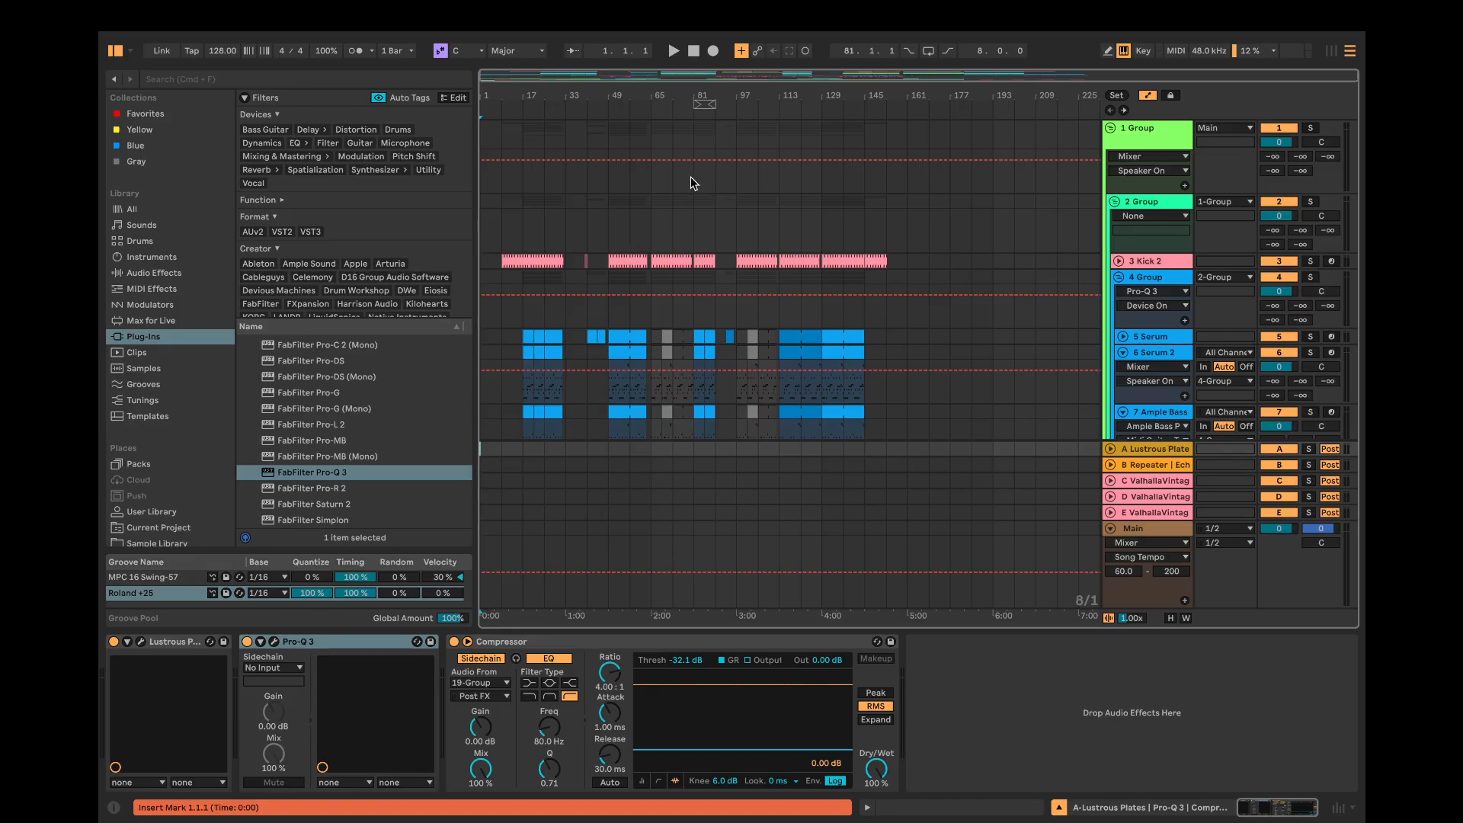
Step: Play the arrangement from the start and again from bar 9, where the first kick clips begin
left_click(674, 51)
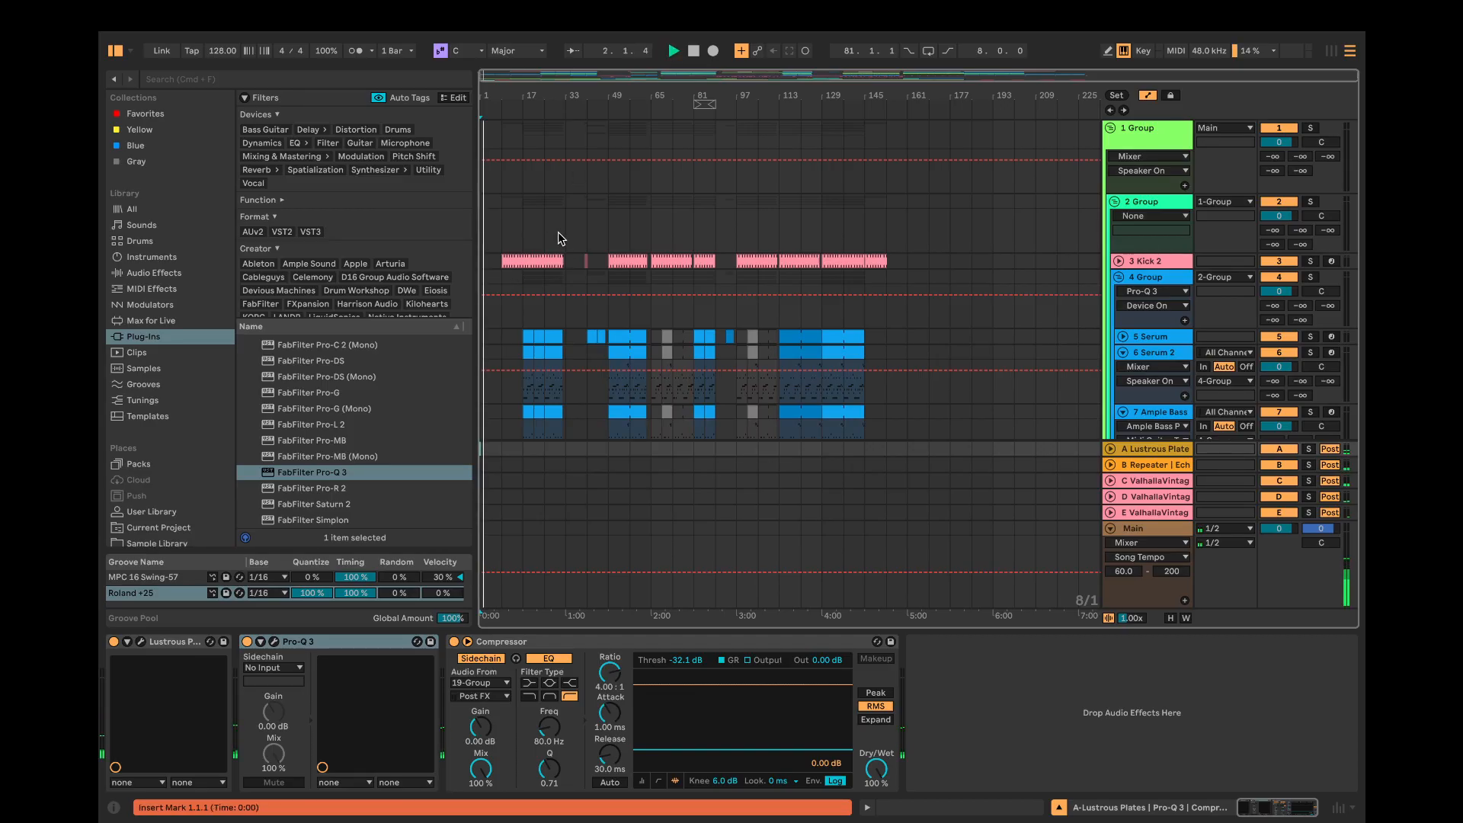
left_click(506, 230)
key("space")
key("space")
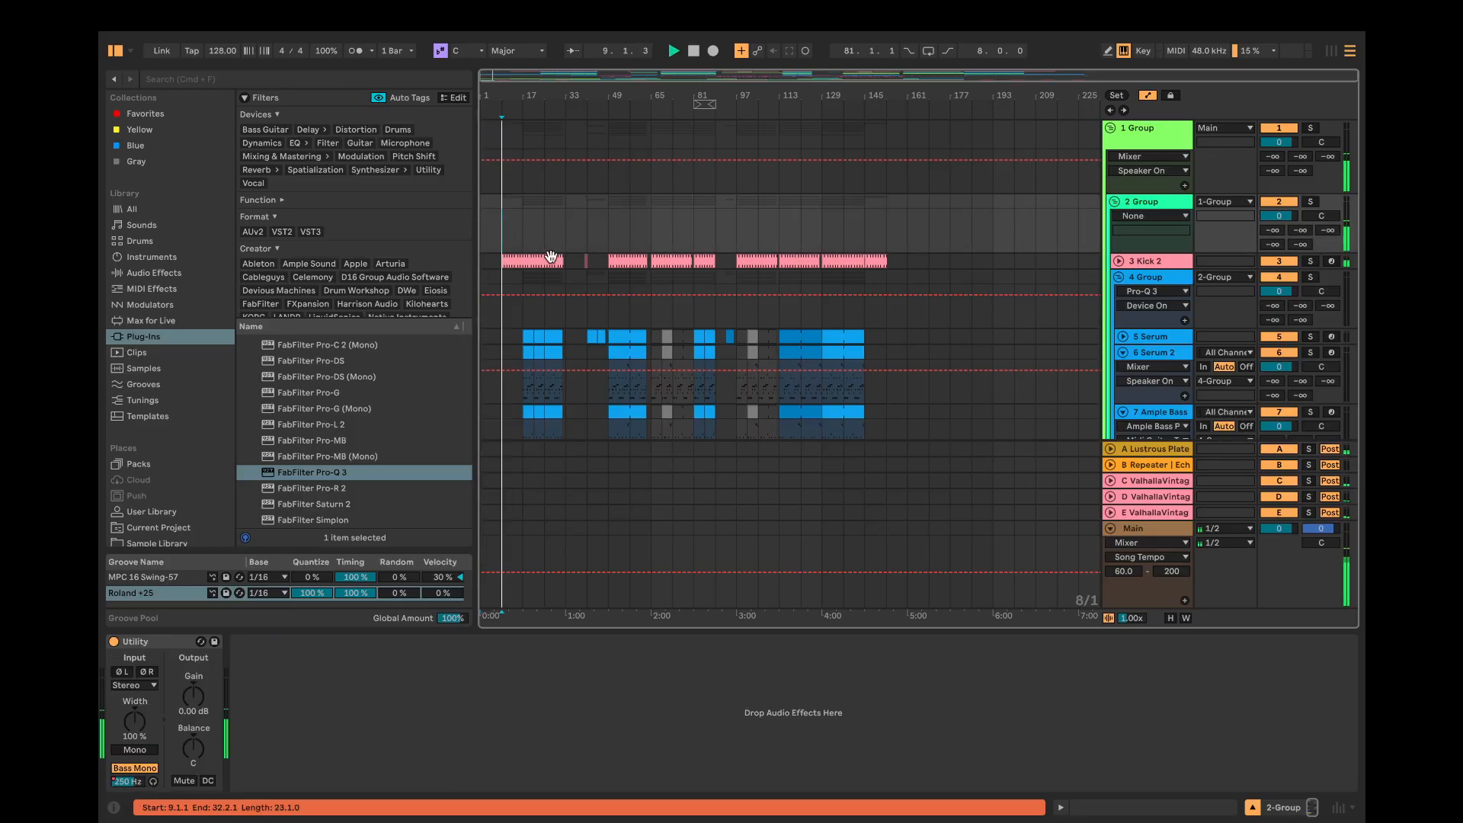
key("space")
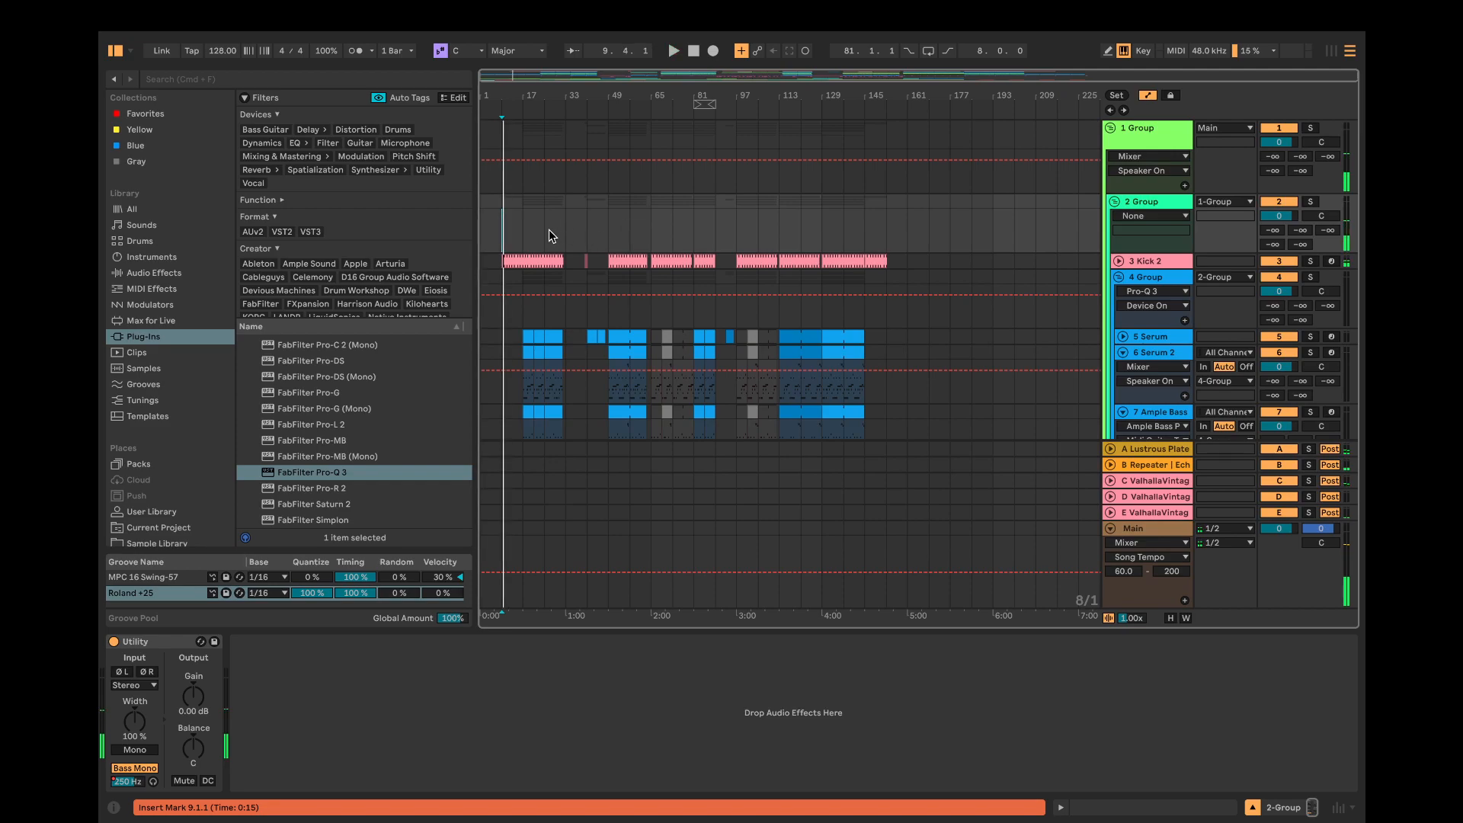
key("space")
scroll(591, 358, "down", 2)
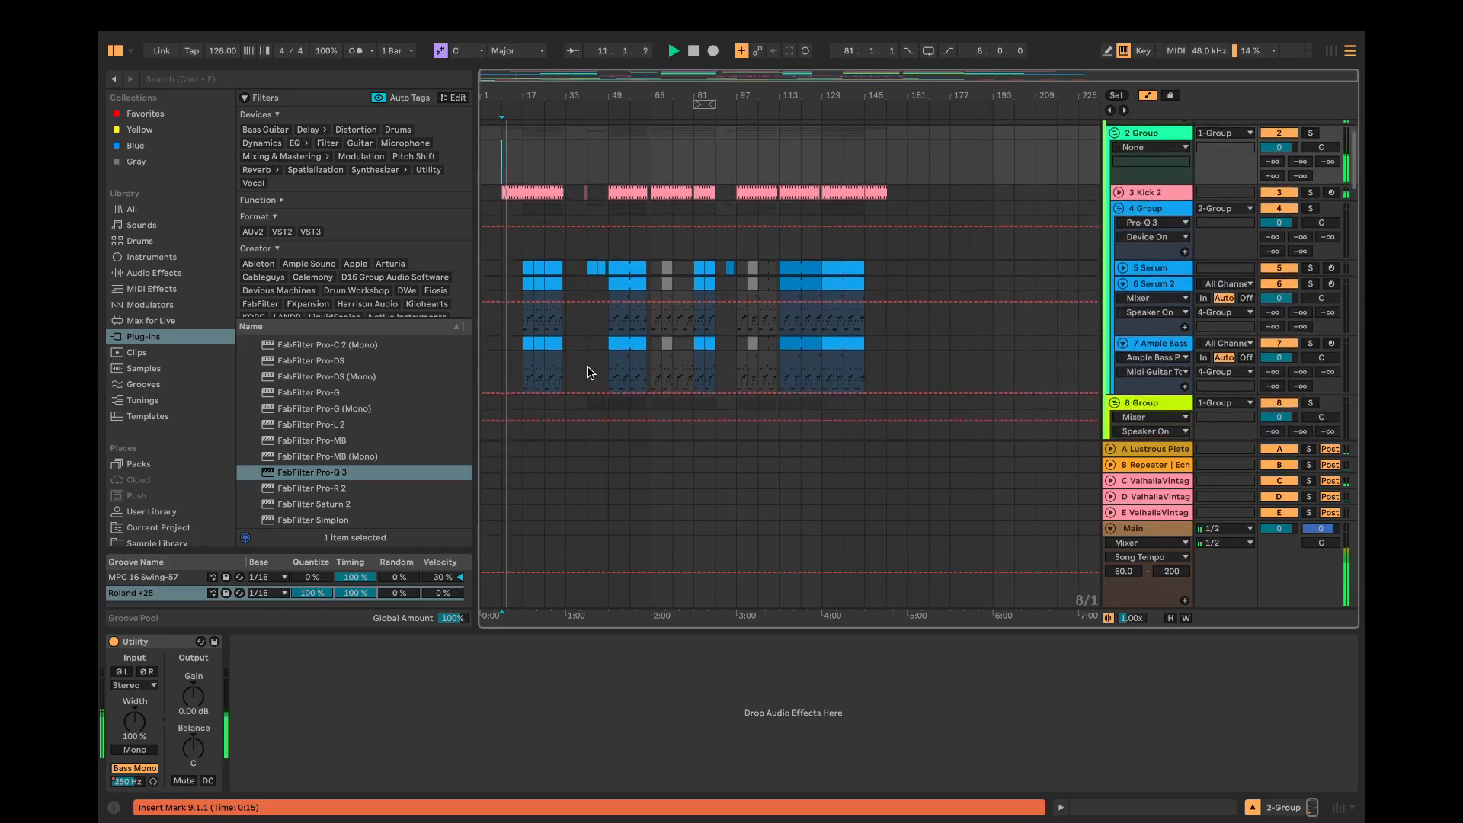
key("space")
Step: Audition the arrangement from bars 25, 49 and 97 to compare its later sections
left_click(609, 170)
left_click(544, 171)
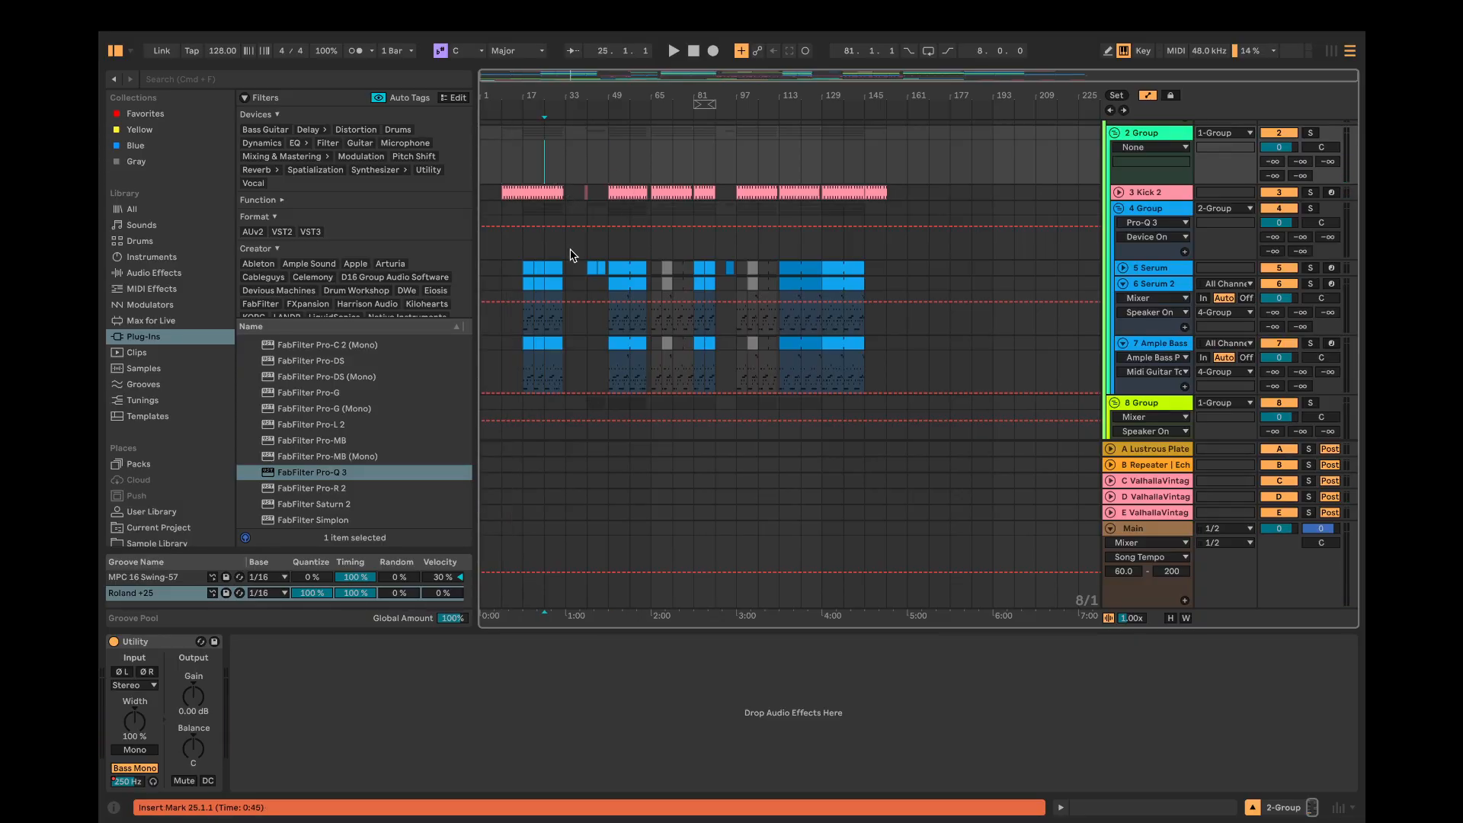
key("space")
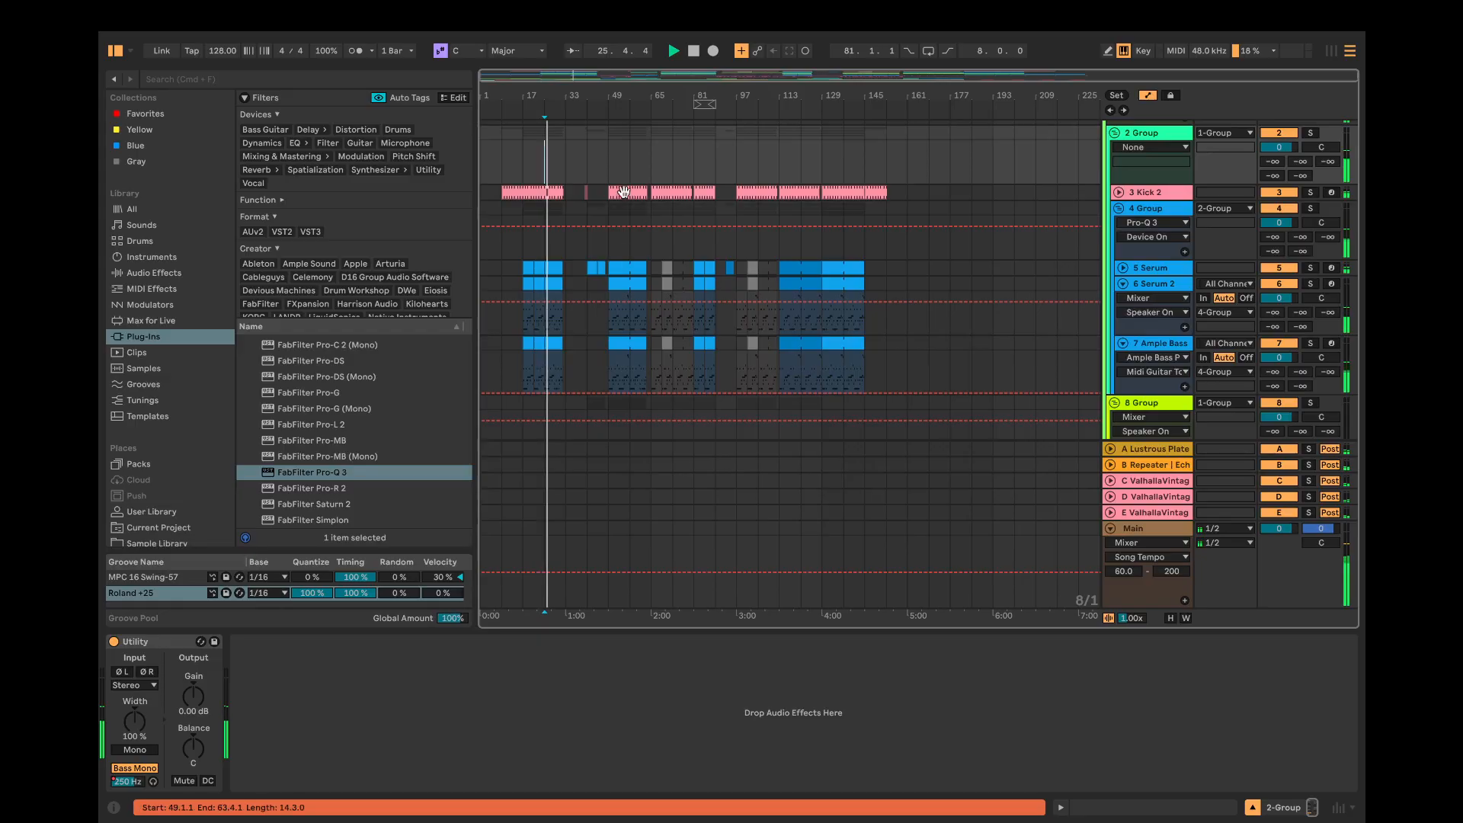
key("space")
left_click(608, 162)
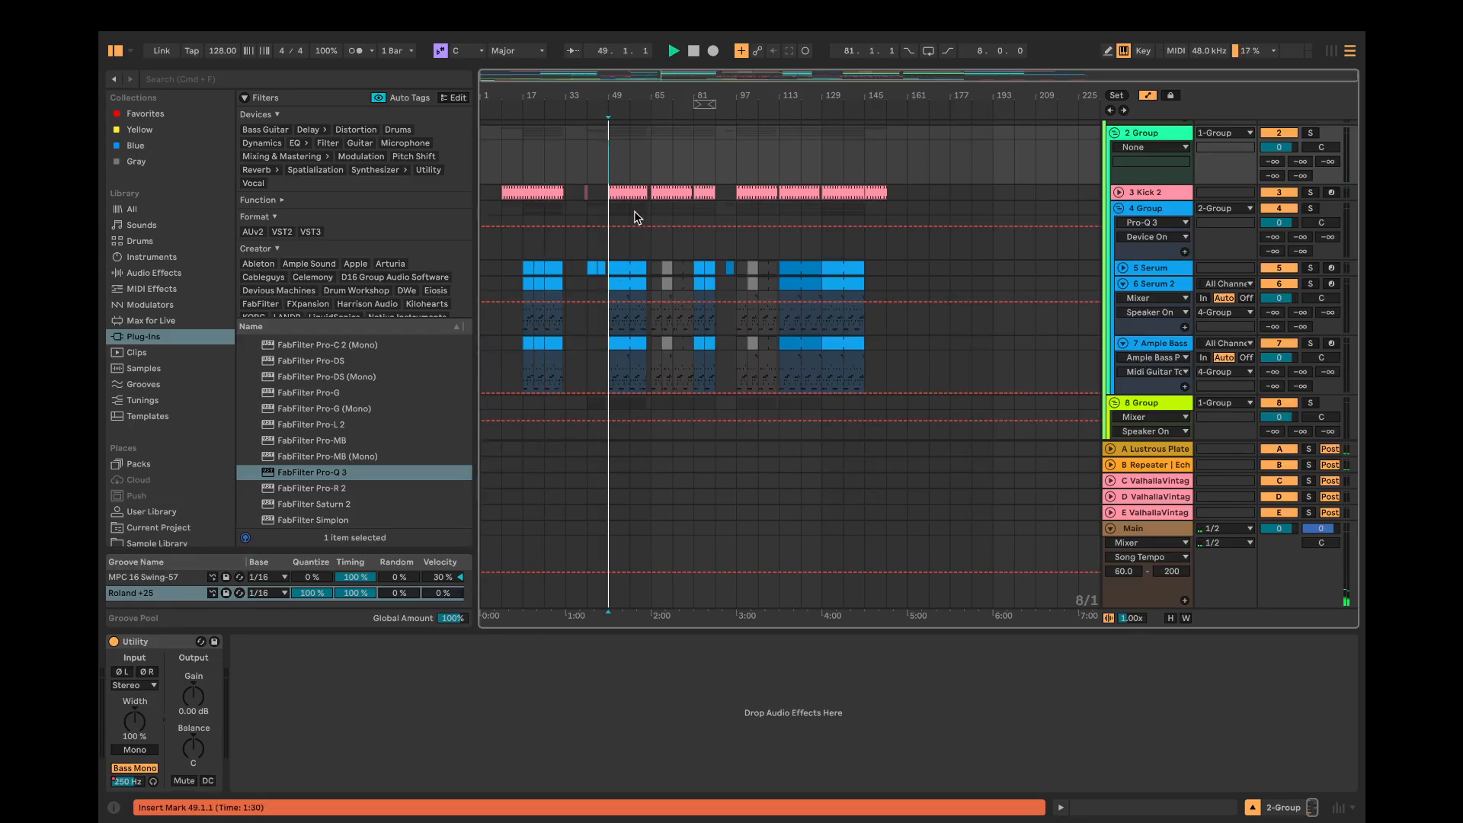
key("space")
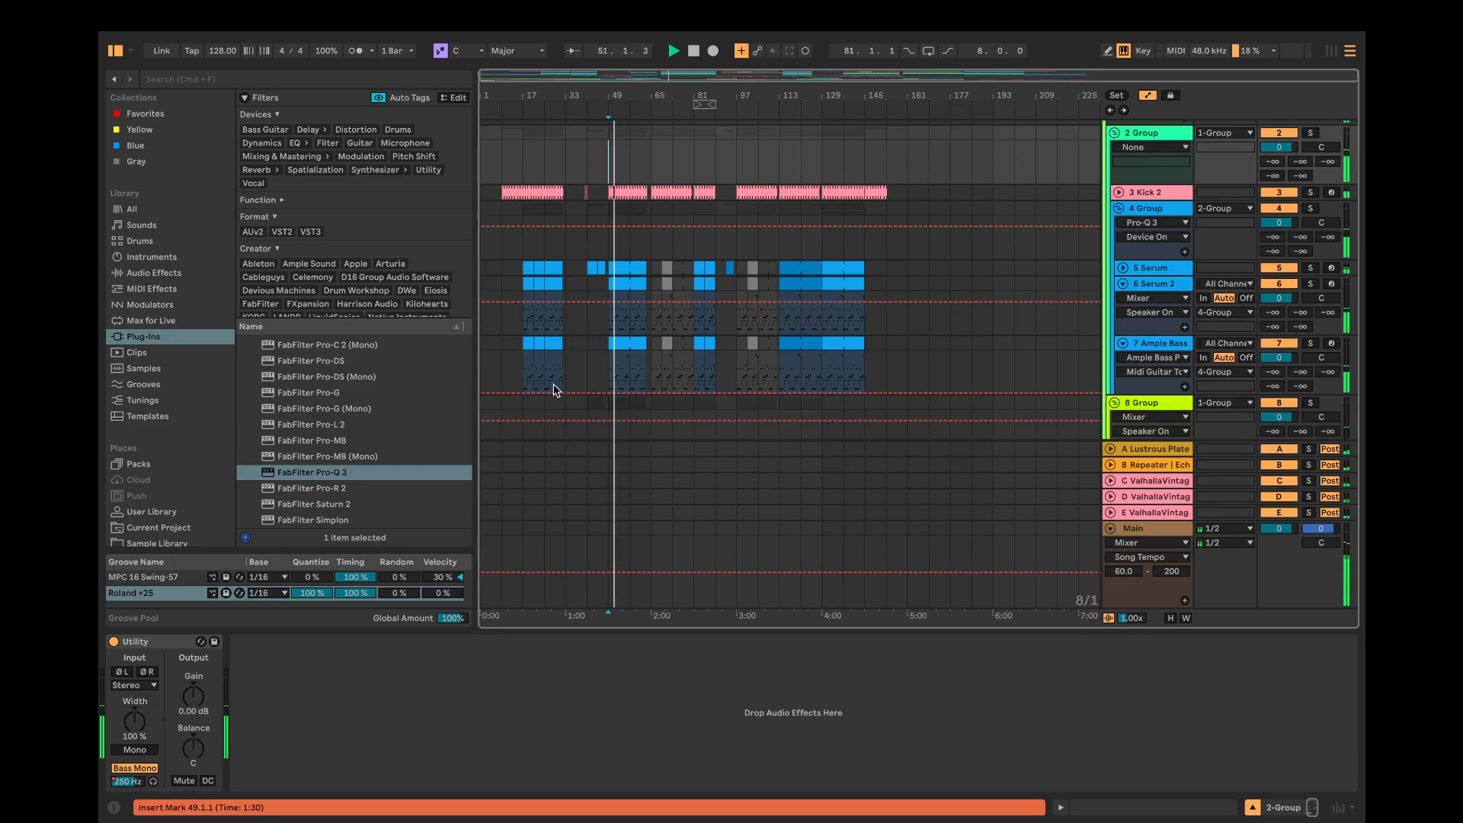
left_click(738, 162)
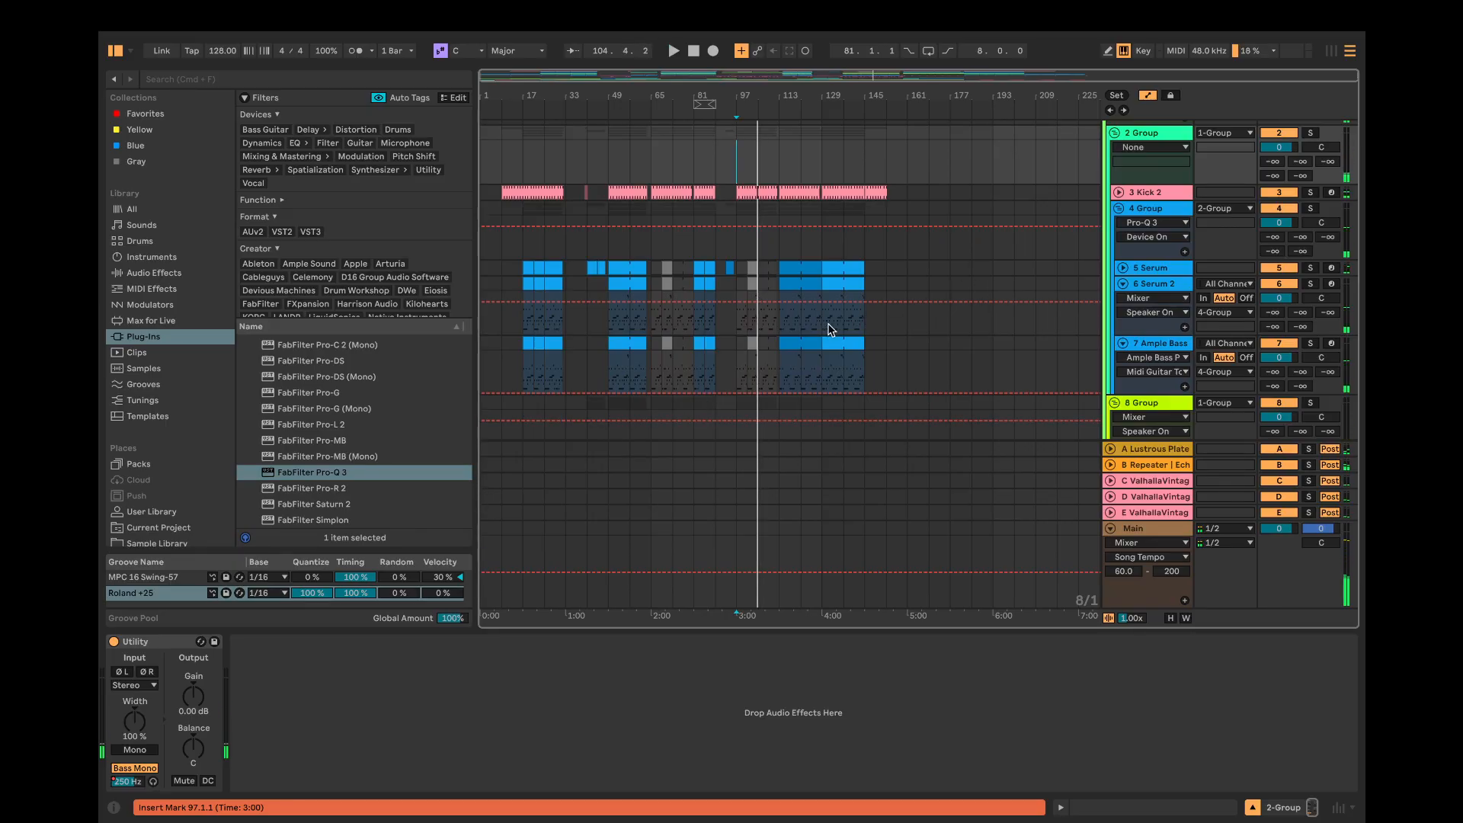
Step: Switch the Compressor on the Main track on and back off
scroll(917, 359, "down", 3)
scroll(916, 361, "down", 8)
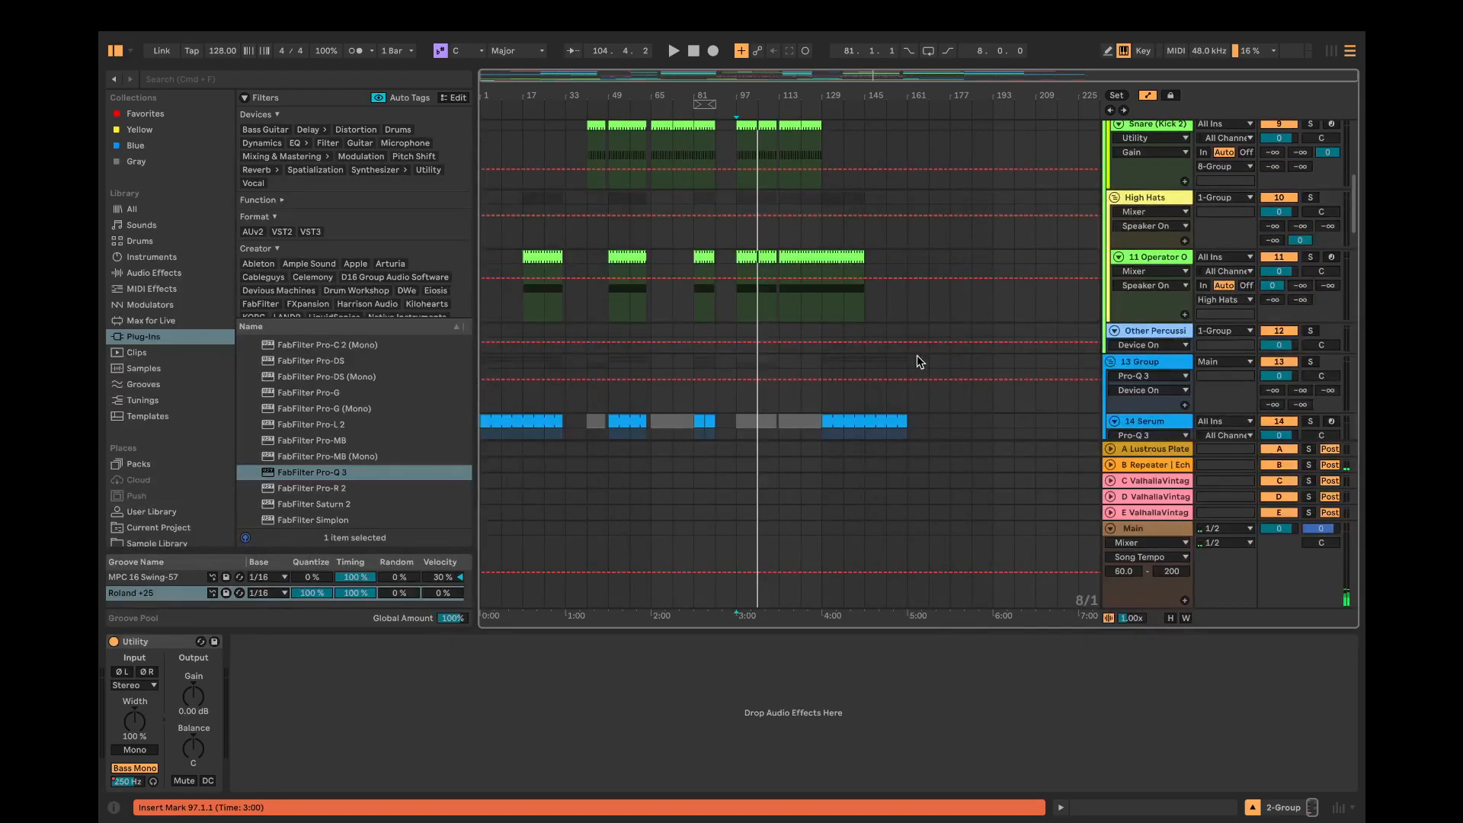
left_click(1160, 531)
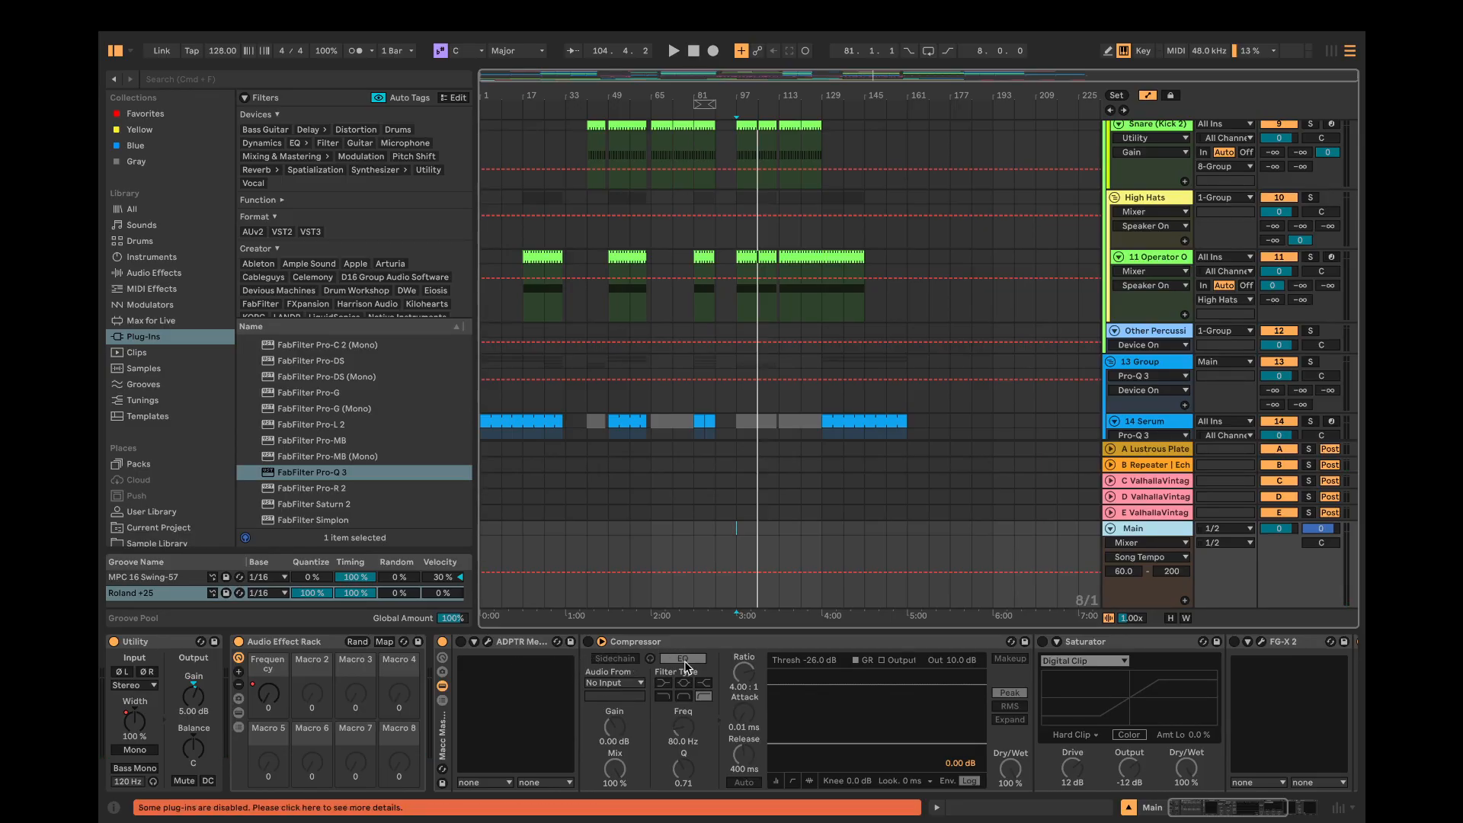
left_click(588, 641)
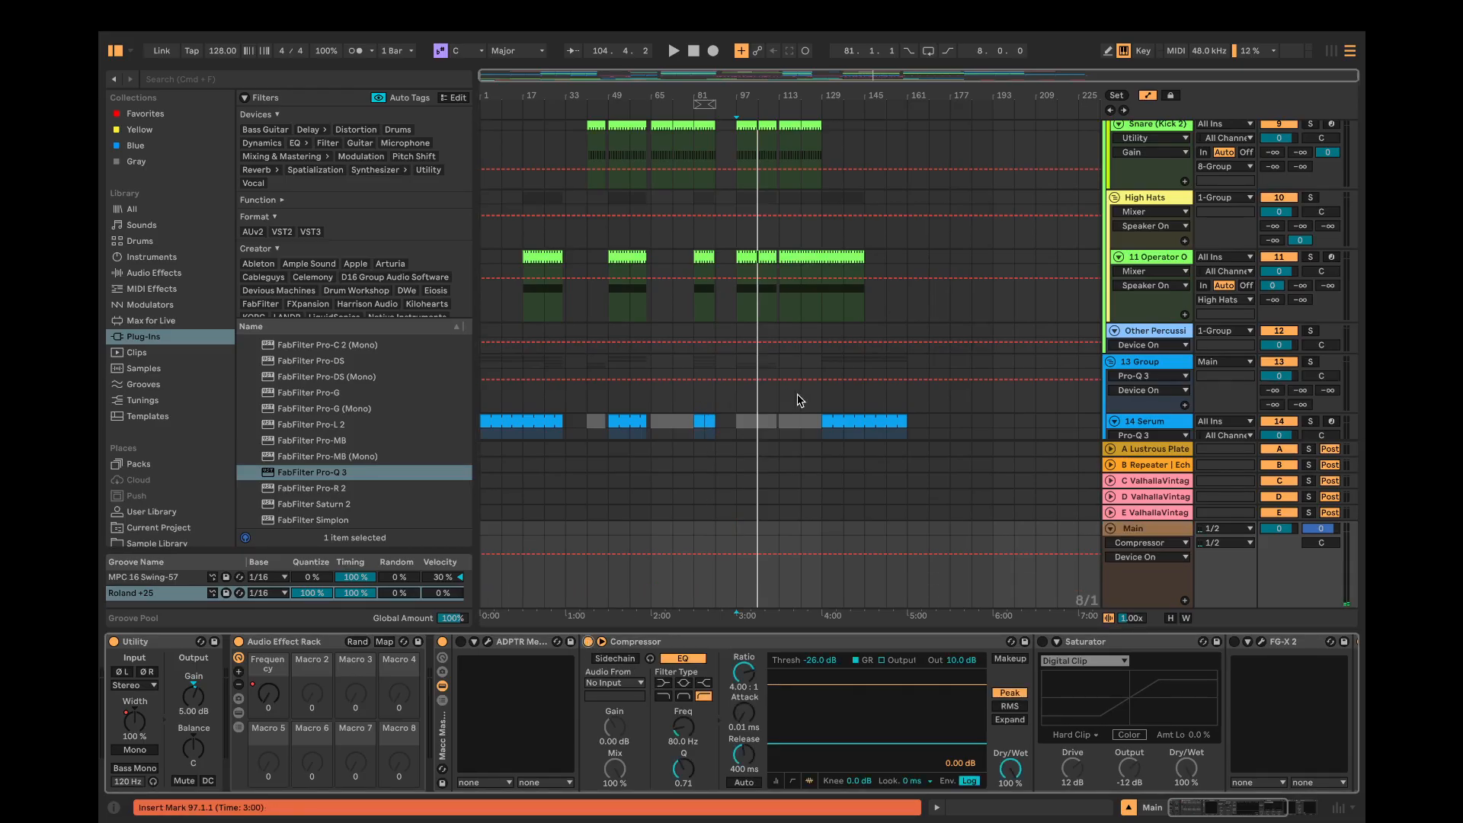
left_click(588, 642)
Step: Solo the 13 Group track and play it from bar 81
scroll(751, 461, "down", 8)
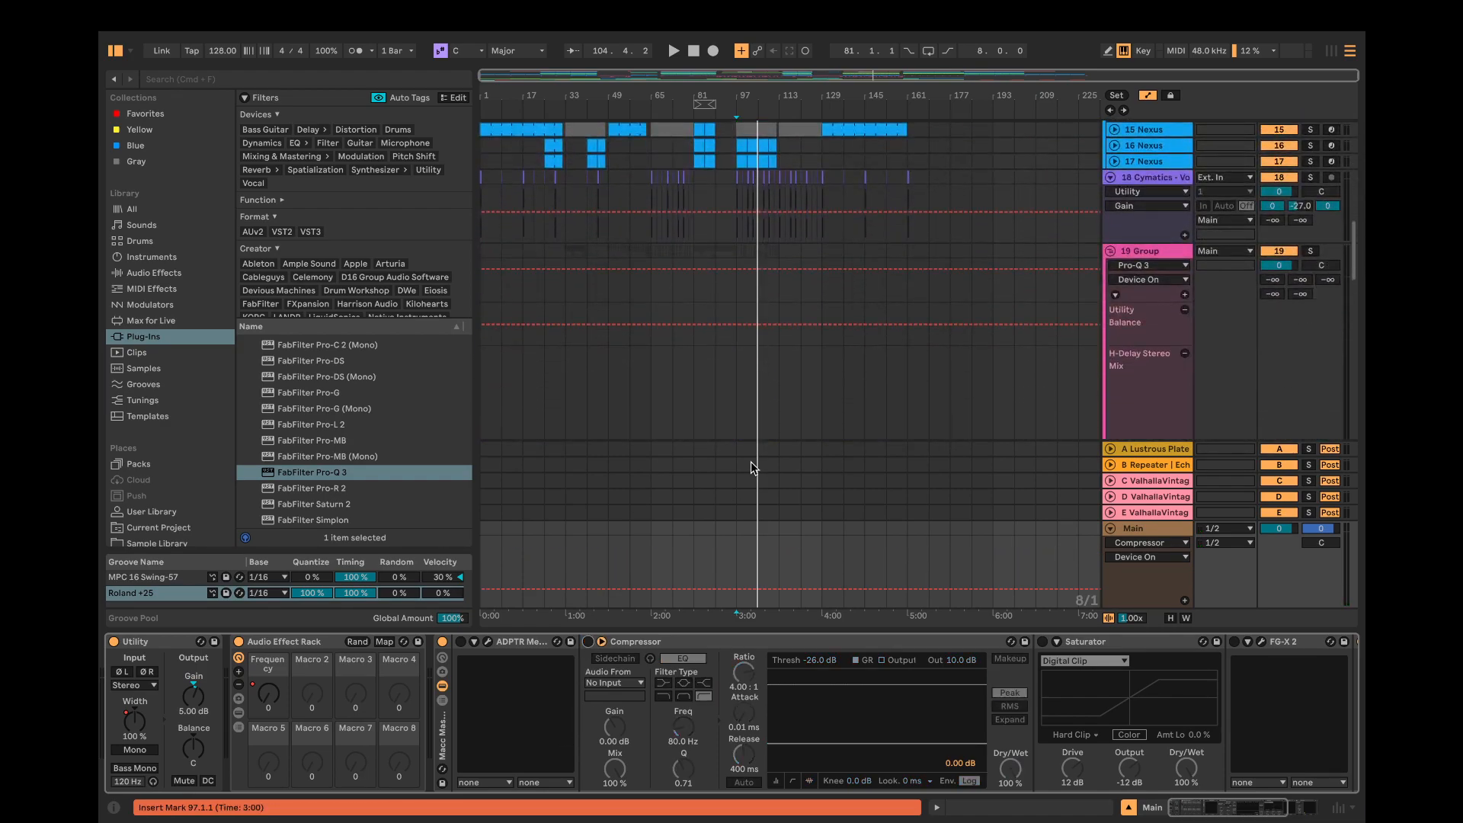
scroll(751, 396, "up", 5)
scroll(776, 271, "up", 6)
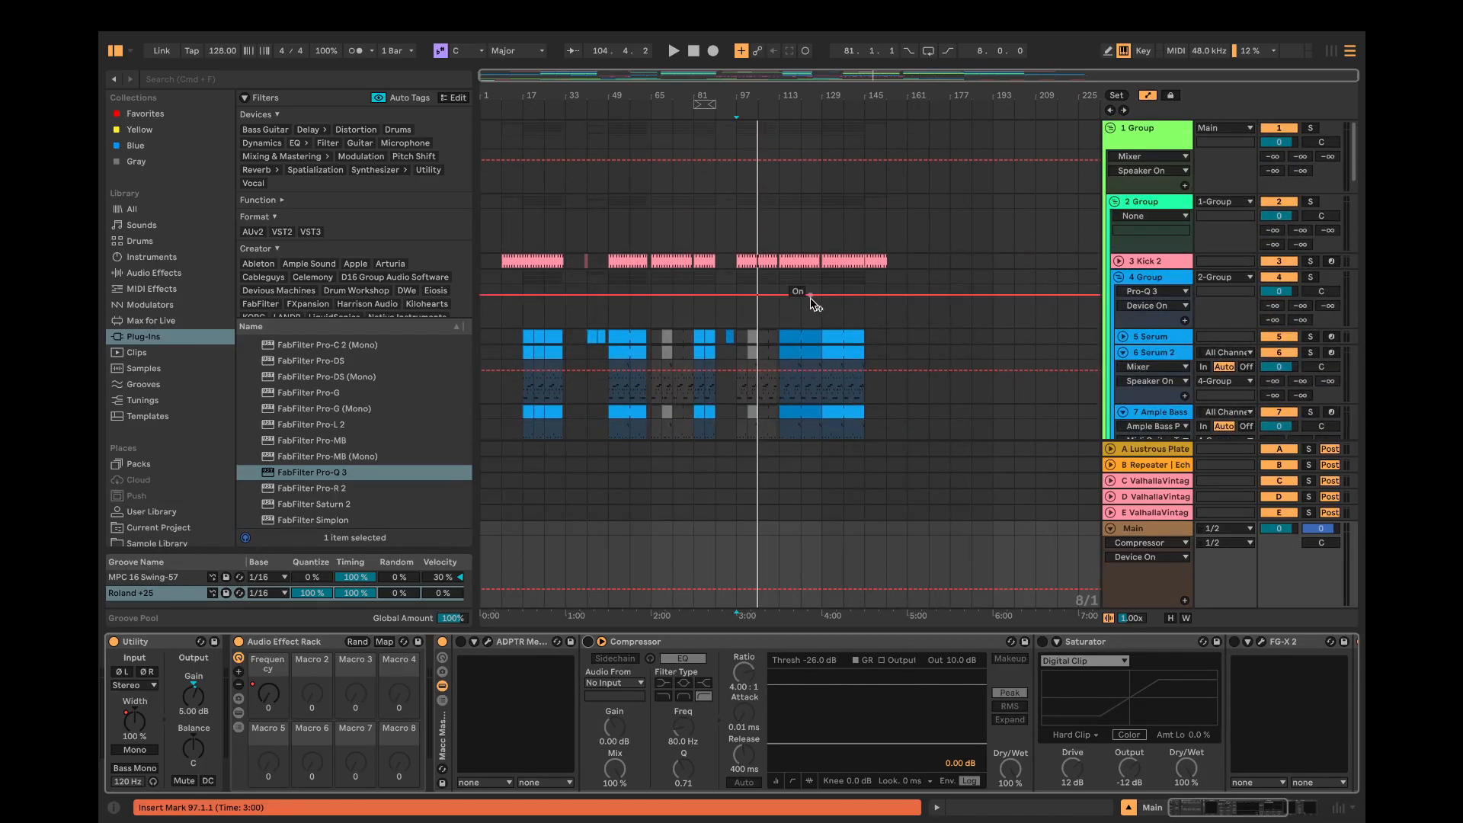
scroll(779, 325, "down", 4)
scroll(778, 327, "down", 3)
scroll(778, 326, "down", 5)
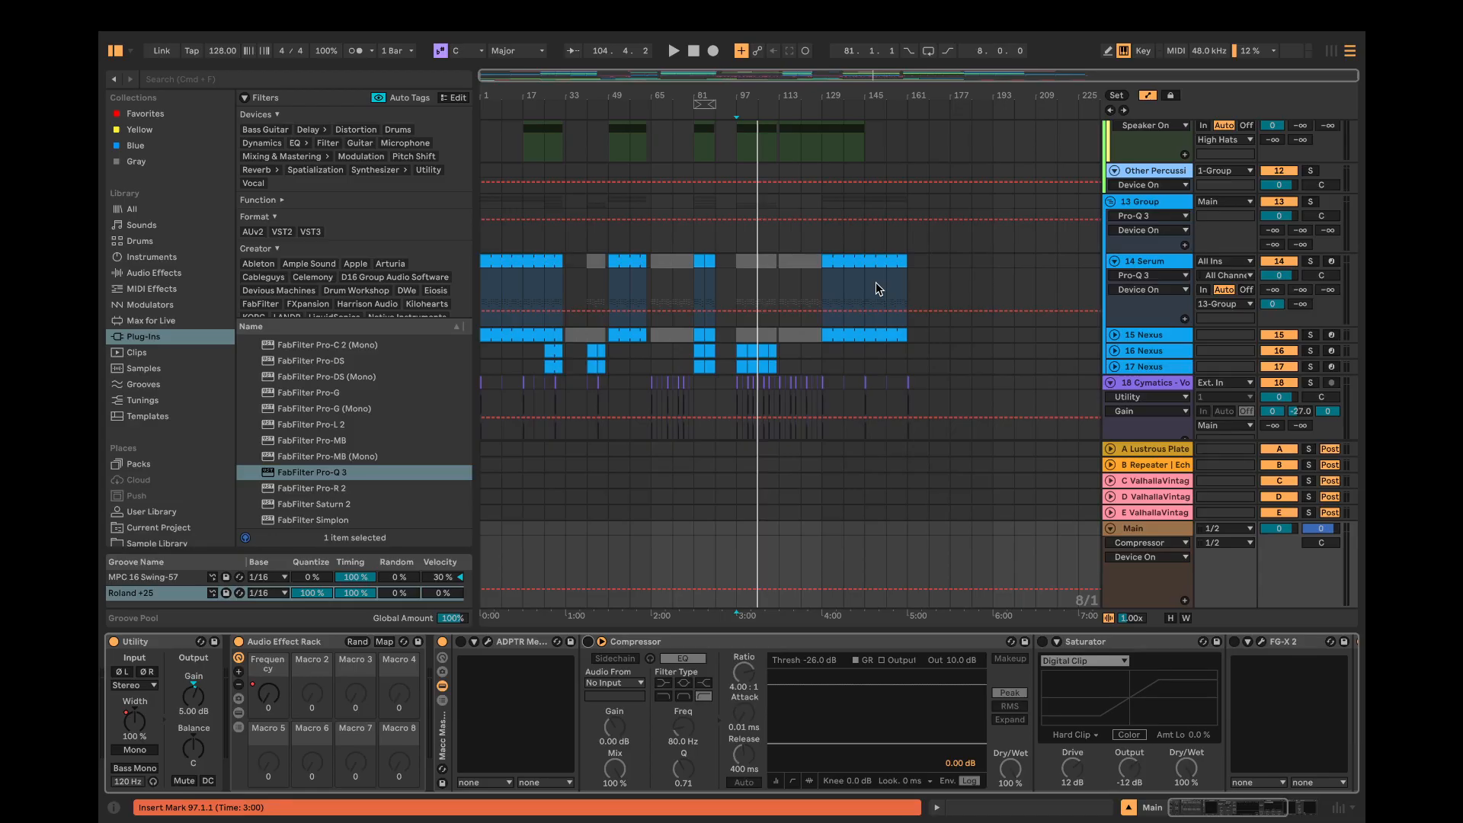
left_click(695, 203)
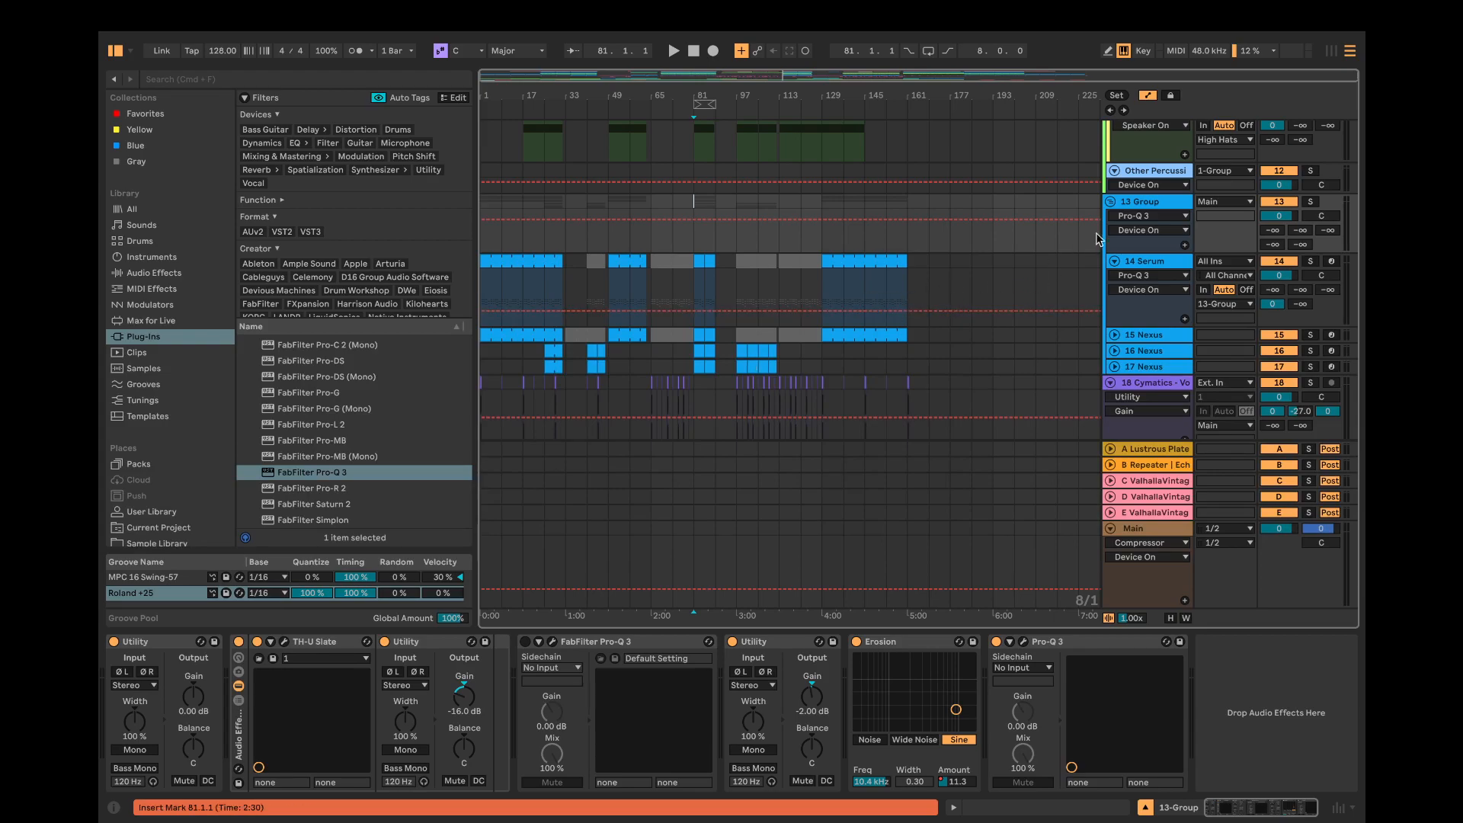
left_click(1310, 202)
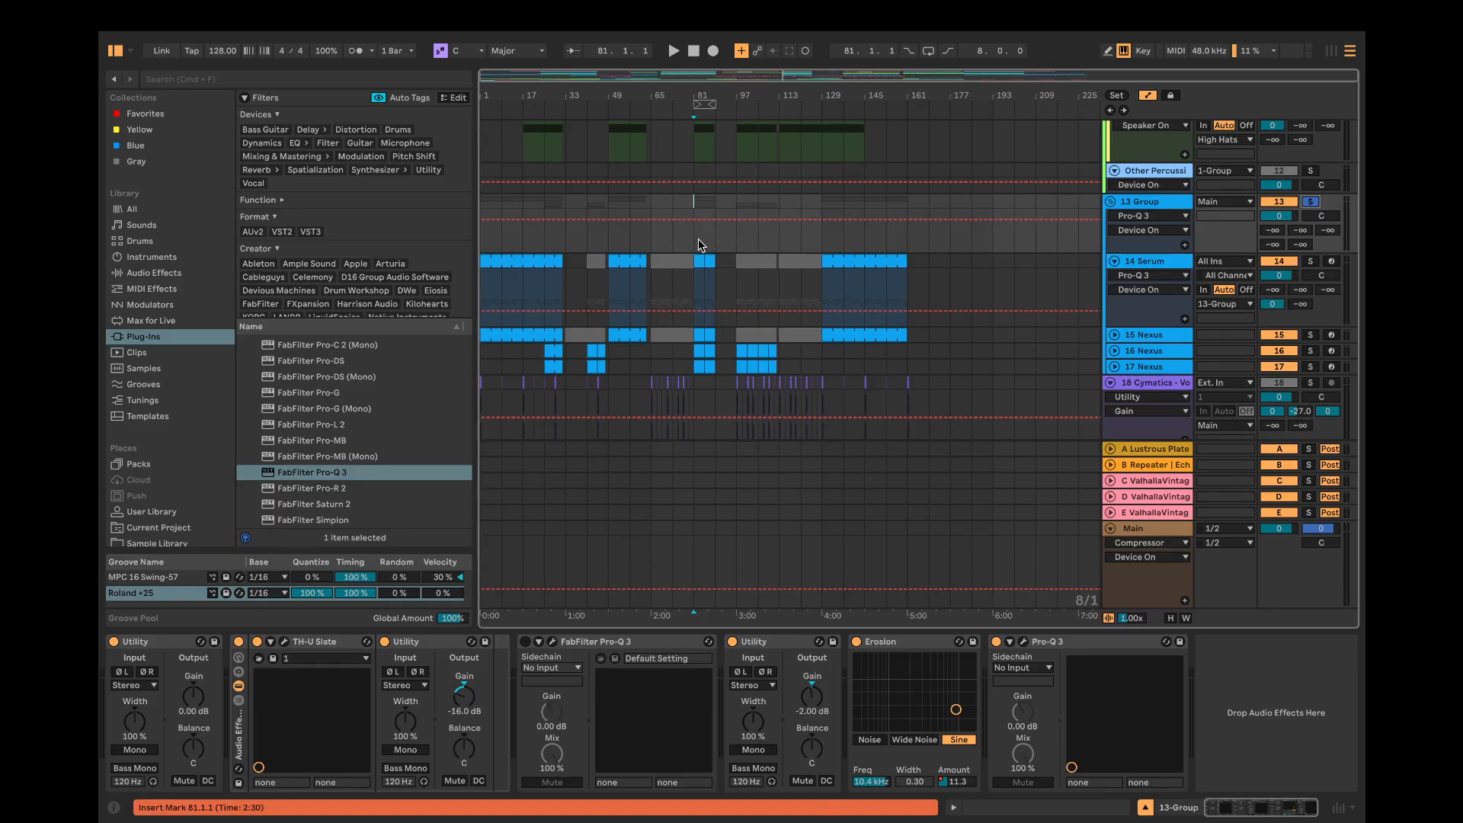
key("space")
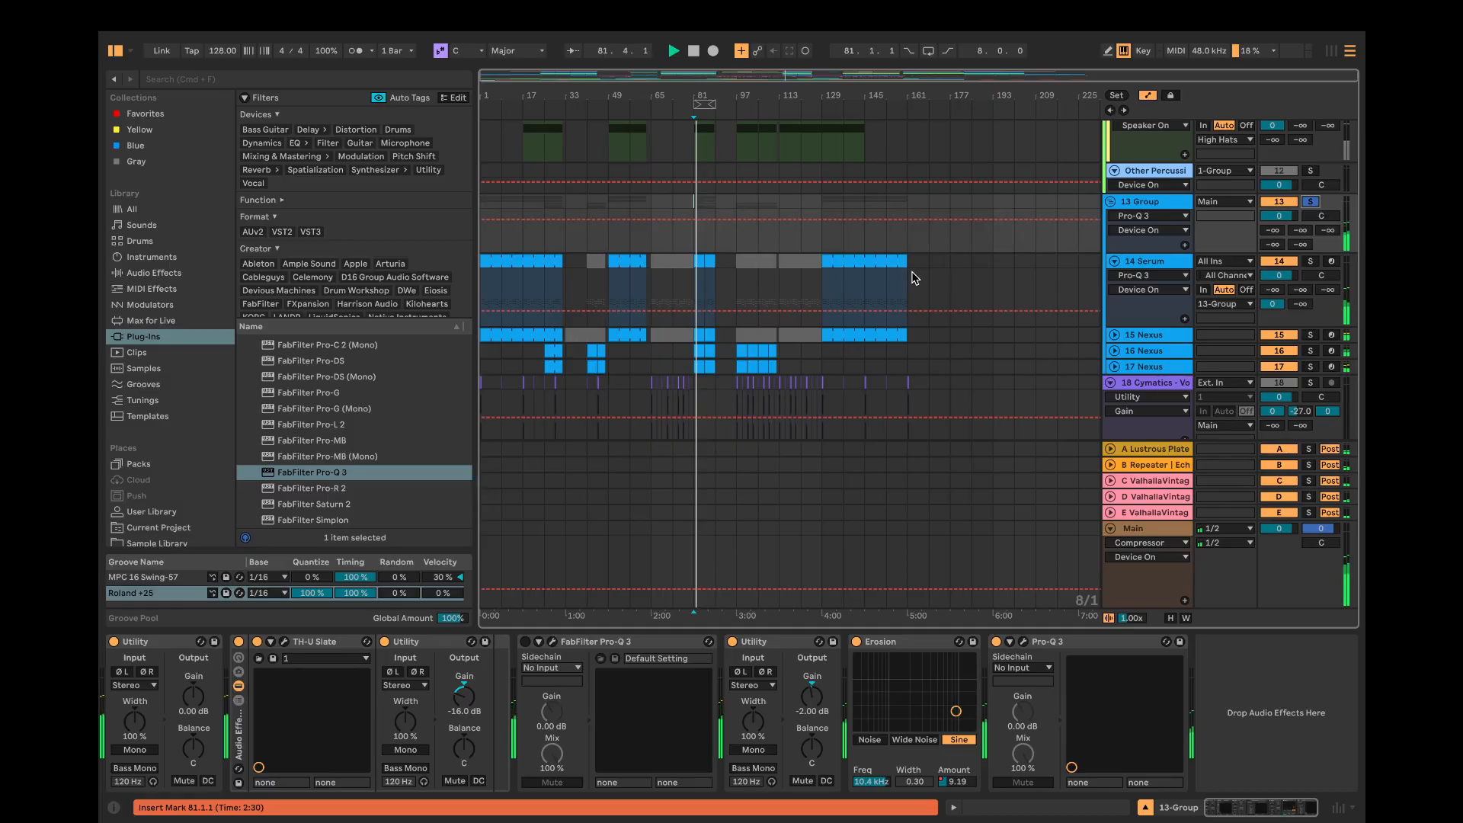
key("space")
Step: Rename the 13 Group track as Pads
left_click(1139, 199)
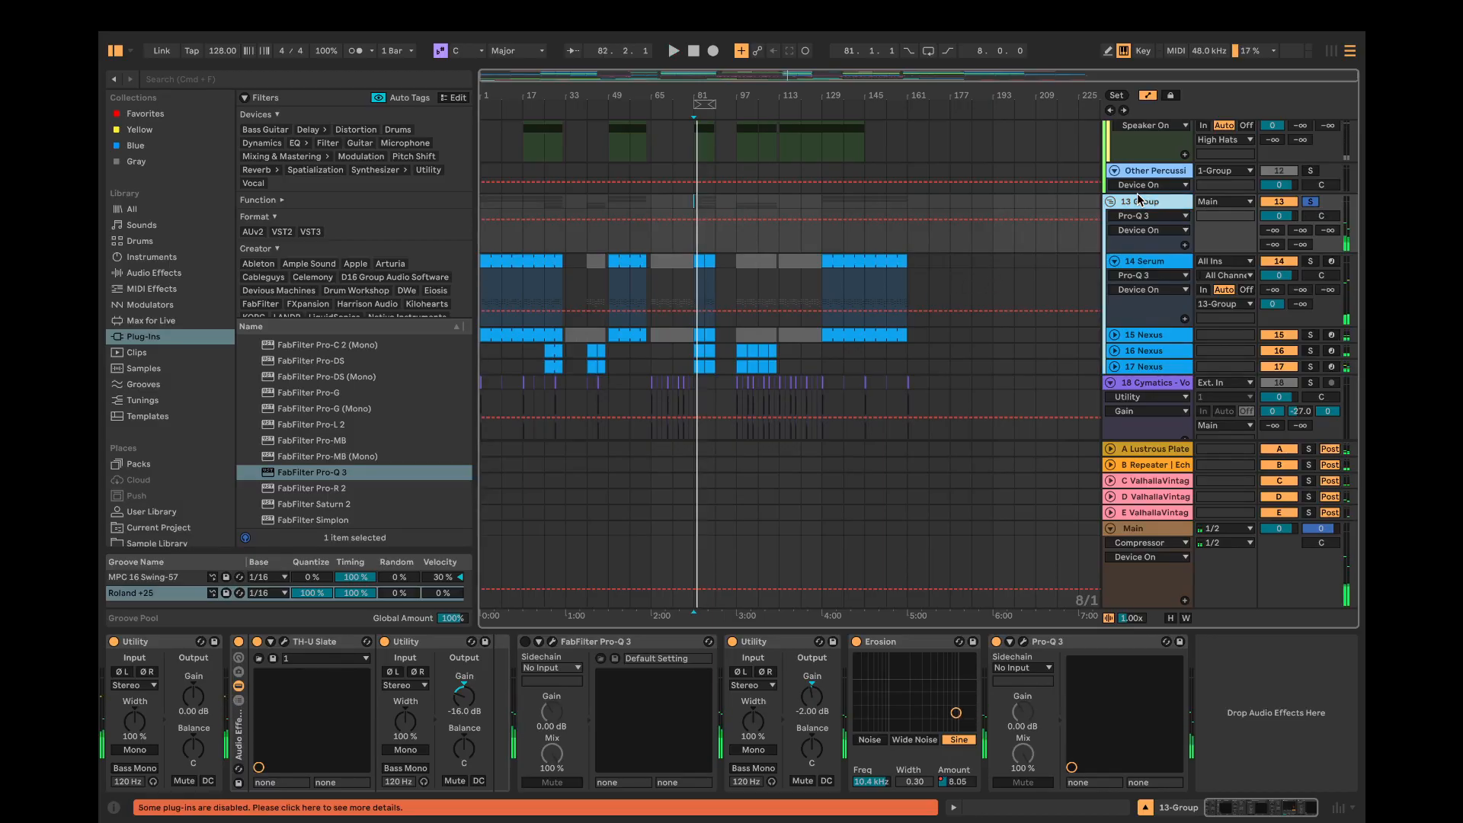
right_click(1139, 200)
left_click(1163, 289)
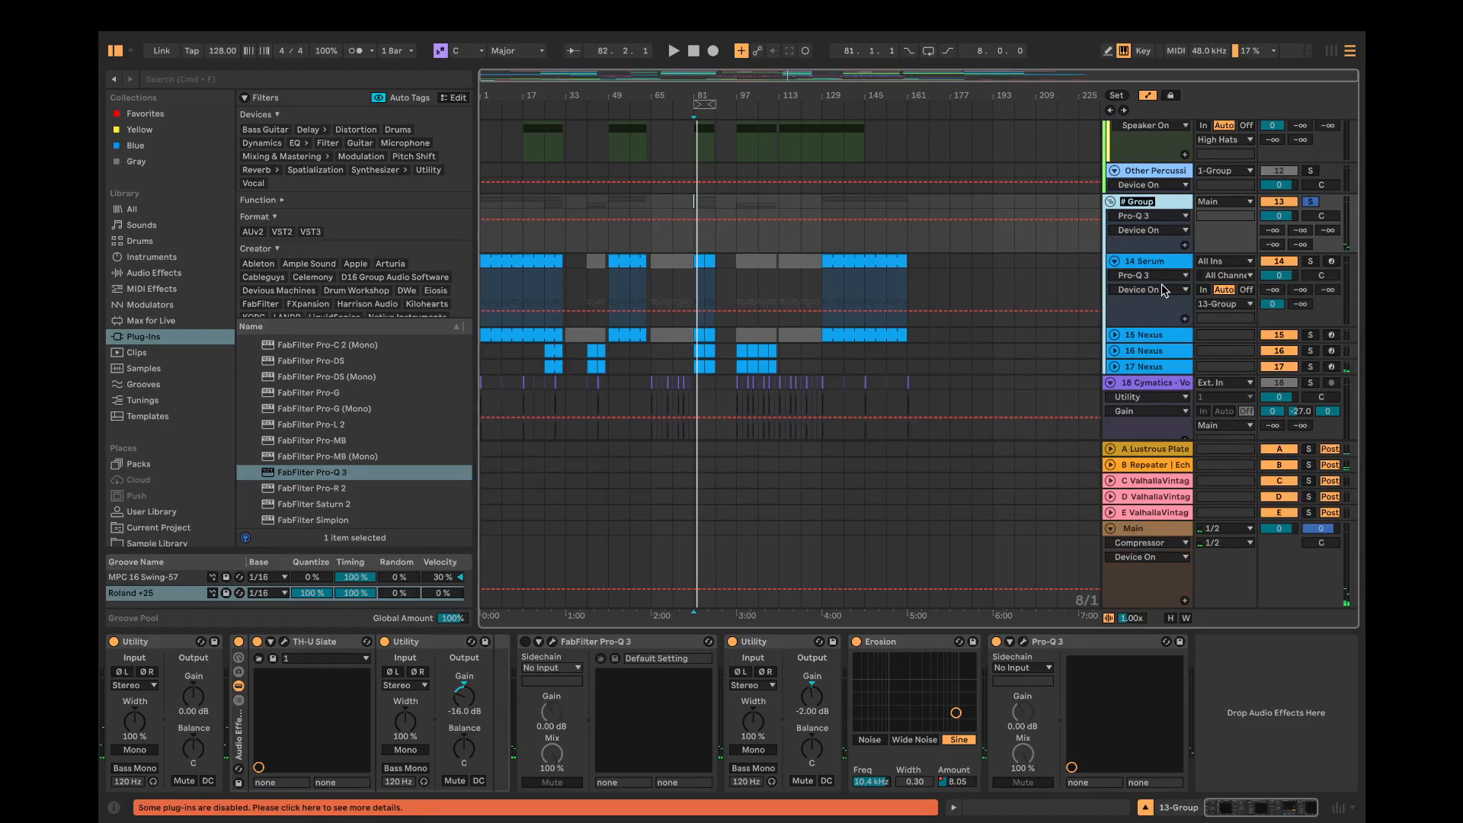
type("Pads")
key("Return")
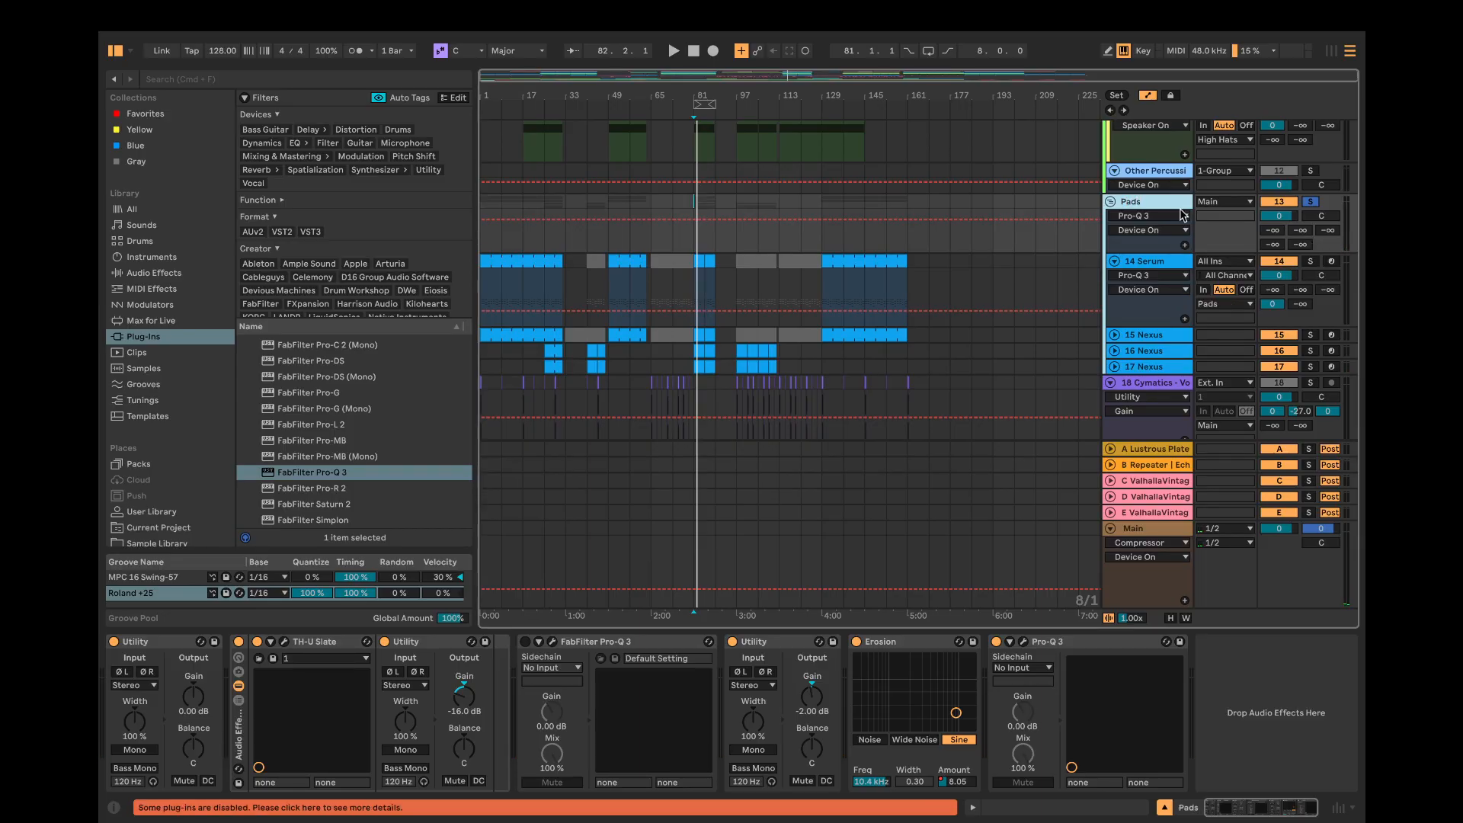
Step: Inspect the EQ curve of the last Pro-Q 3 on the Pads group and switch that device off
left_click(1110, 202)
left_click(1110, 201)
left_click(1024, 643)
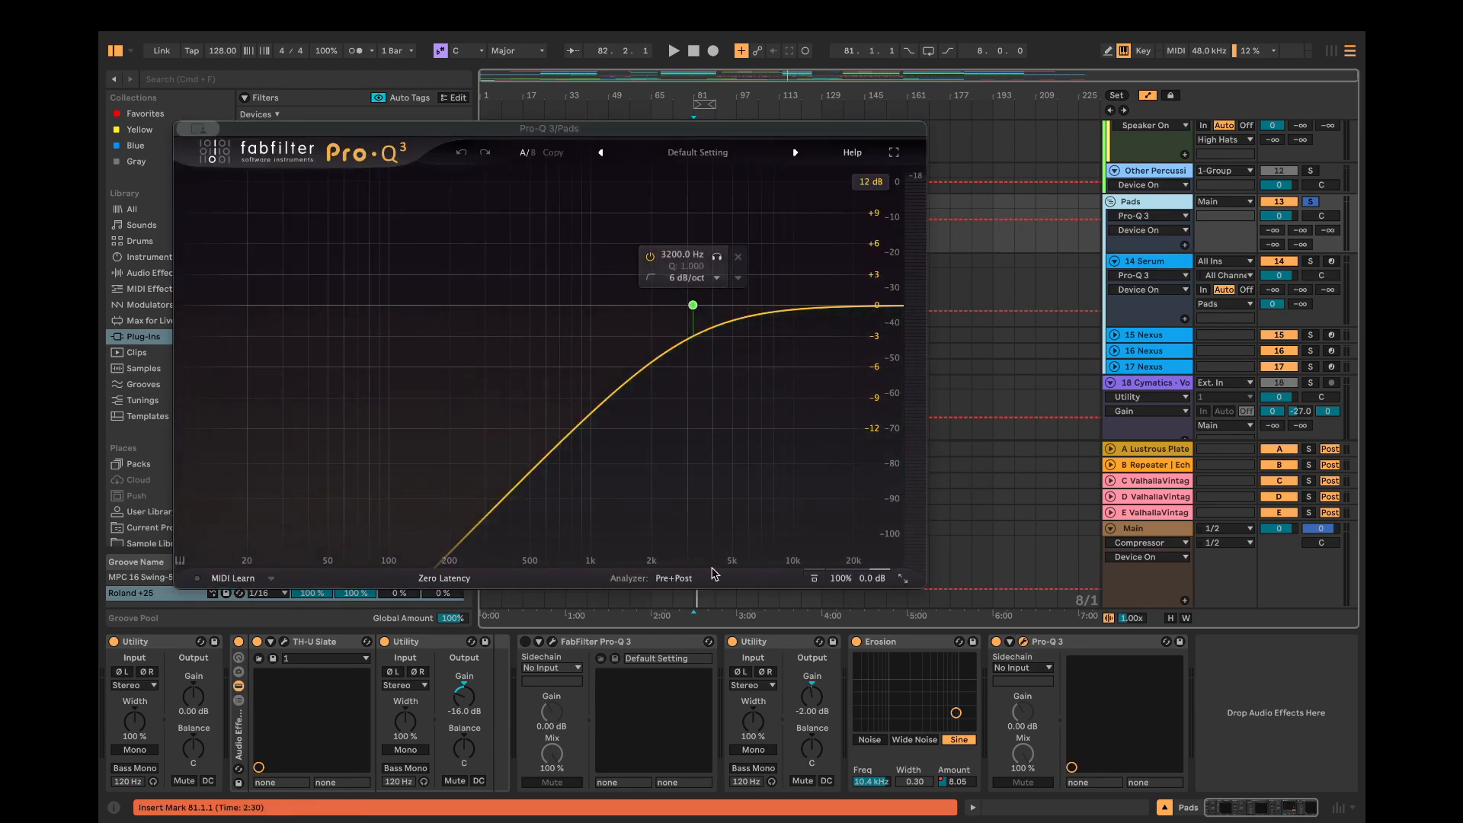
left_click(1024, 644)
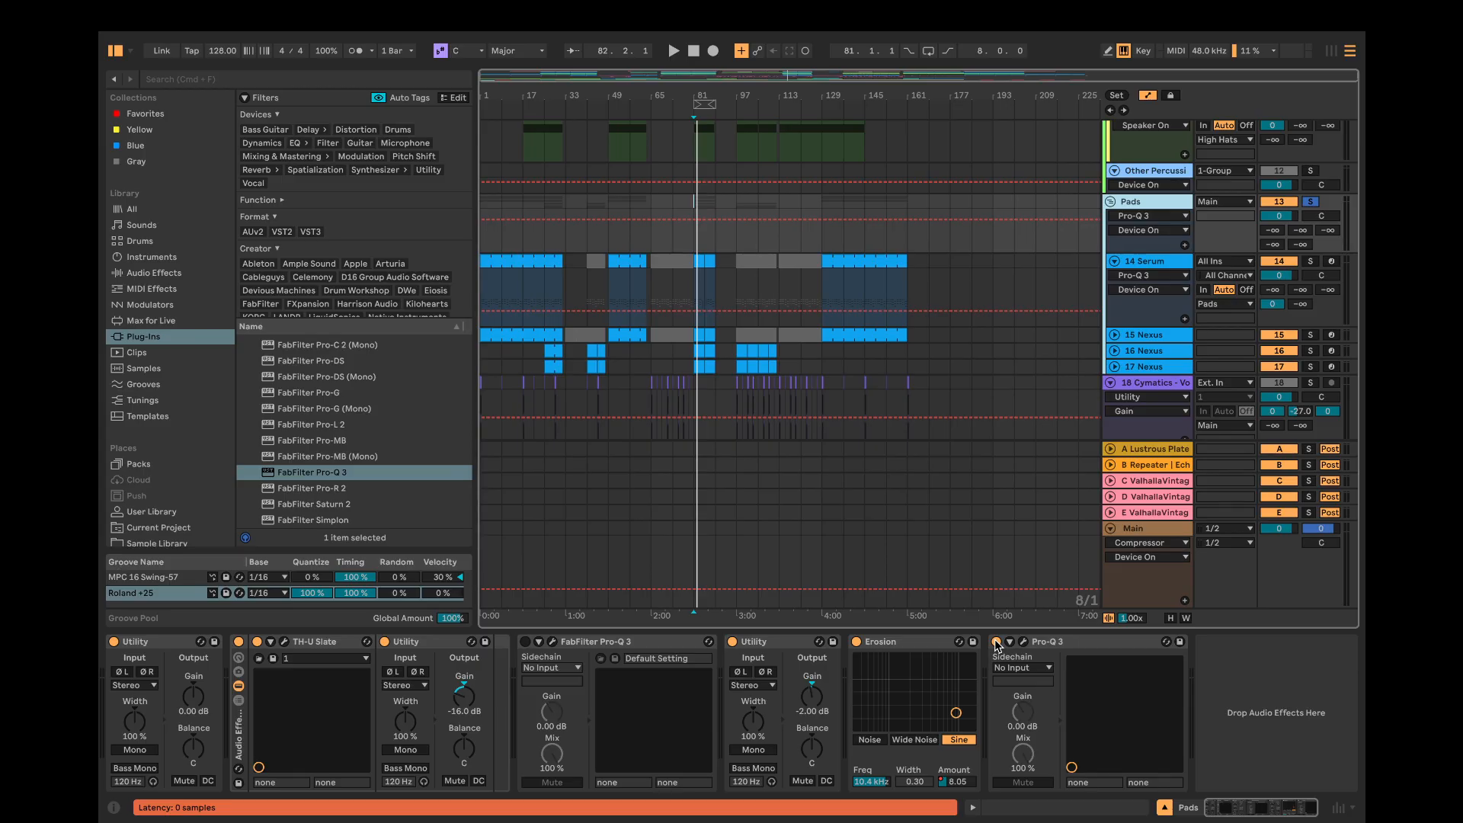
left_click(996, 642)
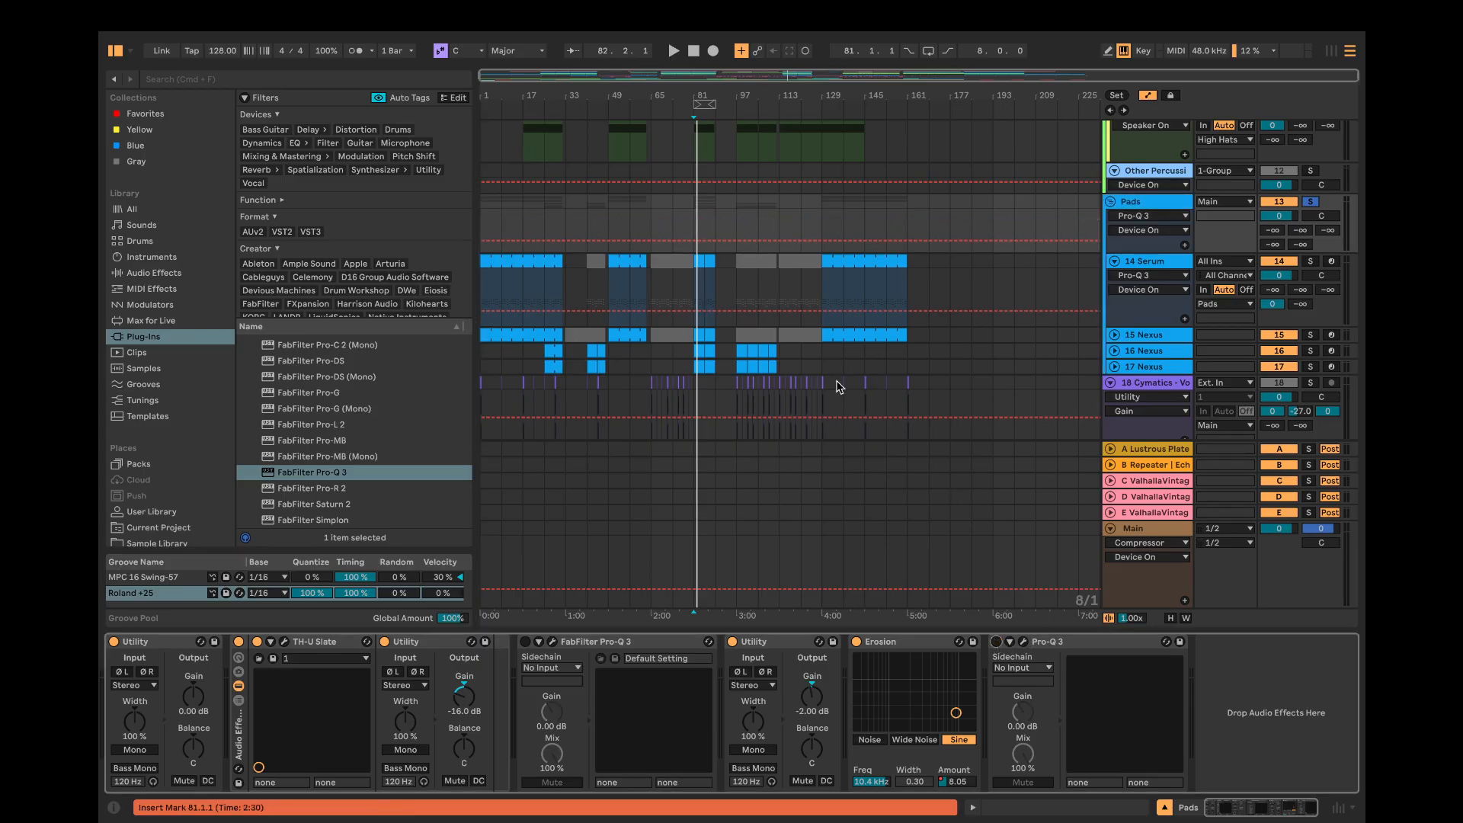
Step: Loop bars 81 to 89 and play the soloed Pads group from bar 81
left_click(694, 218)
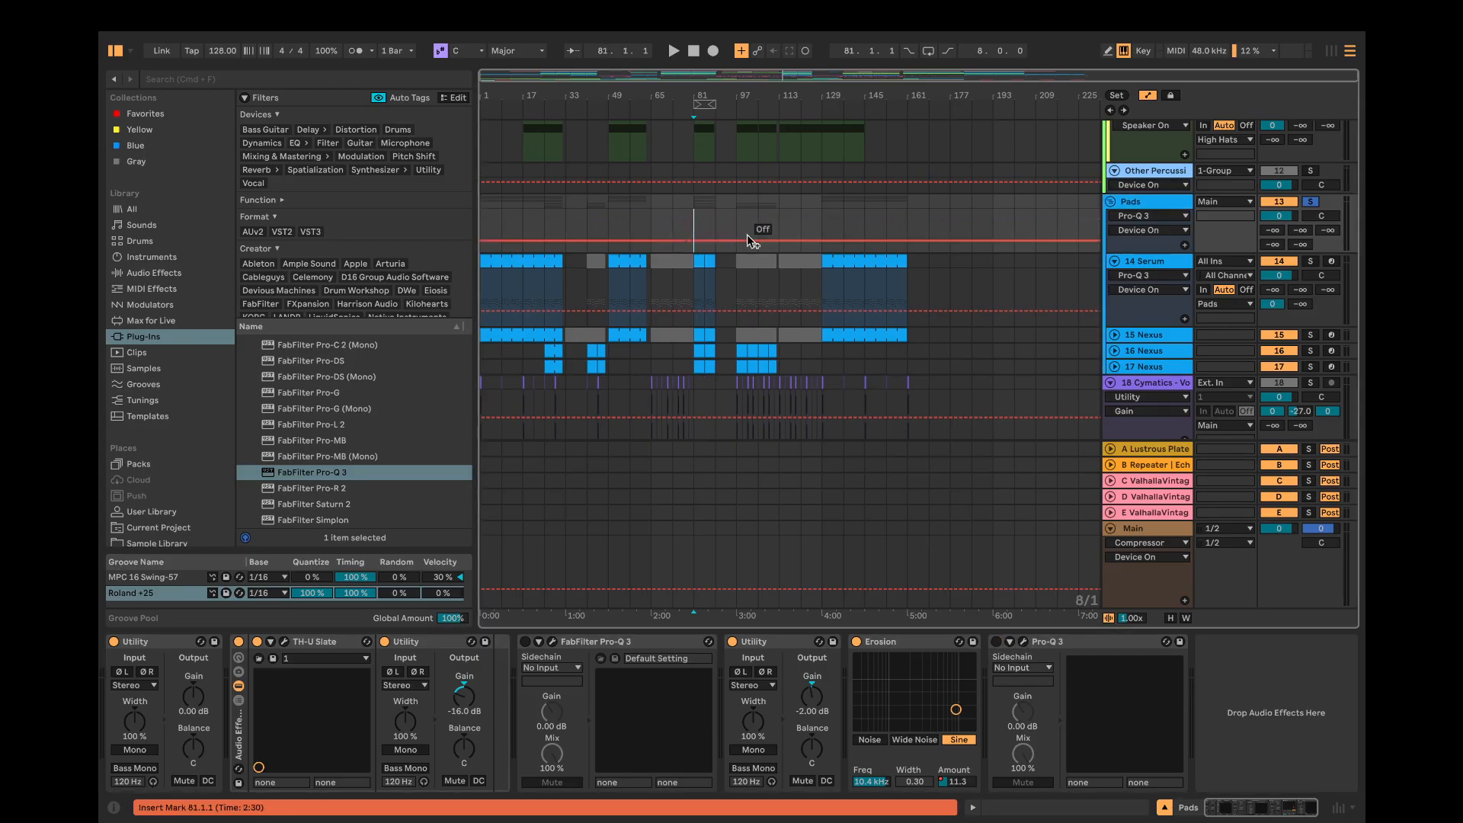
mouse_move(695, 225)
left_mouse_down()
mouse_move(727, 221)
mouse_move(708, 212)
left_mouse_up()
left_click(709, 213)
right_click(703, 225)
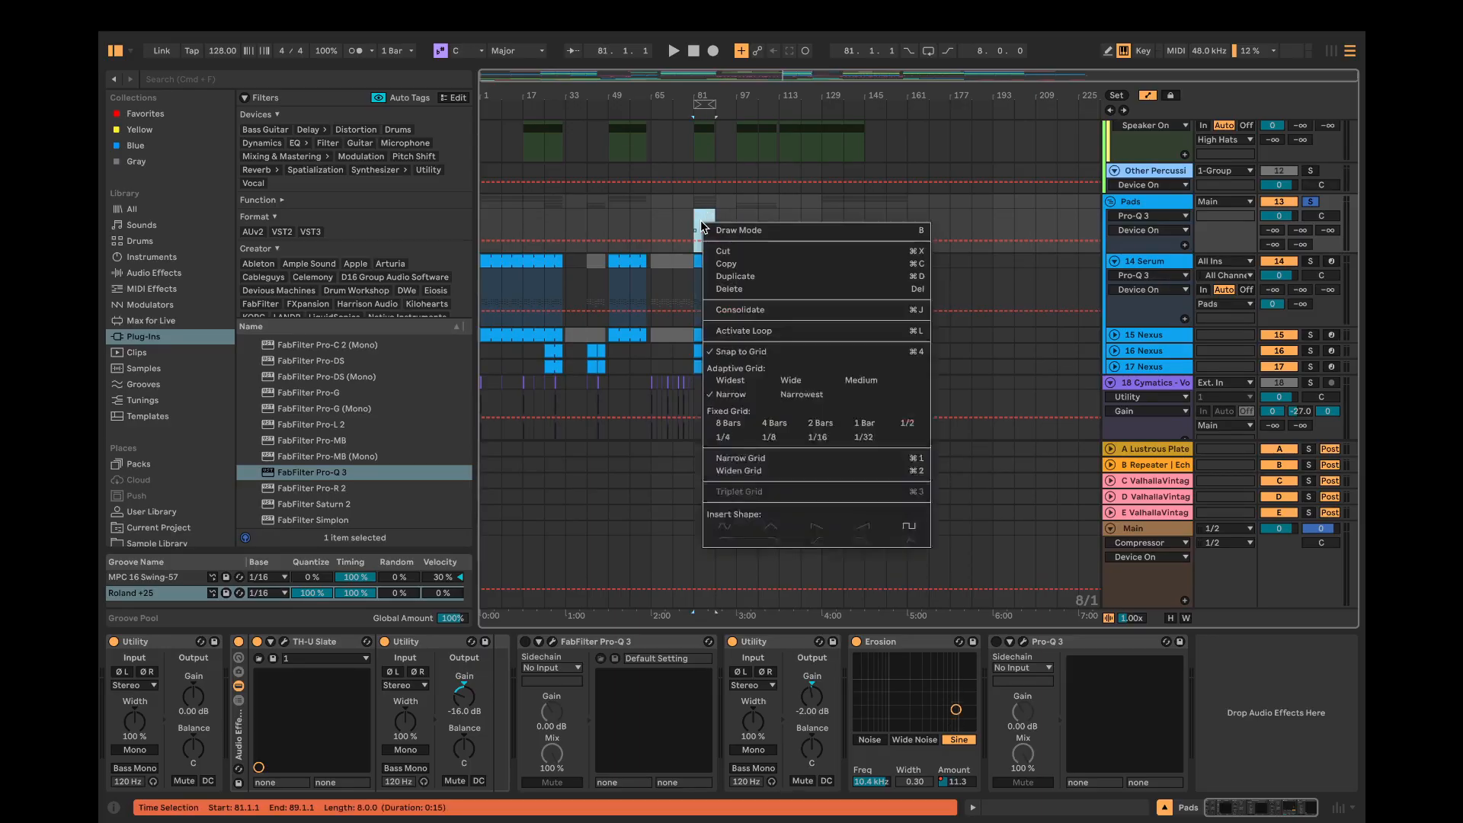
left_click(749, 330)
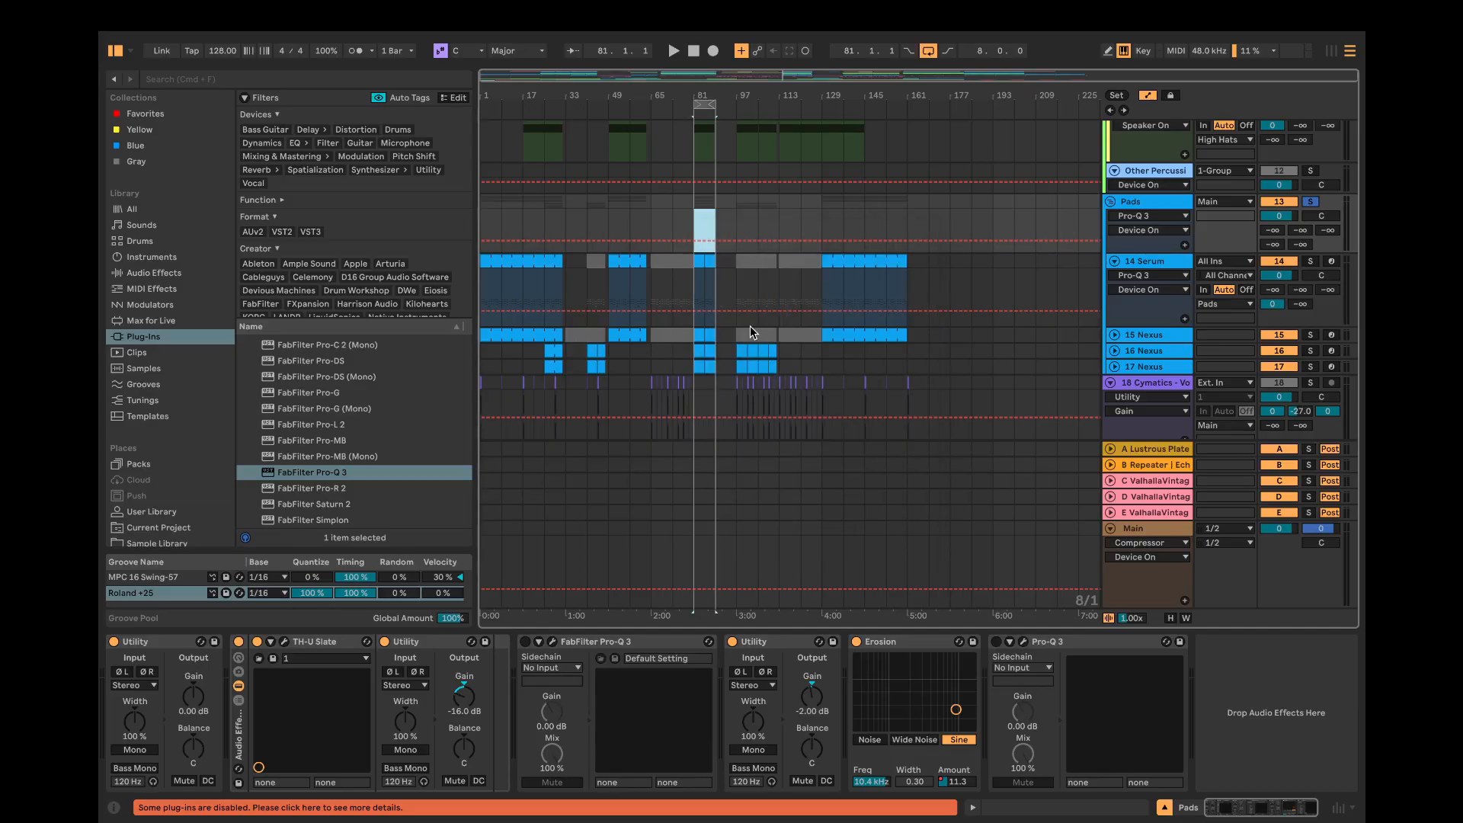
left_click(694, 224)
key("space")
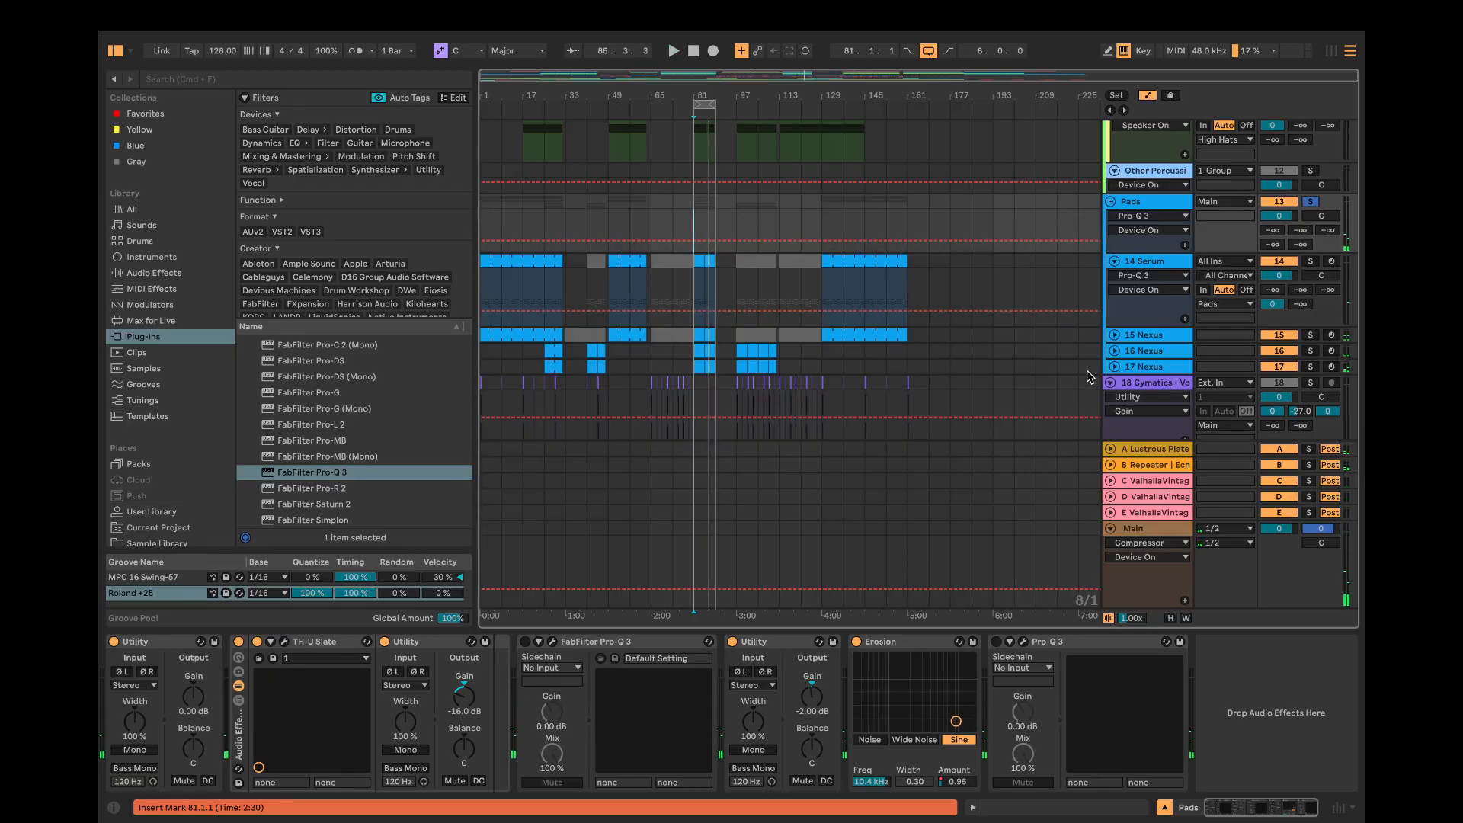
Step: Solo the 14 Serum and 15 Nexus pad layers one at a time and listen to each from bar 81
left_click(1311, 261)
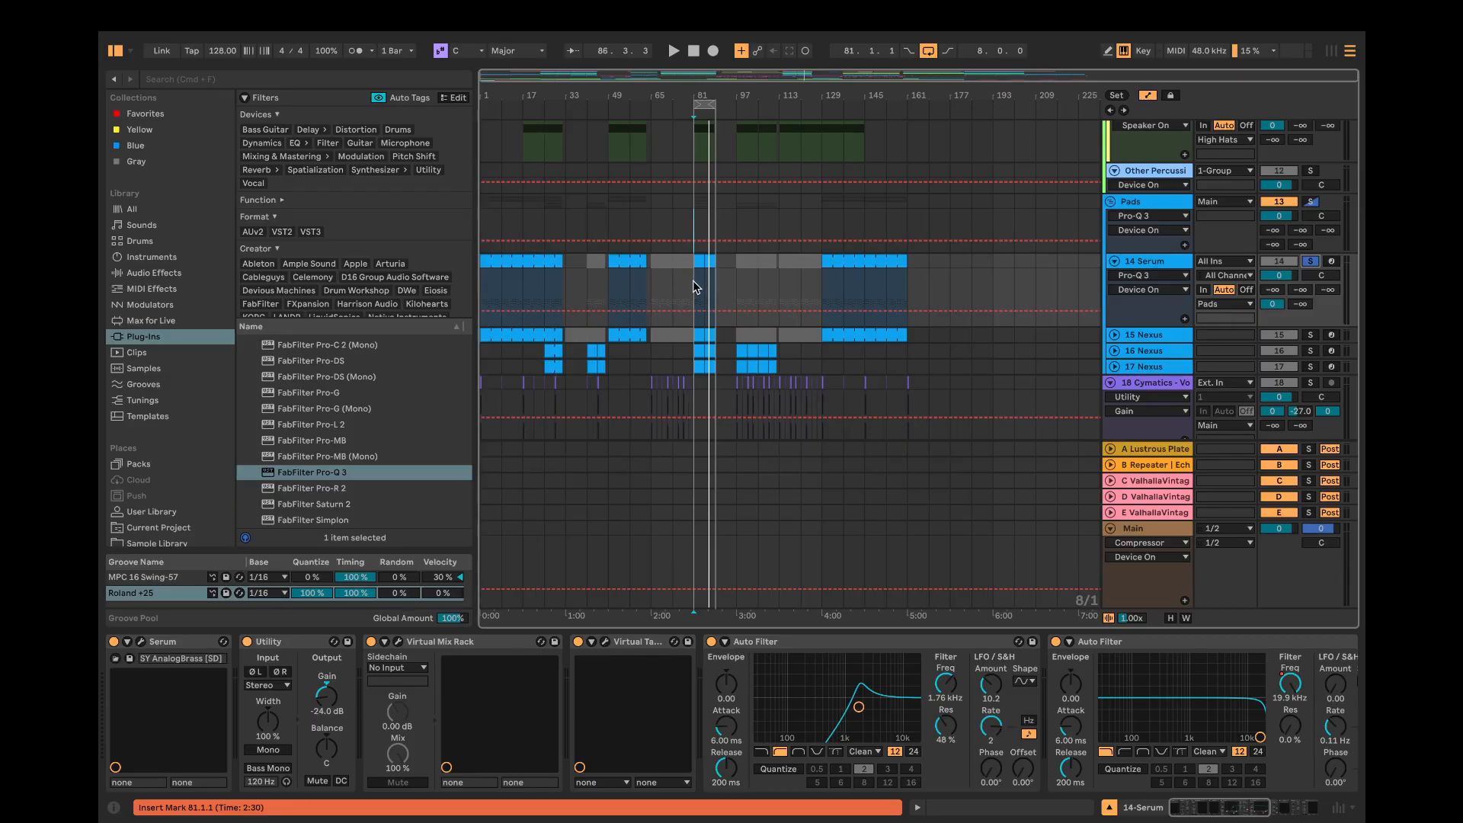
key("space")
key("space")
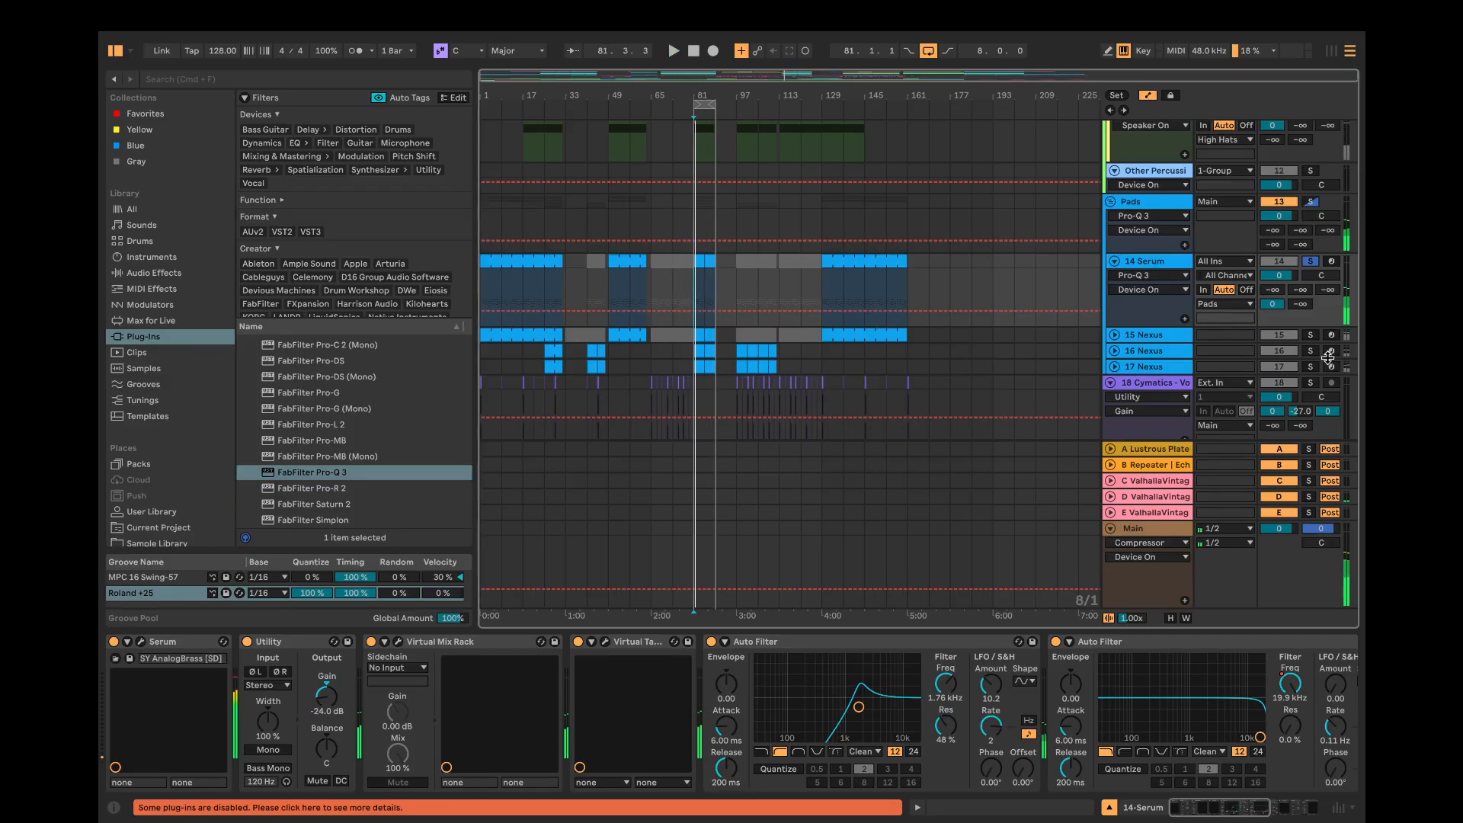
left_click(1310, 335)
key("space")
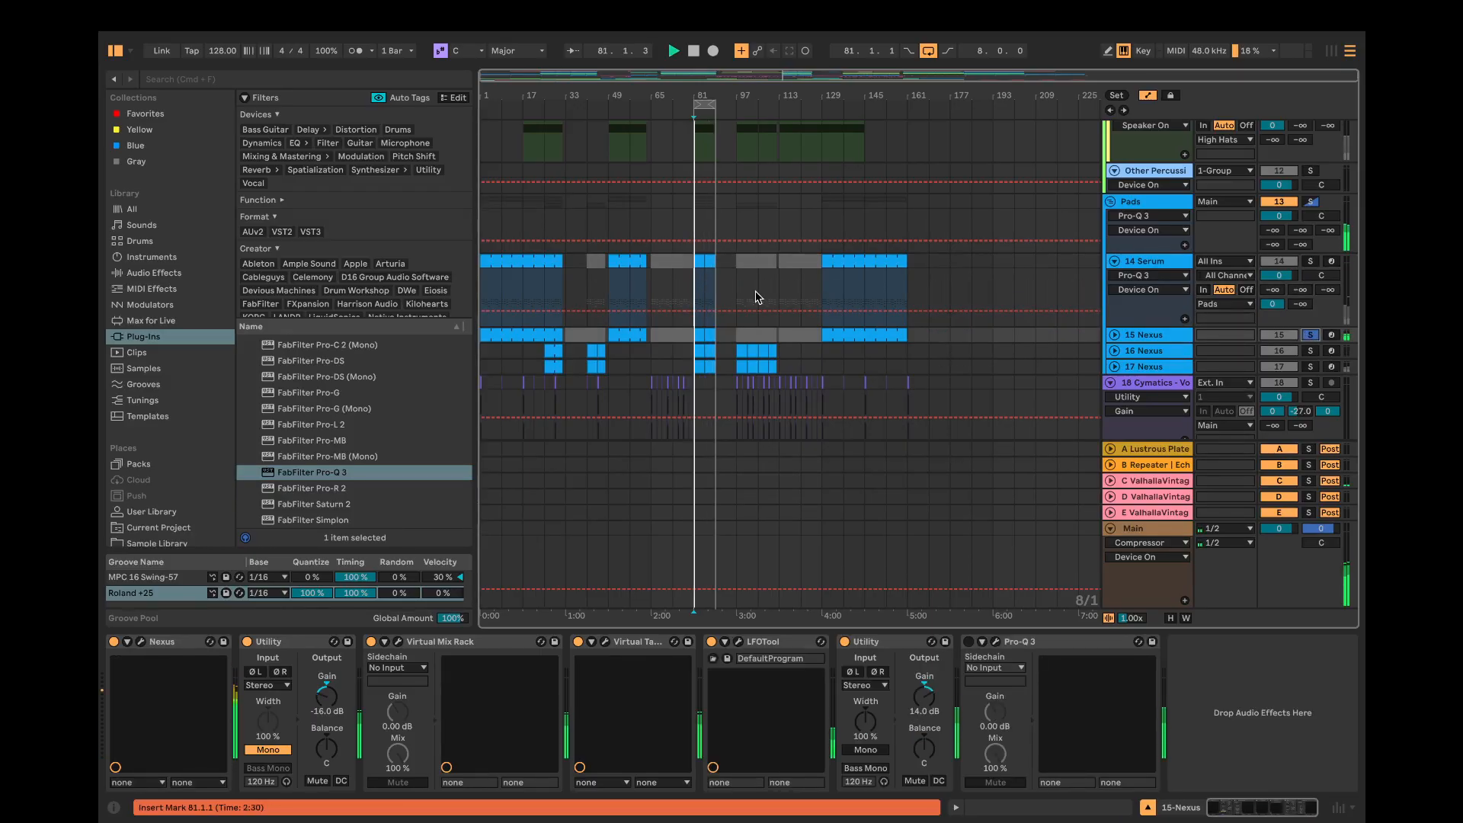
key("space")
Step: Compare the three Nexus pad layers in the loop by soloing tracks 16, 17, 16 and 15 in turn
left_click(1311, 351)
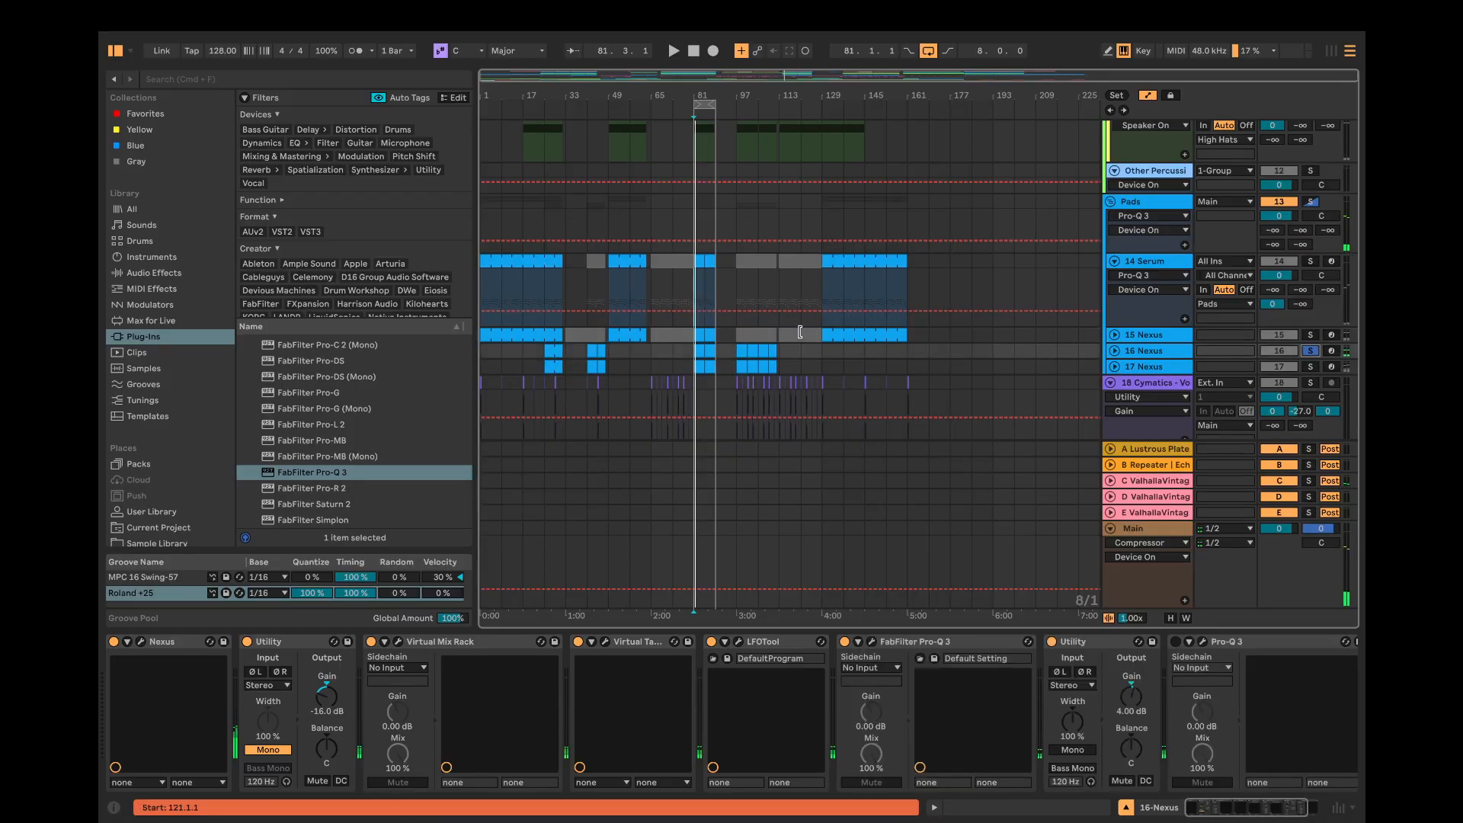
left_click(1311, 367)
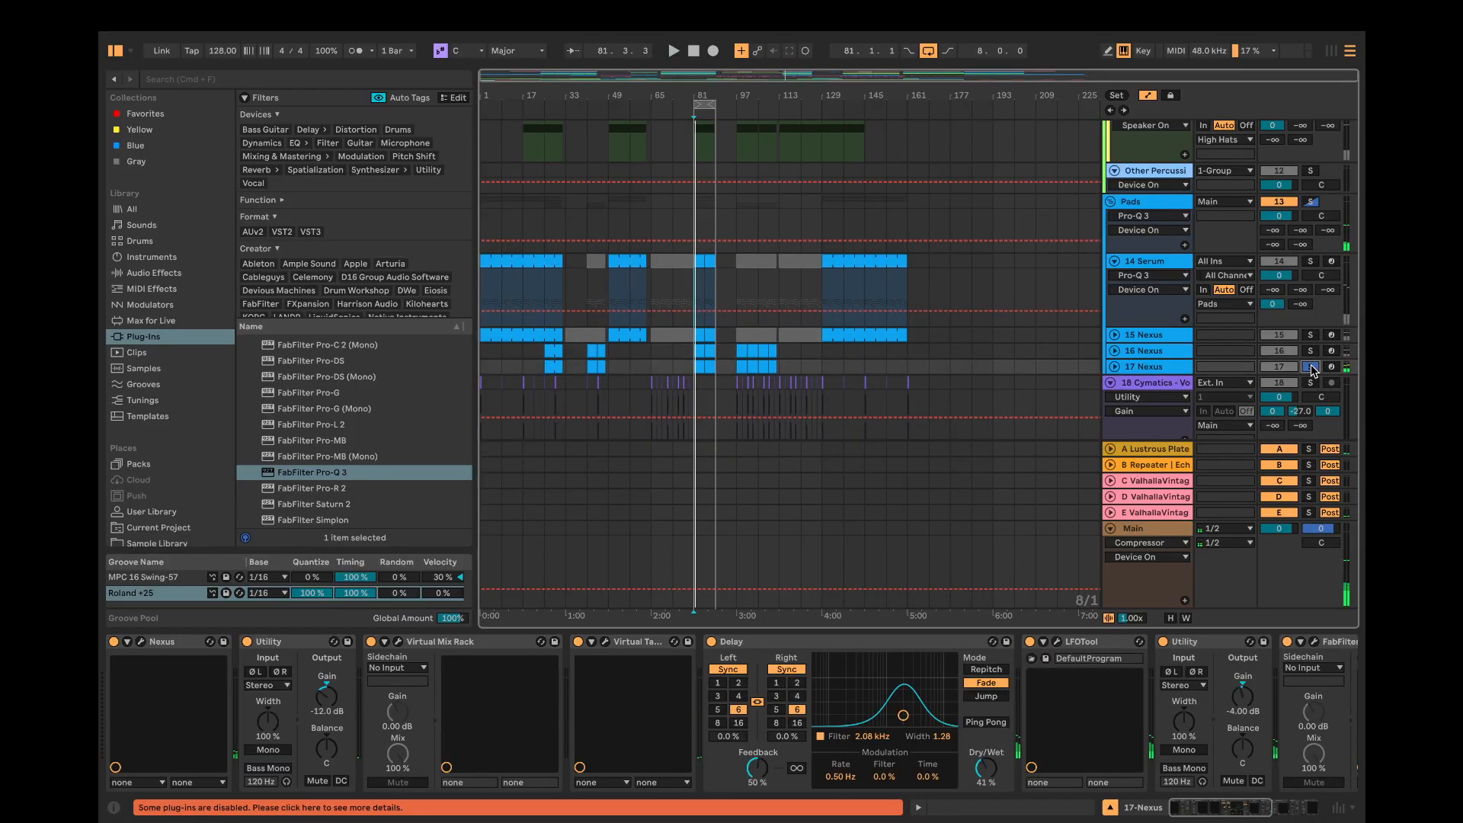
left_click(1310, 351)
key("space")
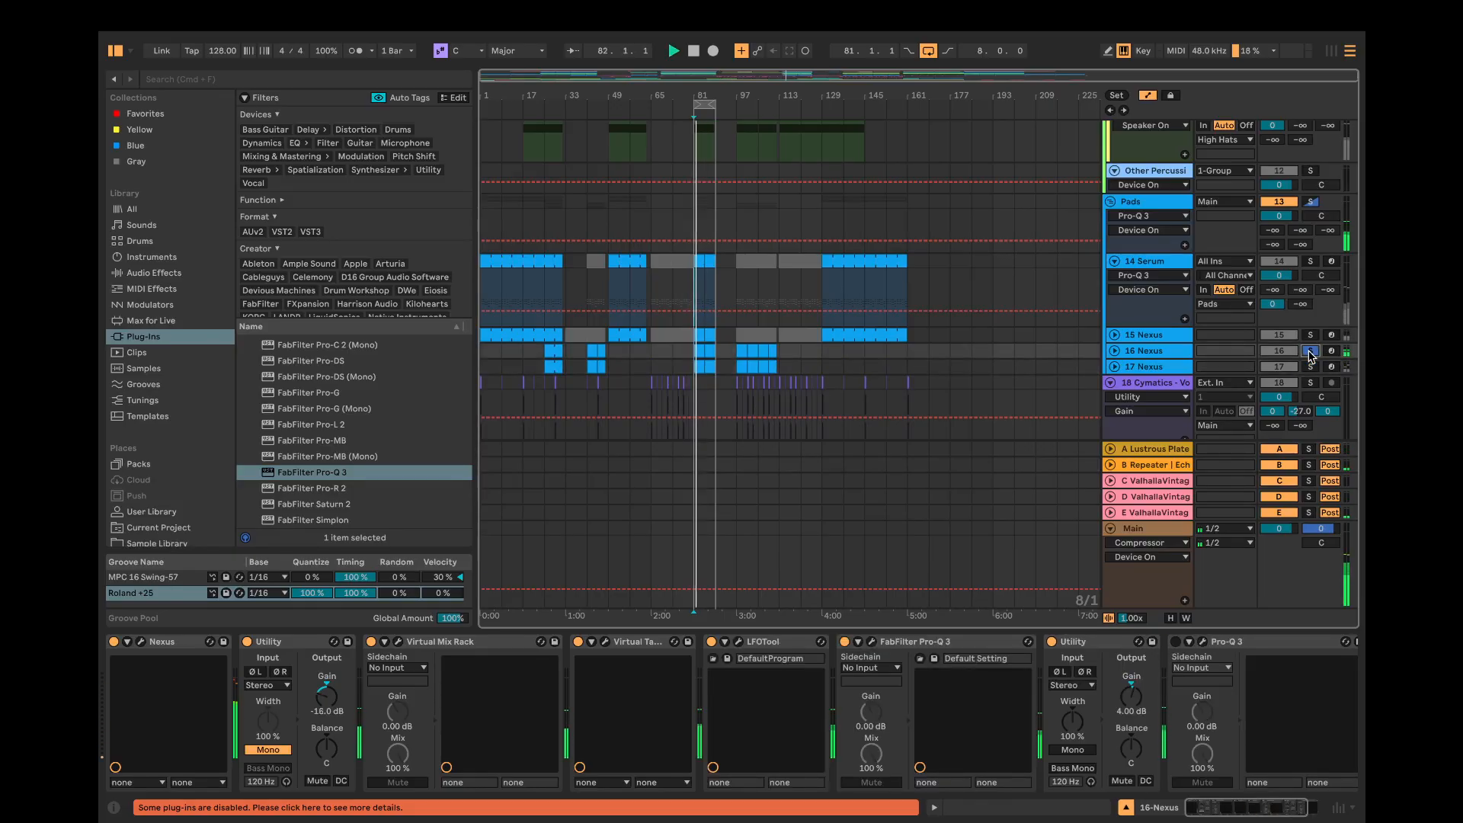
left_click(1310, 336)
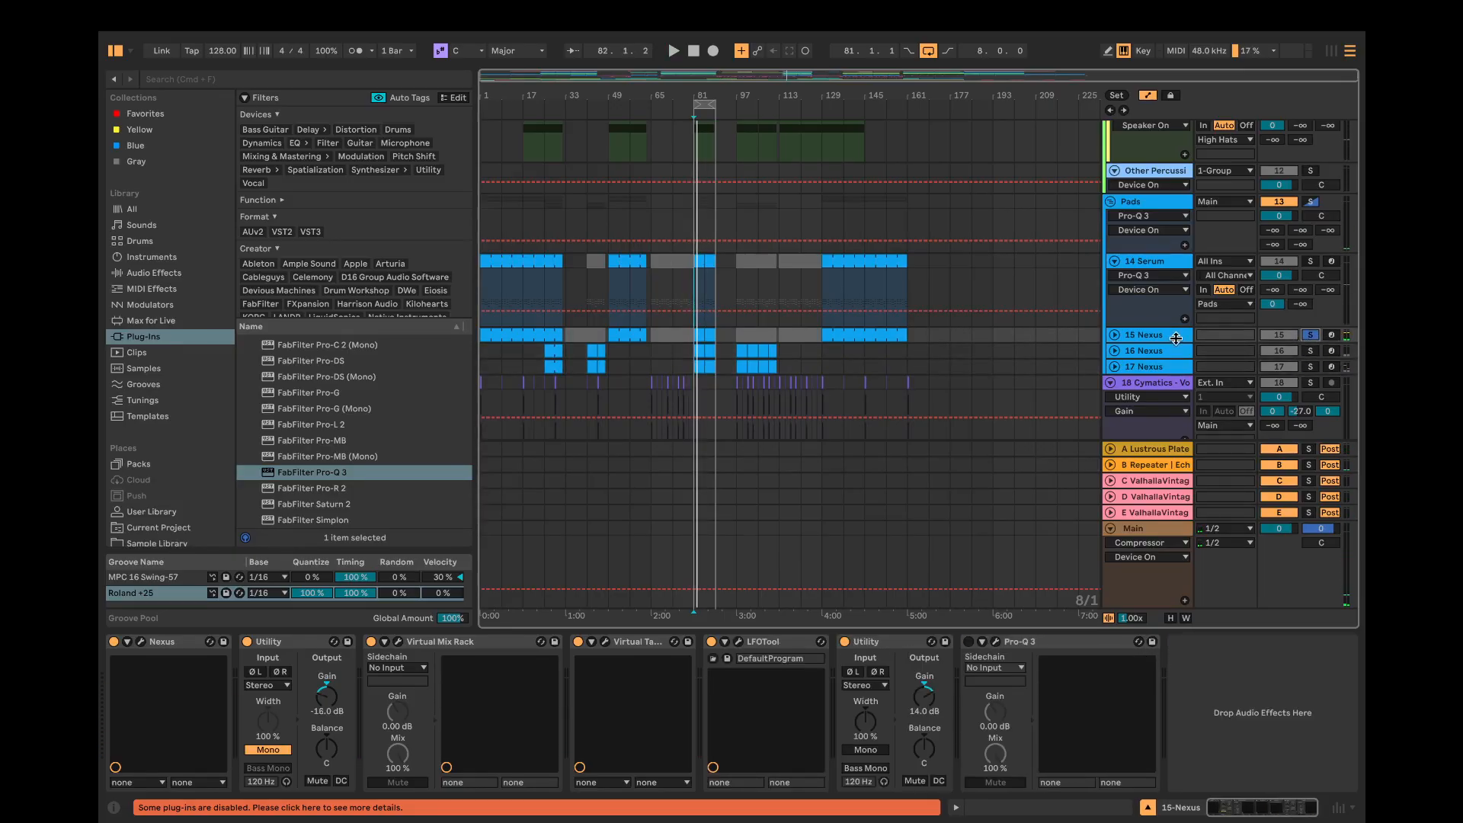
Step: Solo the Serum and 17 Nexus pads for comparison, and move the 15 Nexus track above 14 Serum in the Pads group
left_click(1311, 261)
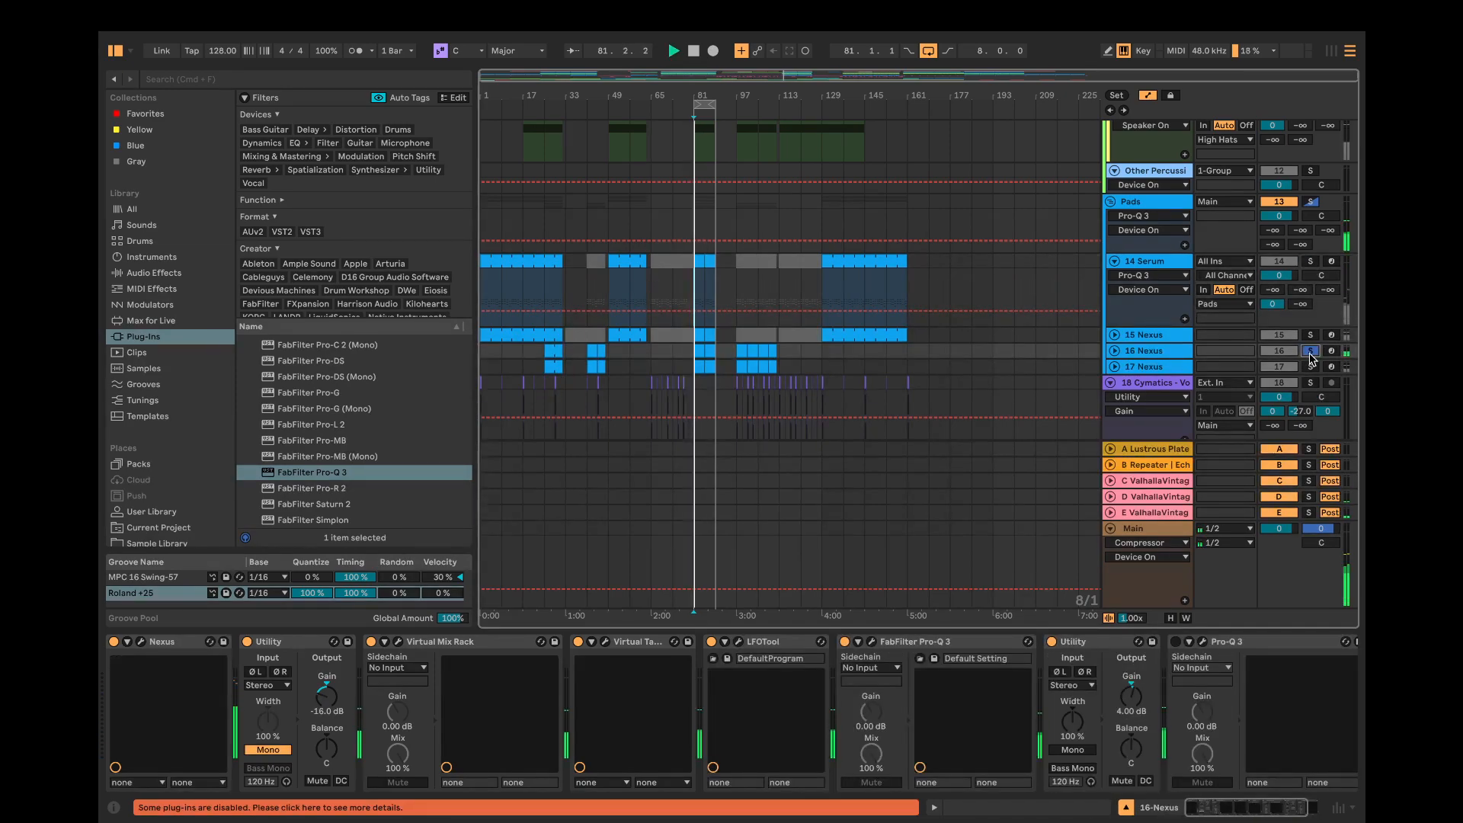
left_click(1310, 366)
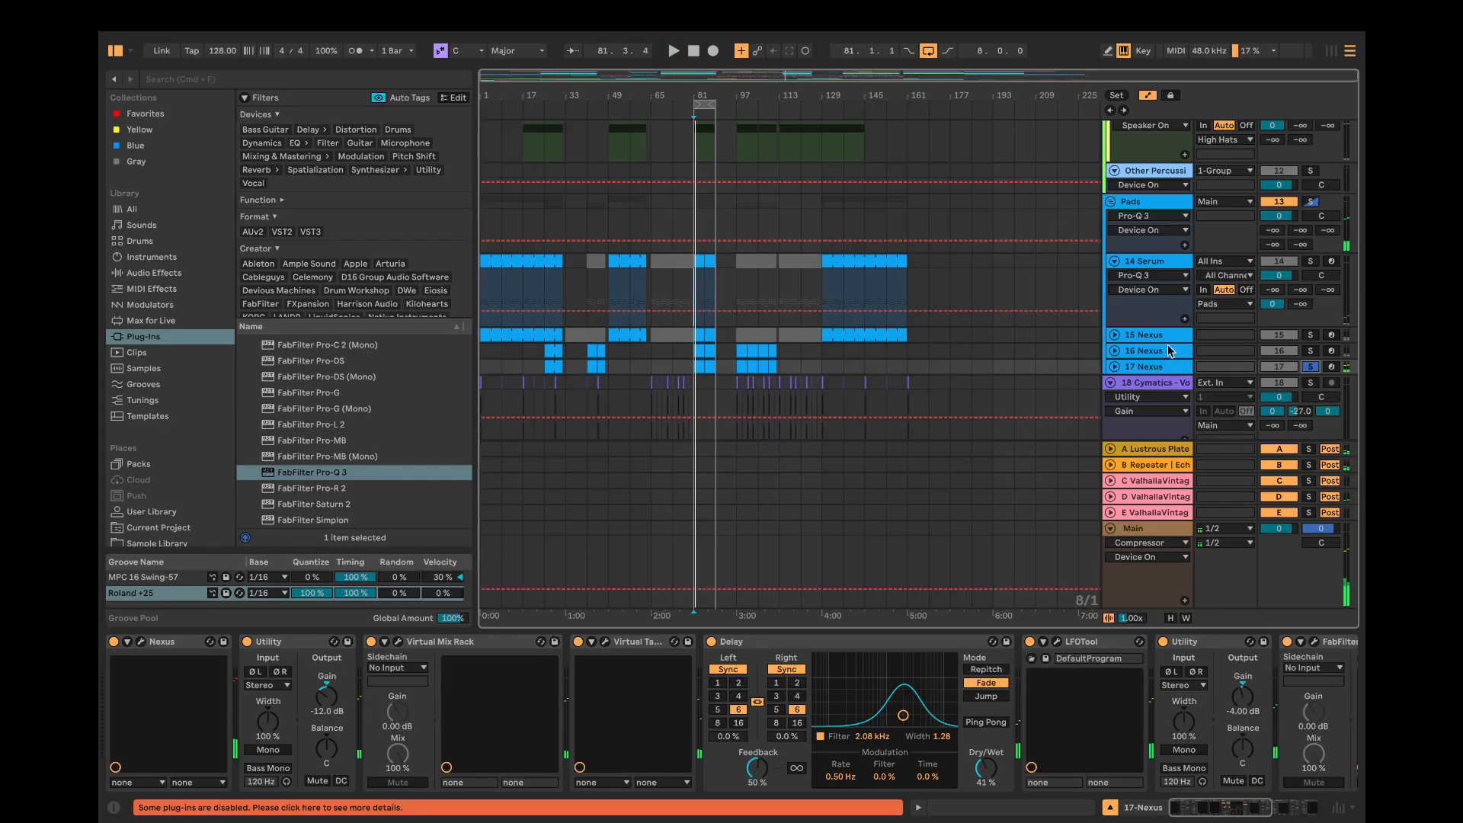
left_click_drag(1141, 342, 1139, 262)
Step: Solo 14 Nexus and 16 Nexus in turn to compare them, and move 16 Nexus between 14 Nexus and 15 Serum
left_click(1310, 260)
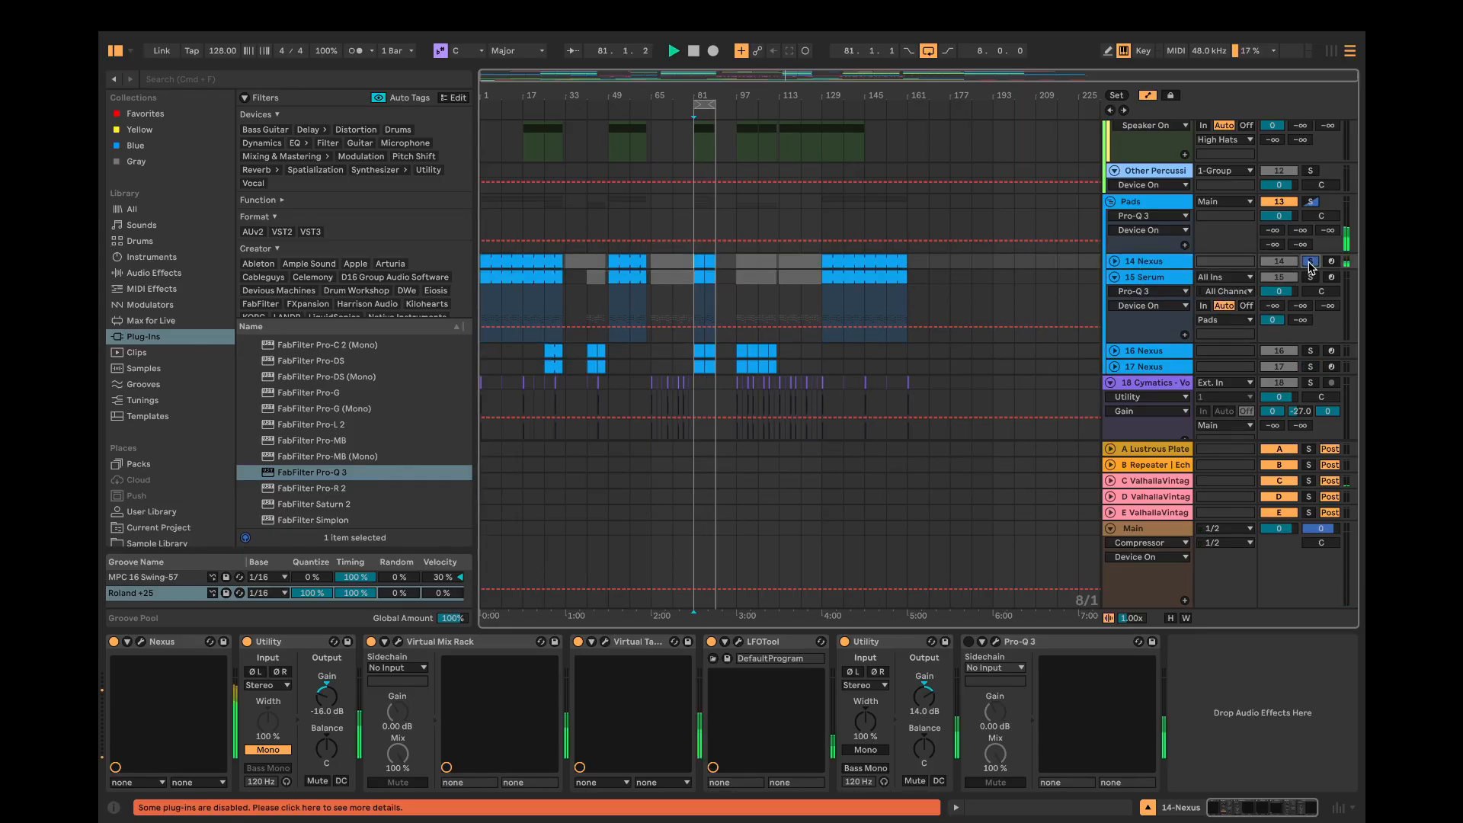
left_click(1312, 351)
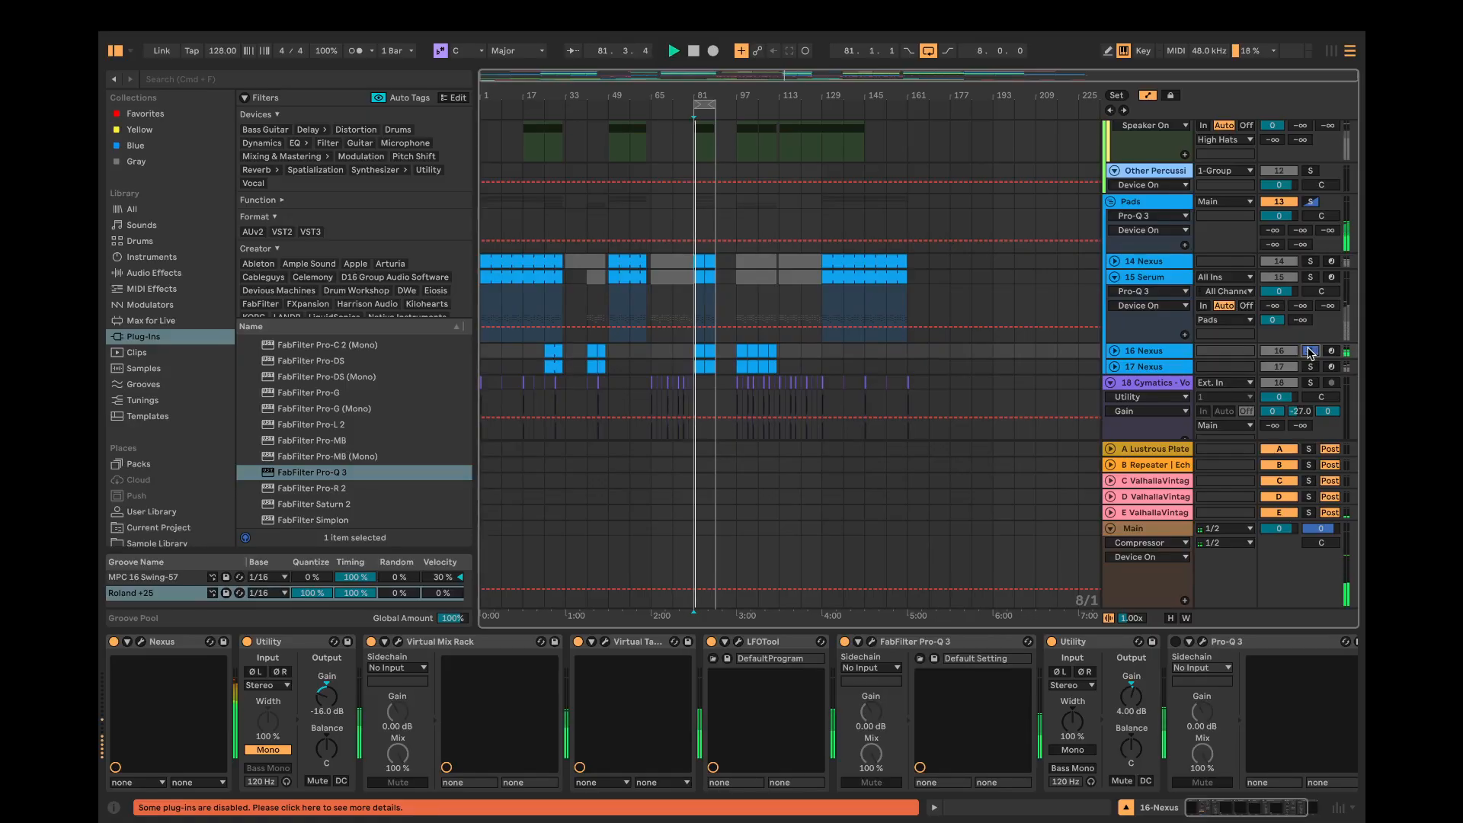
left_click_drag(1151, 350, 1153, 272)
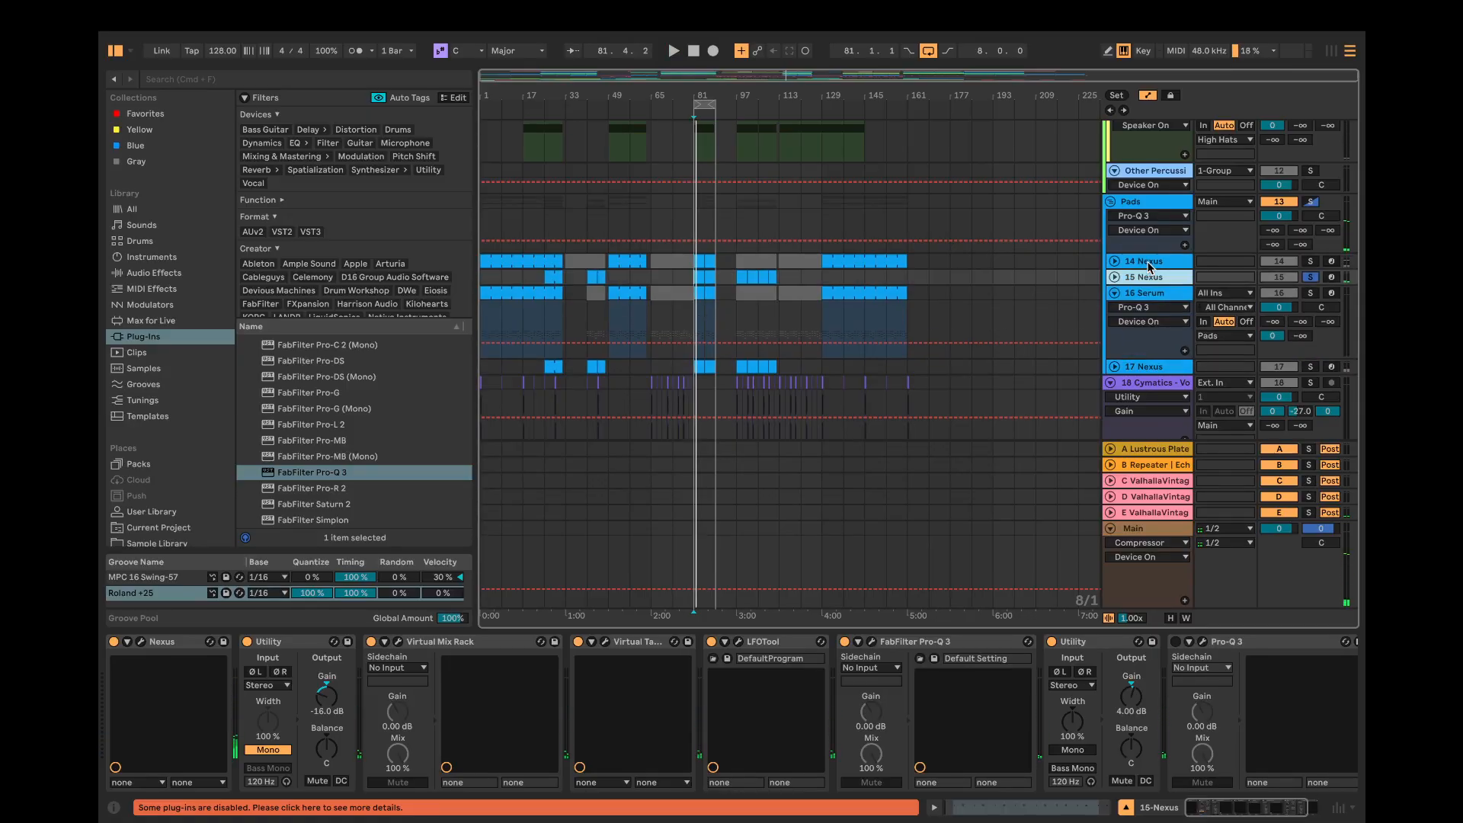
Step: Solo 16 Serum and 17 Nexus in turn, play each from bar 81, and look over the 17 Nexus device chain
left_click(1310, 293)
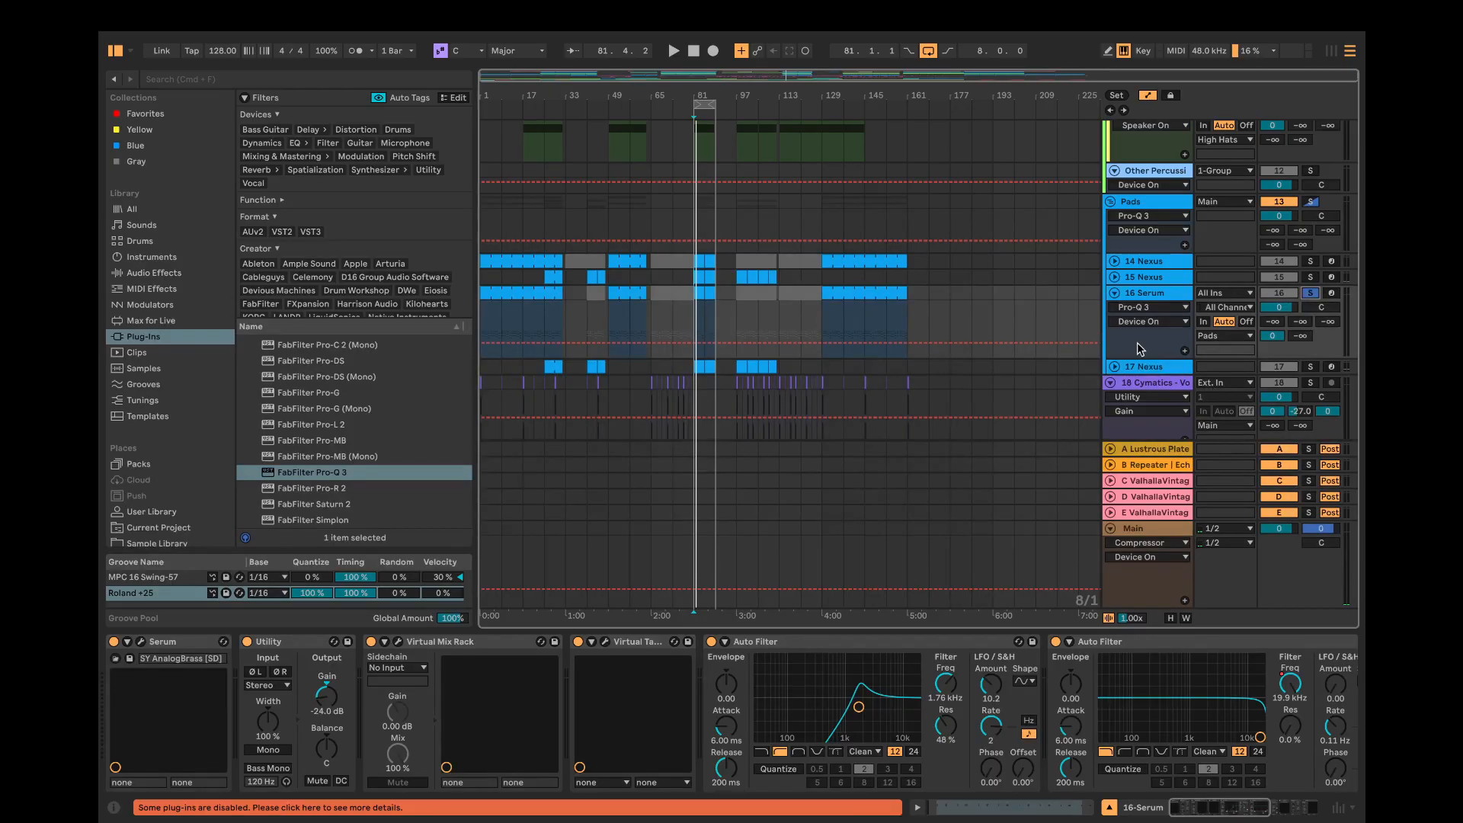
key("space")
key("space")
left_click(1310, 367)
key("space")
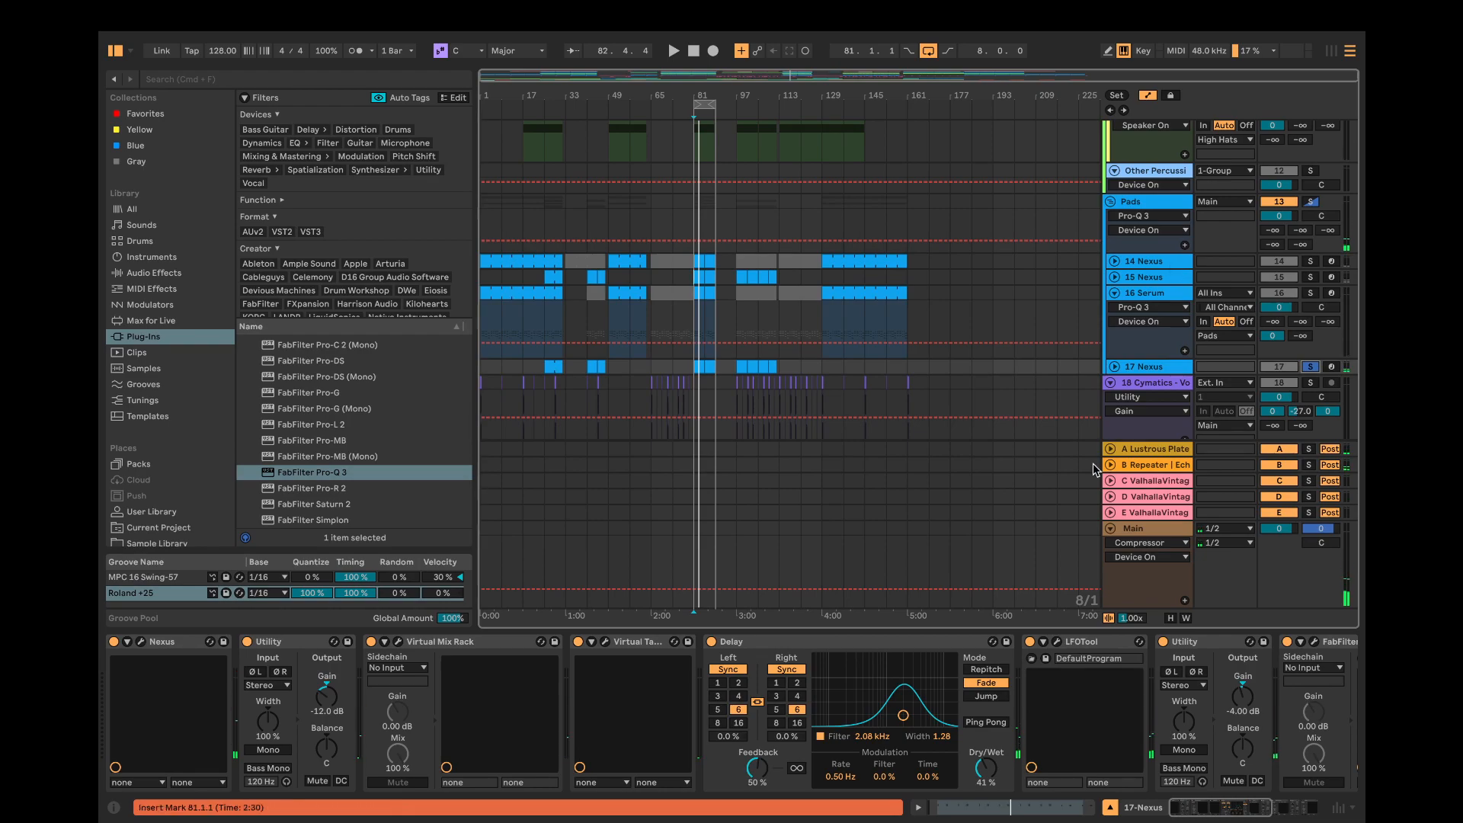
scroll(1197, 648, "right", 7)
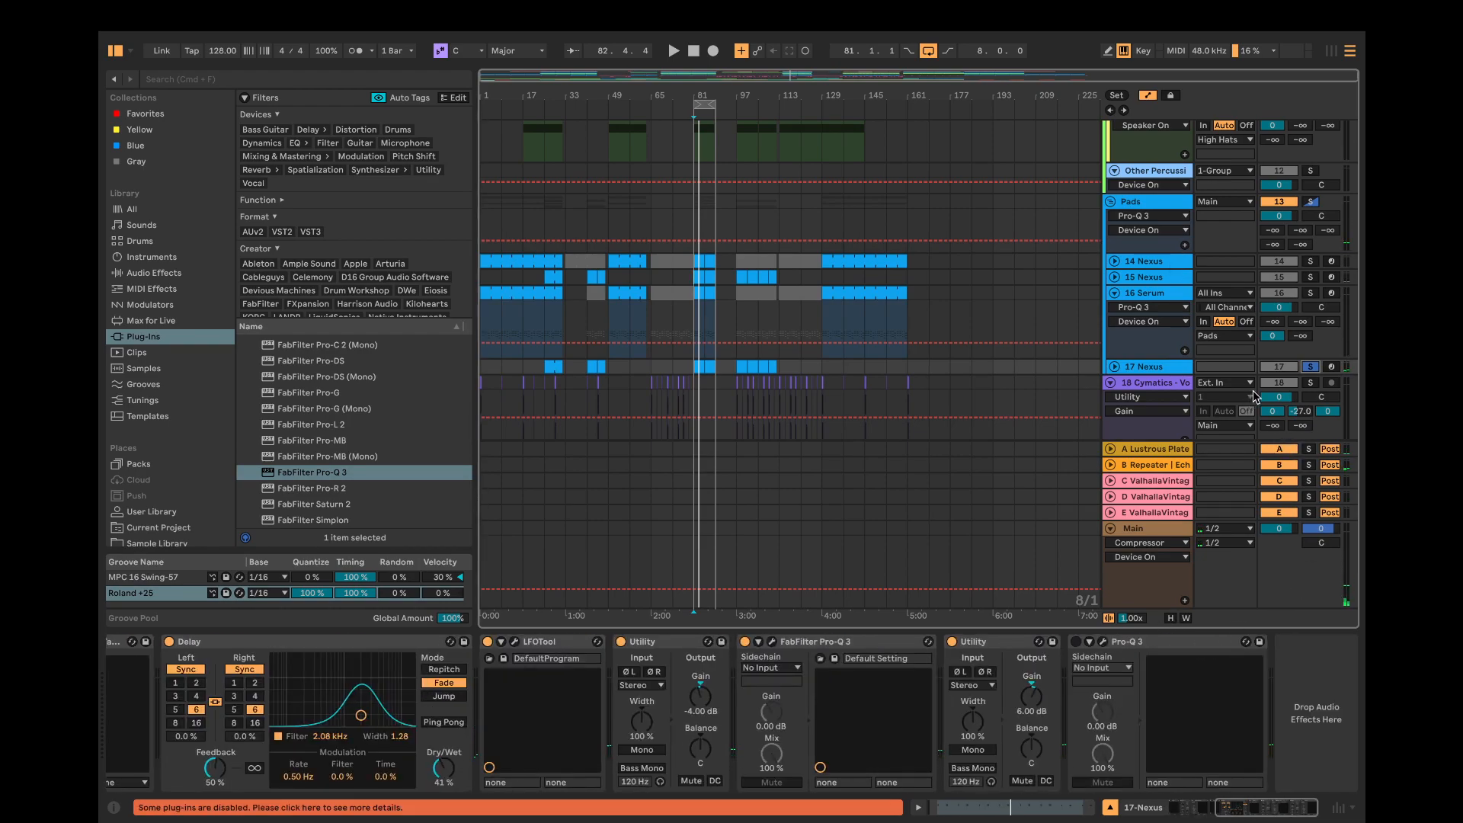
Step: Inspect the high-cut curve of the last Pro-Q 3 on 14 Nexus and switch that device on
left_click(1162, 262)
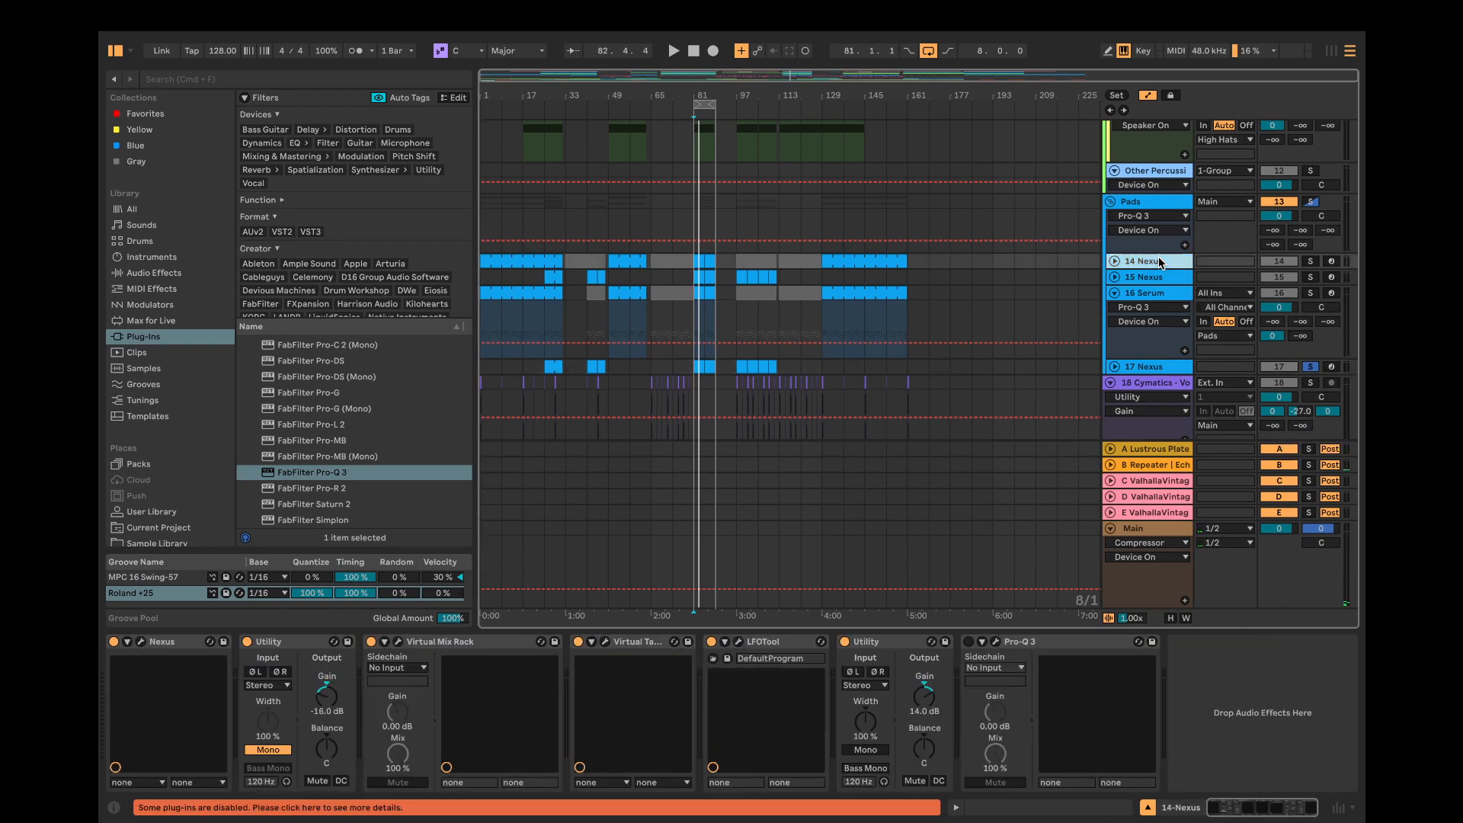
left_click(996, 644)
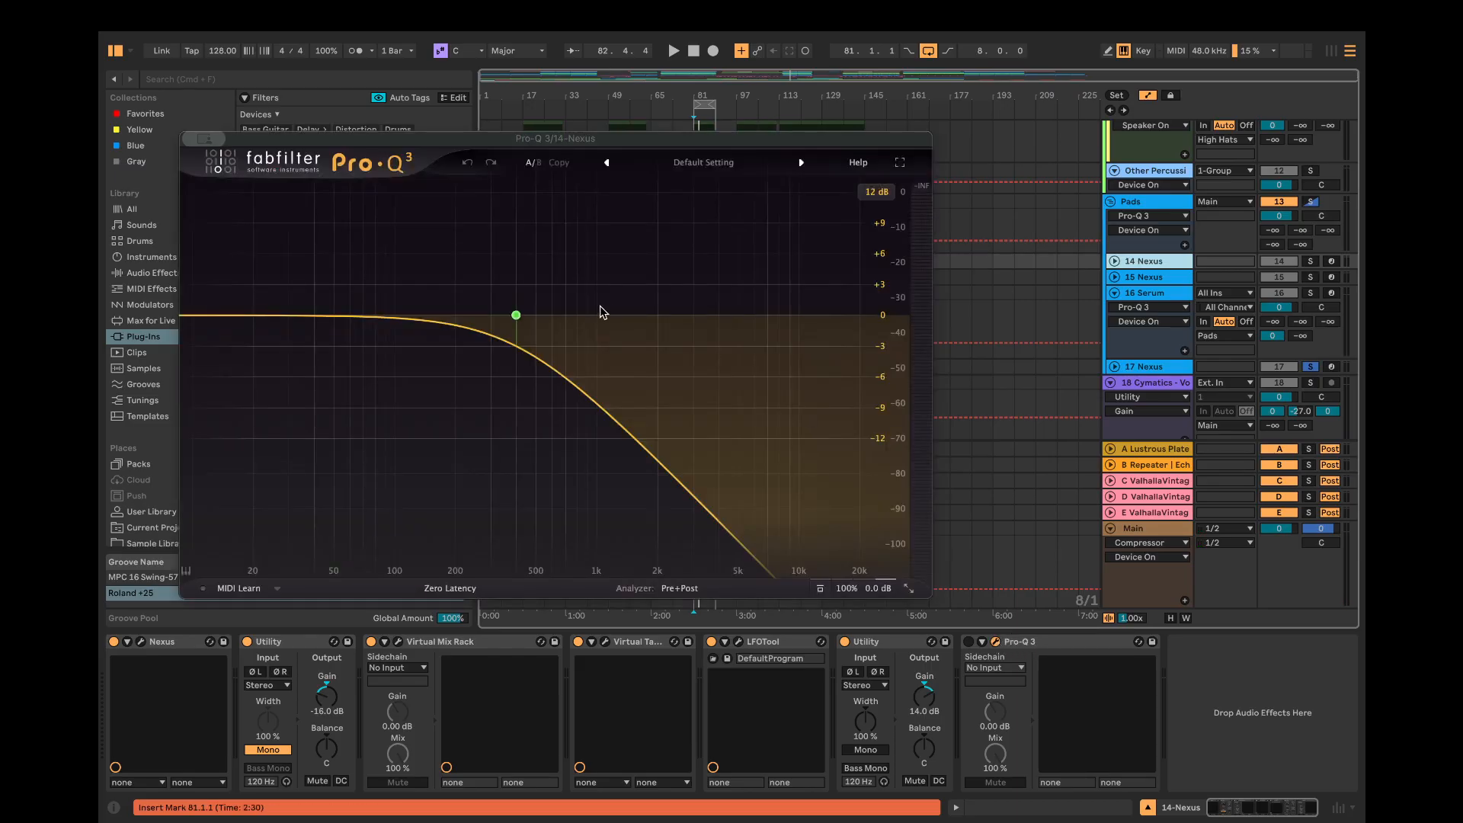
left_click(516, 314)
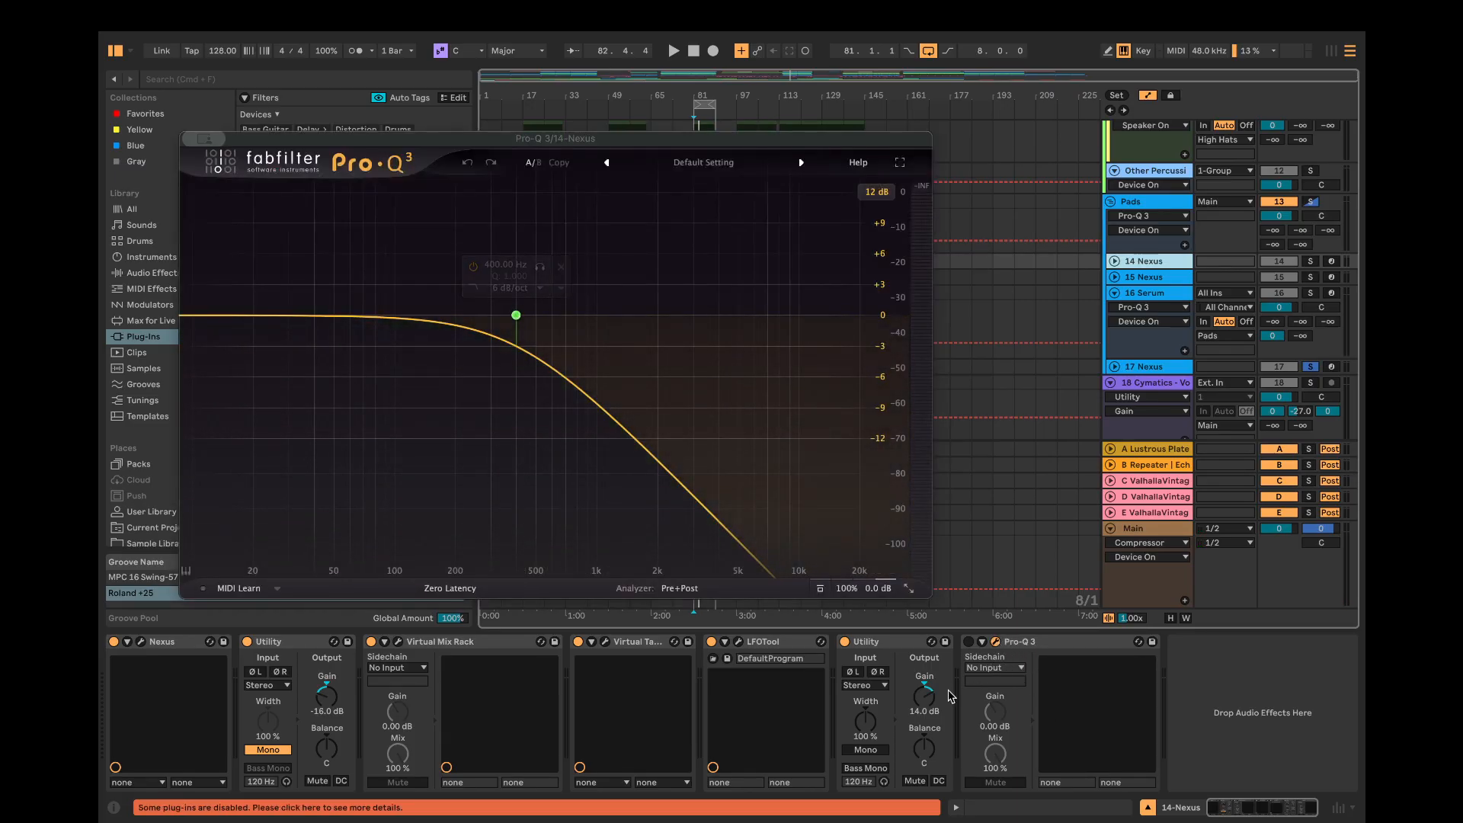
left_click(997, 642)
left_click(997, 642)
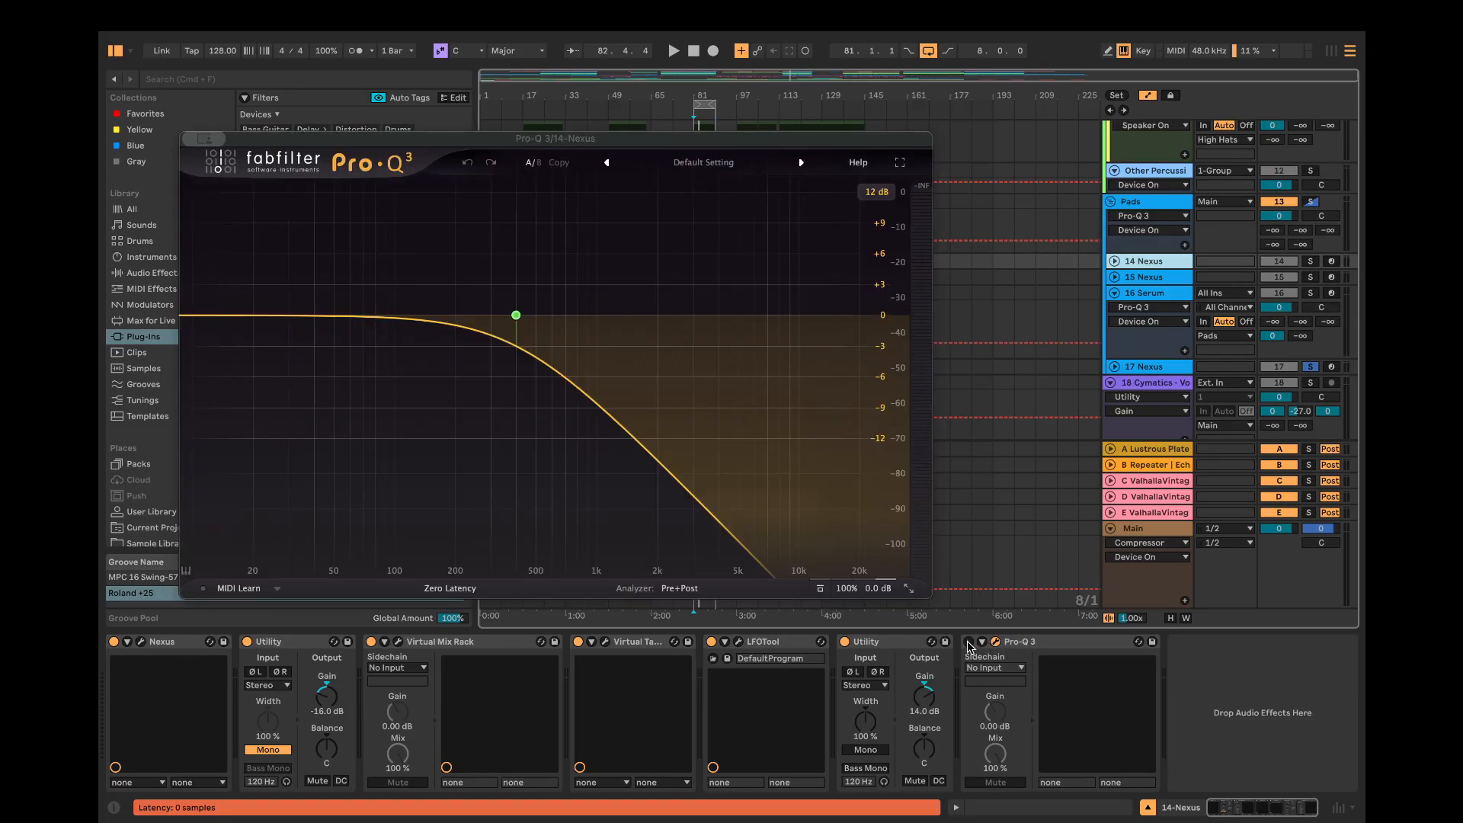
left_click(969, 644)
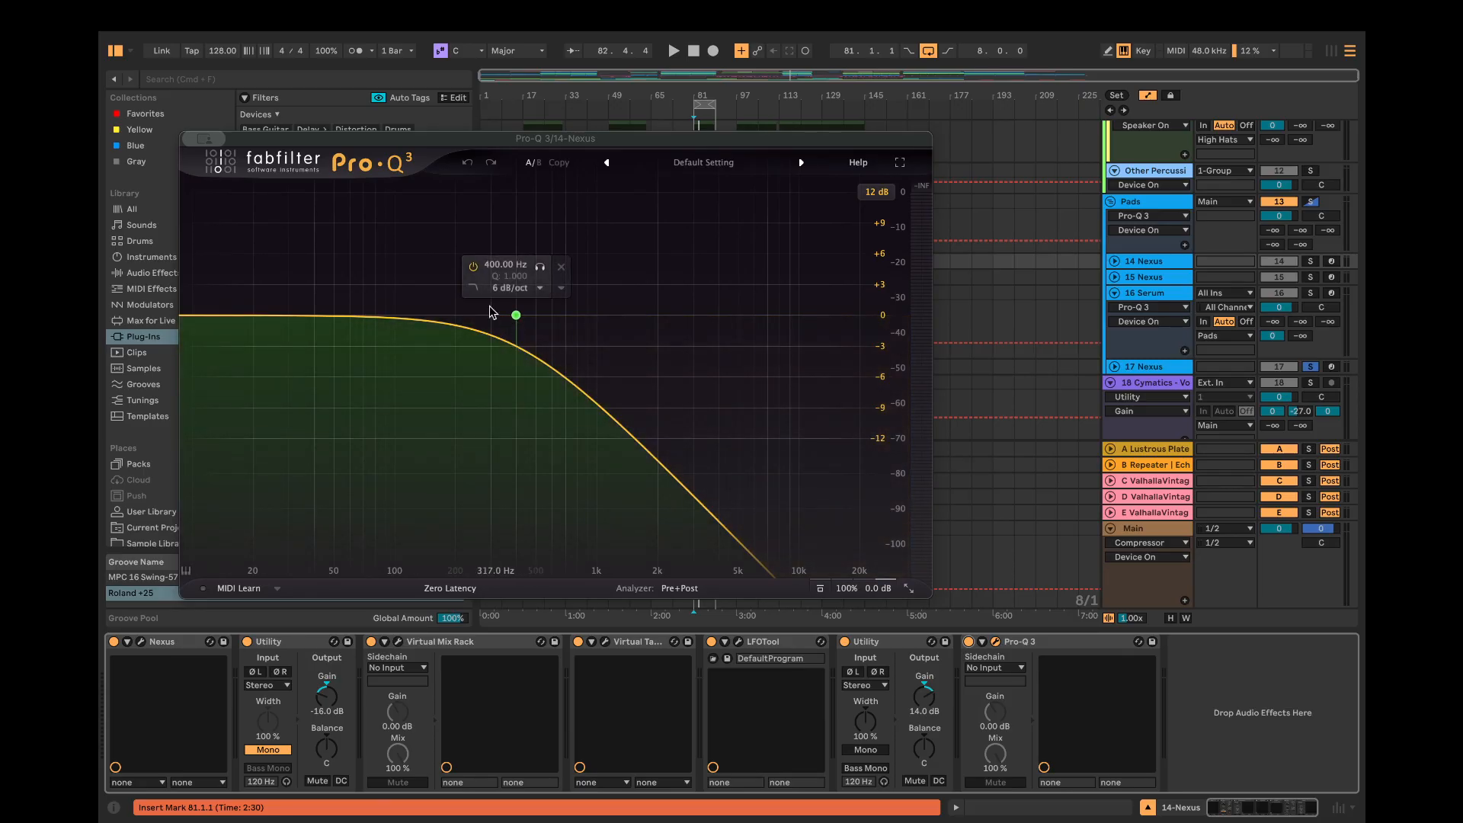
left_click(995, 642)
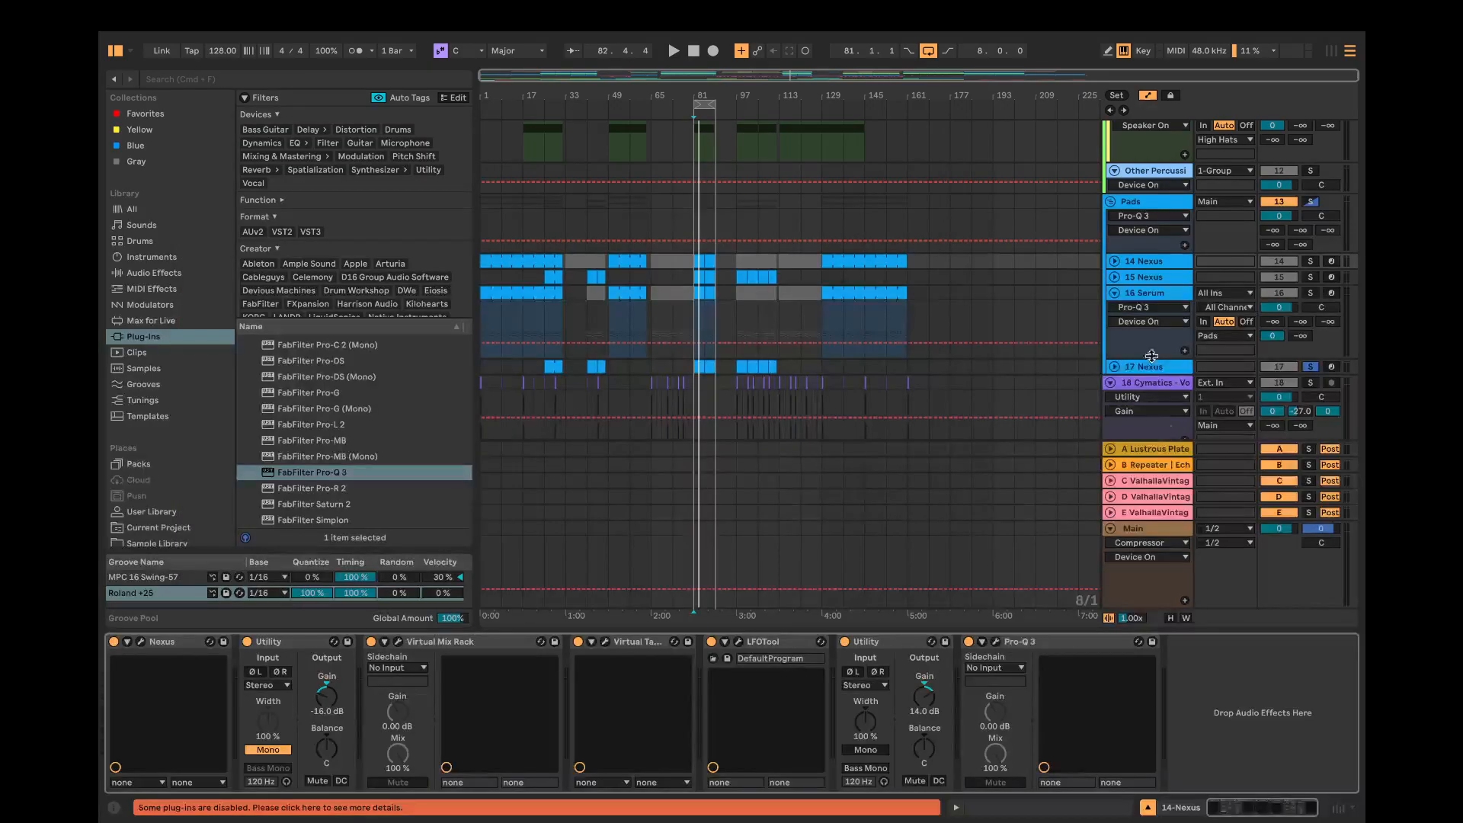
Step: Compare the EQ curves of the switched-off Pro-Q 3 devices at the ends of the 15 Nexus and 16 Serum chains
left_click(1153, 281)
left_click(1203, 642)
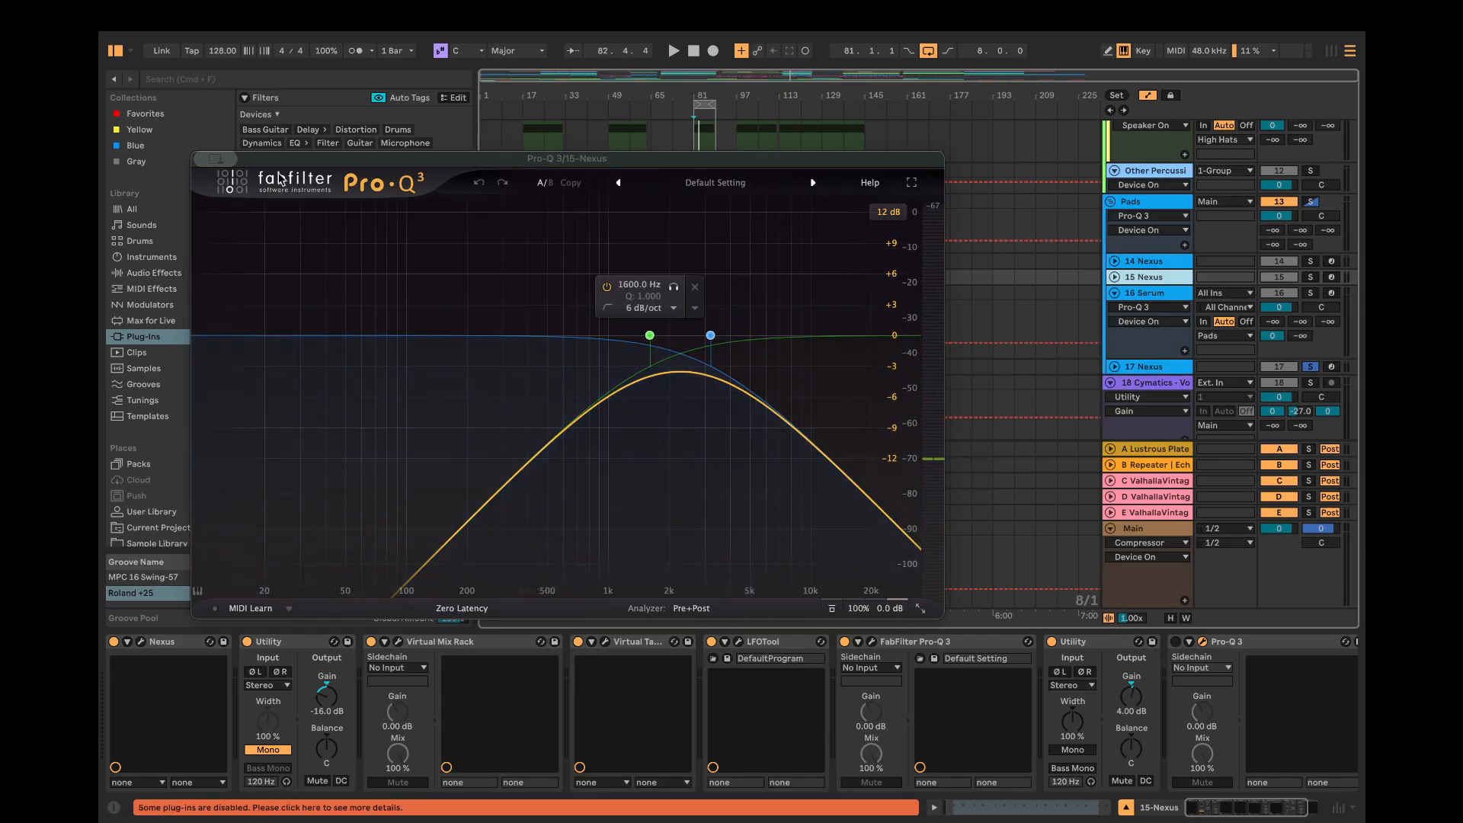
left_click(1203, 643)
left_click(1154, 294)
scroll(1102, 644, "right", 5)
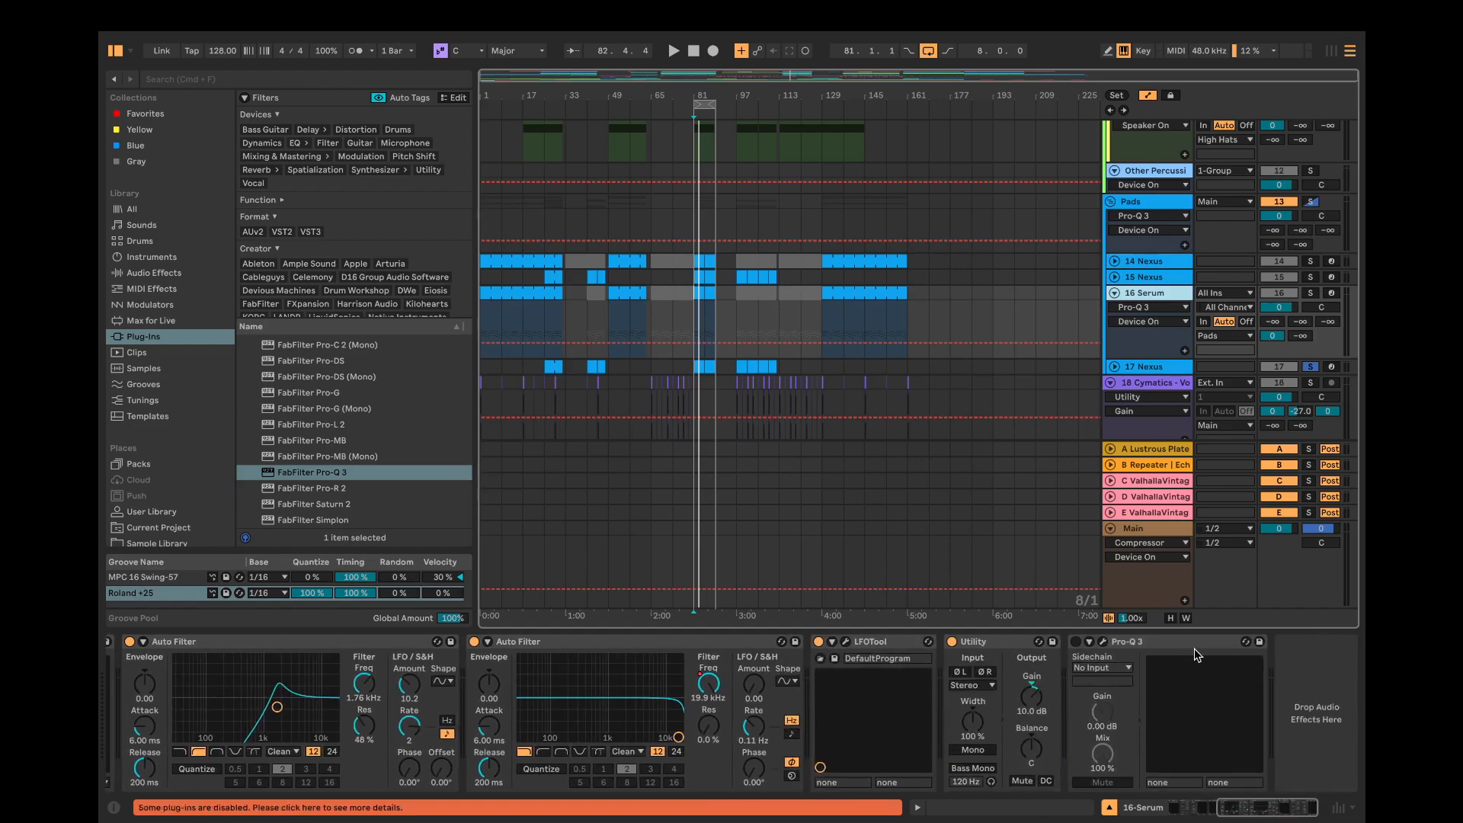
left_click(1104, 642)
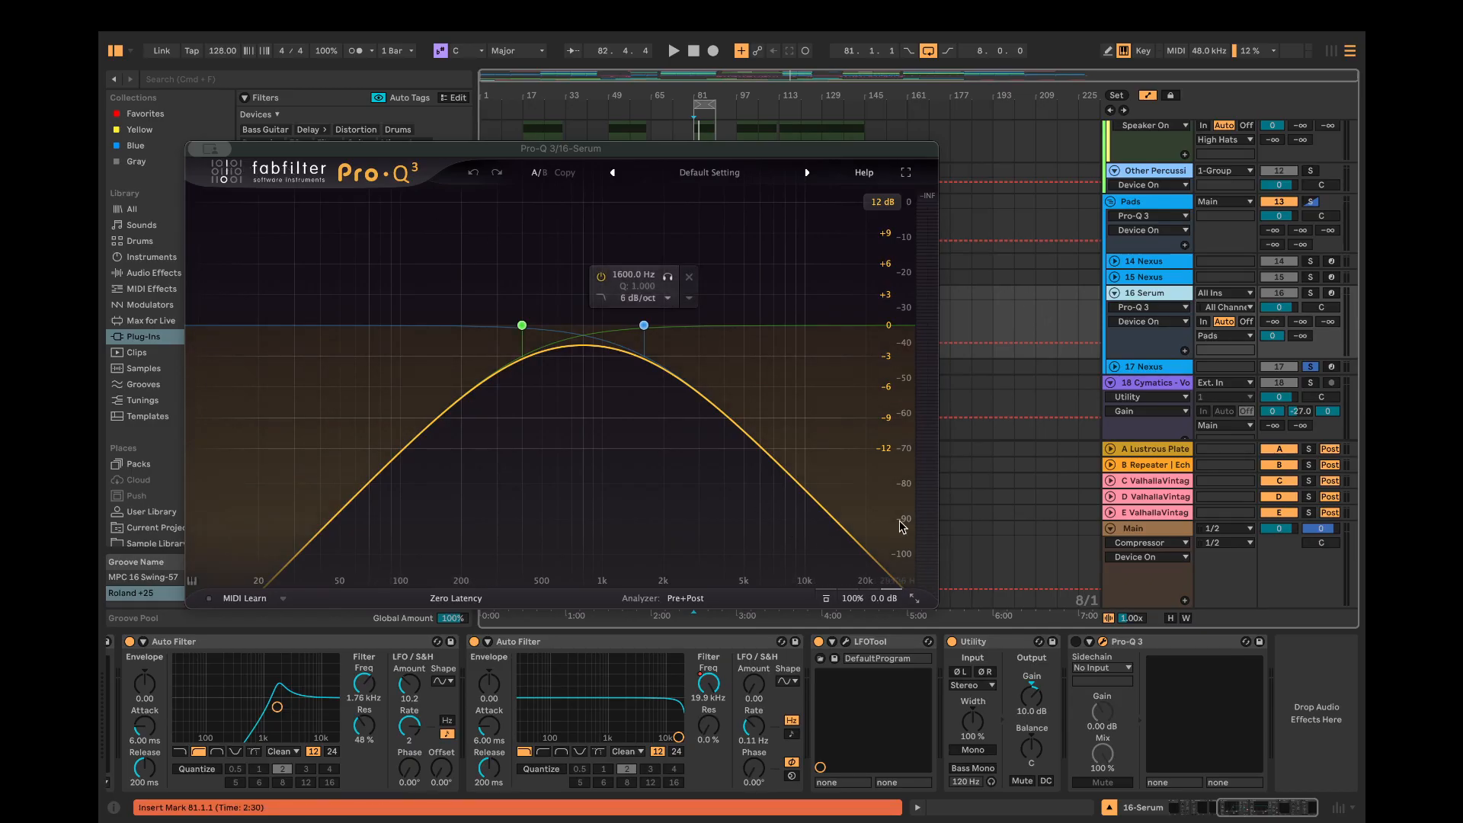
left_click(1174, 278)
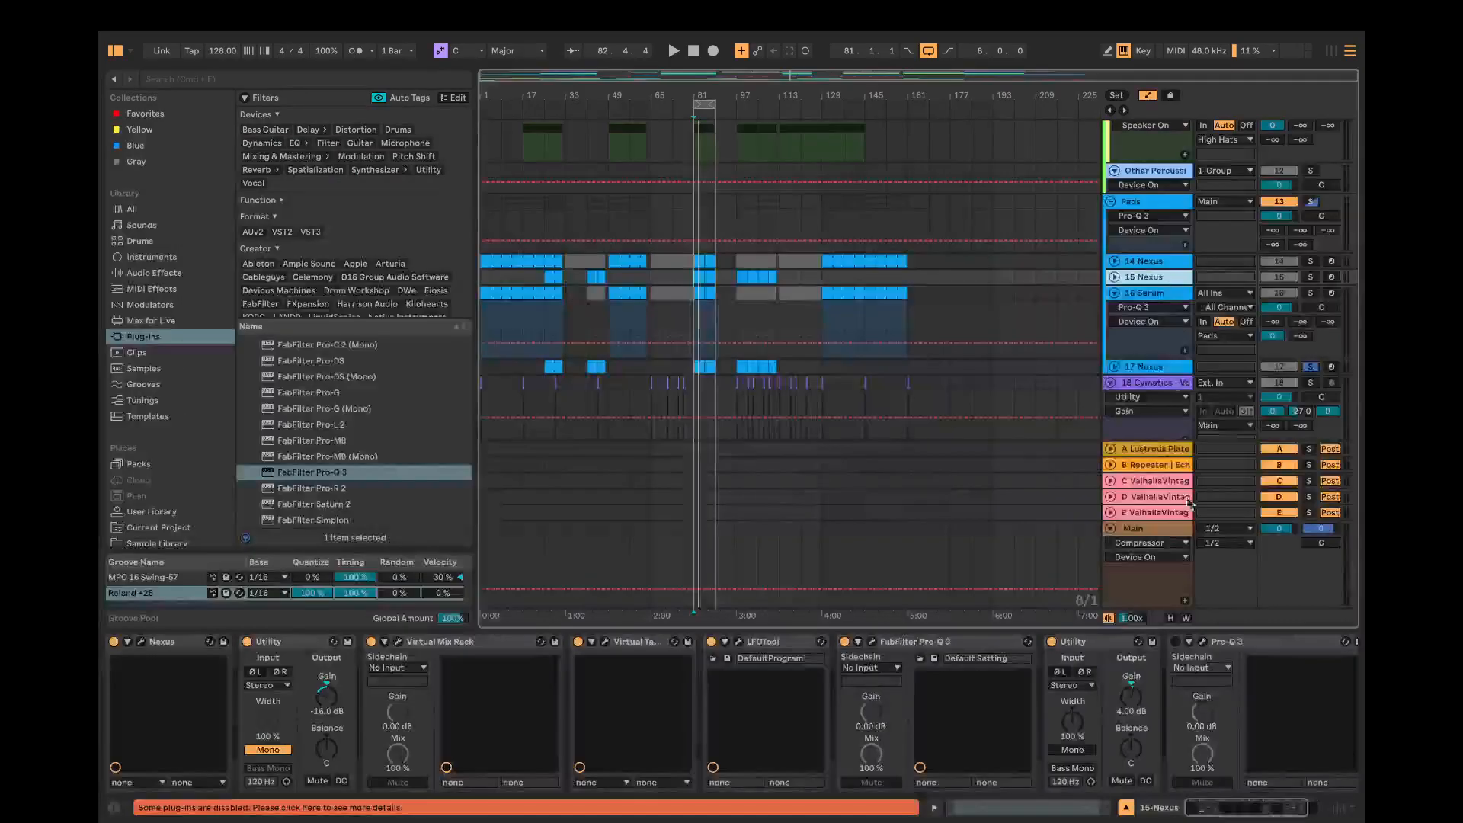
left_click(1201, 644)
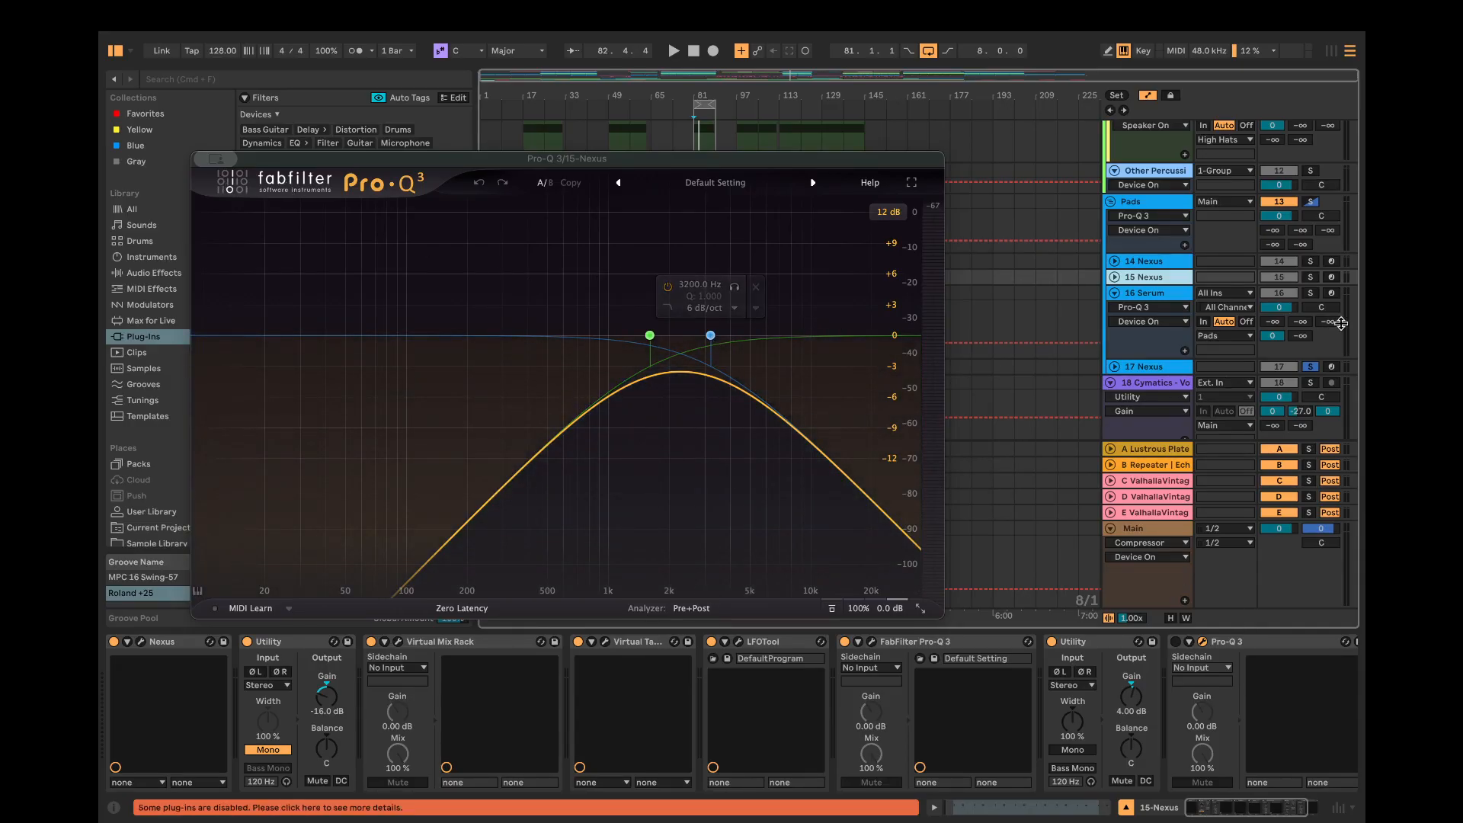
Step: Duplicate the switched-off last Pro-Q 3 on 15 Nexus and the one on 16 Serum
left_click(1283, 667)
right_click(1282, 667)
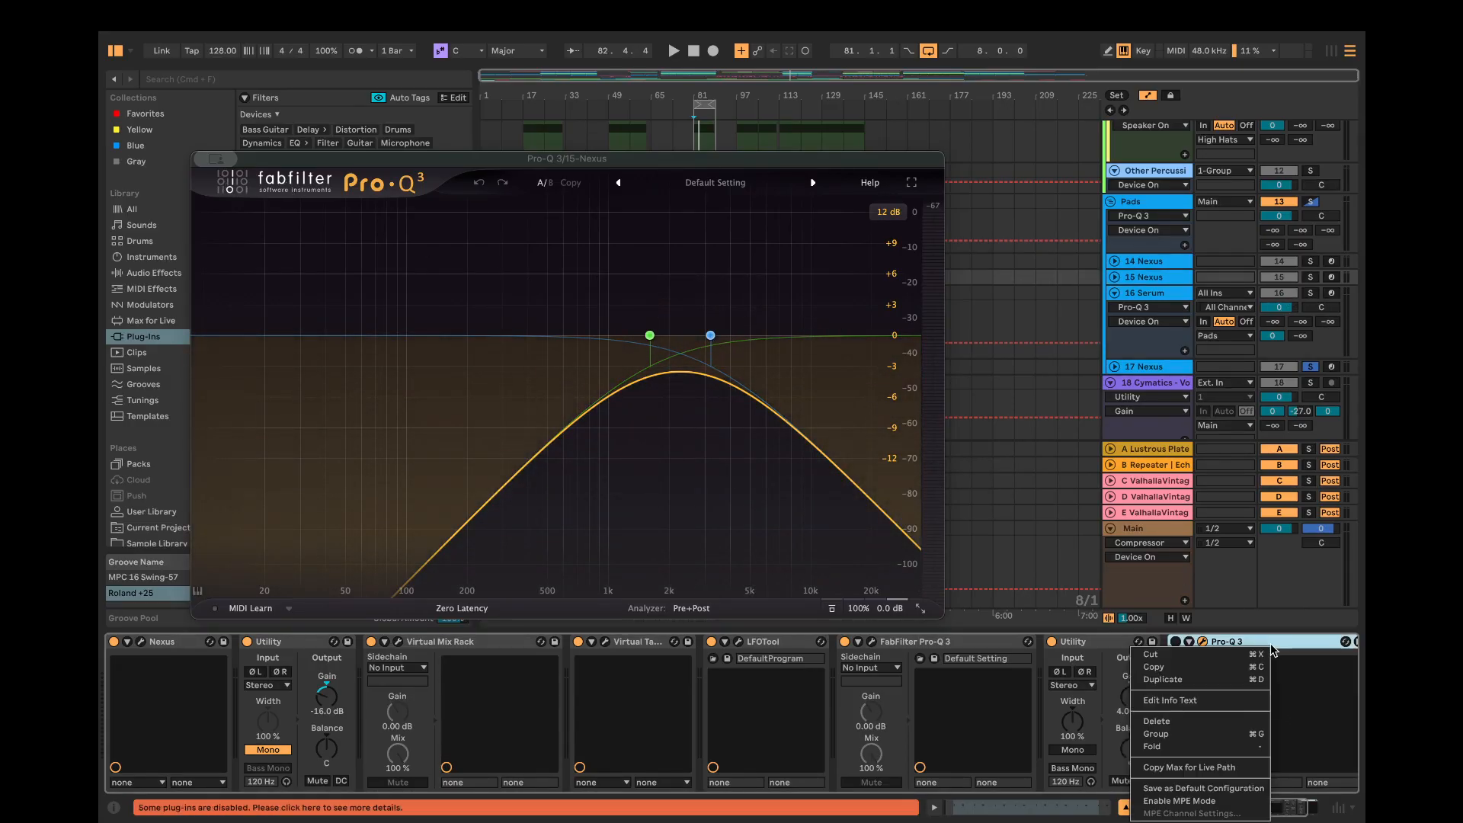
left_click(1181, 686)
left_click(1144, 292)
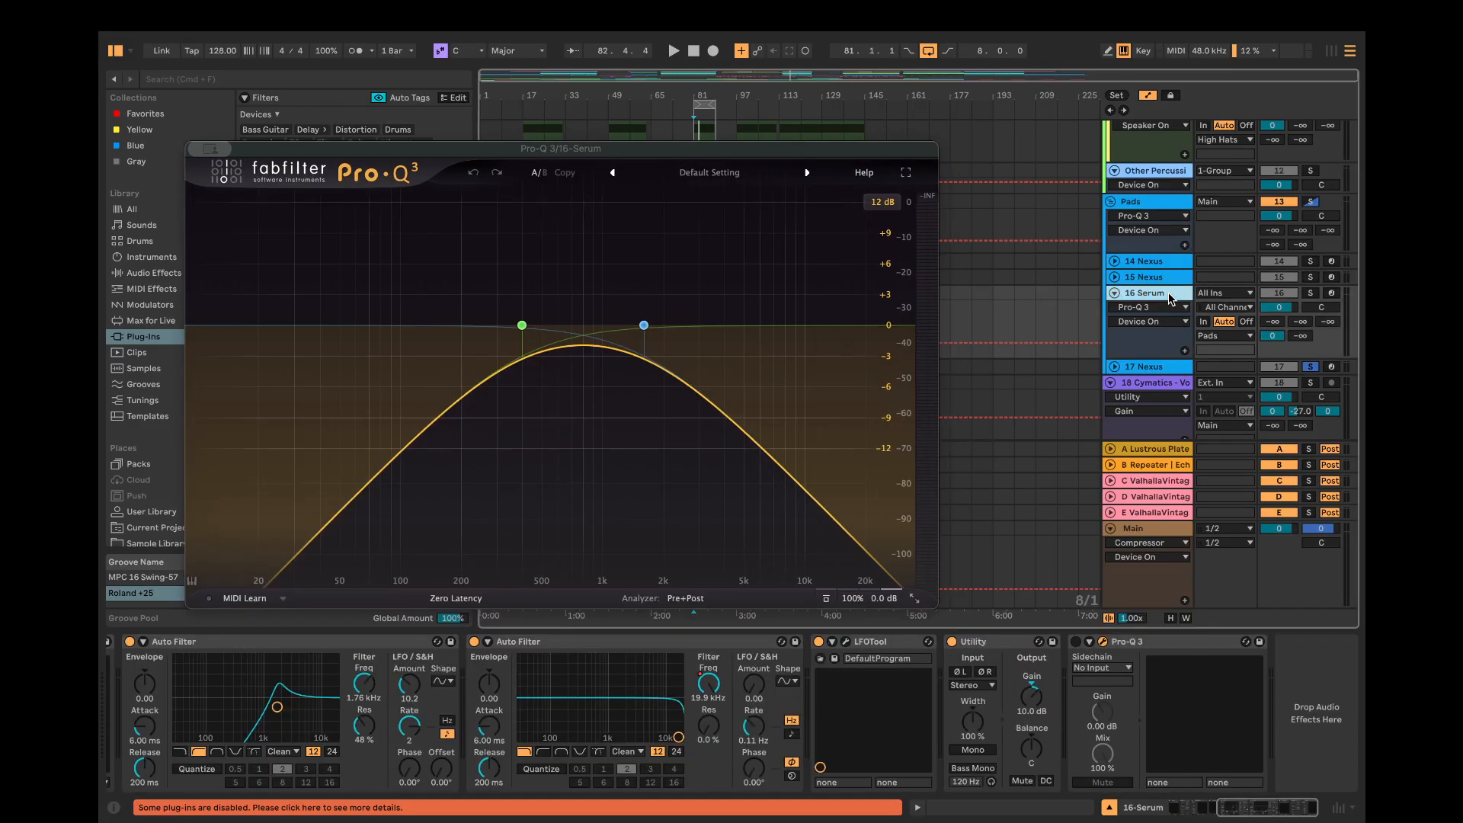
right_click(1151, 641)
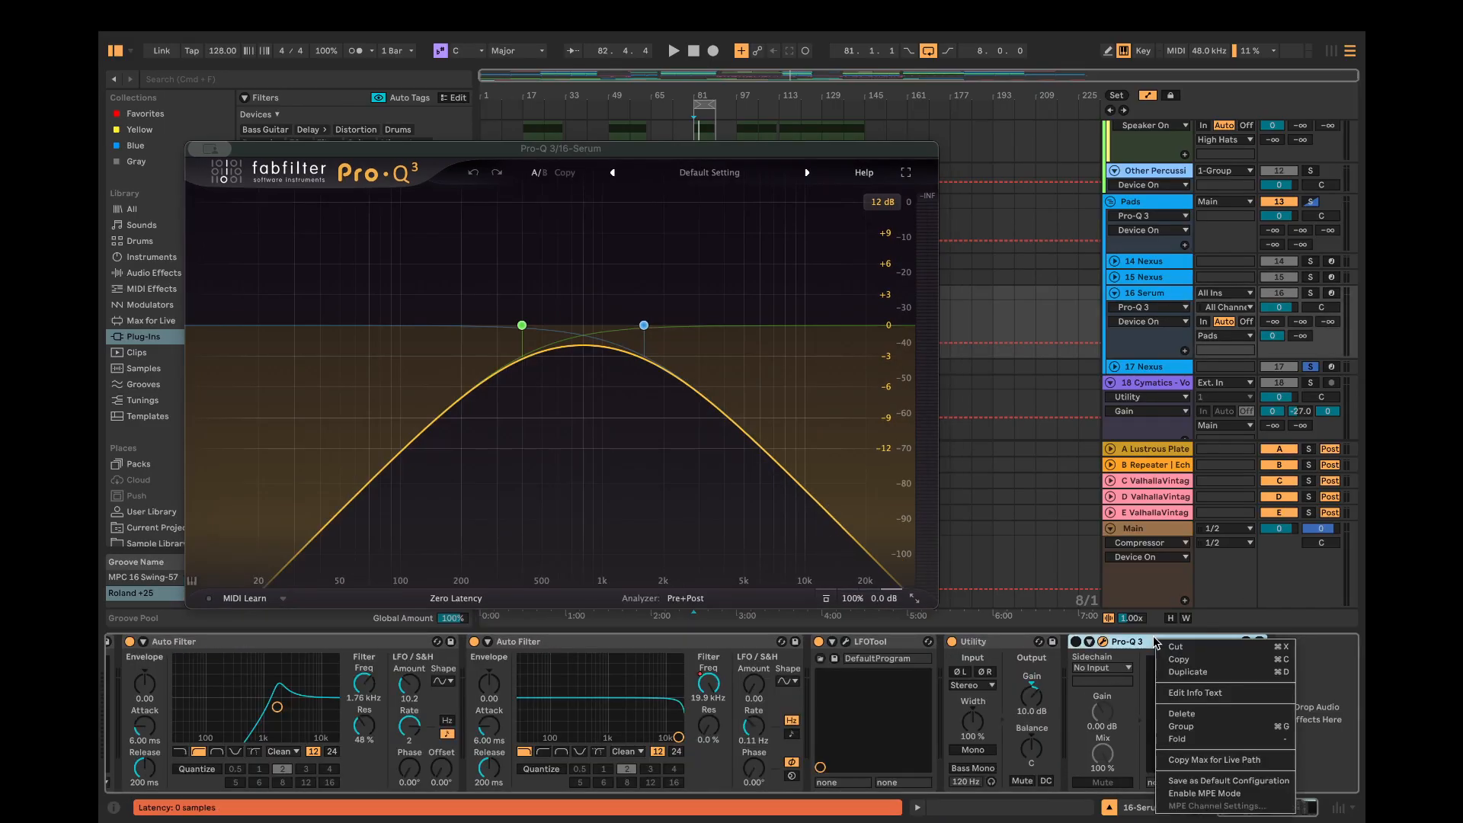
left_click(1185, 671)
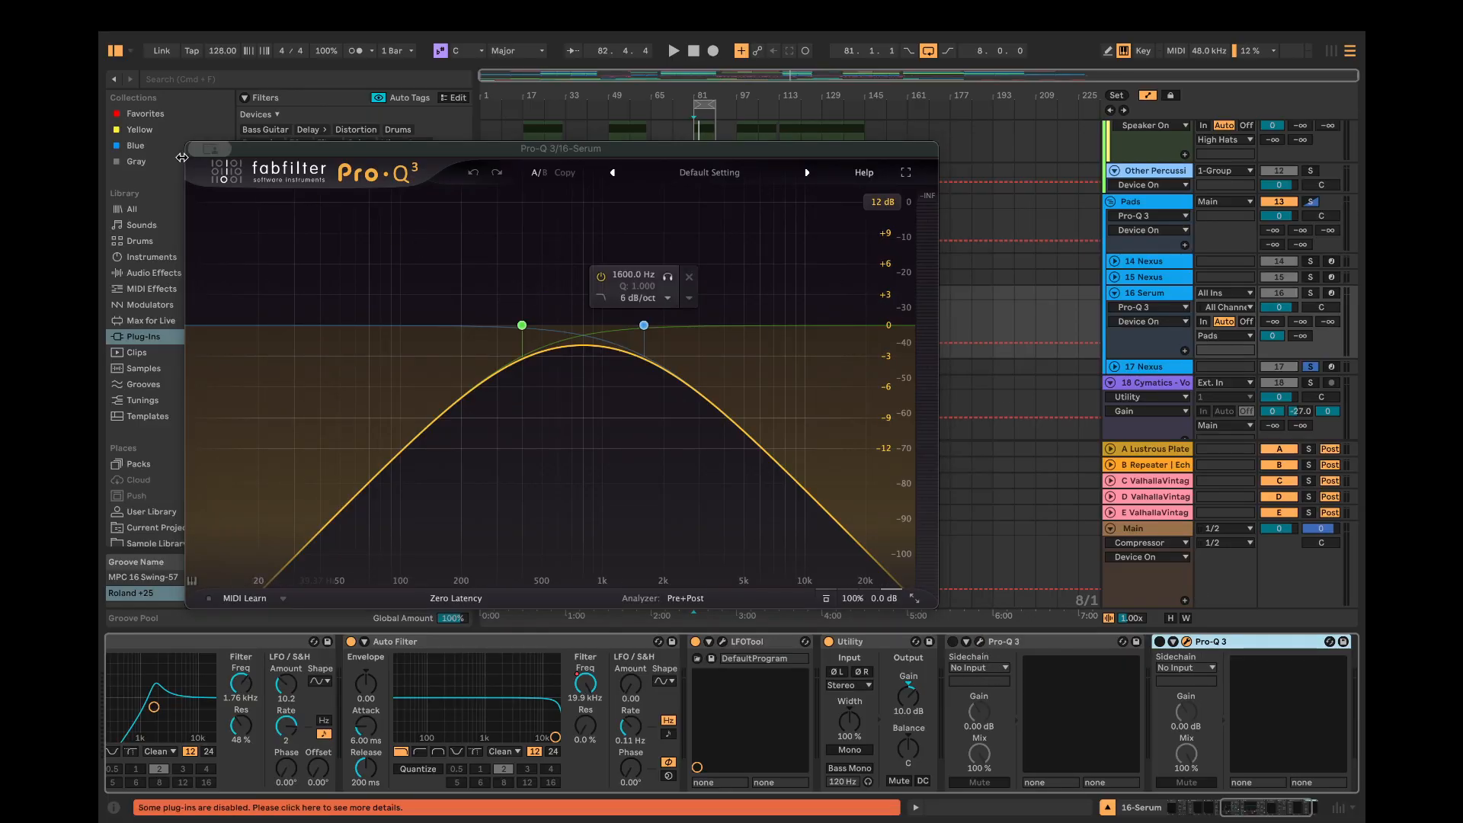
Step: Check the duplicated Pro-Q 3 on 16 Serum and move it to the end of the 15 Nexus chain
left_click(1188, 643)
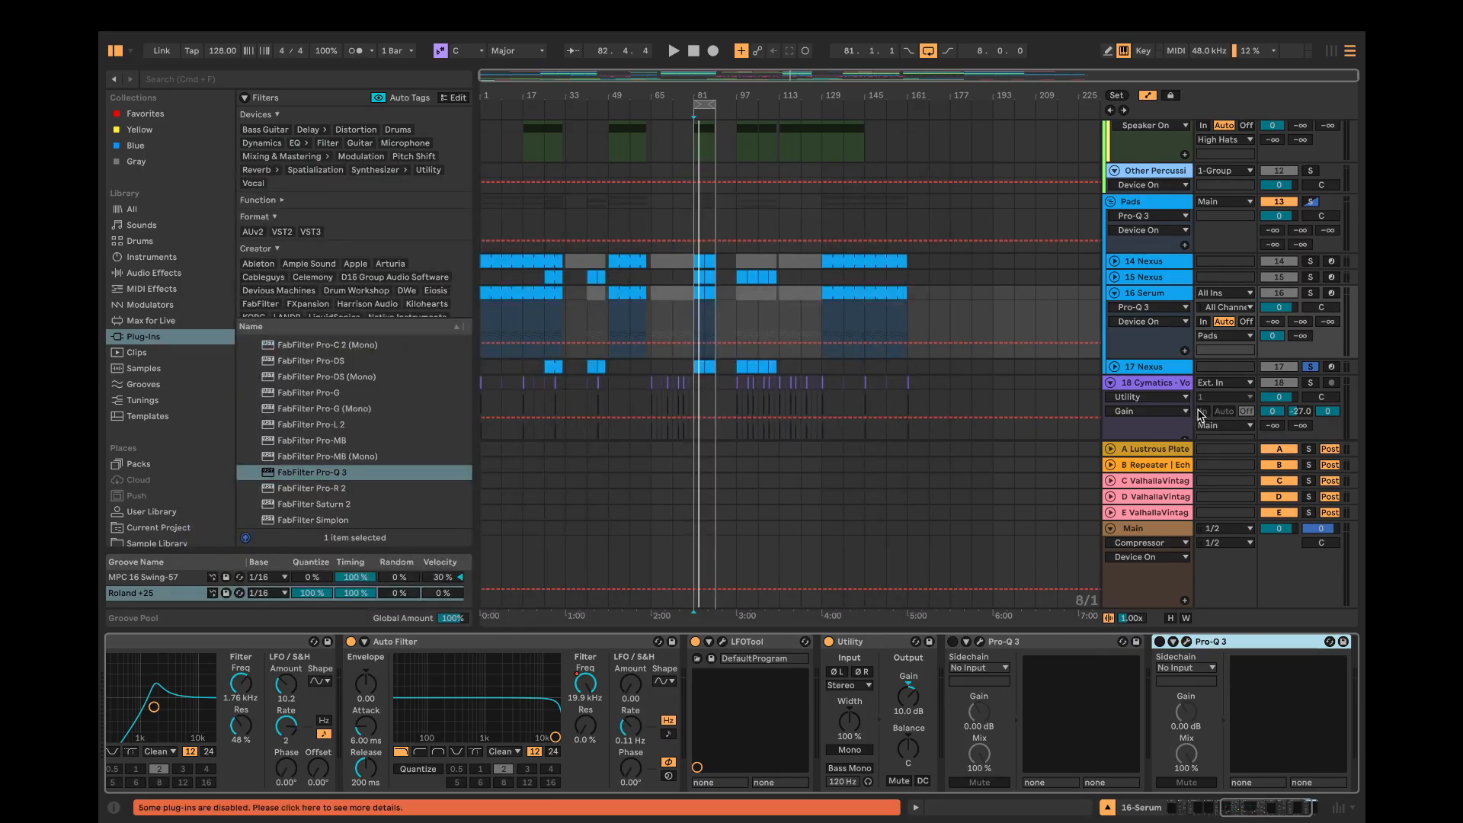
left_click(1187, 642)
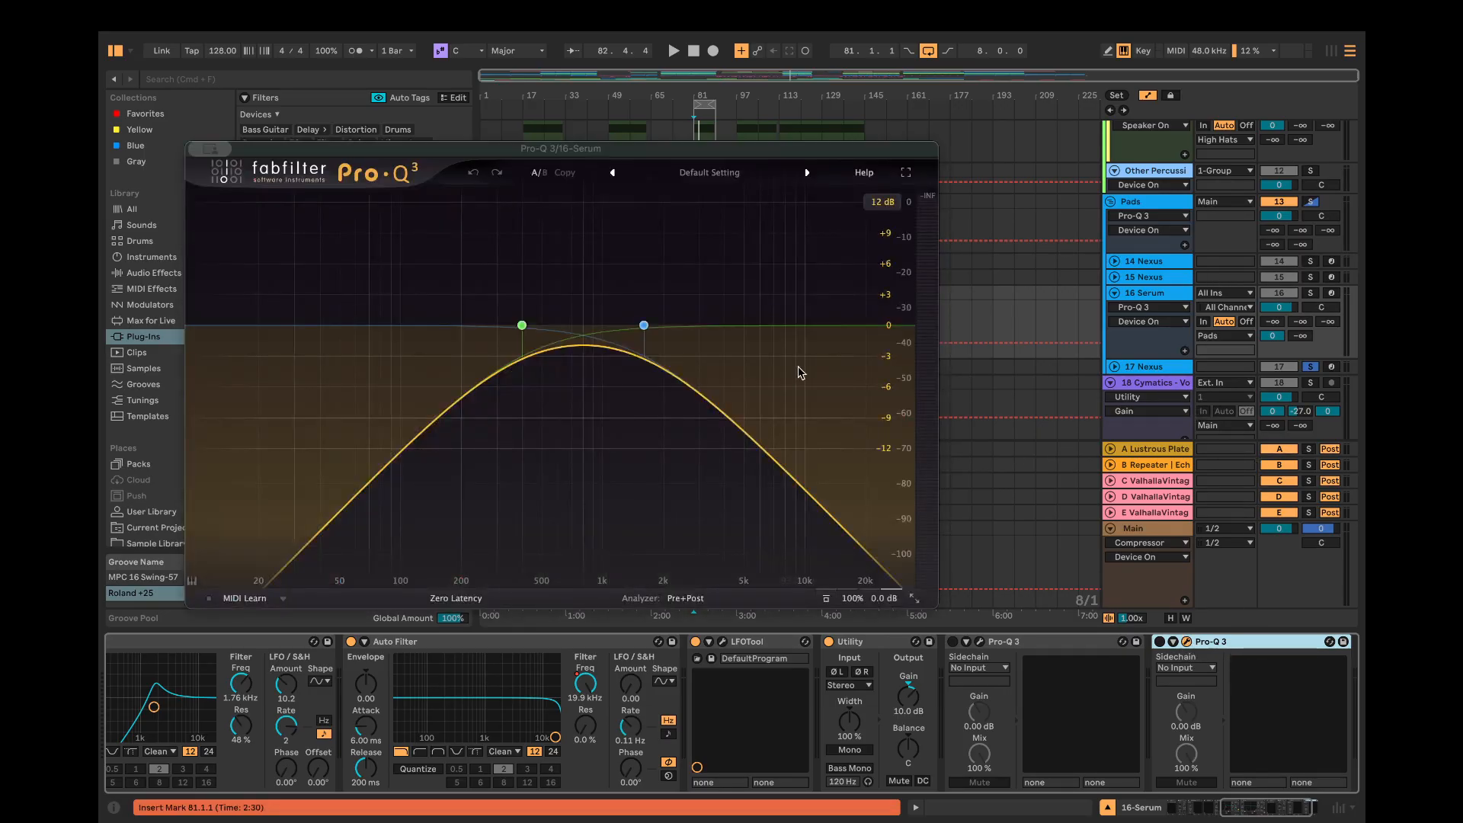
left_click(1187, 642)
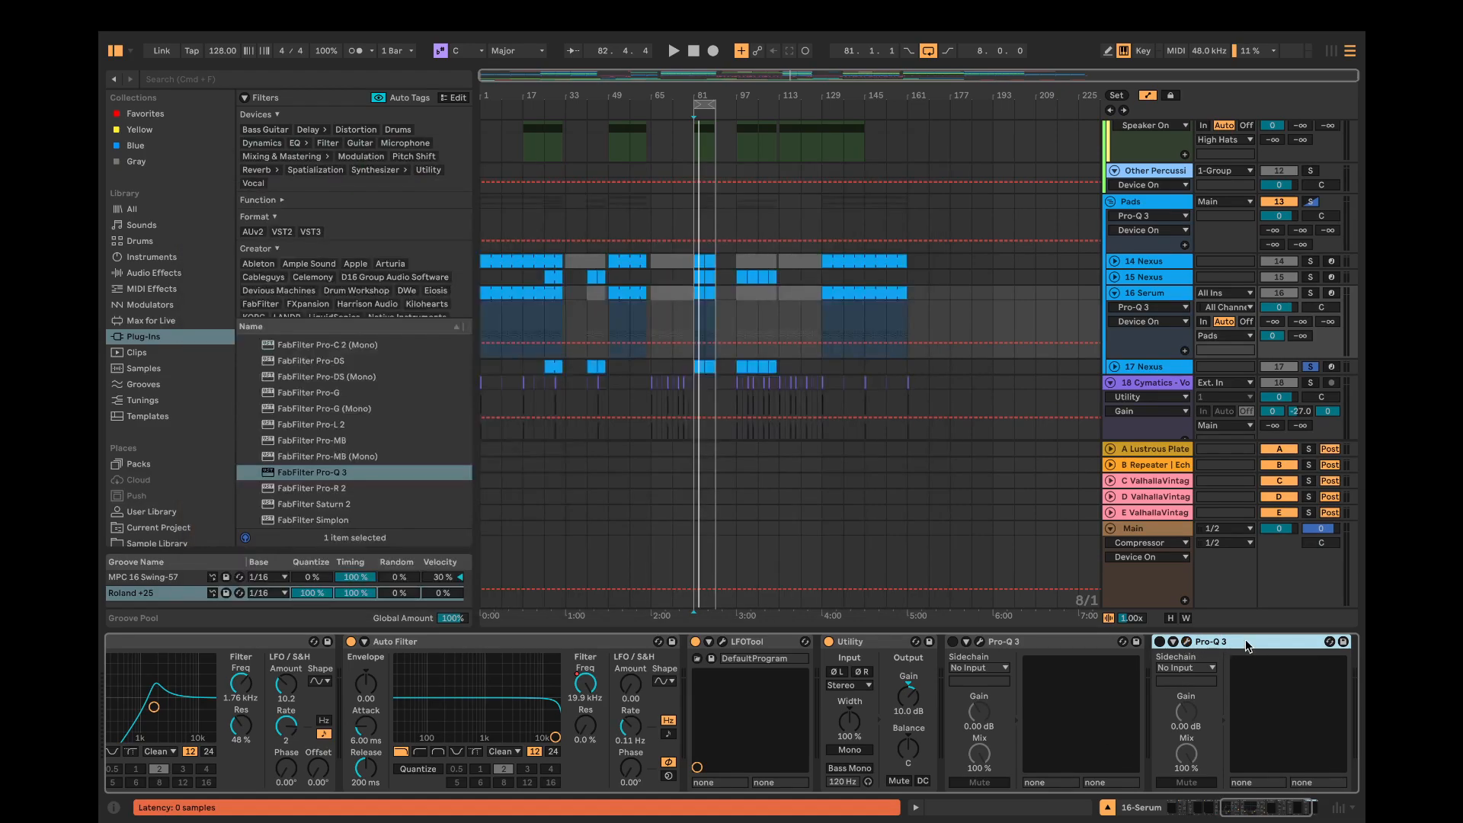
key("Delete")
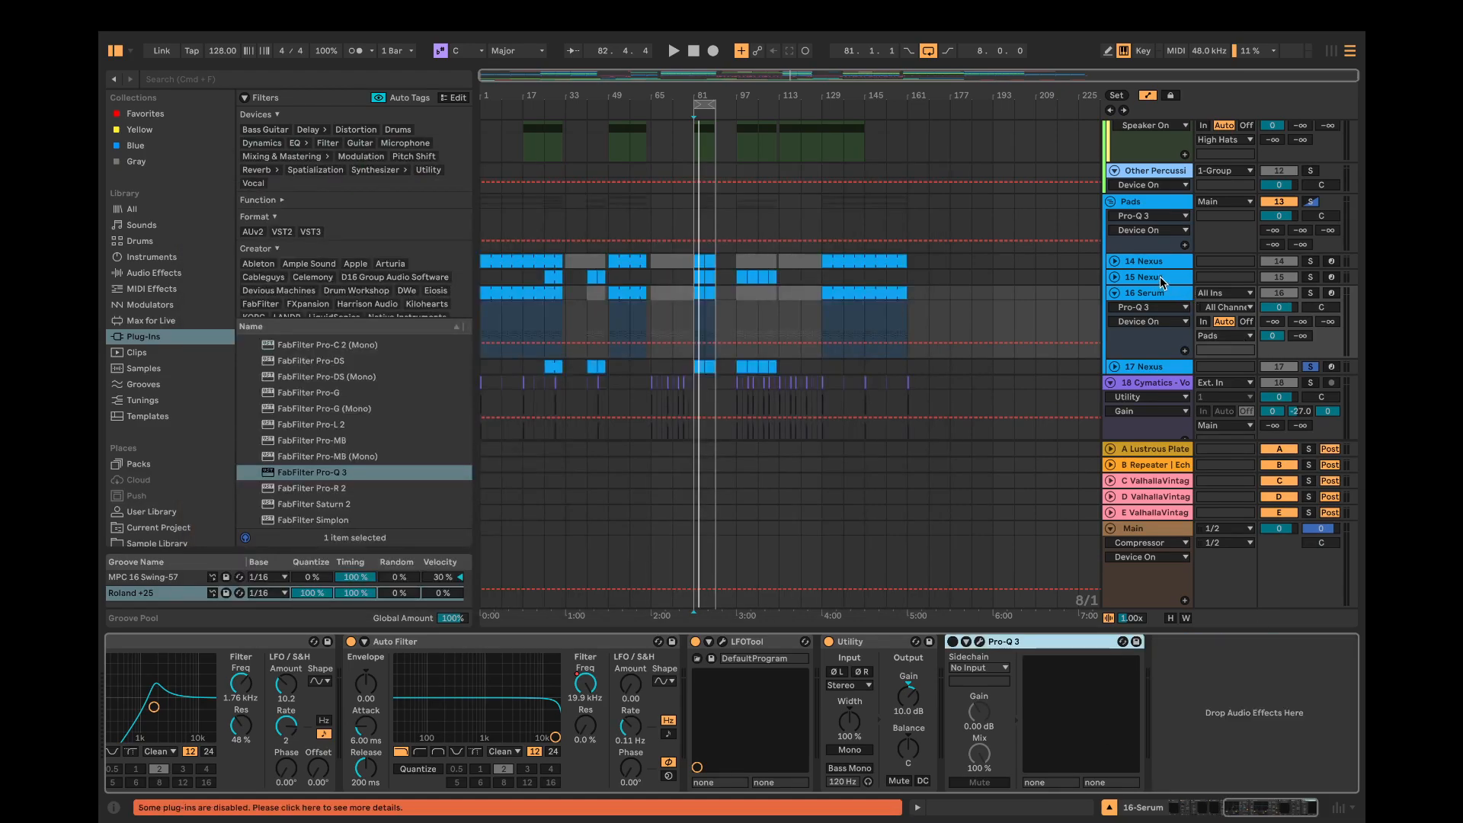
left_click(1161, 282)
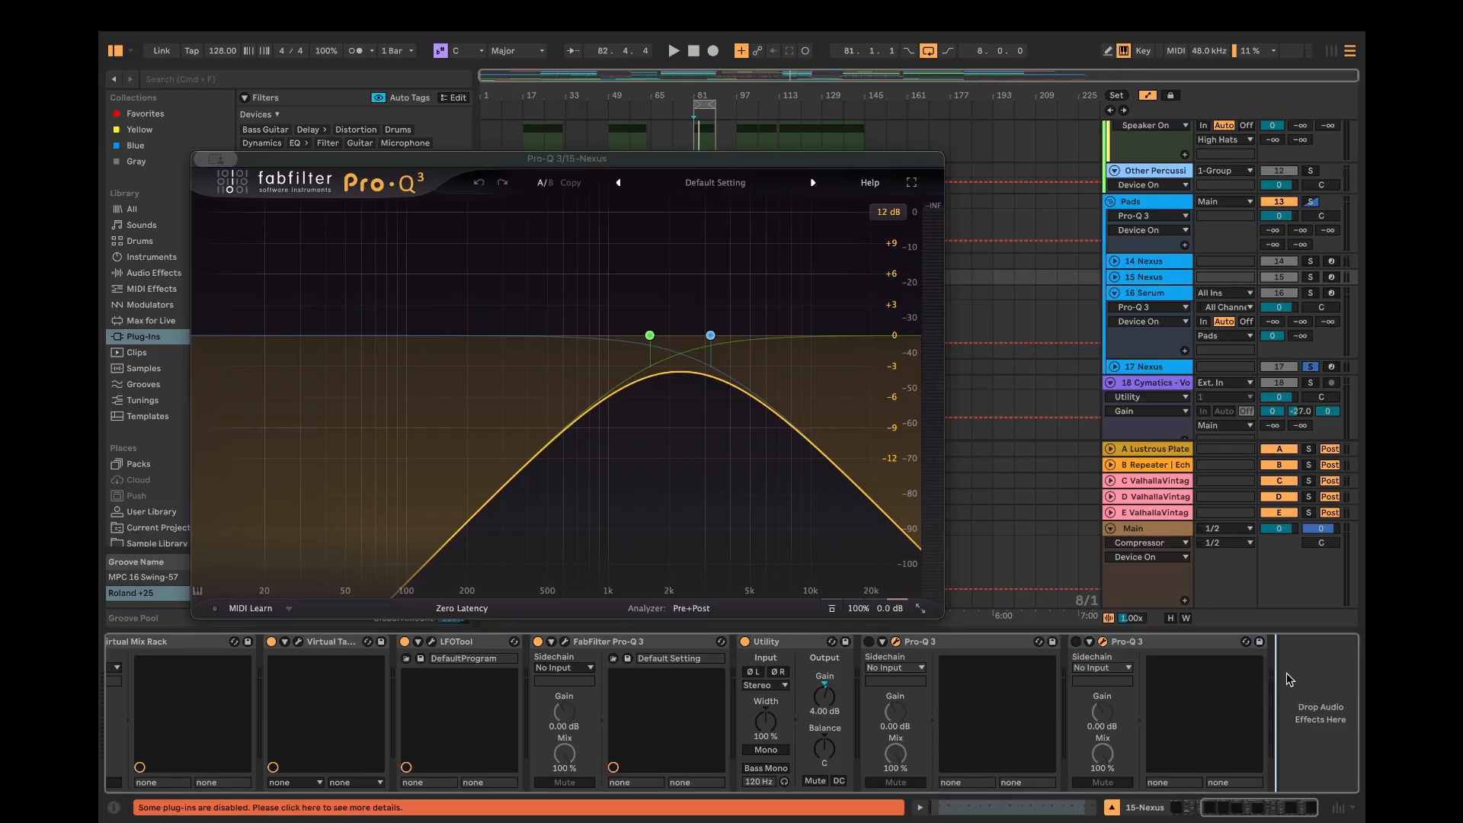
key("ctrl+z")
Step: Move the duplicate of 15 Nexus's own Pro-Q 3 to the end of the 16 Serum chain and check its curve
left_click(1048, 645)
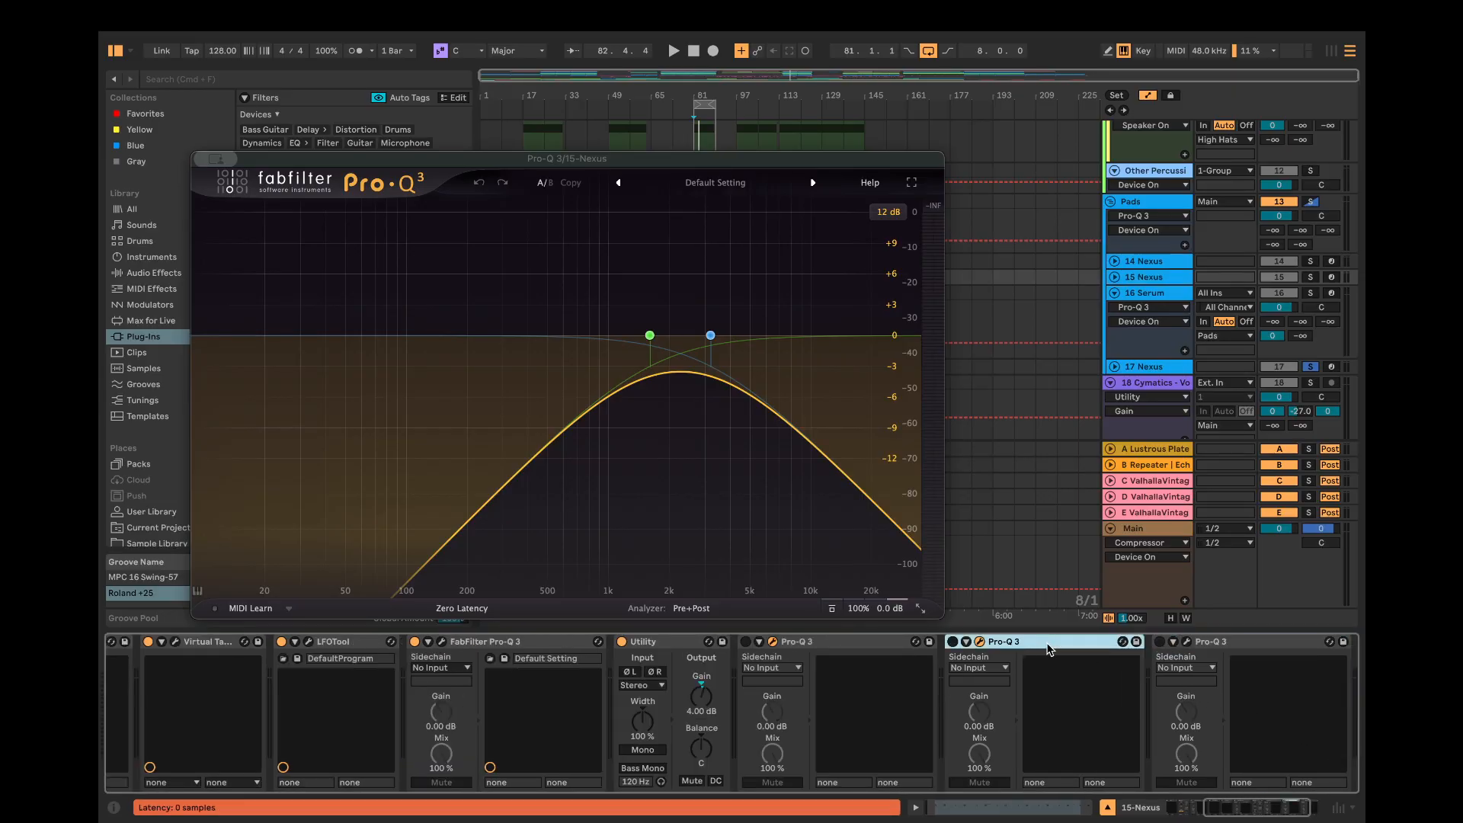
key("Delete")
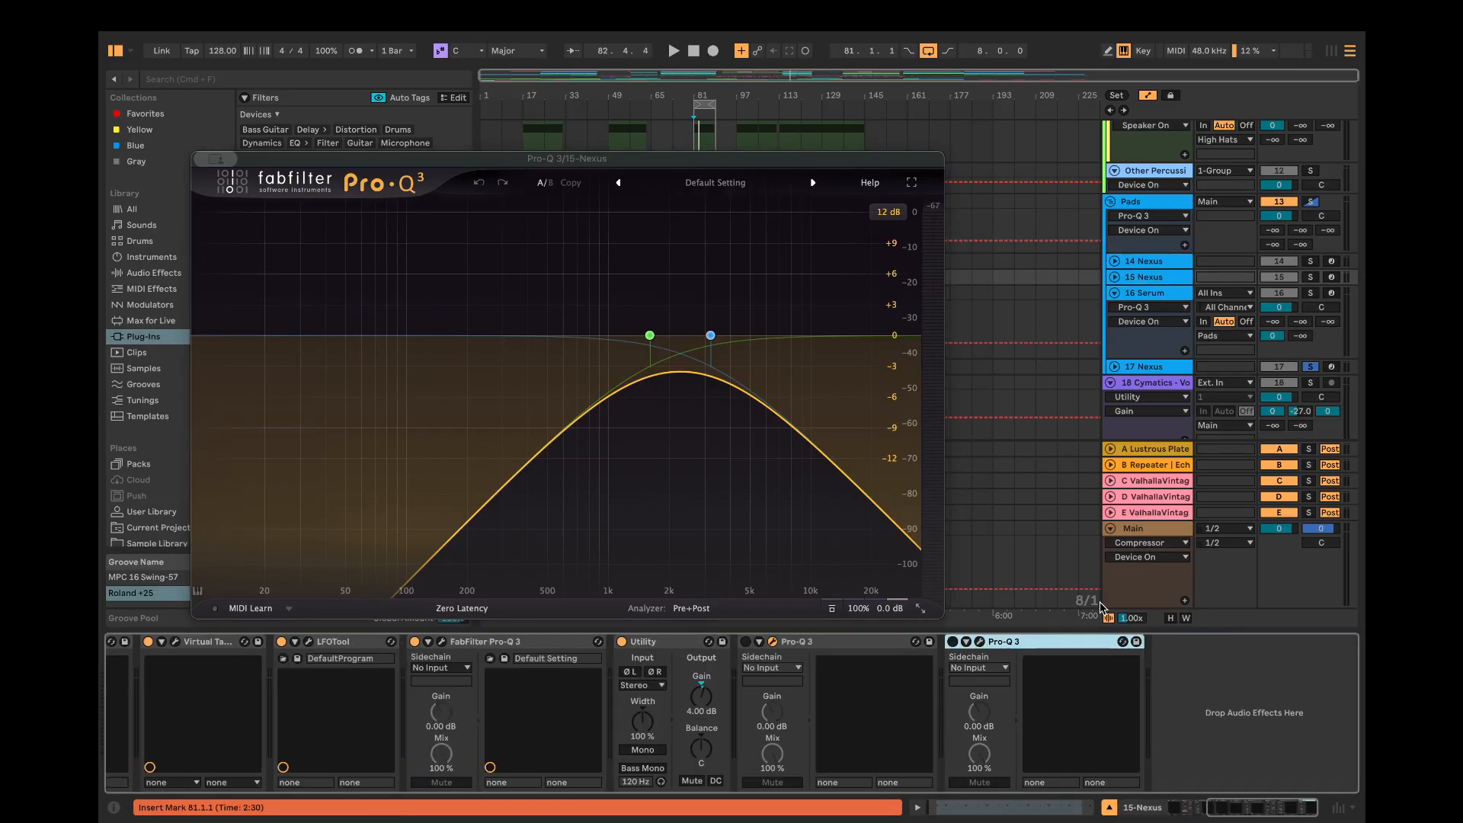
left_click(1159, 294)
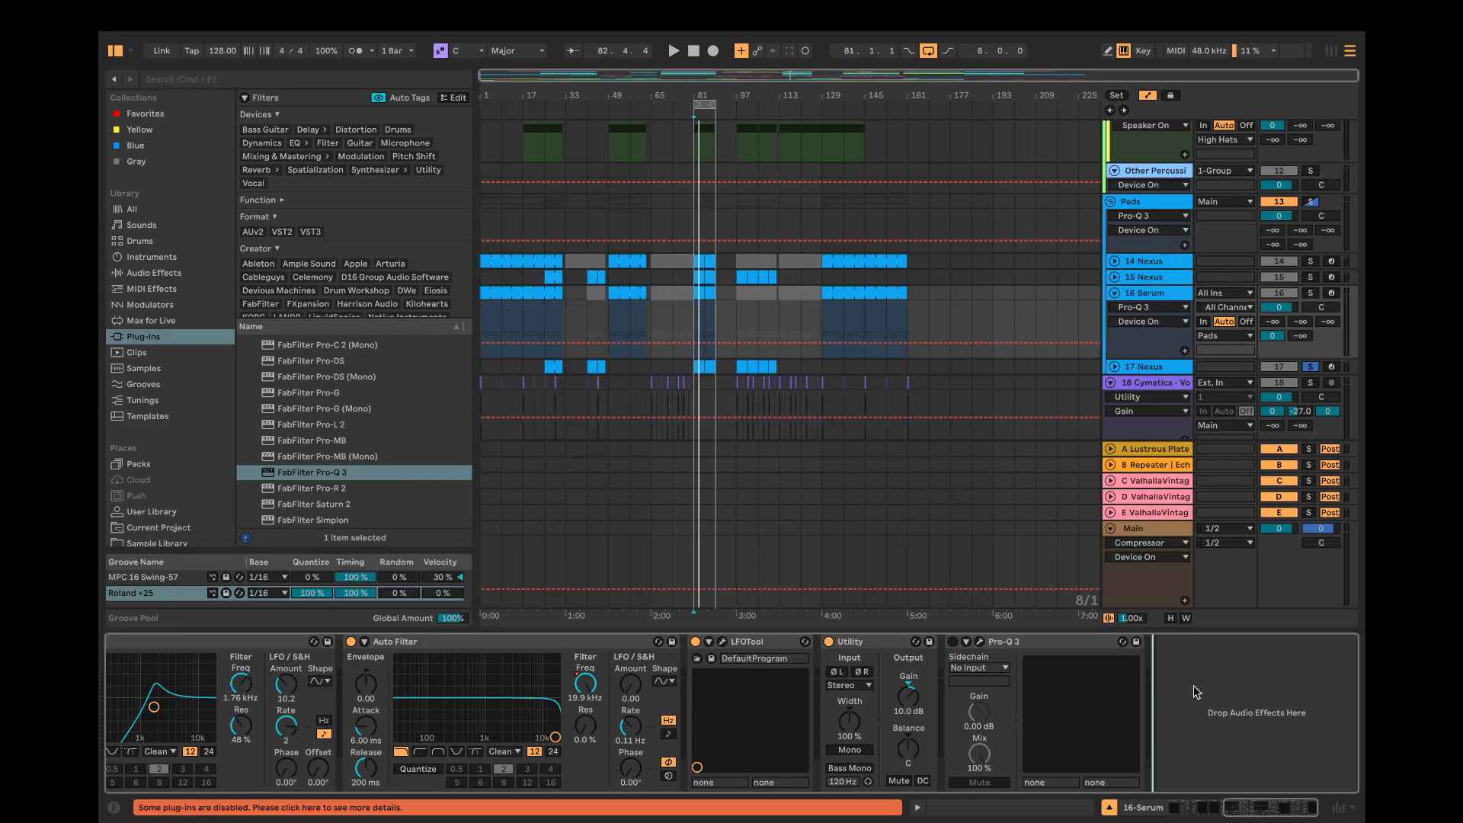
key("super+v")
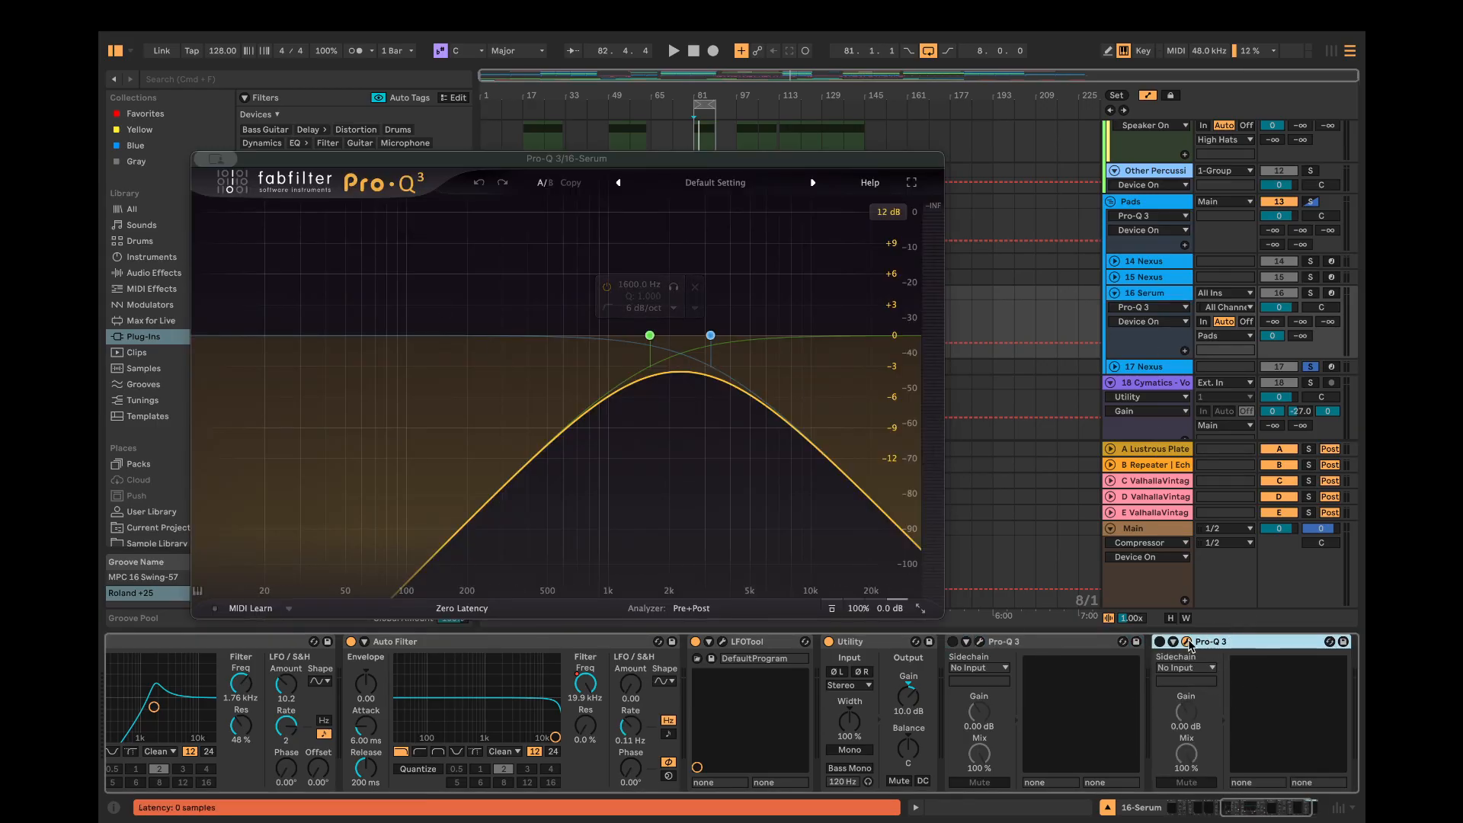
left_click(1186, 642)
Step: Check the swapped Pro-Q 3 curves on 15 Nexus and 16 Serum, and switch on the last Pro-Q 3 on 15 Nexus
left_click(1147, 261)
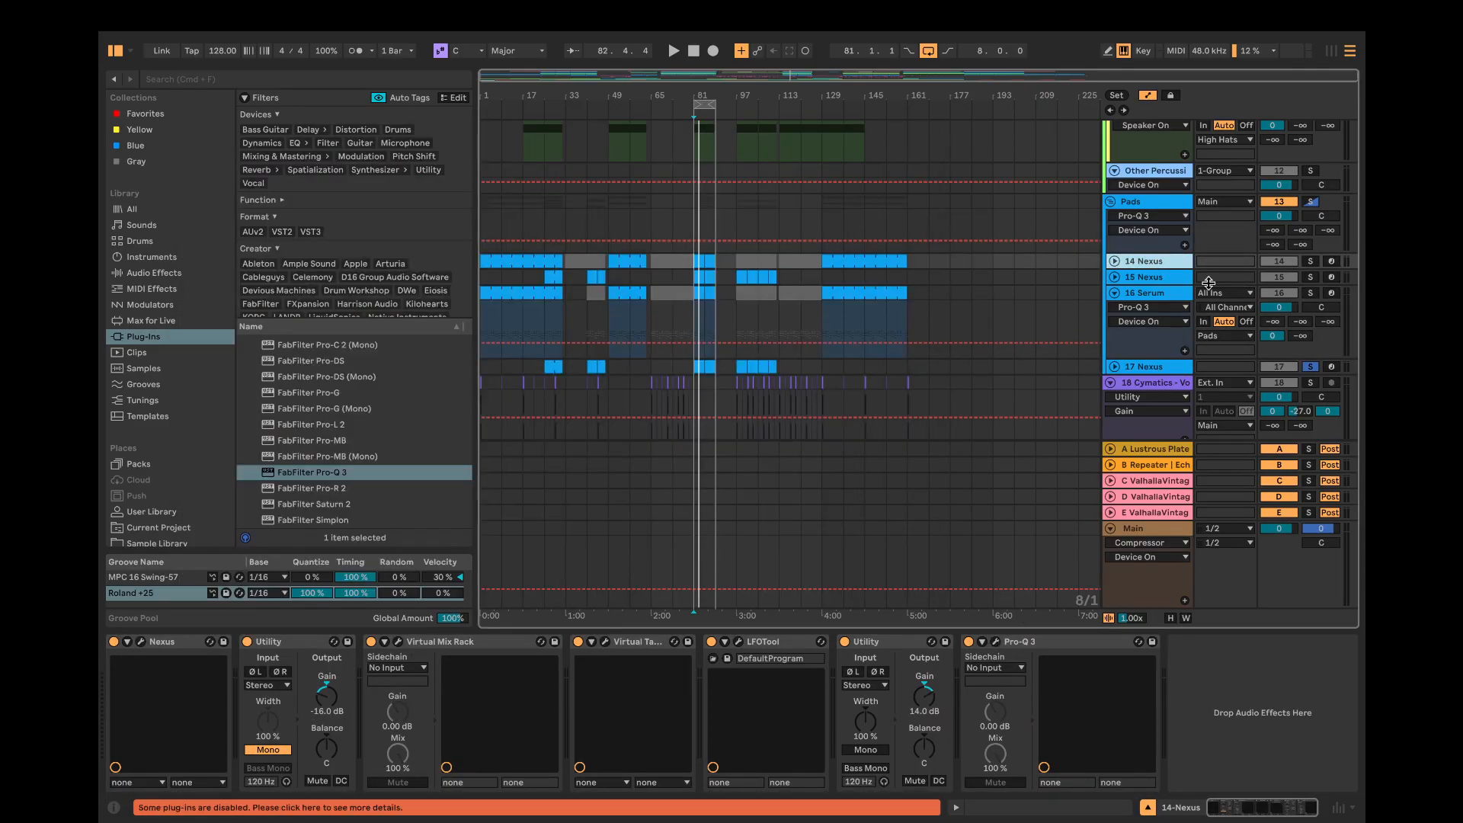
left_click(1174, 281)
left_click(980, 642)
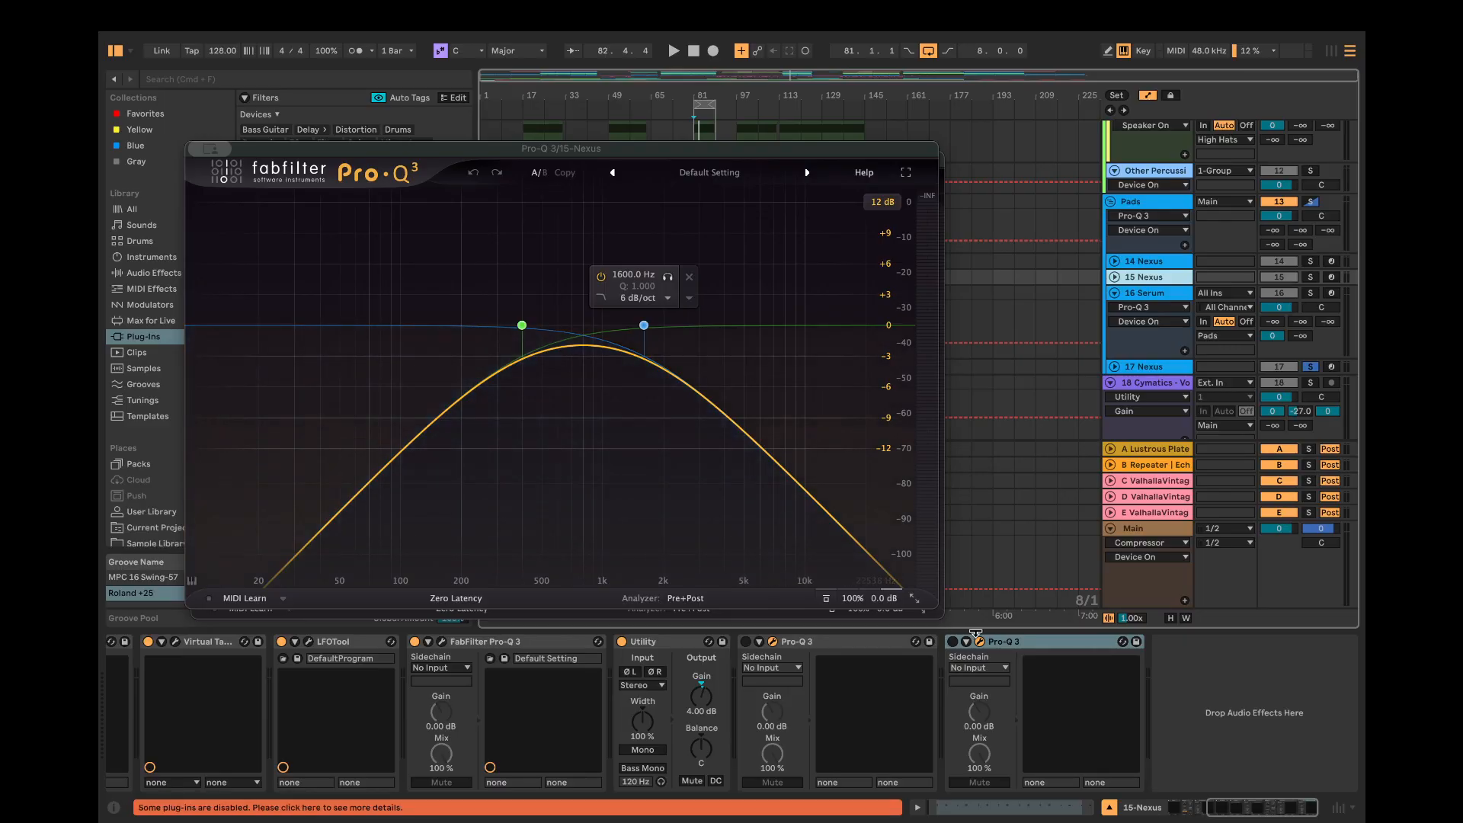
left_click(952, 641)
left_click(1157, 294)
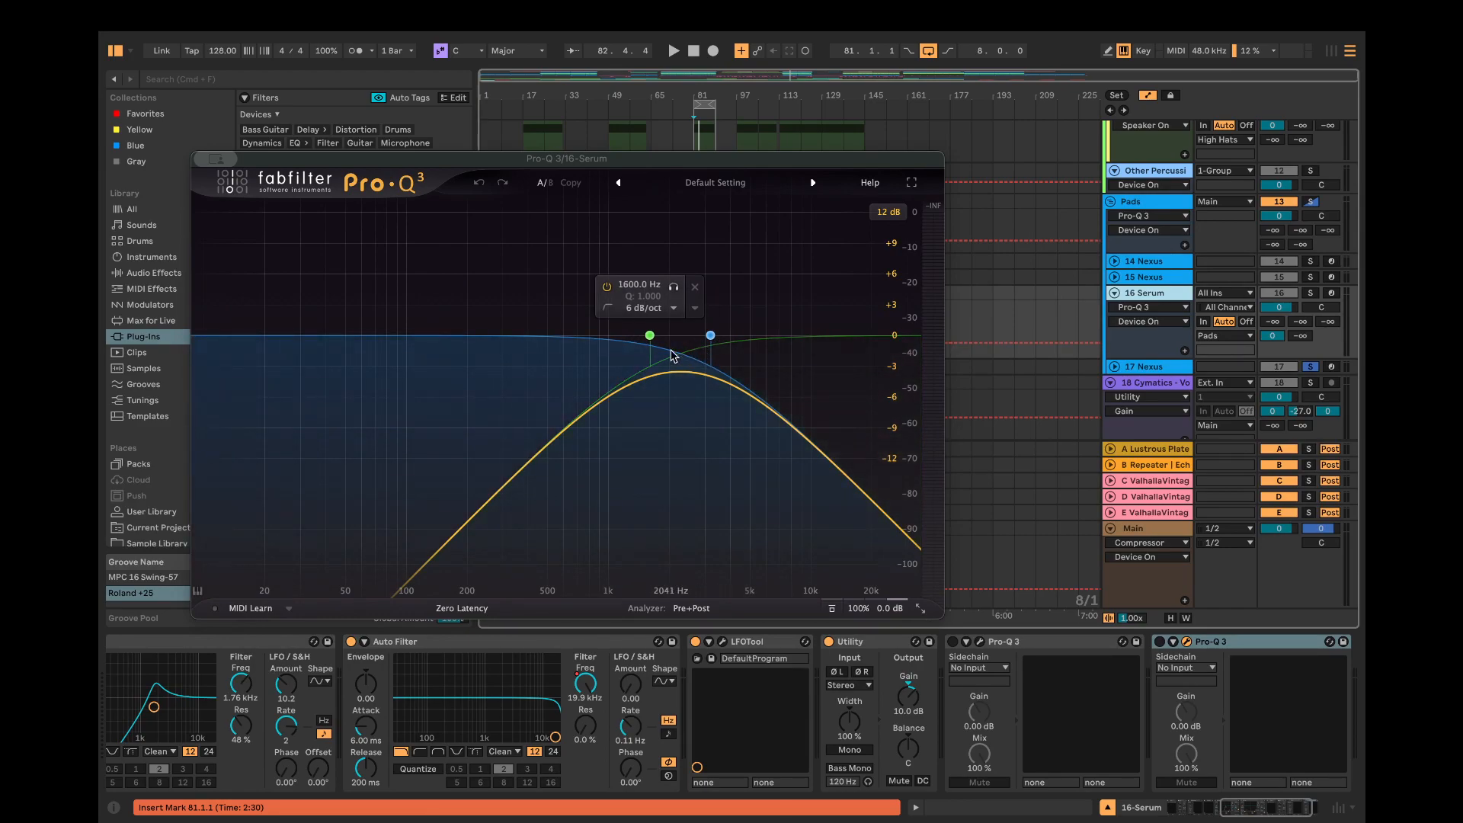
Step: Switch on the last Pro-Q 3 on 16 Serum, close its window and play the track soloed from bar 81
left_click(1159, 642)
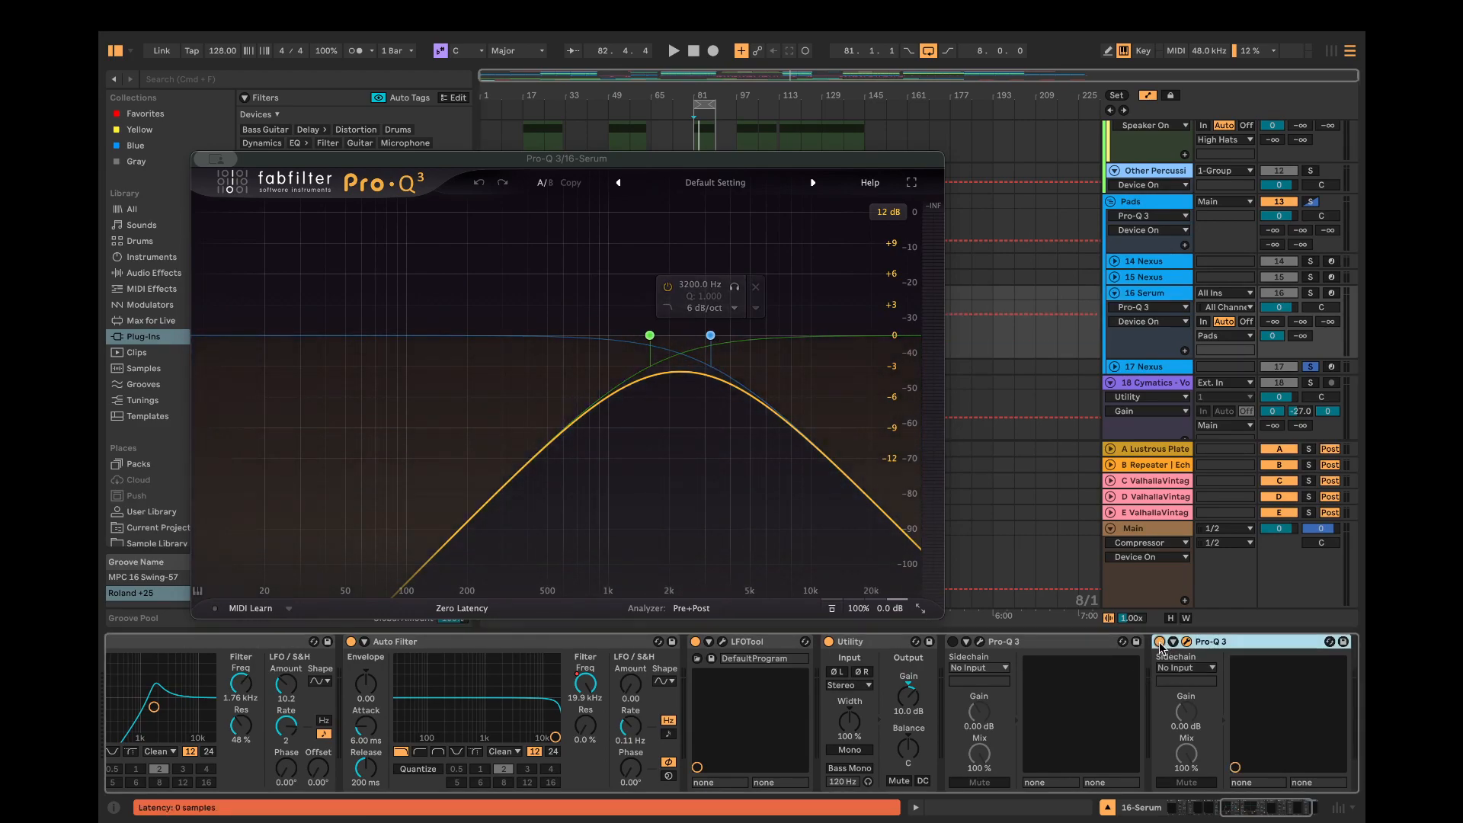
left_click(1187, 642)
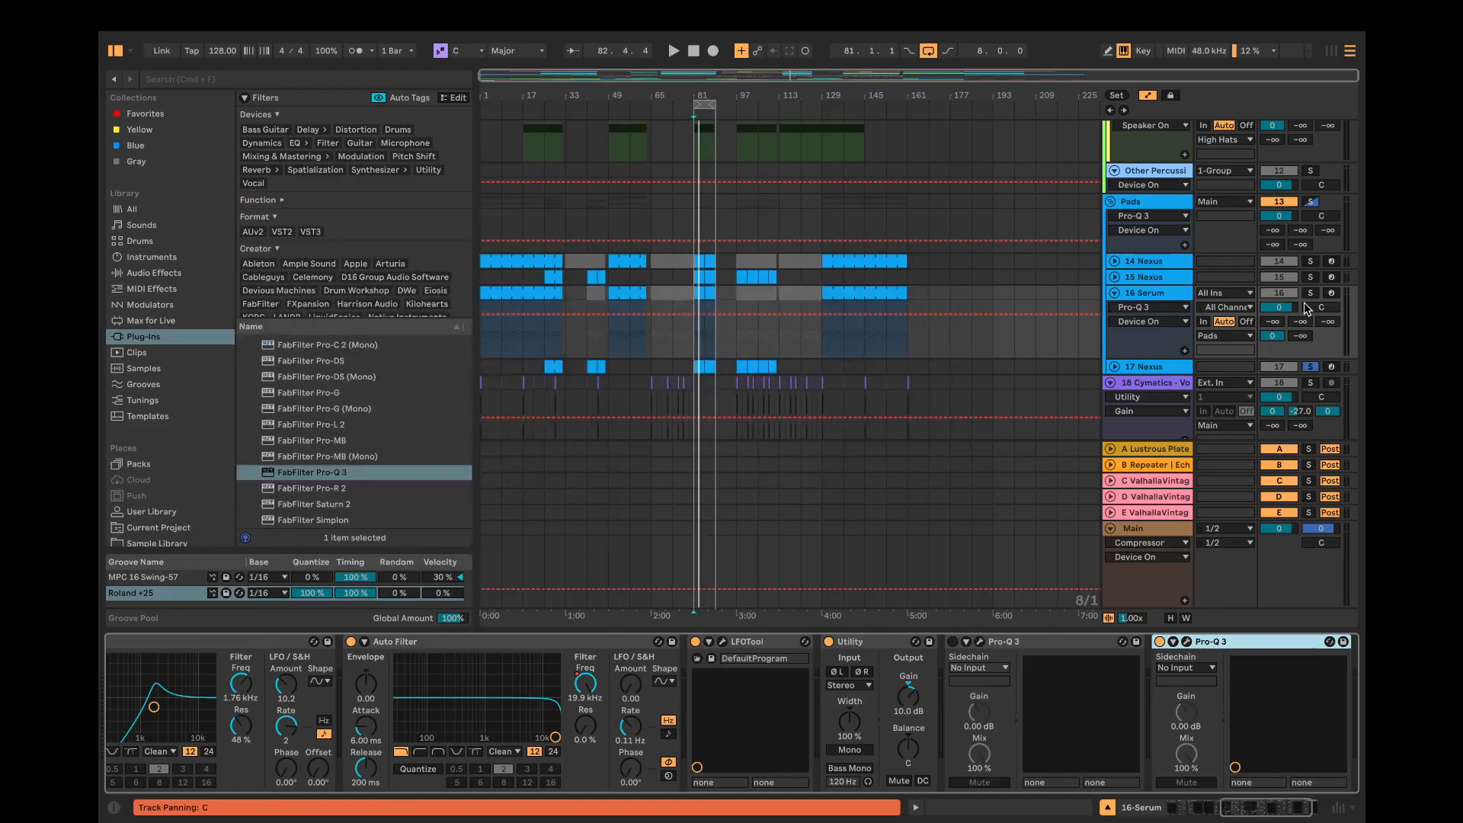
key("space")
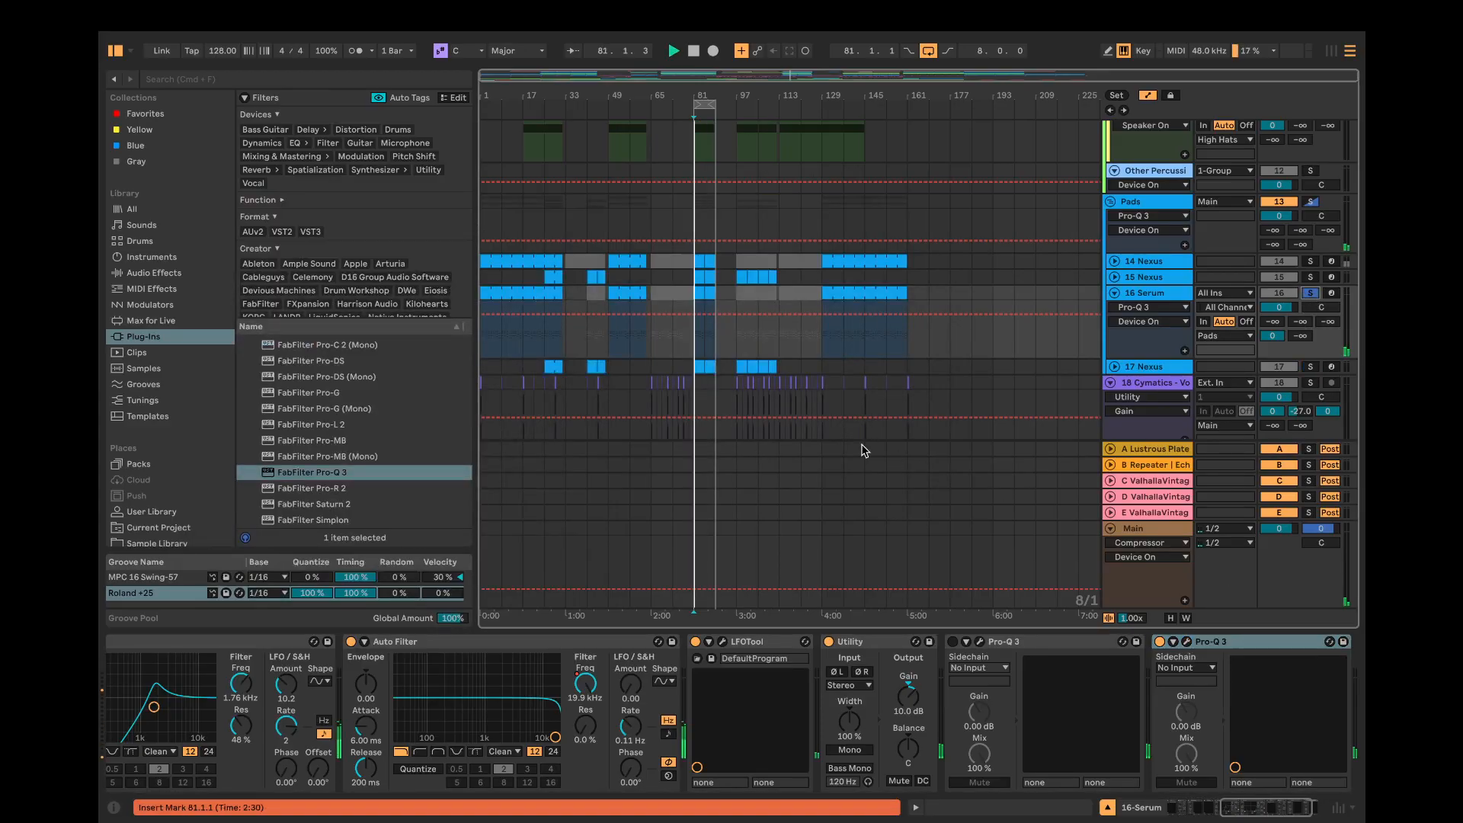
key("space")
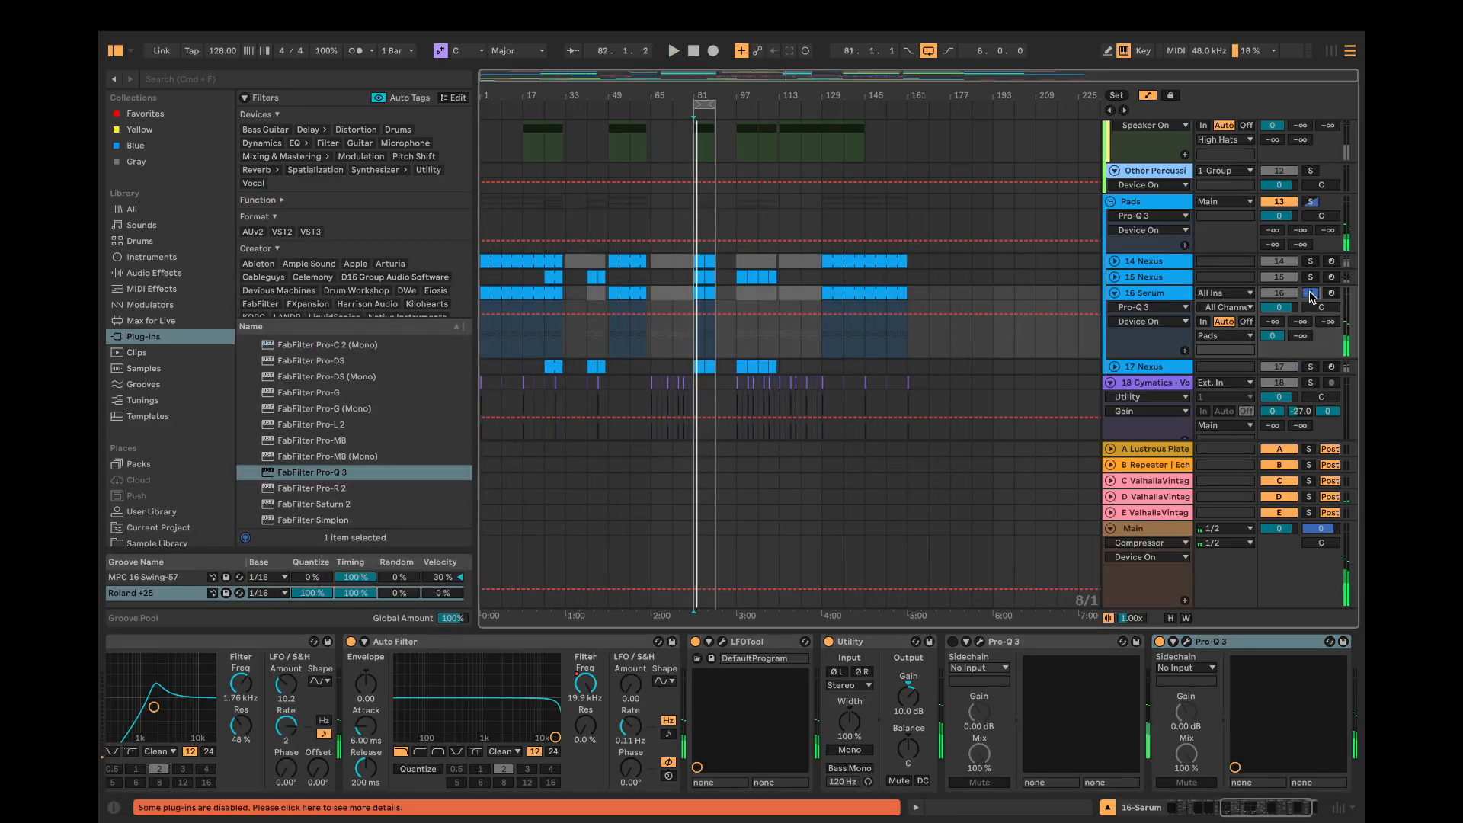
Step: Take 16 Serum out of solo, solo 17 Nexus instead and switch on its last Pro-Q 3
left_click(1310, 294)
left_click(1310, 367)
left_click(1143, 366)
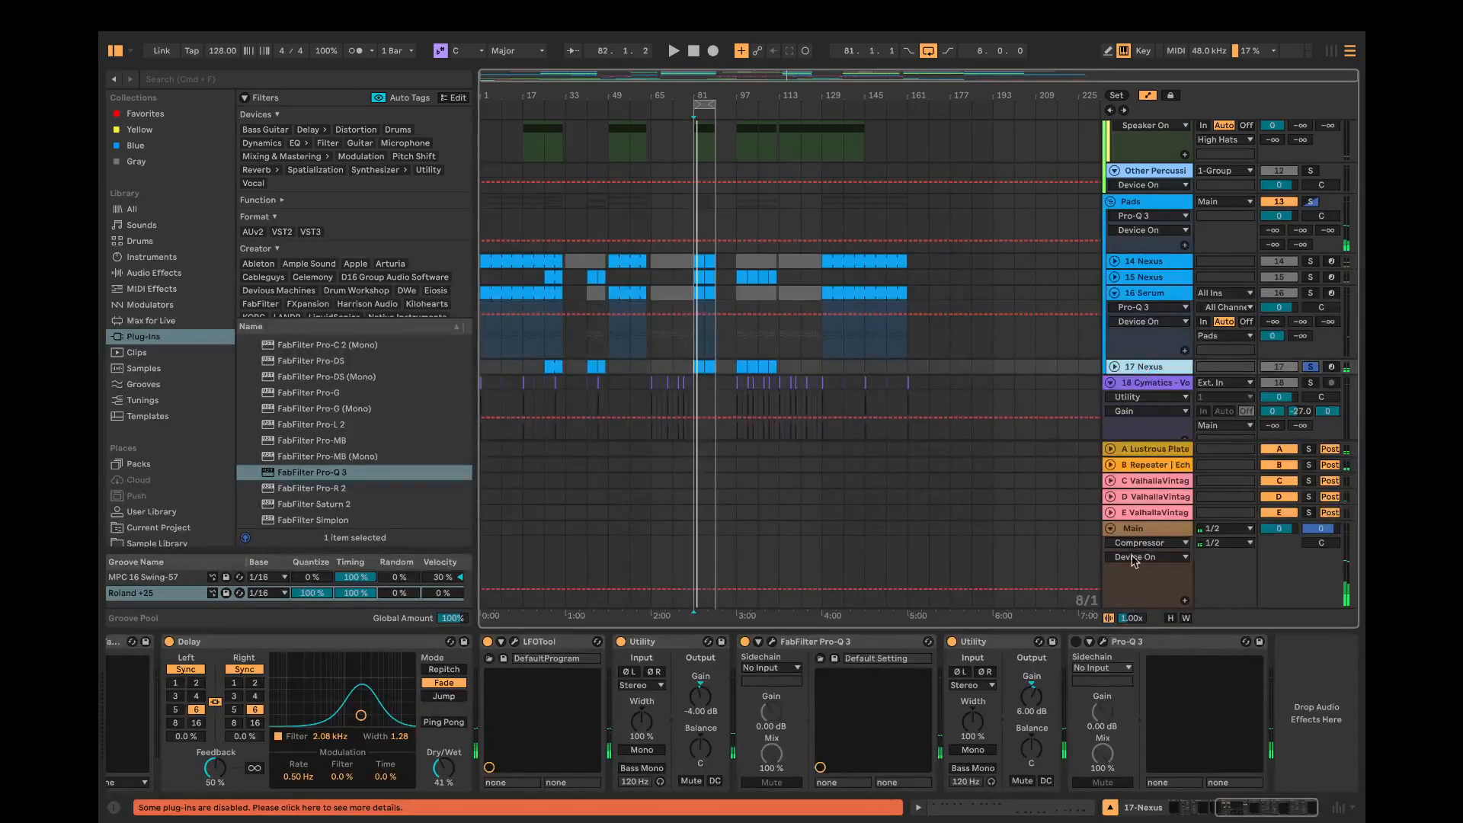
left_click(1105, 642)
left_click(1075, 641)
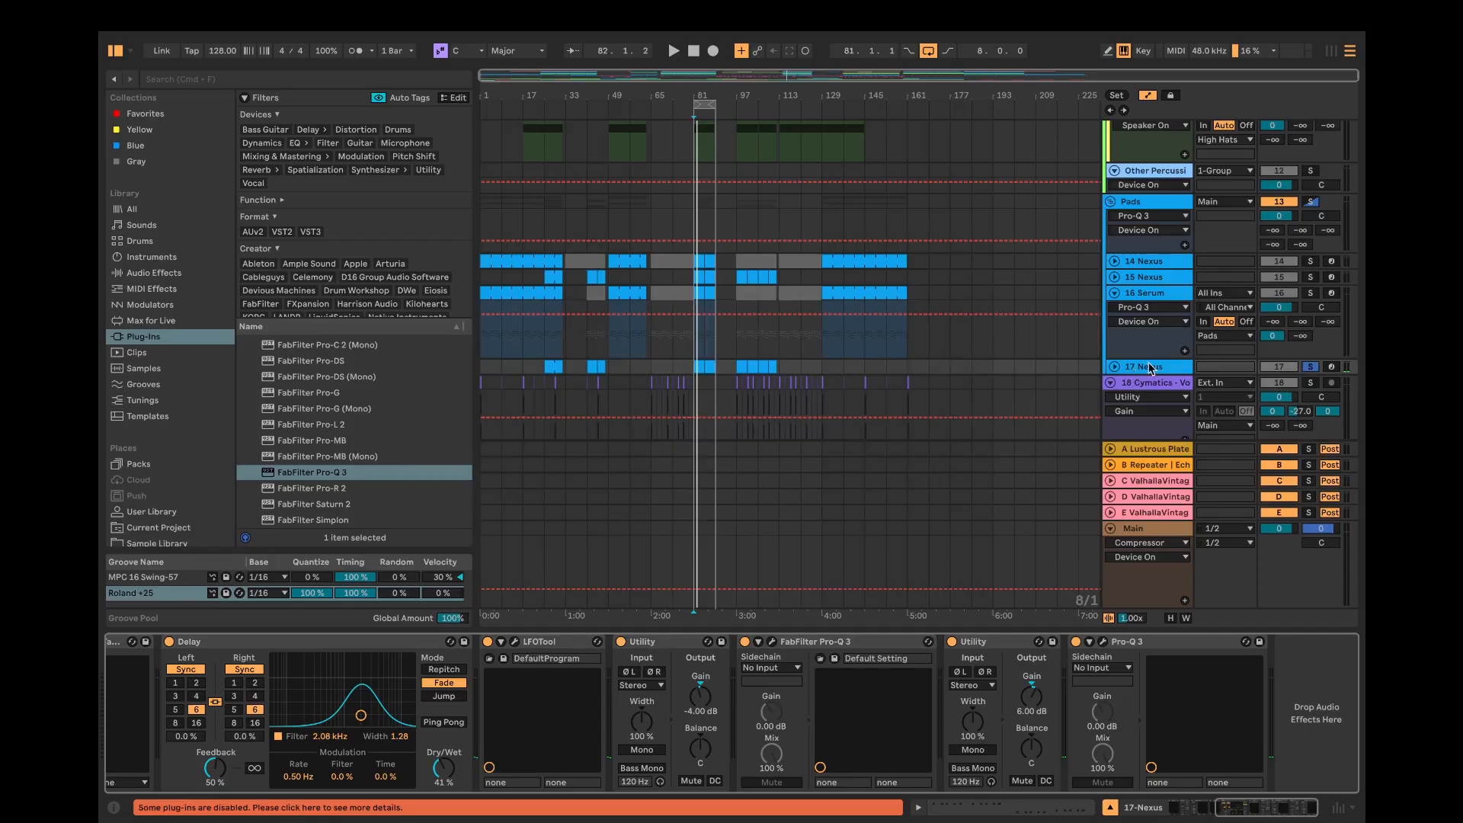
Step: Solo the whole Pads group and play it from bar 81
left_click(1315, 202)
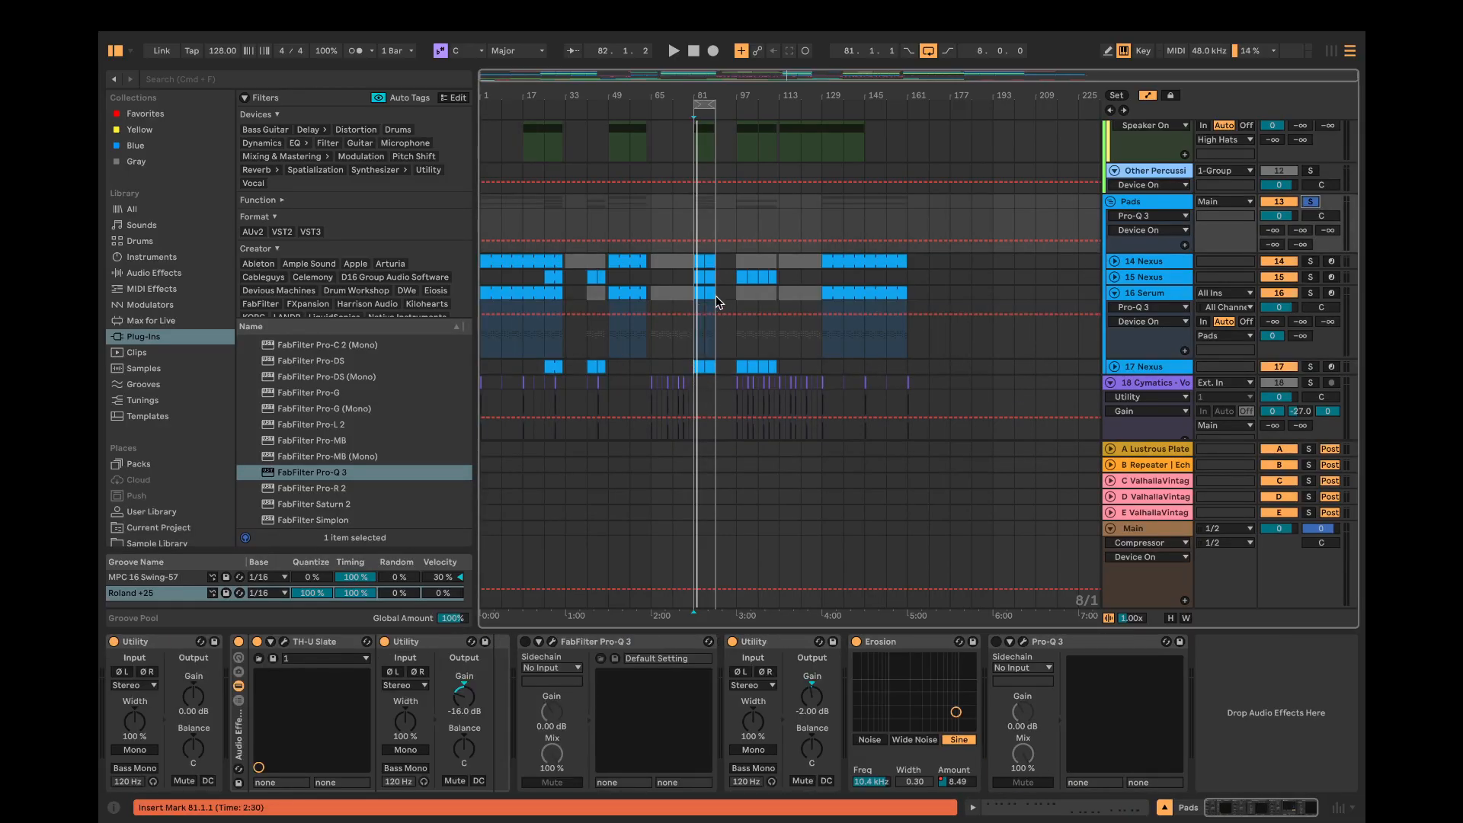
left_click(692, 347)
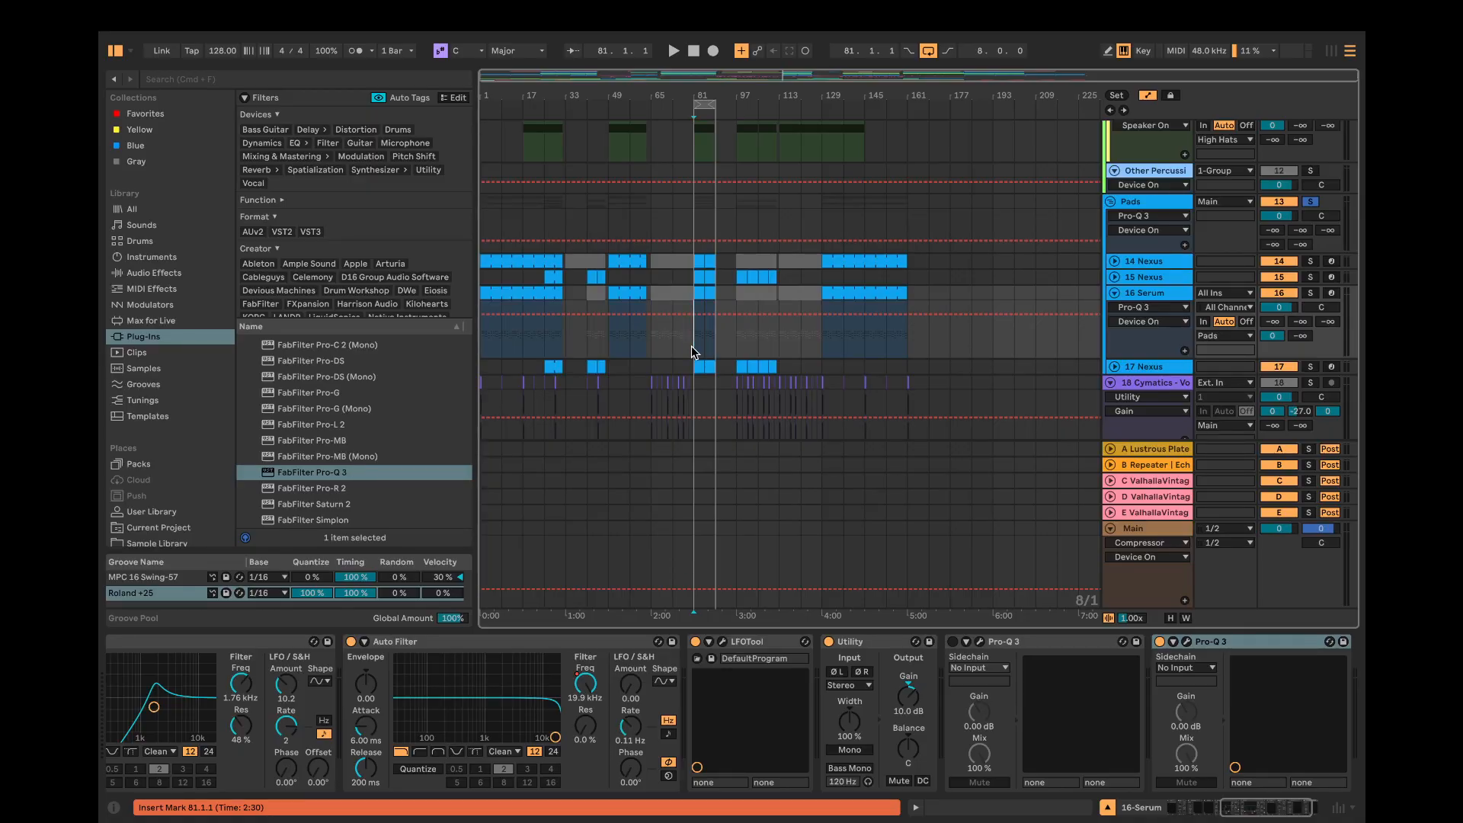
key("space")
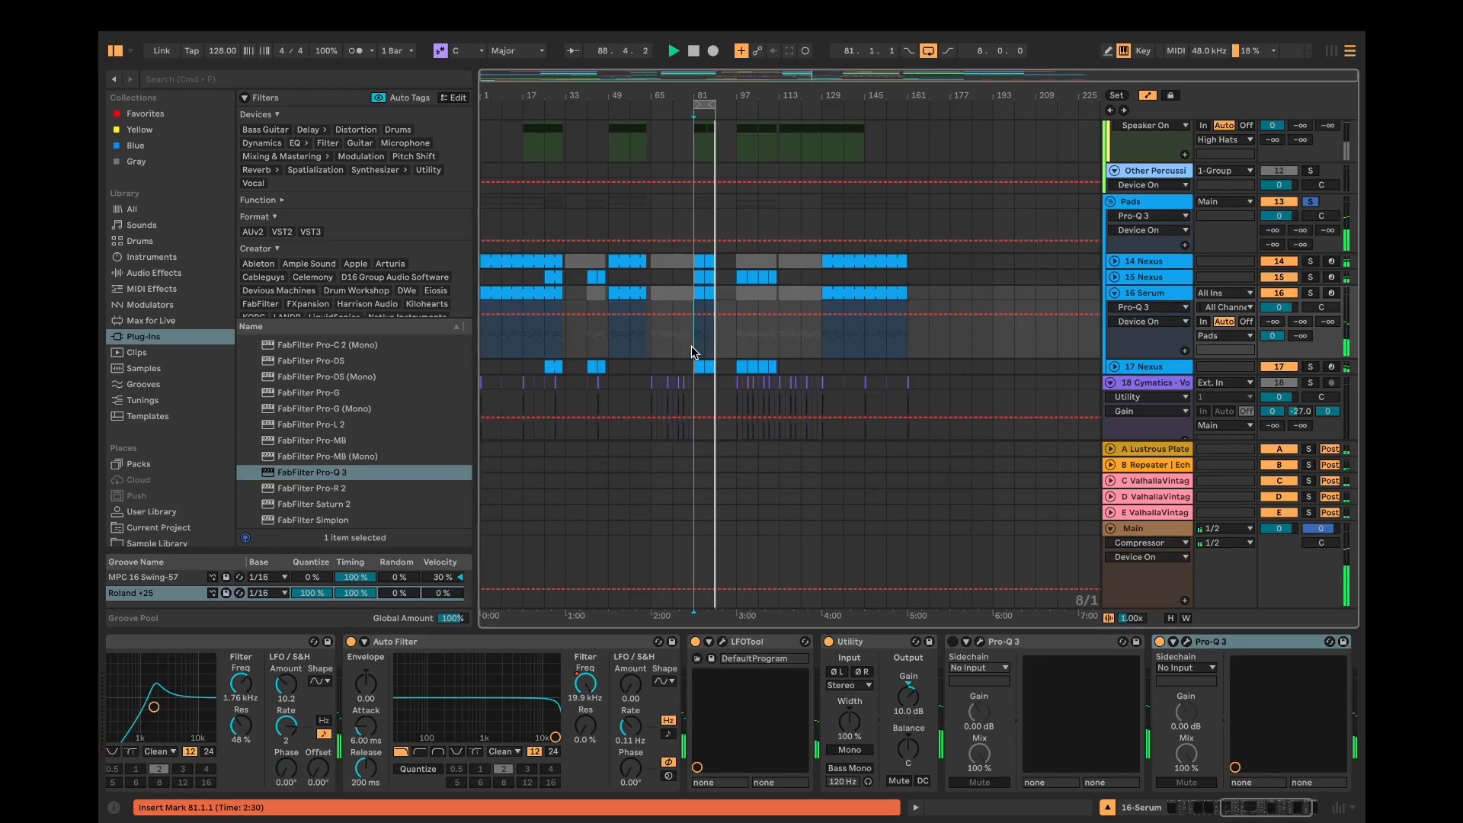
key("space")
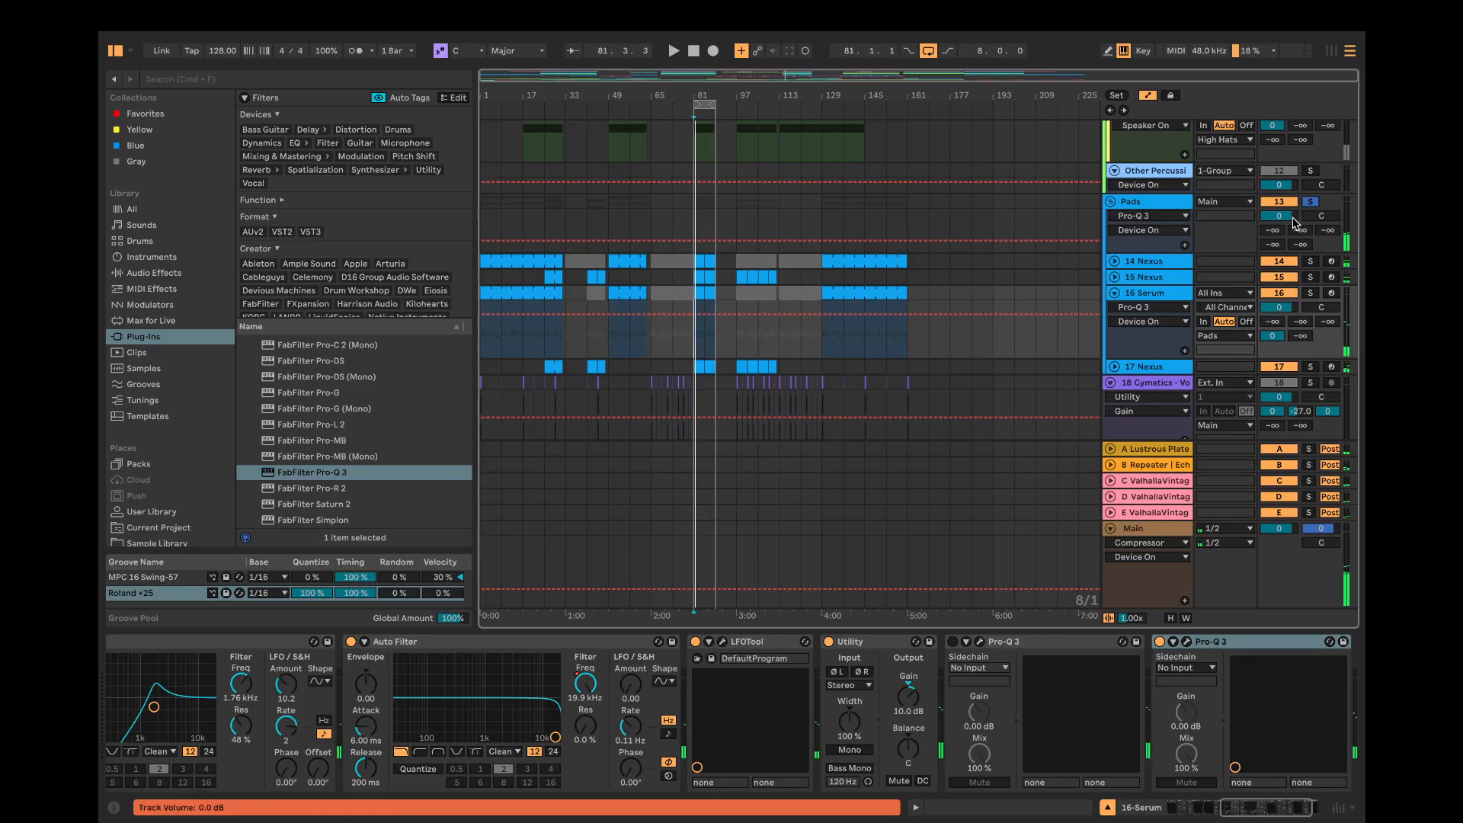
Step: Switch on the last Pro-Q 3 on the Pads group and play the soloed group from bar 81
left_click(1141, 204)
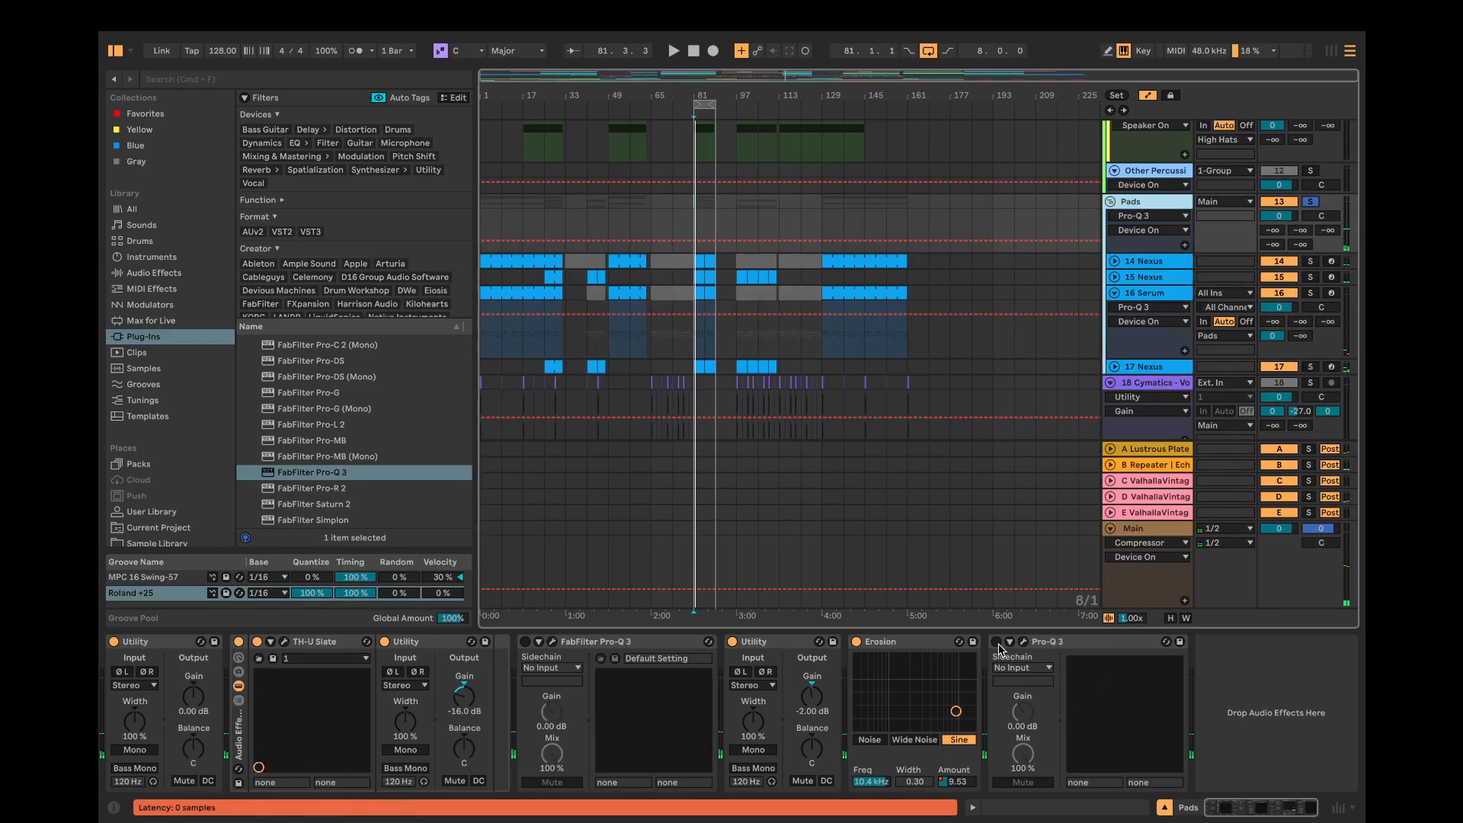
left_click(996, 642)
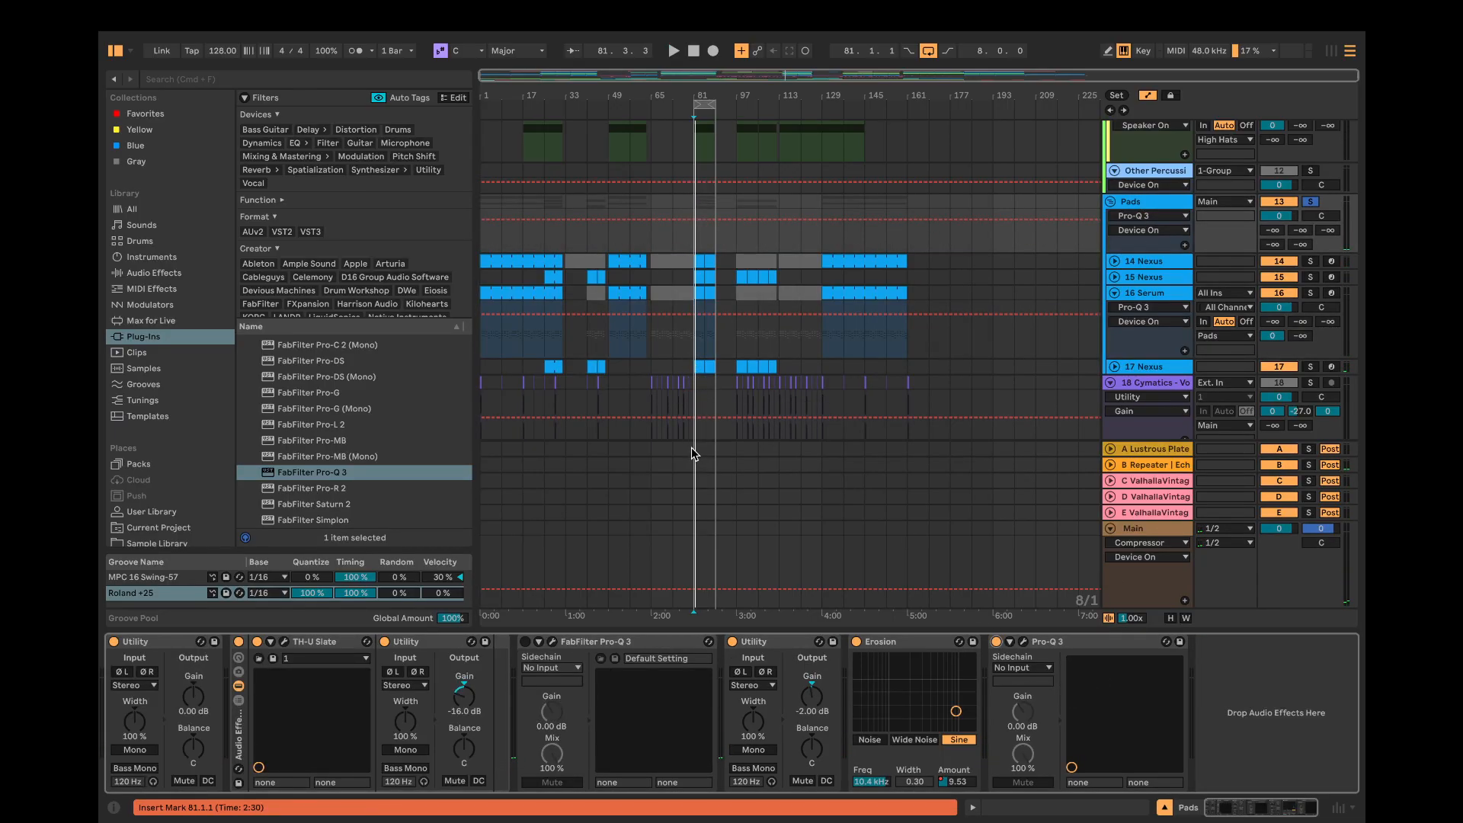
left_click(697, 513)
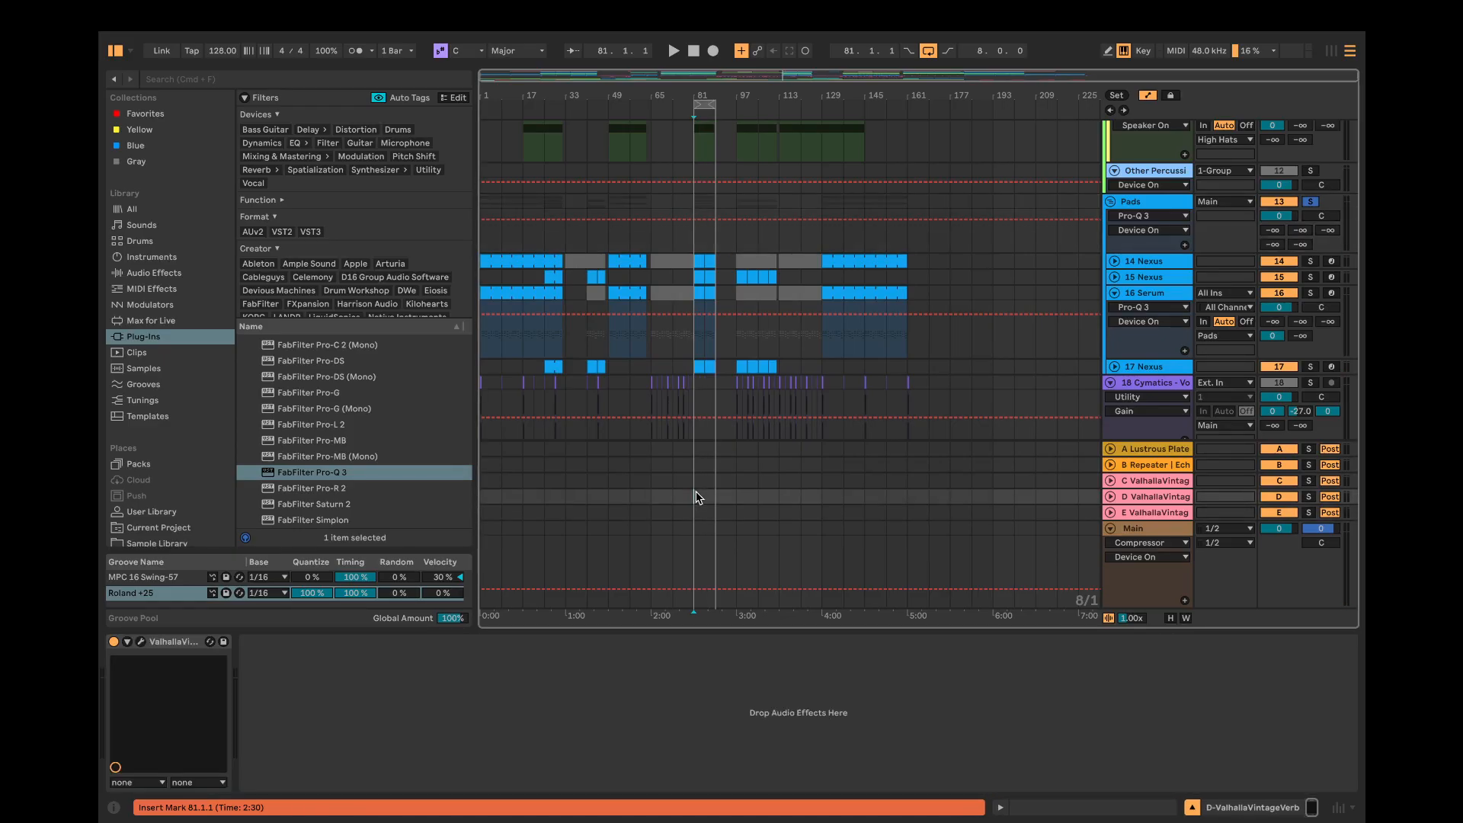
left_click(1143, 206)
key("space")
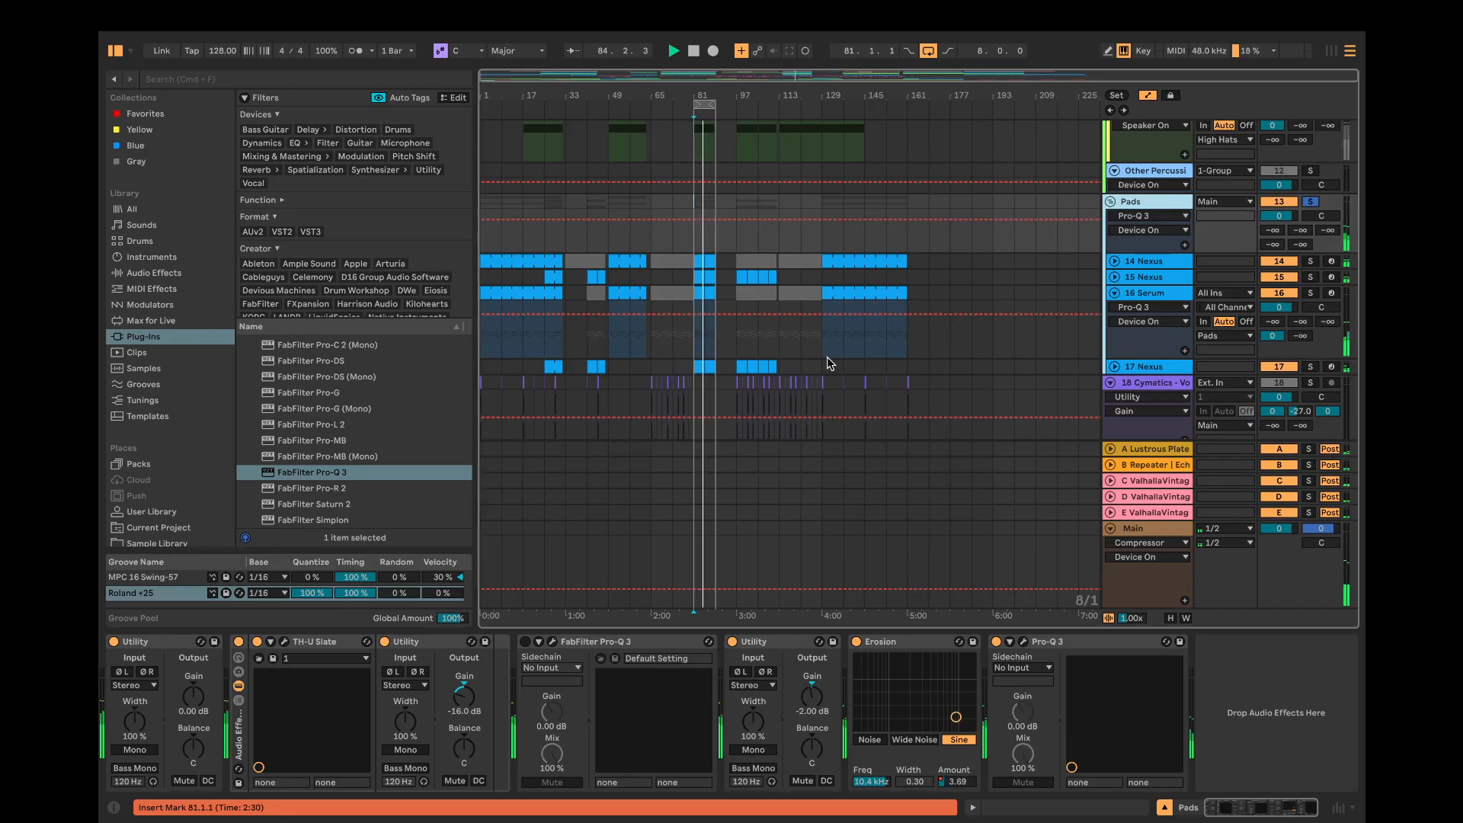
key("space")
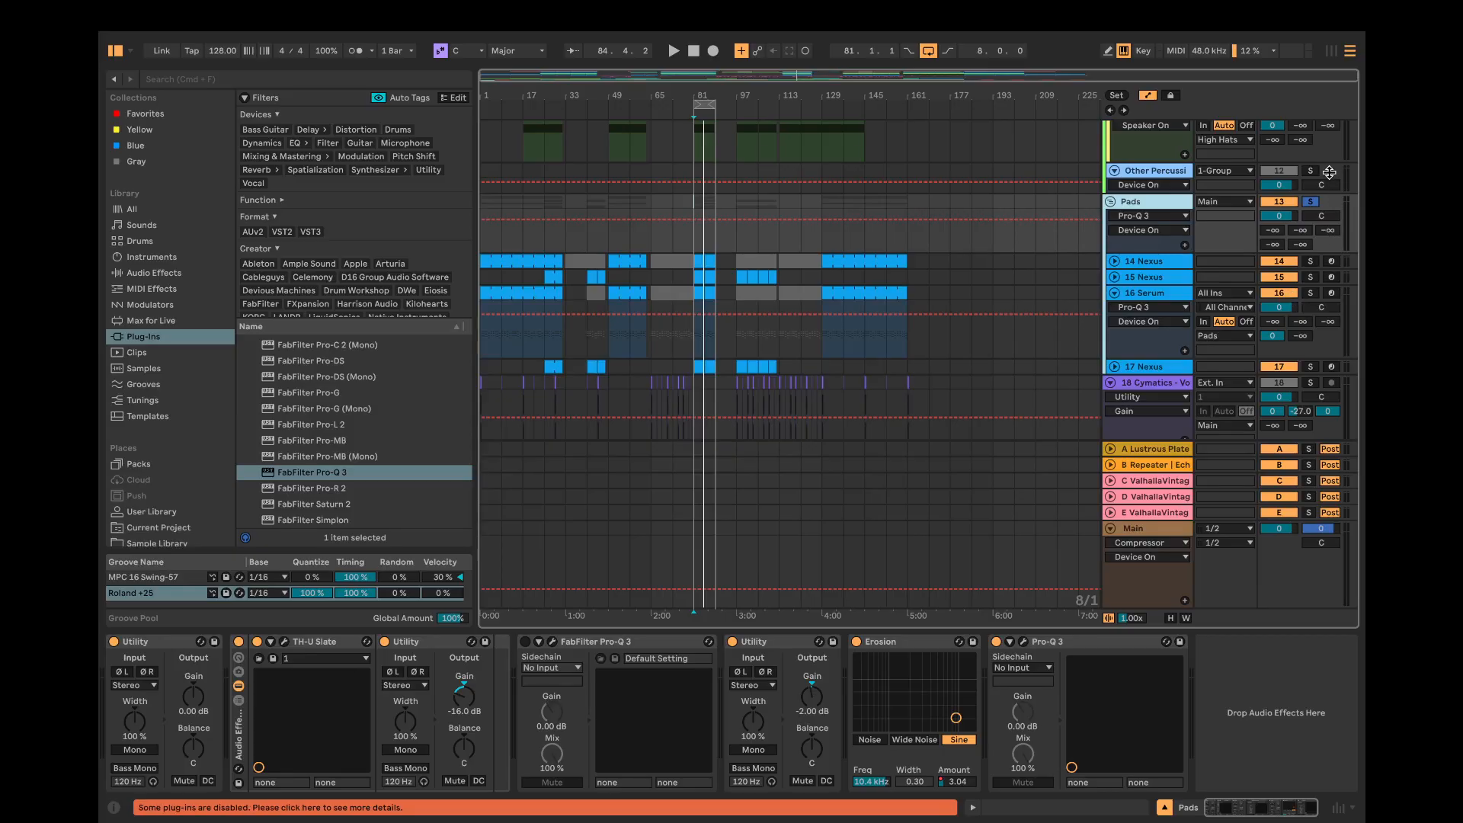
Step: Check the low cut in the Pads group's last Pro-Q 3 and play the full mix with the group out of solo
left_click(1022, 642)
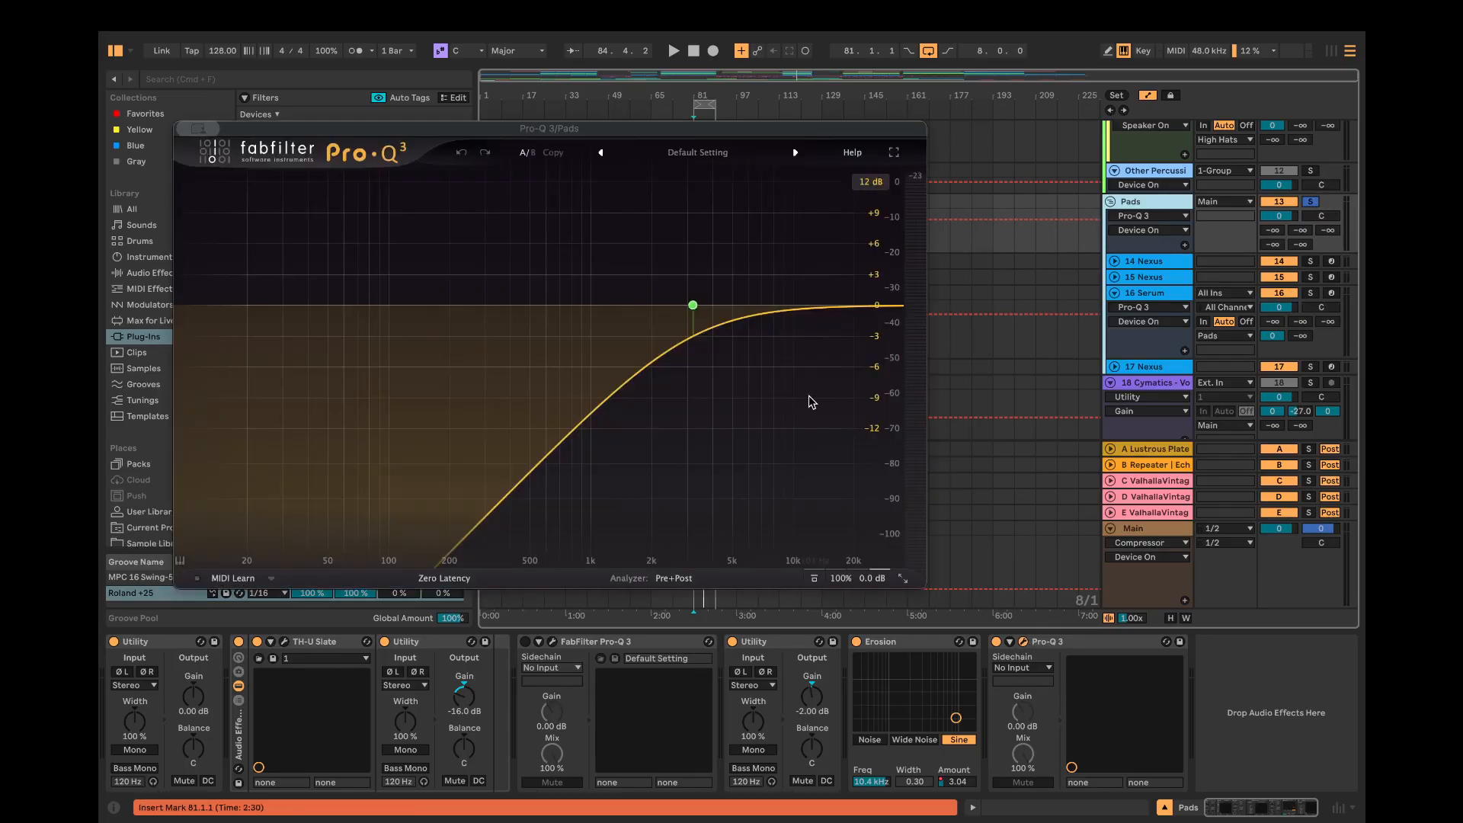
left_click(695, 307)
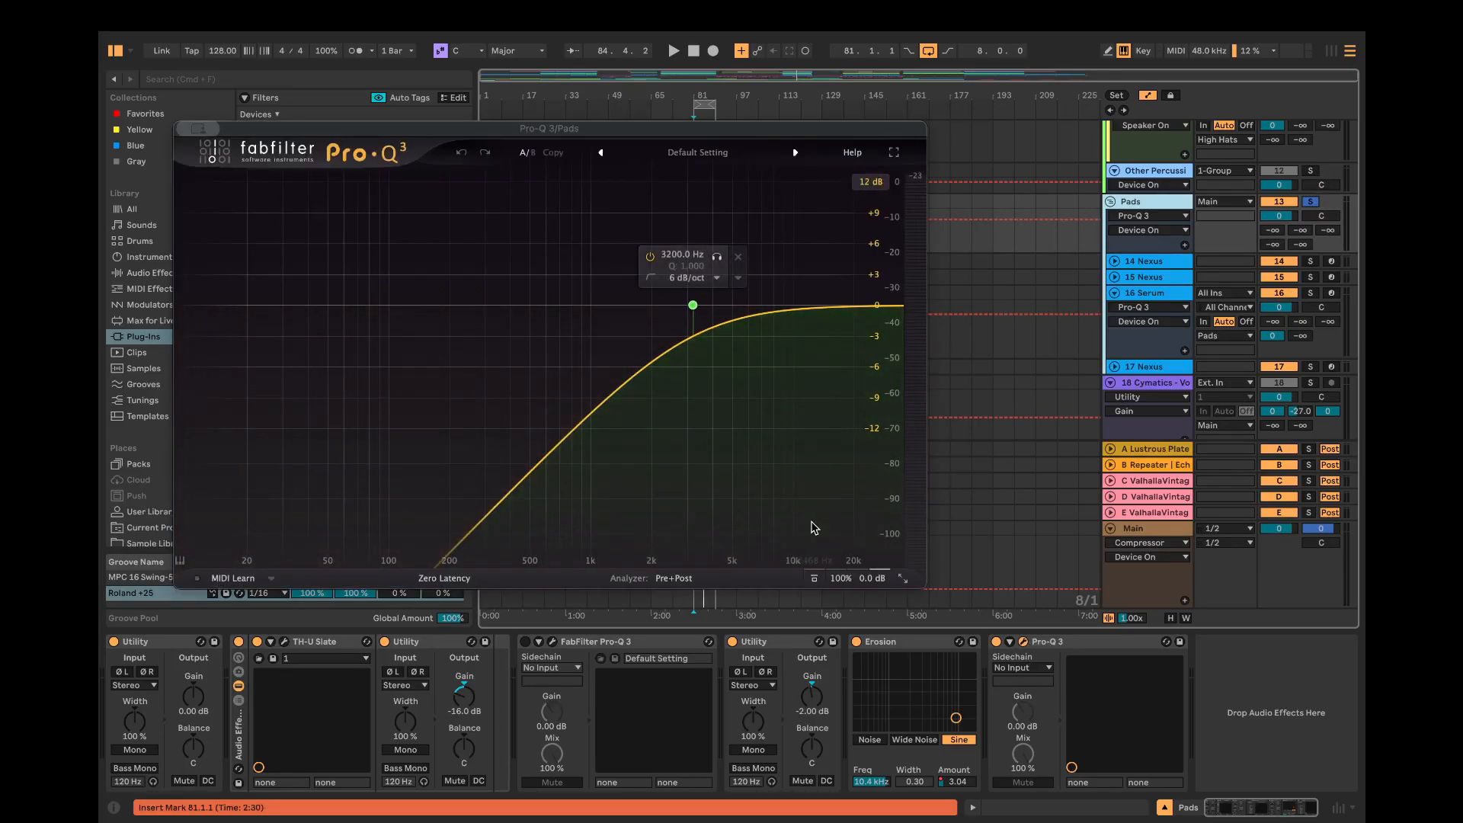
left_click(1022, 642)
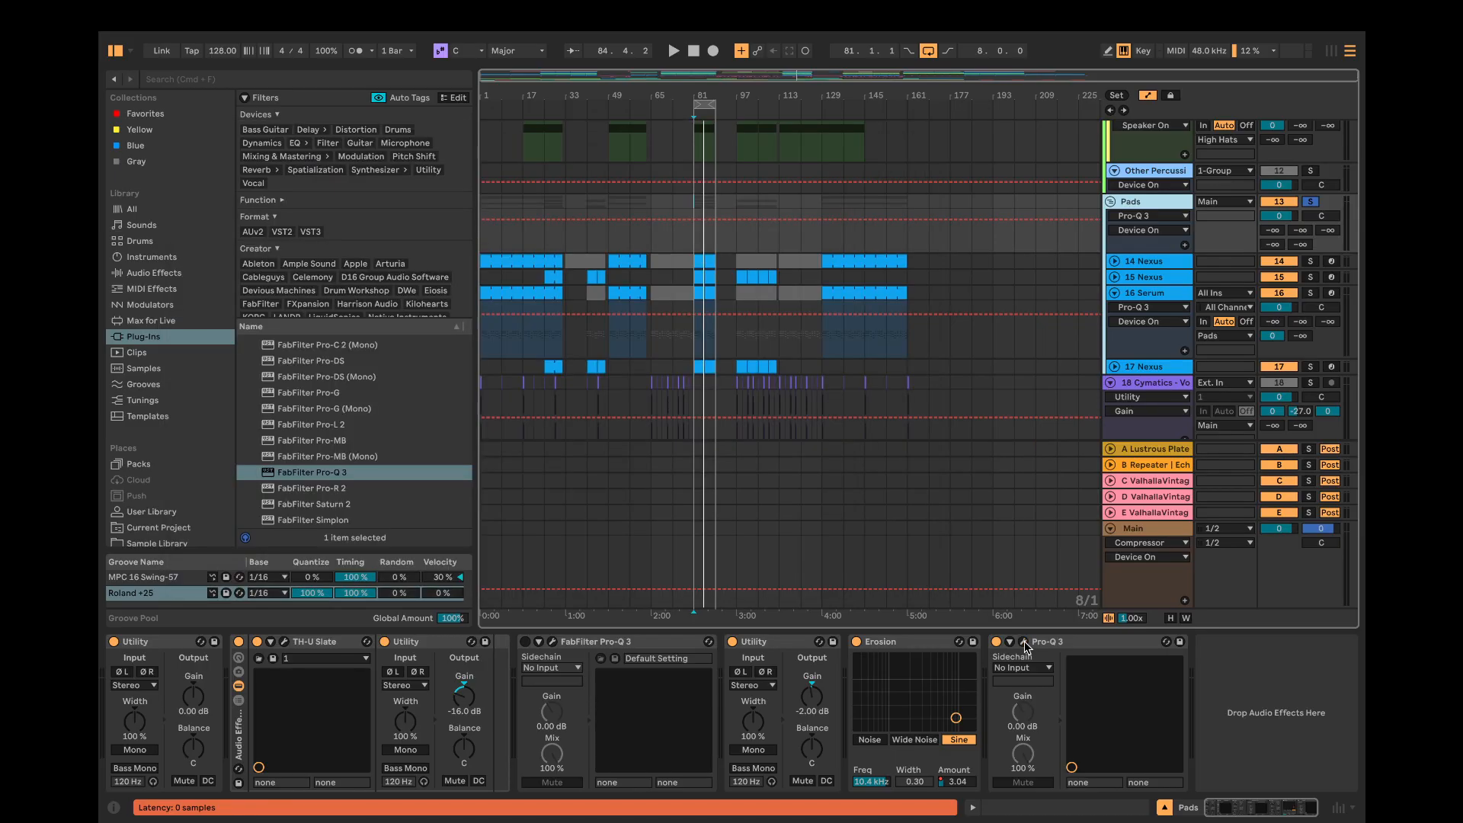
left_click(1305, 205)
key("space")
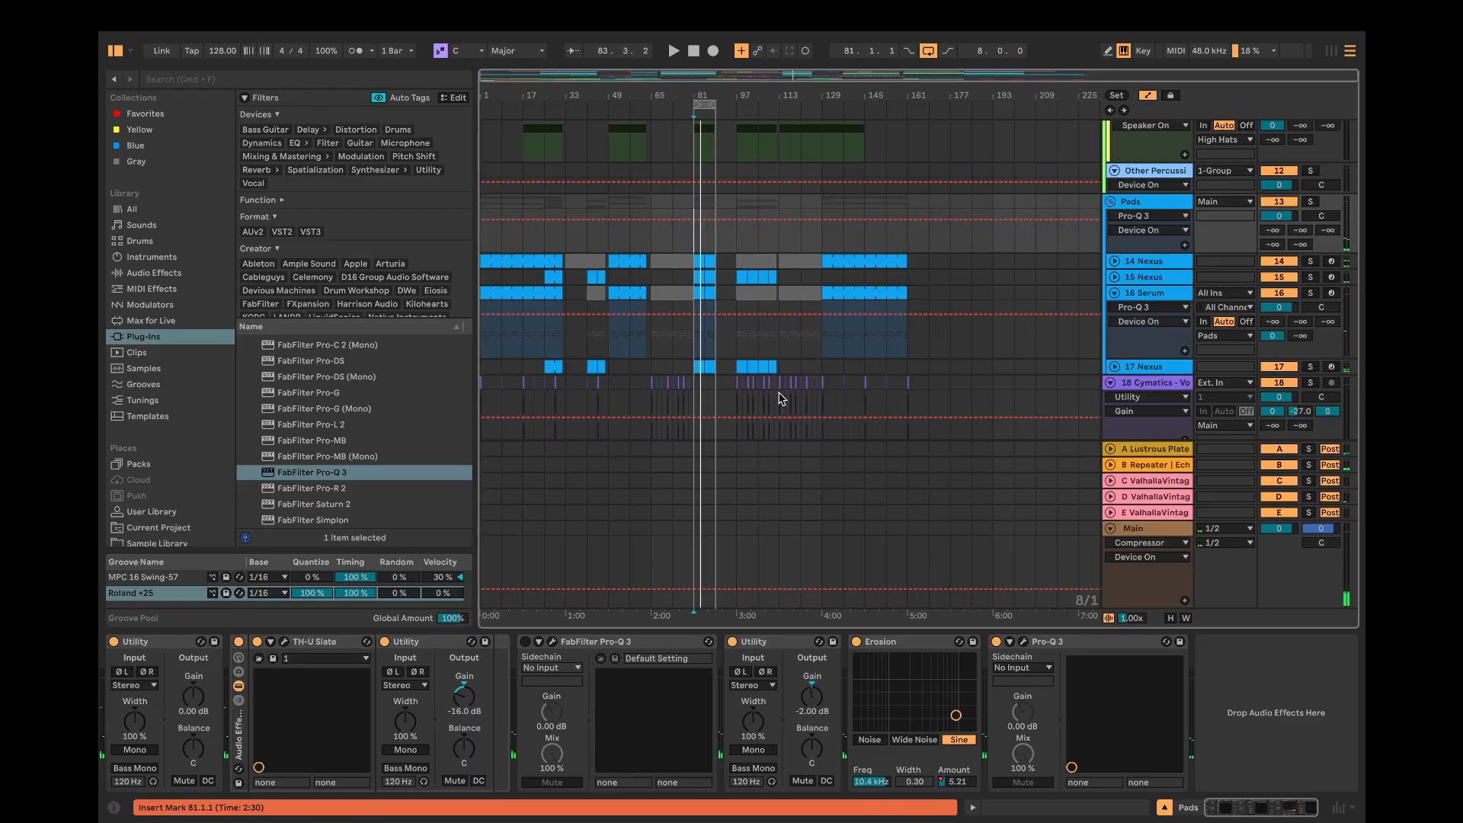
Step: Set the loop to 16 bars from bar 65 and start playback of the full mix there
scroll(935, 359, "down", 1)
scroll(935, 358, "down", 5)
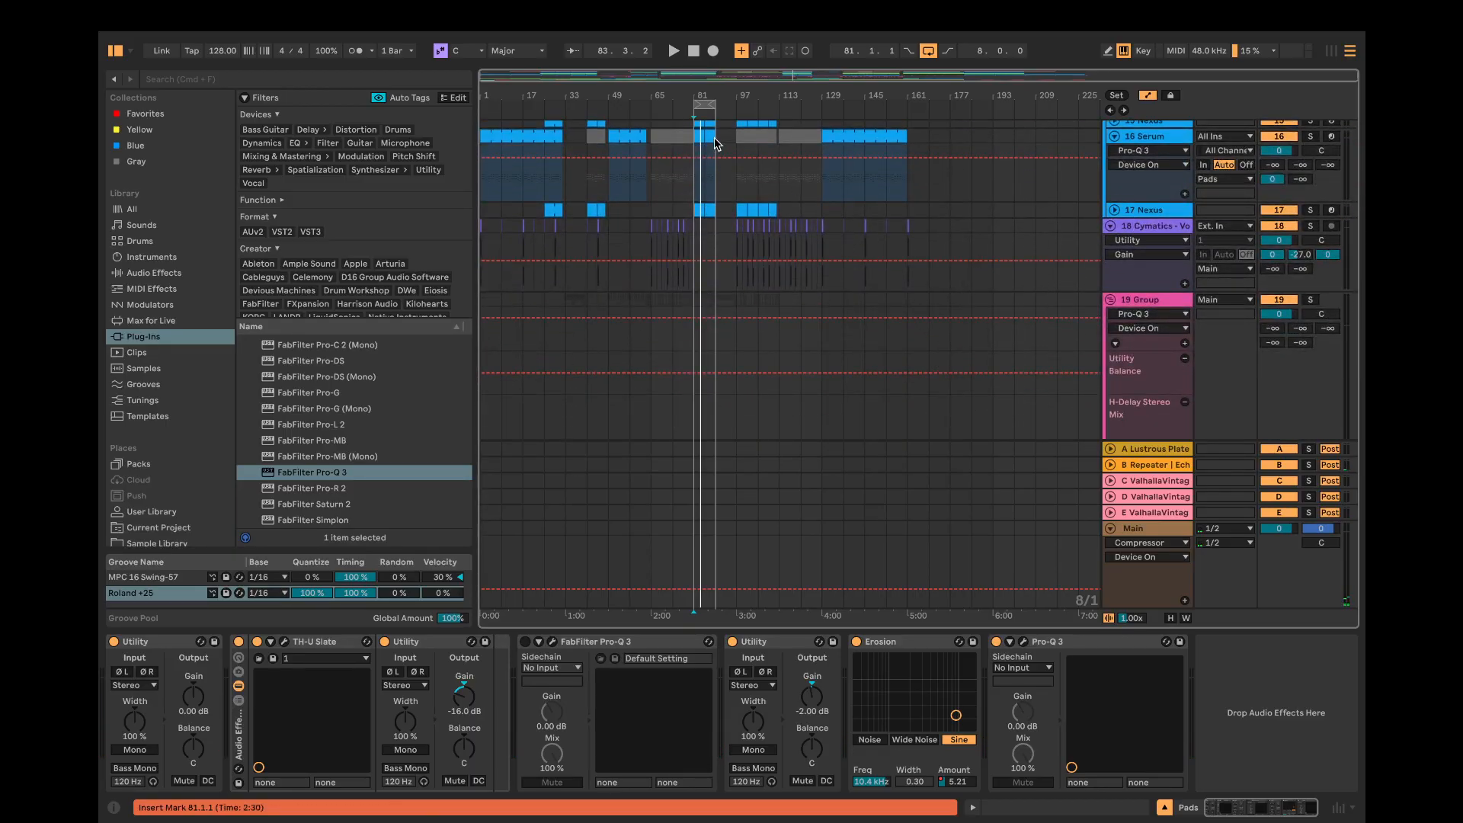
mouse_move(694, 100)
left_mouse_down()
mouse_move(650, 99)
mouse_move(694, 104)
left_mouse_up()
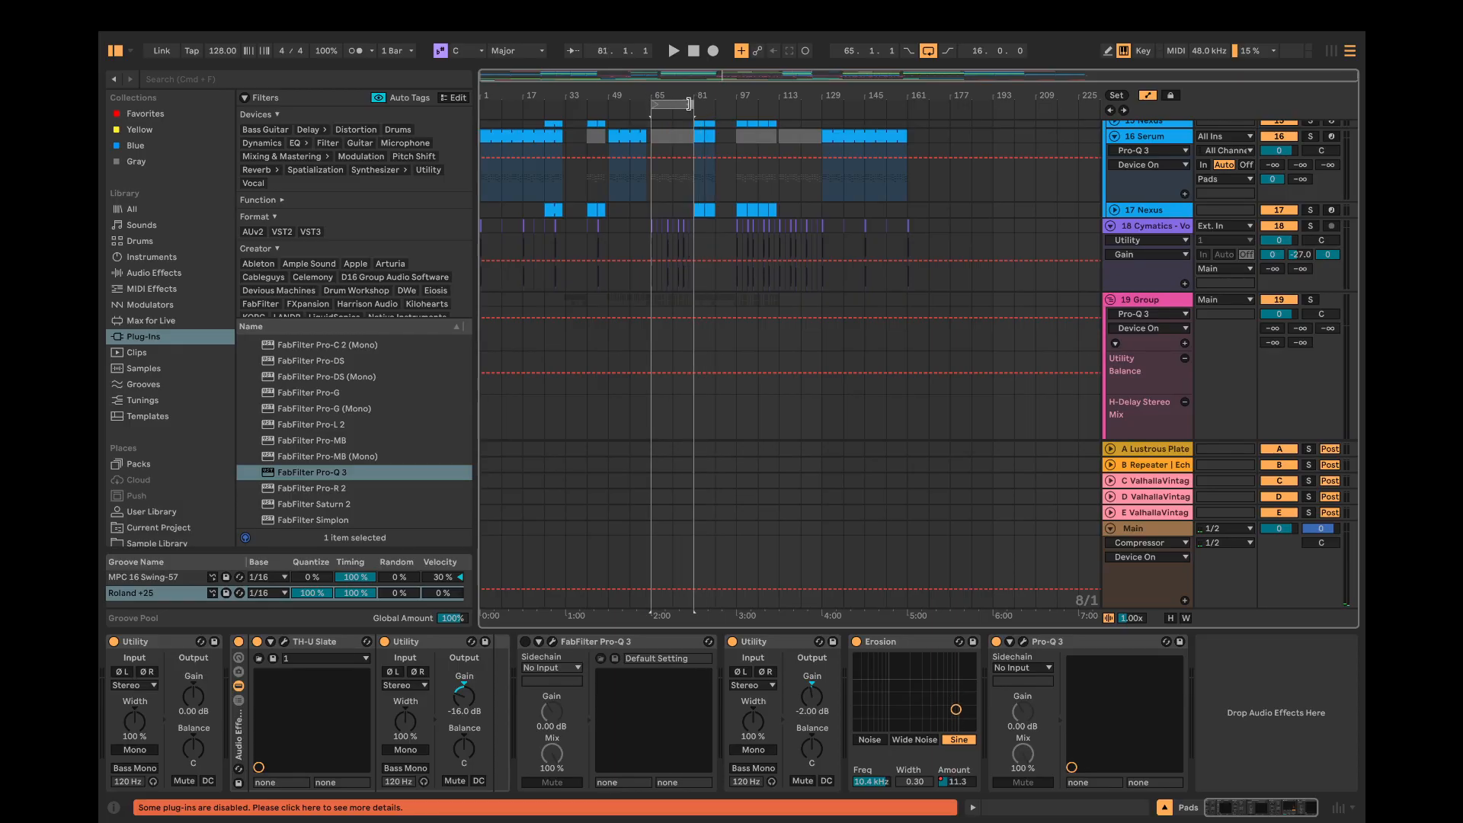
left_click(650, 343)
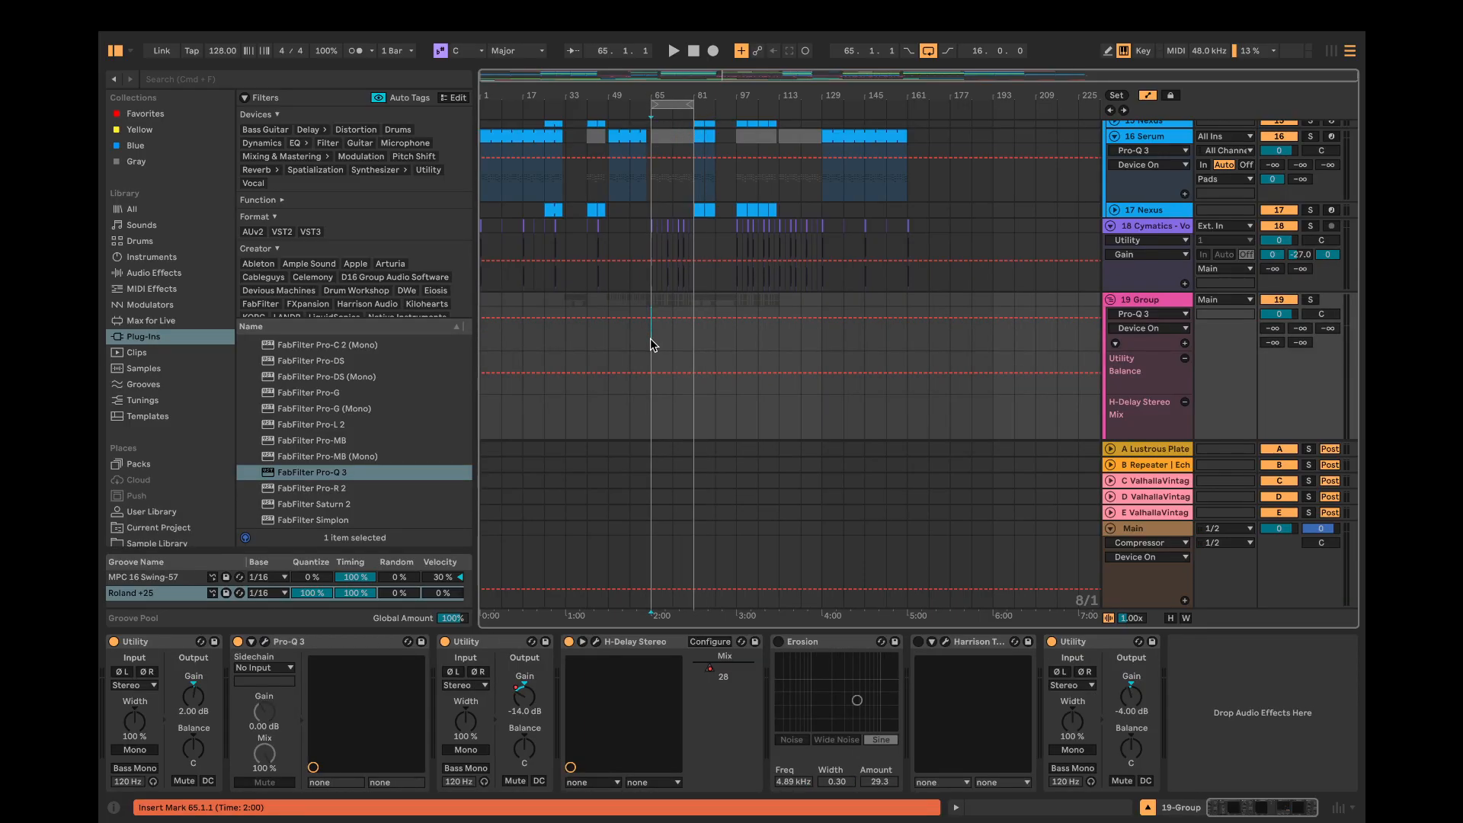
scroll(716, 304, "up", 3)
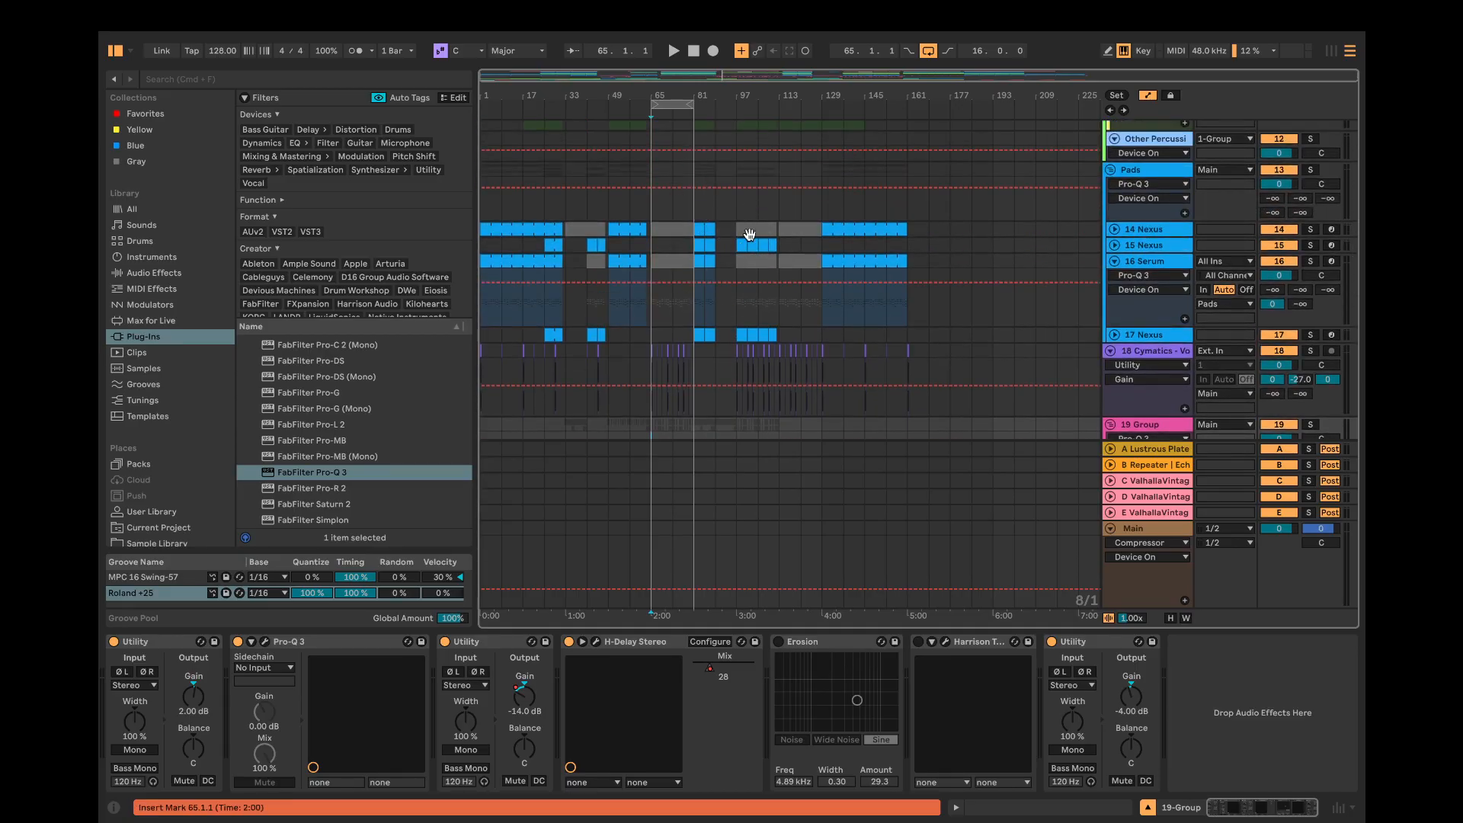
key("space")
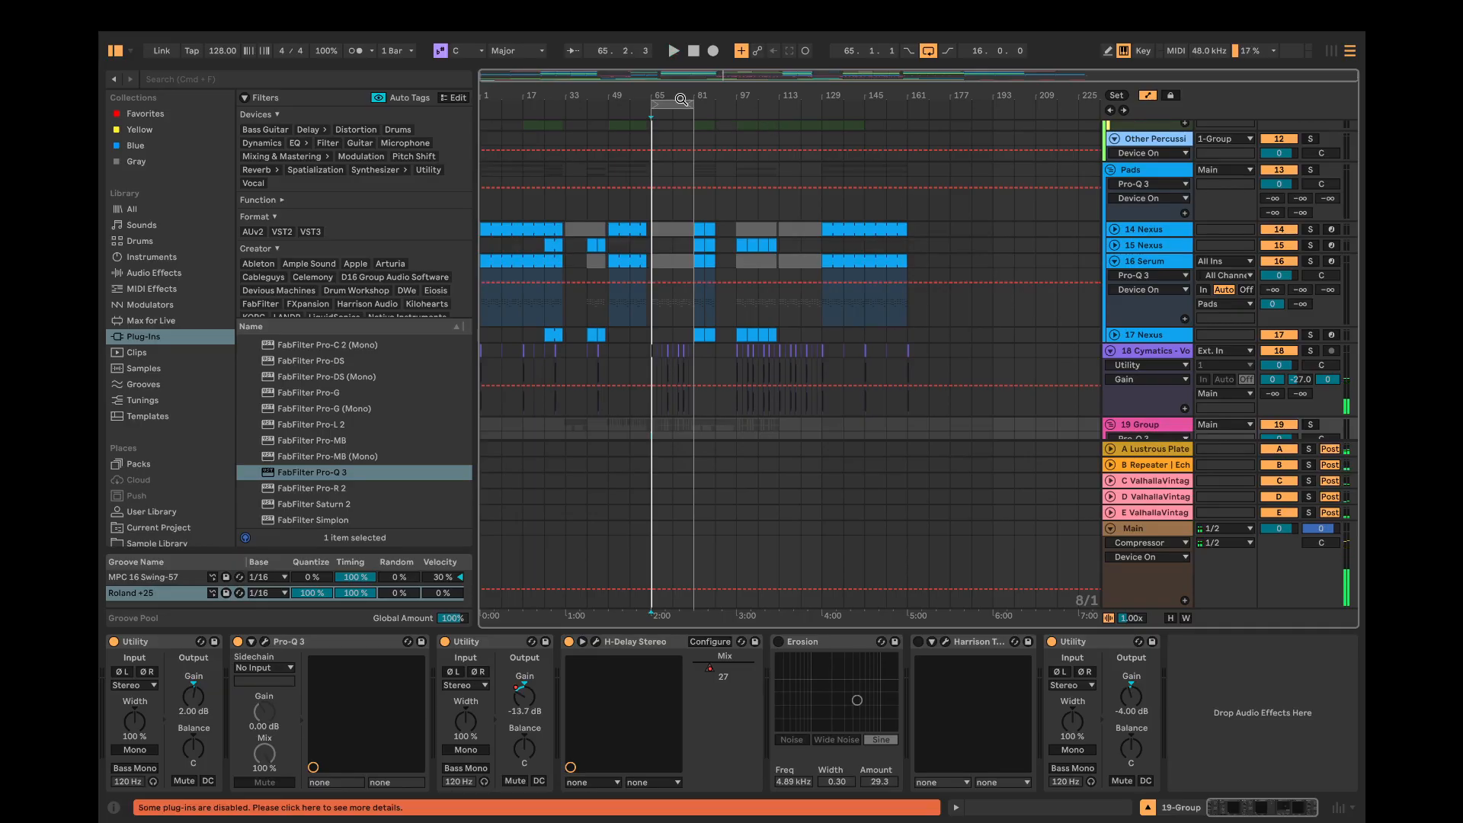
Step: Move the 16-bar loop to bar 49, play the full mix from there and switch looping off
left_click_drag(682, 104, 640, 104)
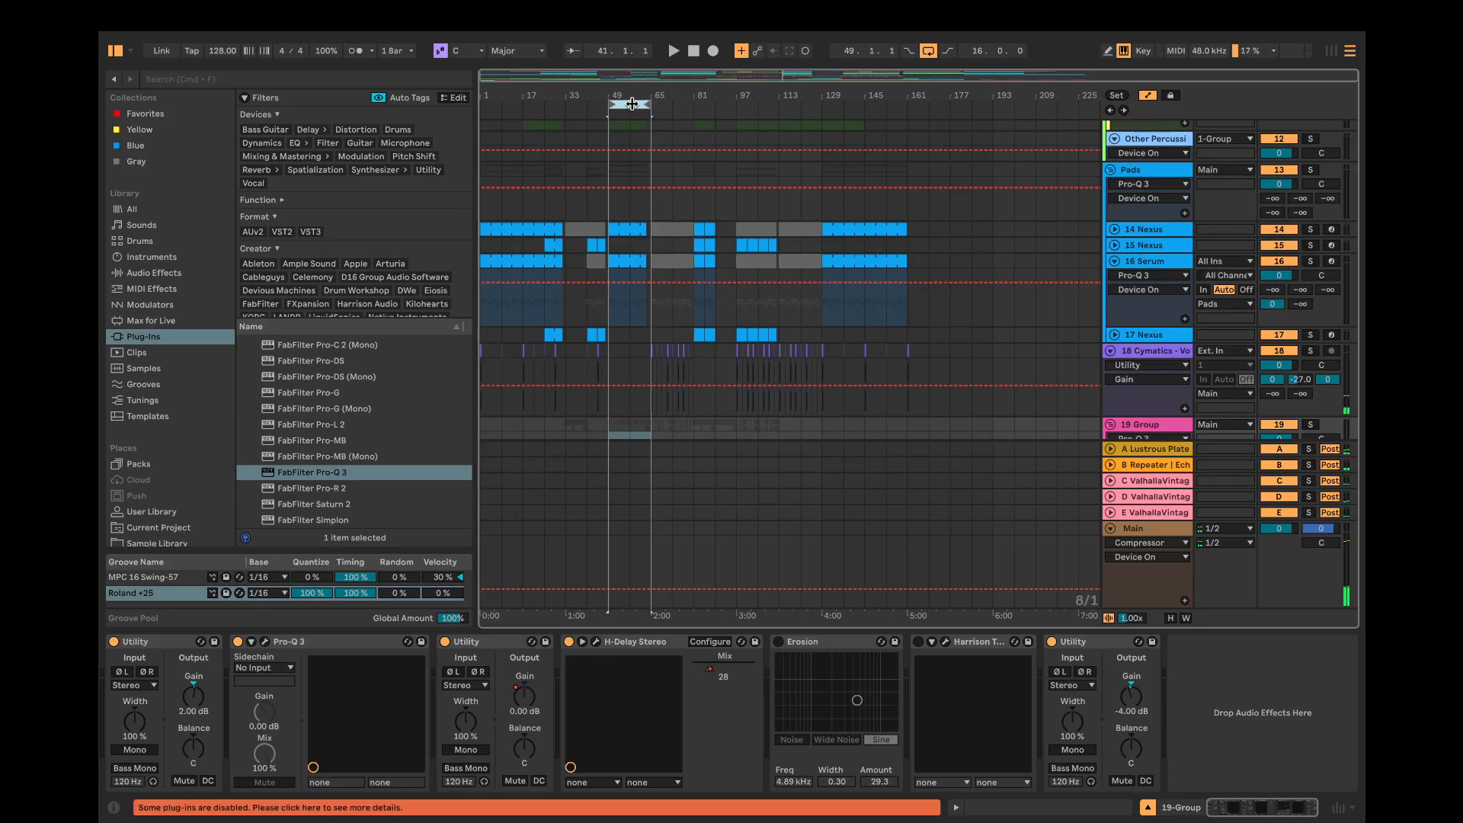
left_click(612, 204)
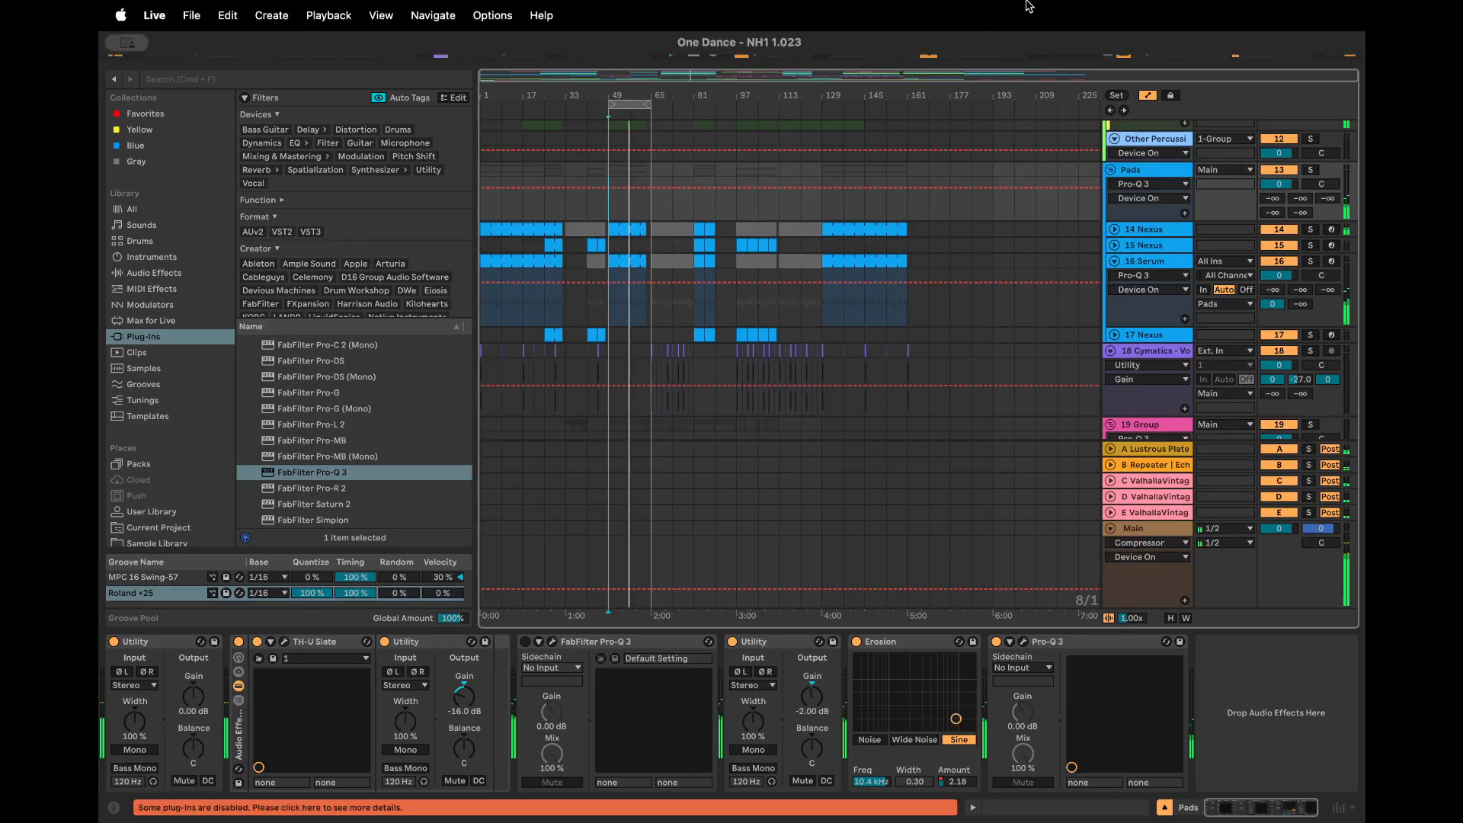
left_click(929, 52)
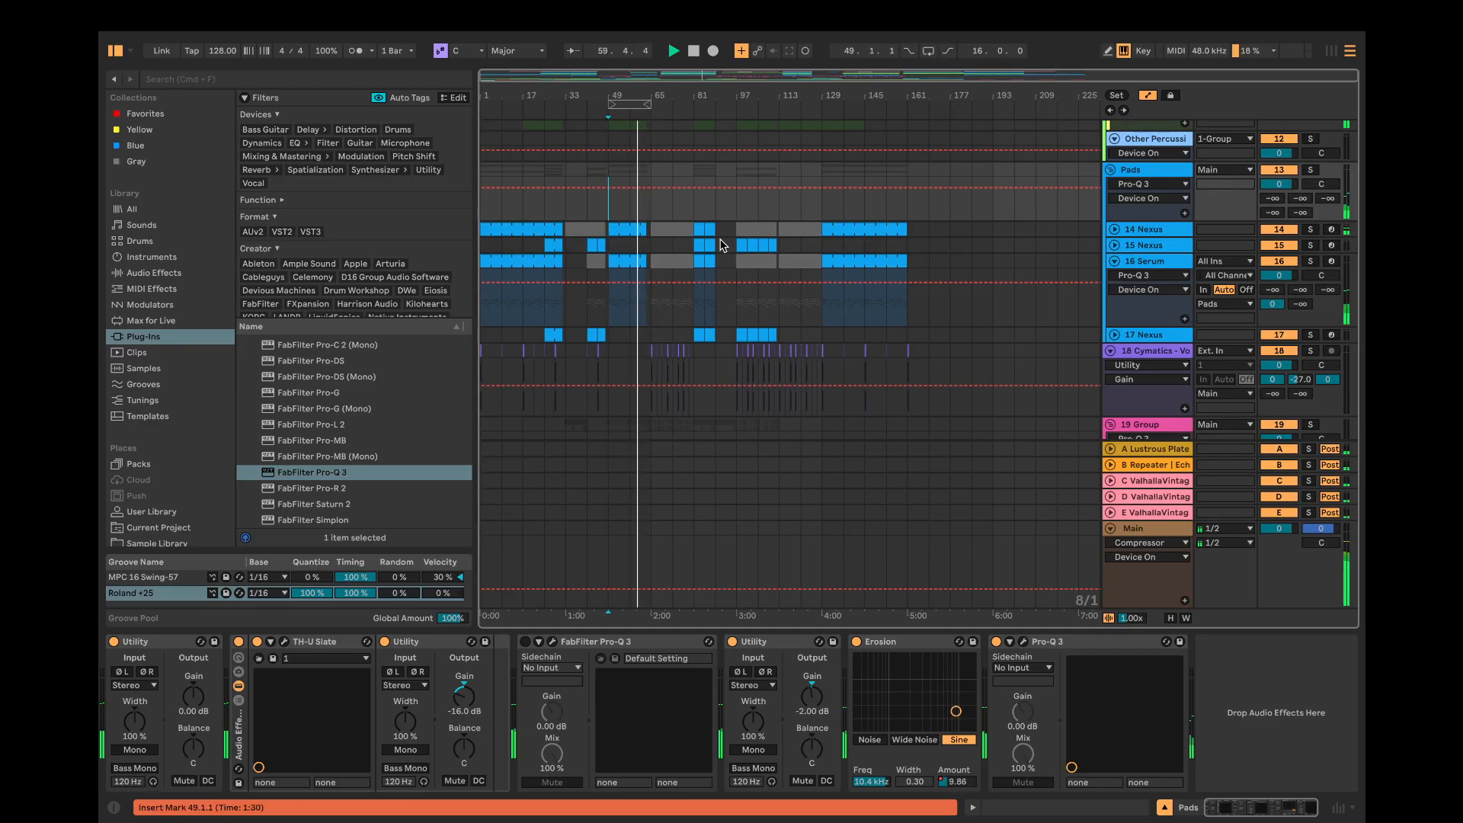
key("space")
Step: Find the 19 Group below the pads, solo it and play it from bar 81
scroll(774, 311, "down", 5)
scroll(868, 300, "up", 3)
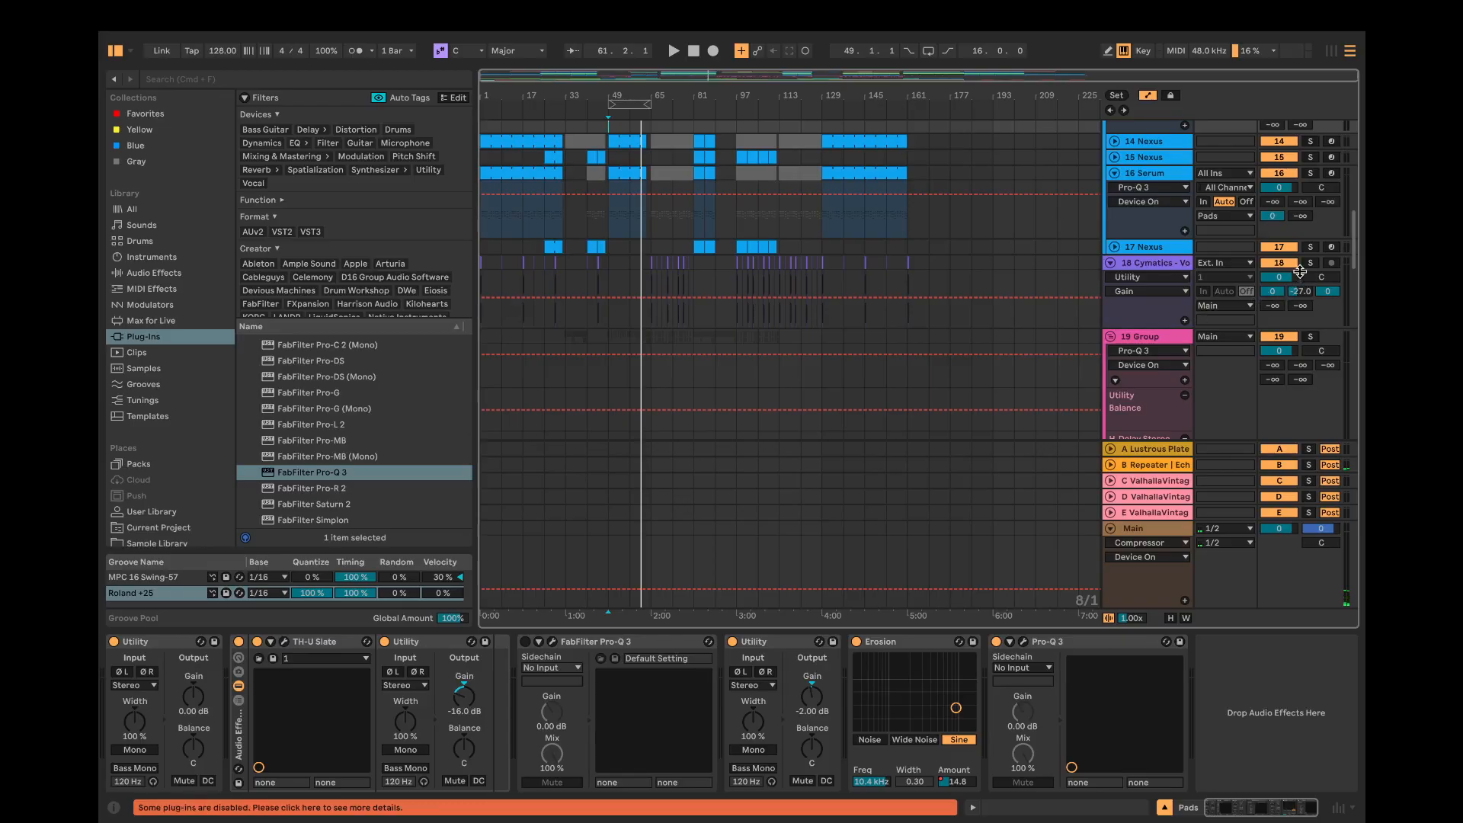
scroll(1138, 351, "down", 6)
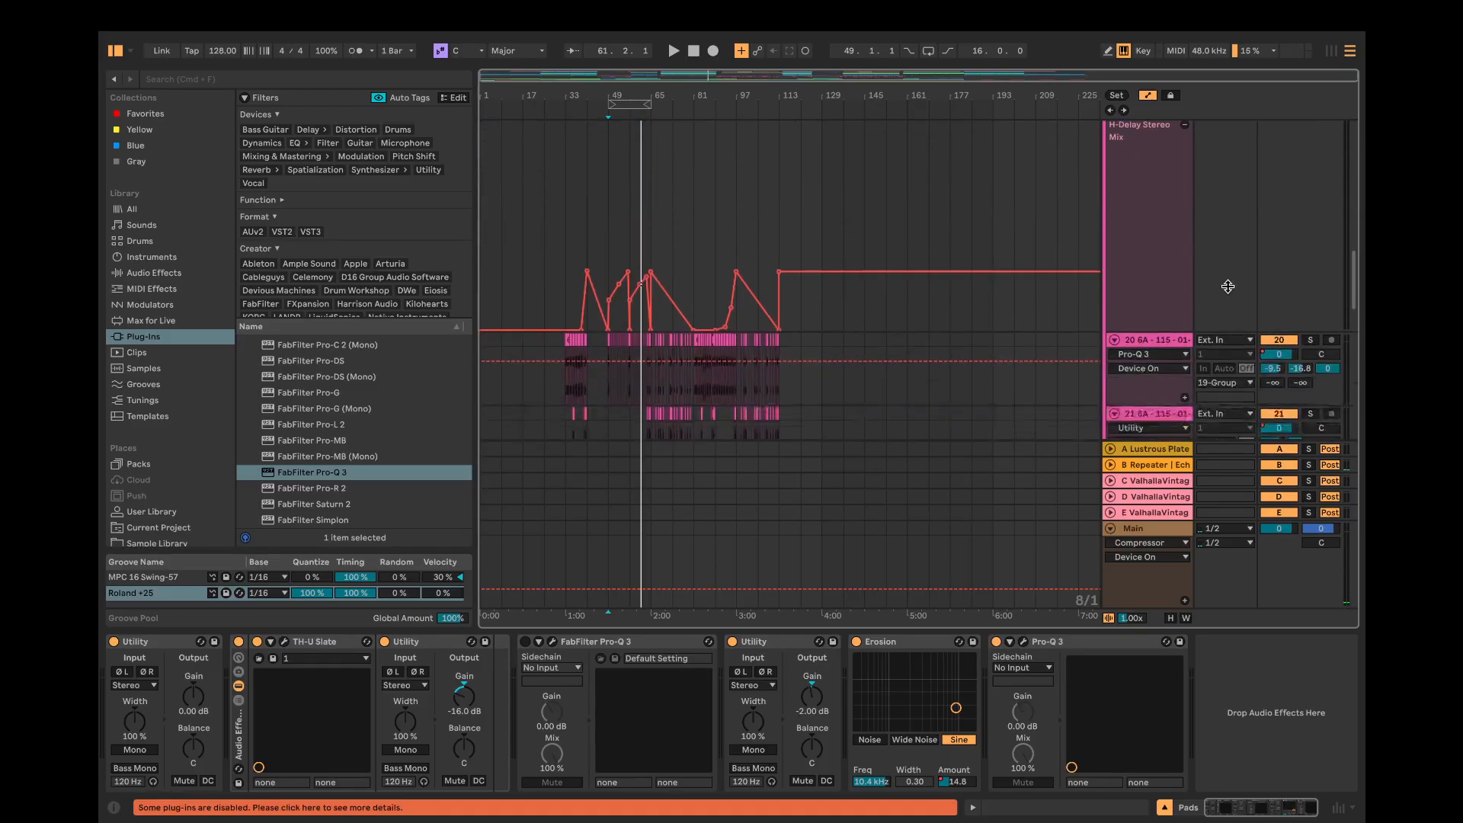
scroll(1217, 235, "up", 3)
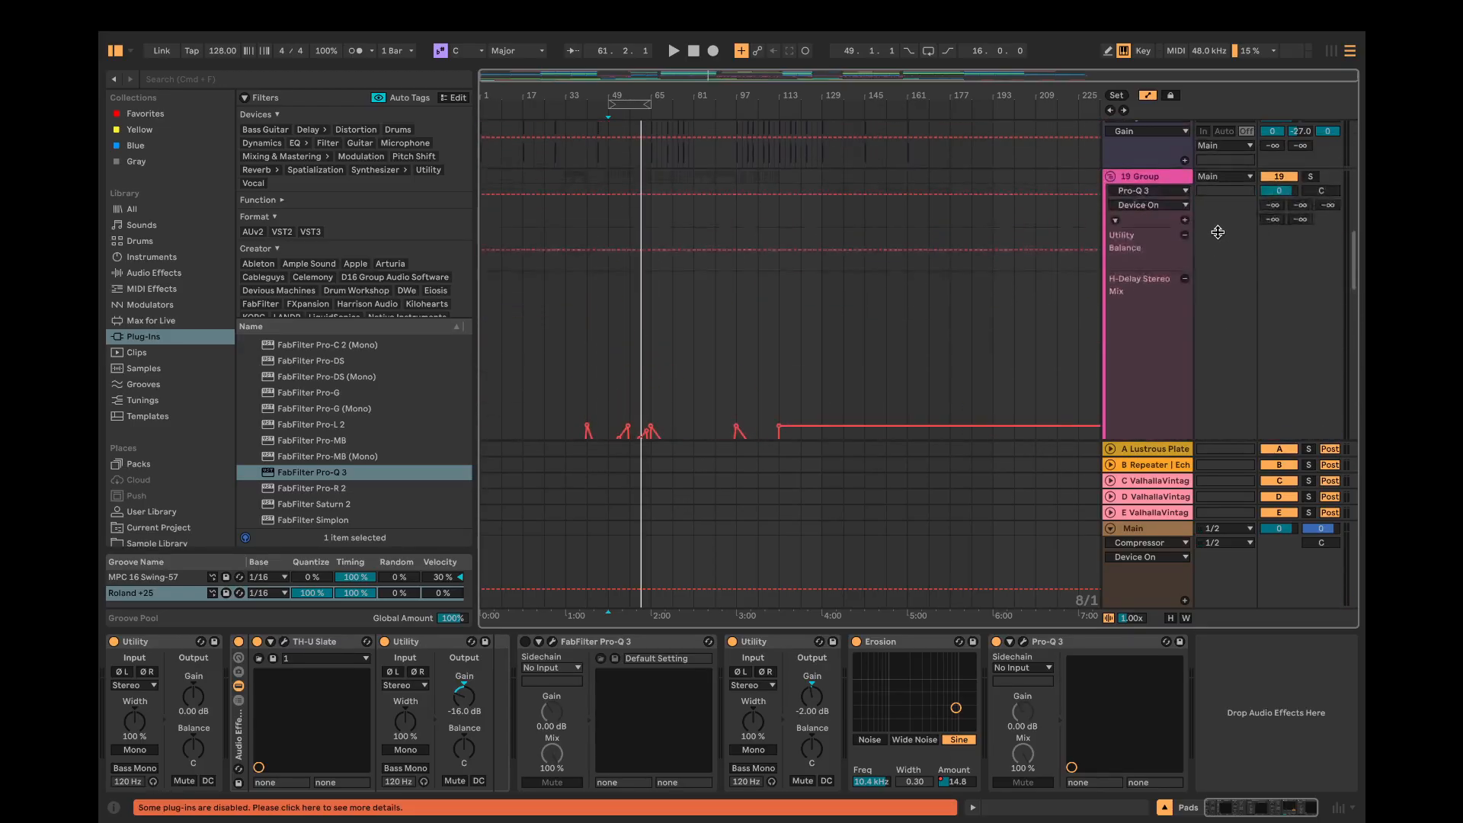
left_click(1310, 177)
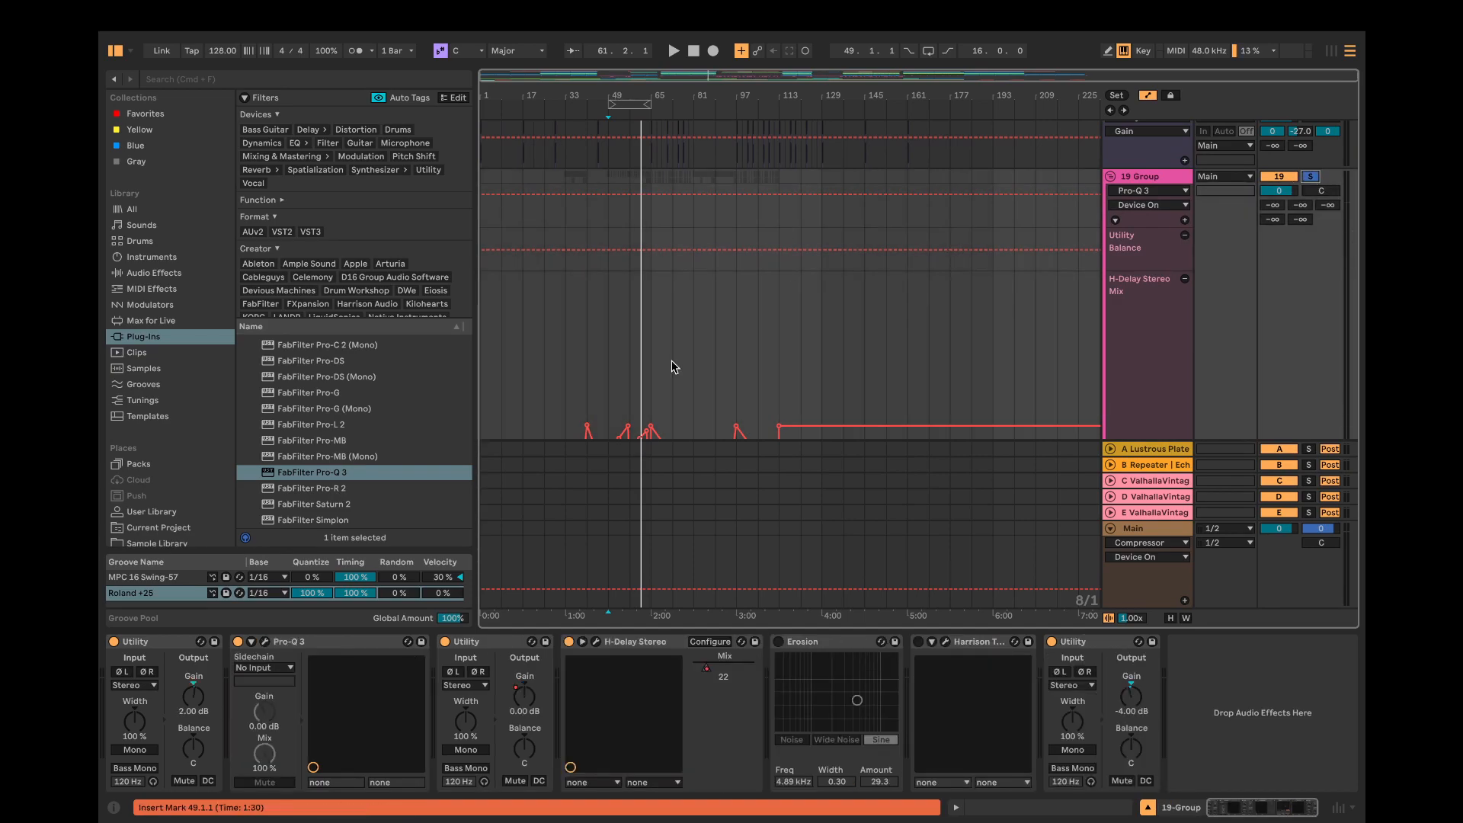
scroll(670, 366, "down", 3)
left_click(697, 216)
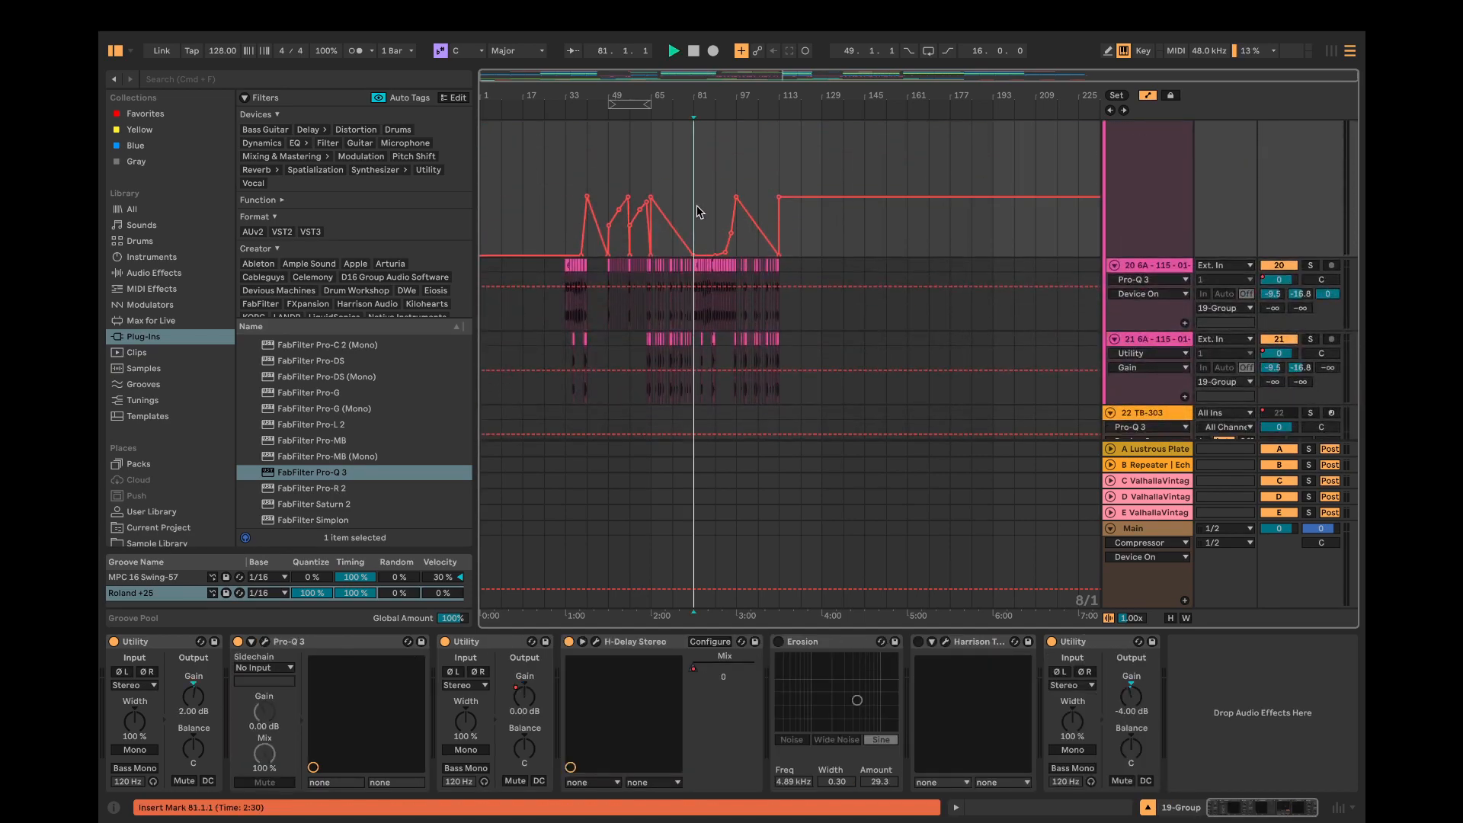
key("space")
Step: Loop the section from bar 81 to bar 89 of the 19 Group
left_click_drag(701, 215, 714, 215)
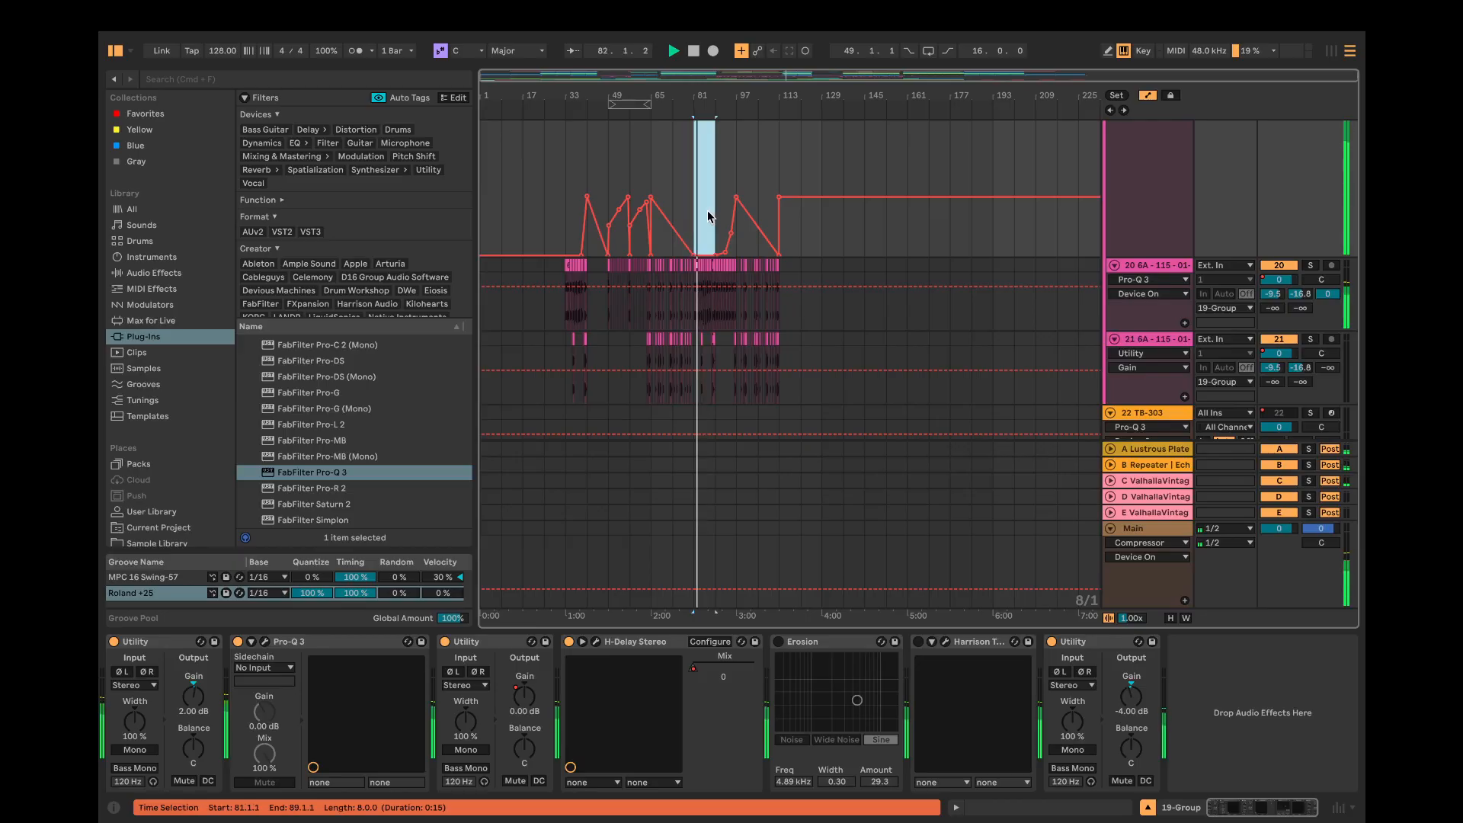
right_click(700, 210)
left_click(757, 355)
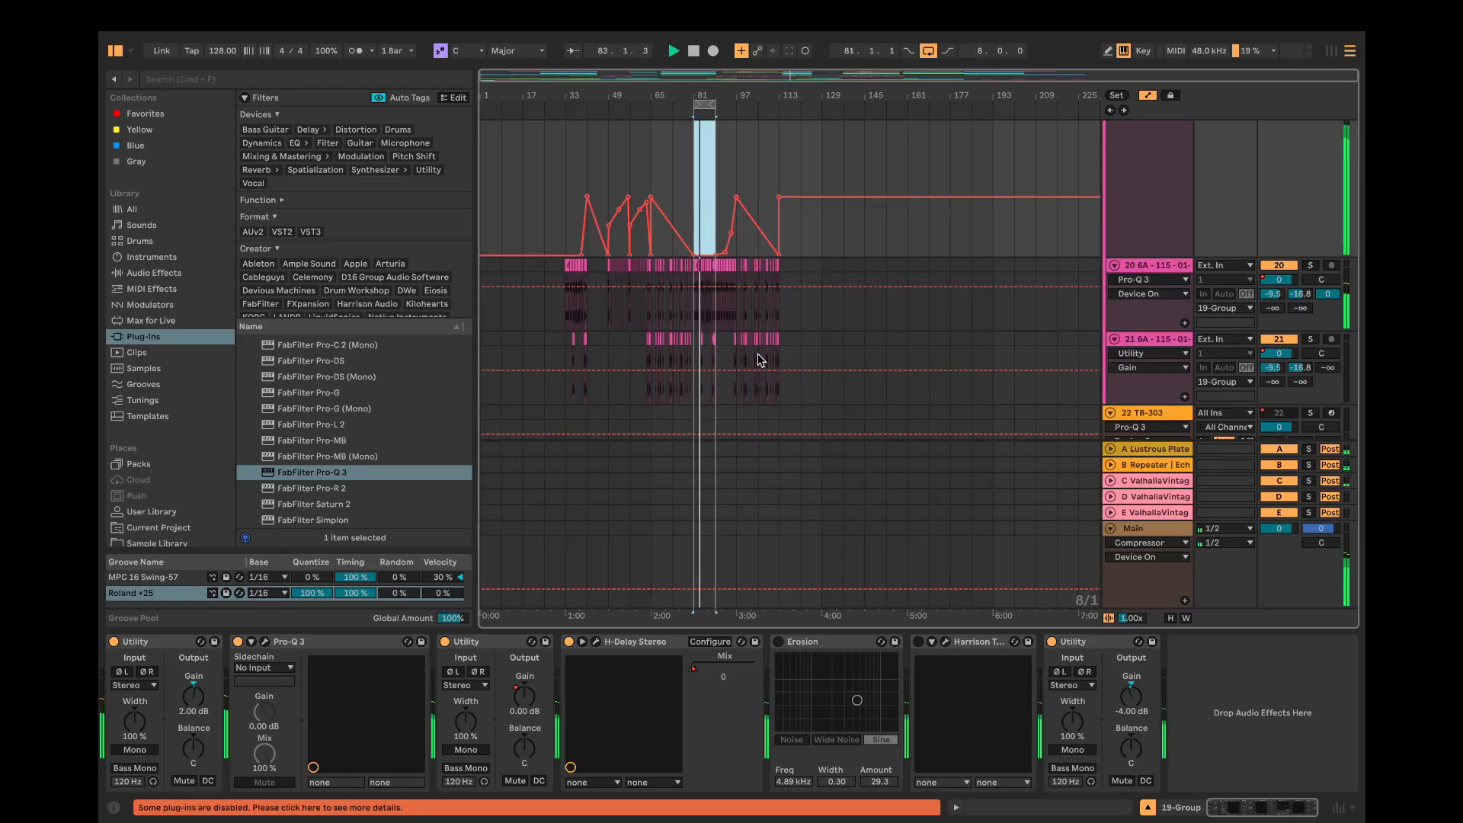
Step: Delete the switched-off Erosion and Harrison devices from the 19 Group's effect chain
left_click(990, 646)
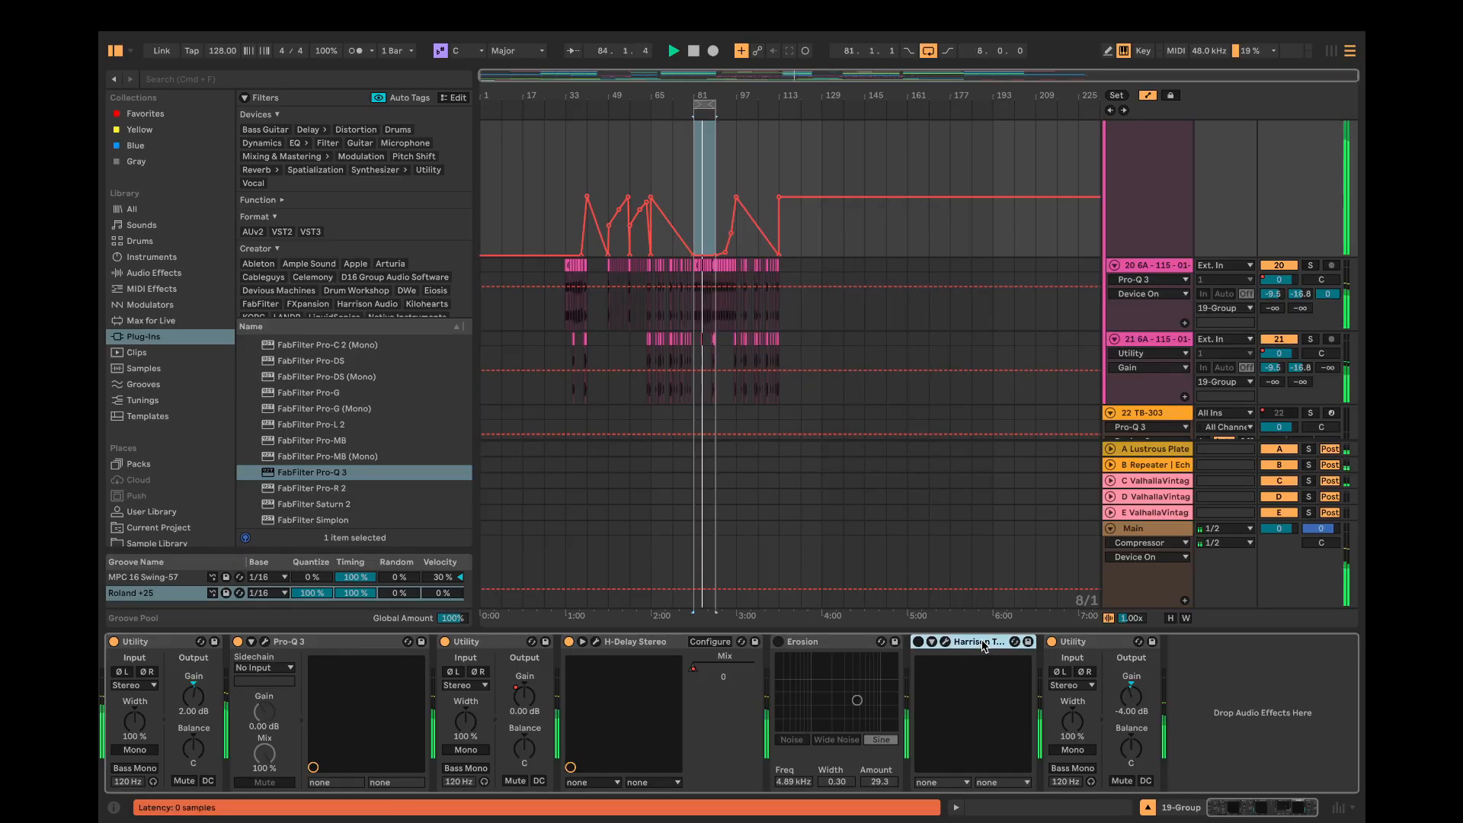
left_click(840, 646)
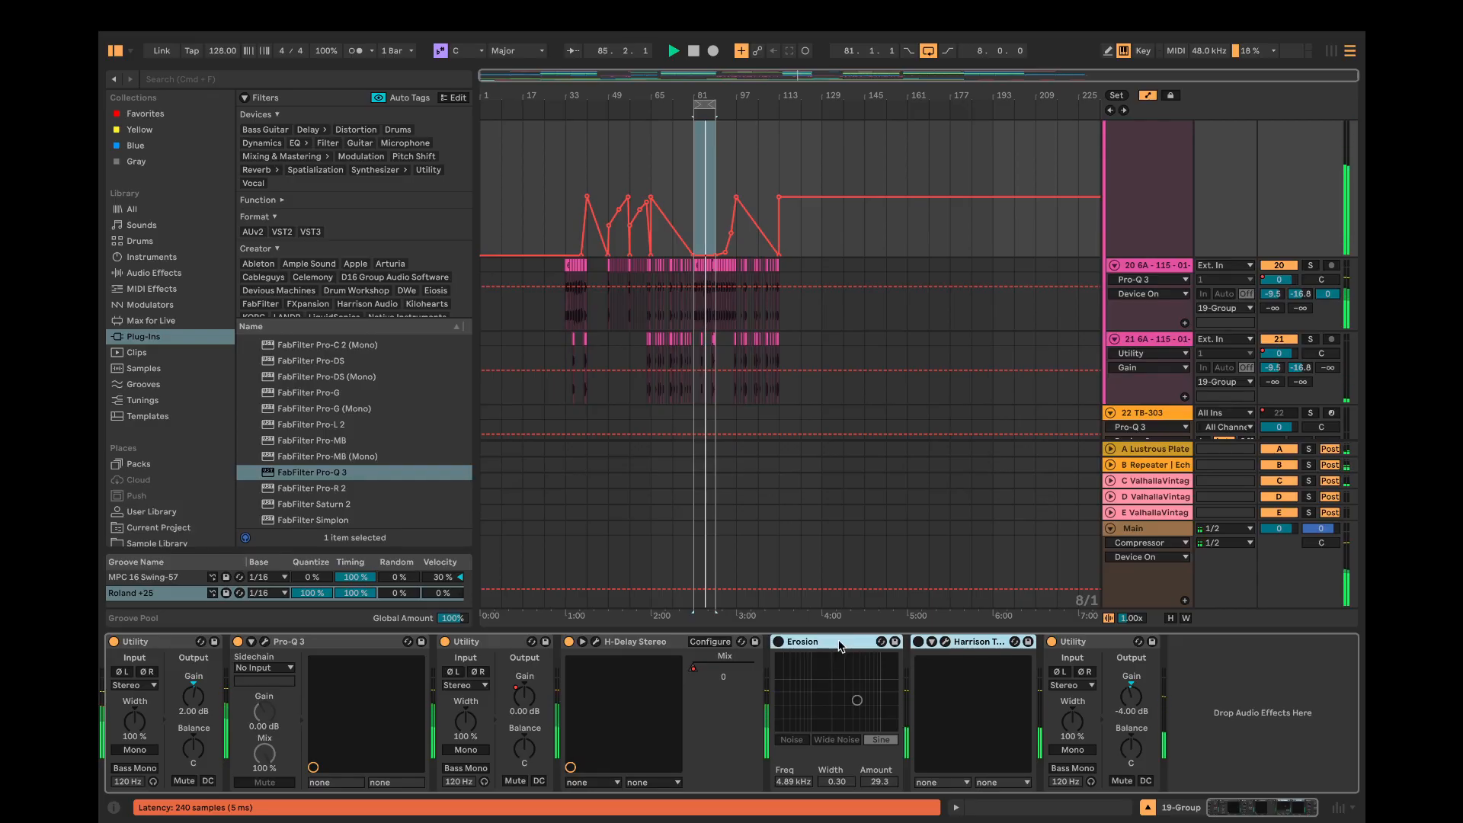
key("Delete")
key("Delete")
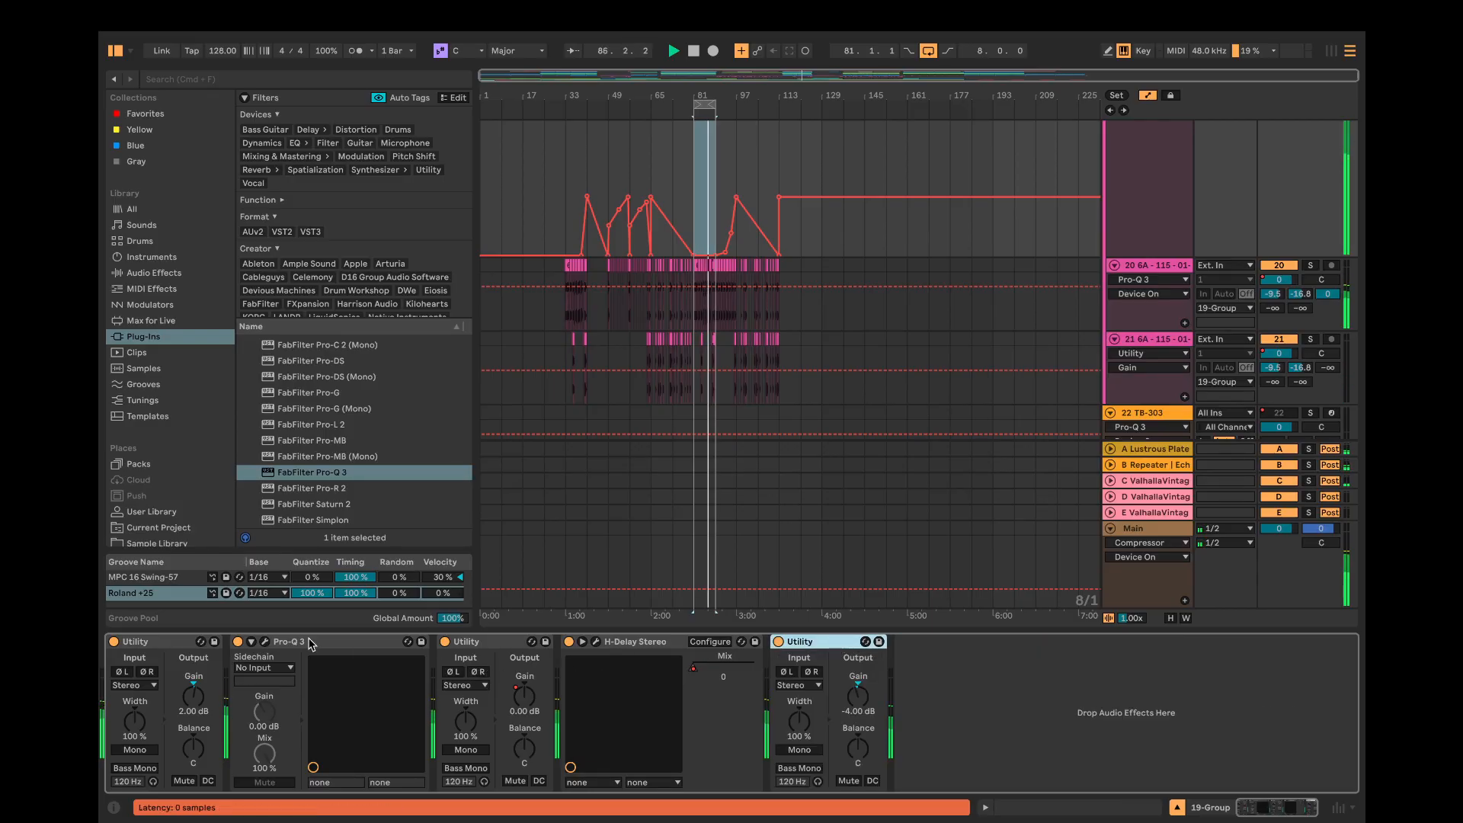
Step: Examine the low-cut curve in the 19 Group's Pro-Q 3 while the loop plays, and stop playback
left_click(264, 643)
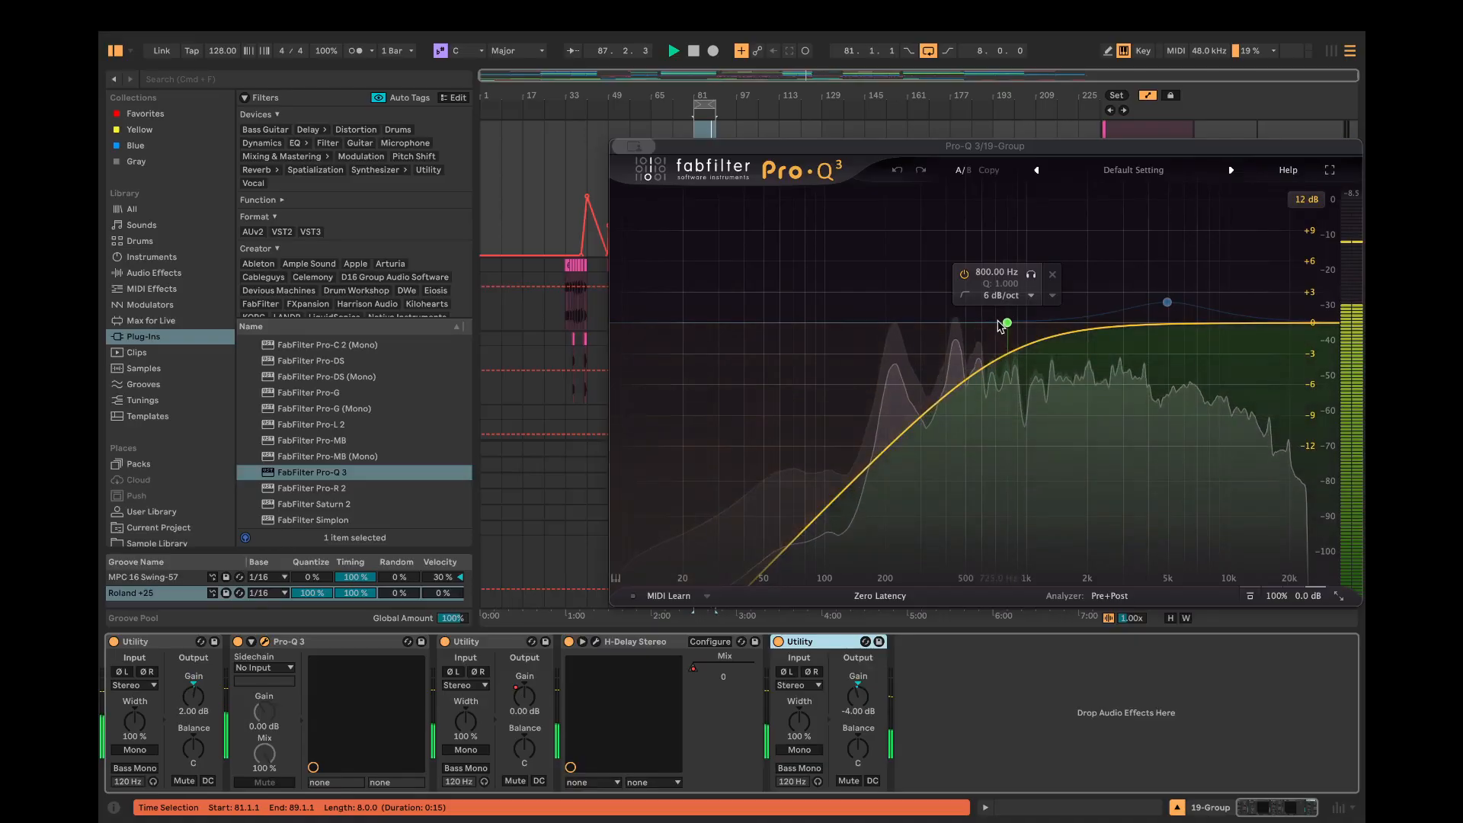
left_click(264, 643)
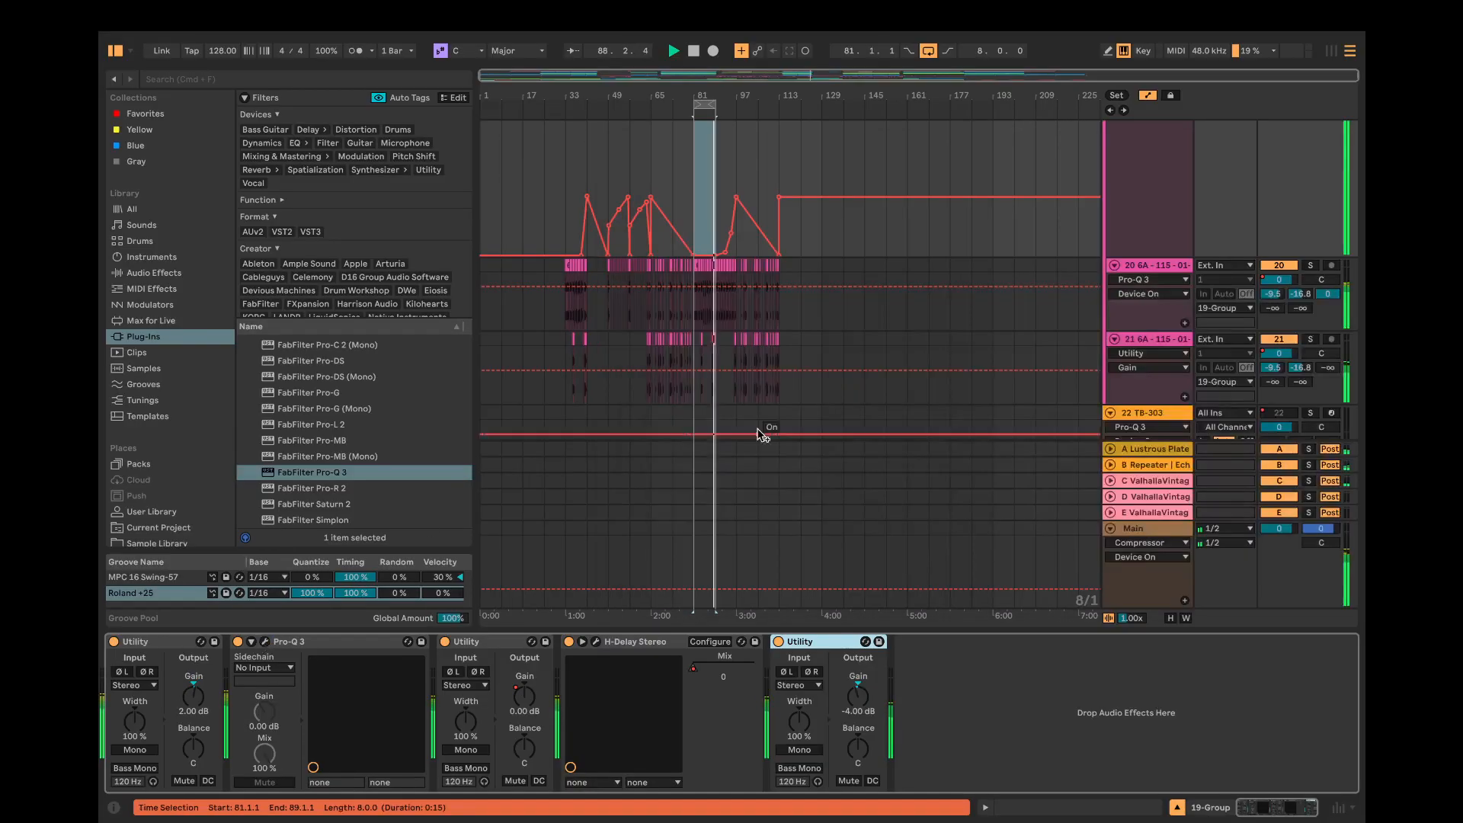
scroll(1169, 200, "up", 3)
scroll(1169, 199, "down", 1)
scroll(1168, 200, "up", 2)
scroll(1169, 199, "up", 2)
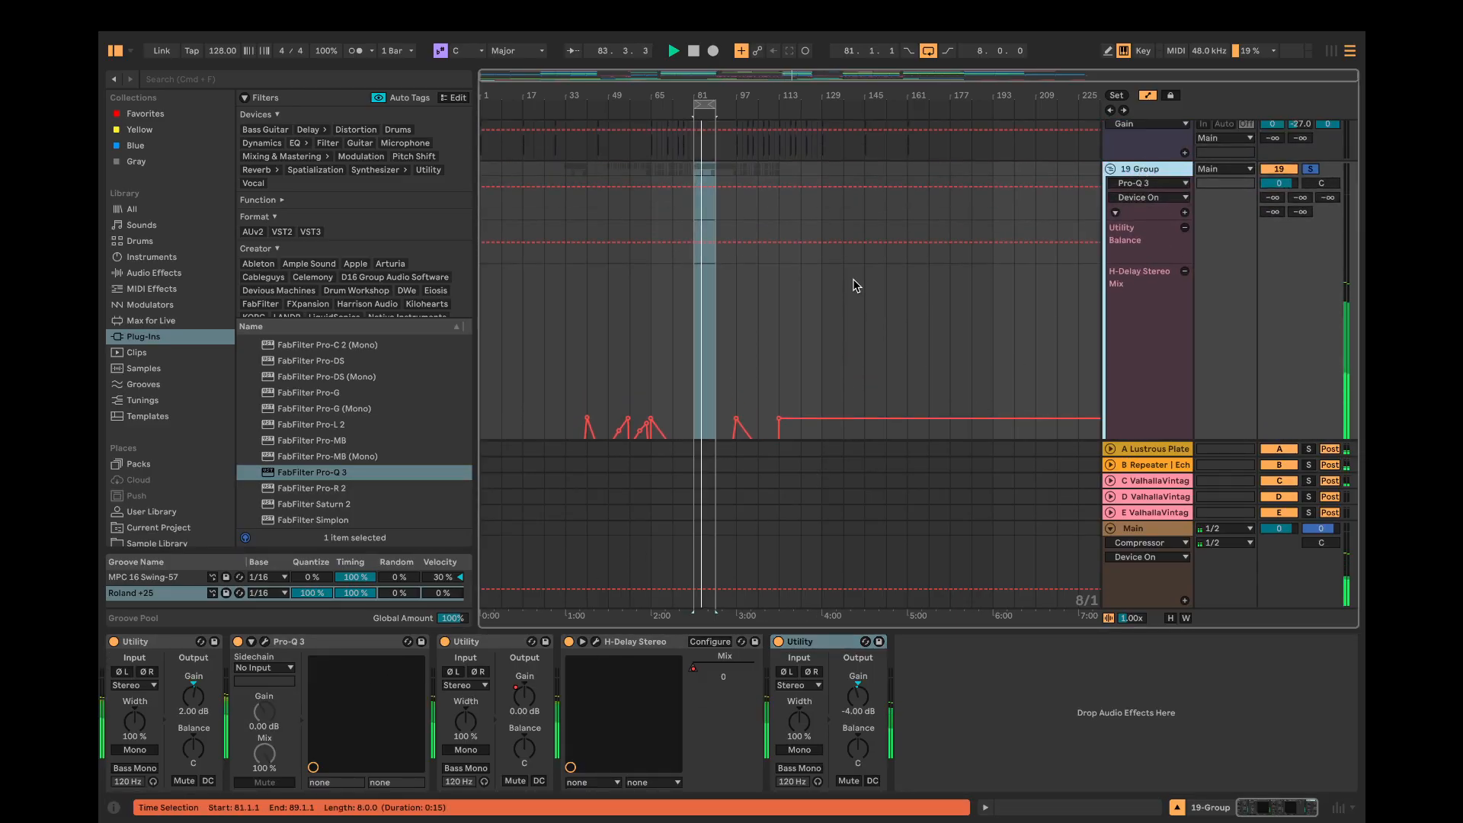
key("space")
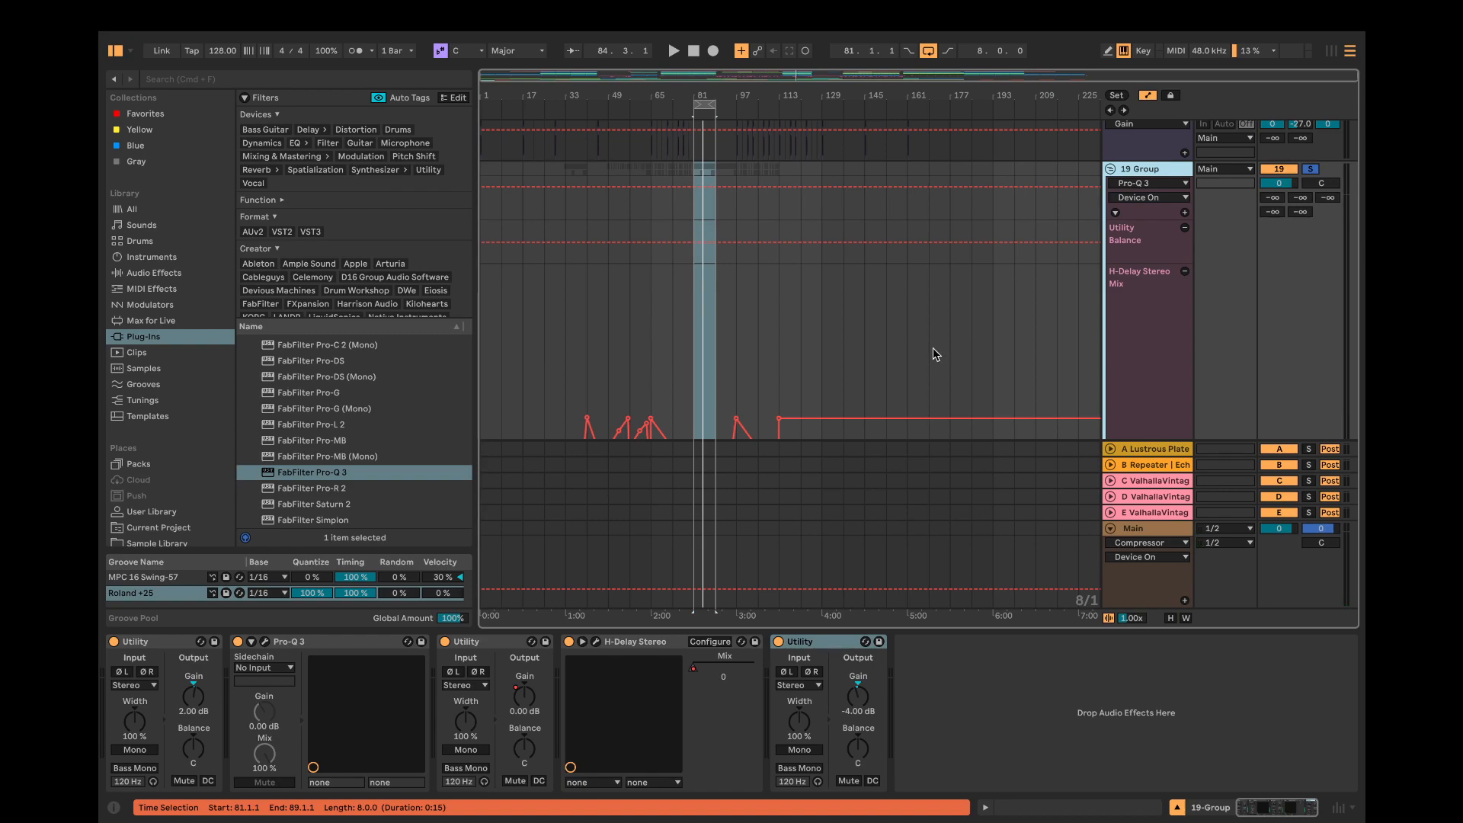
Step: Solo track 20 inside the 19 Group and play it briefly from bar 81
scroll(752, 369, "down", 5)
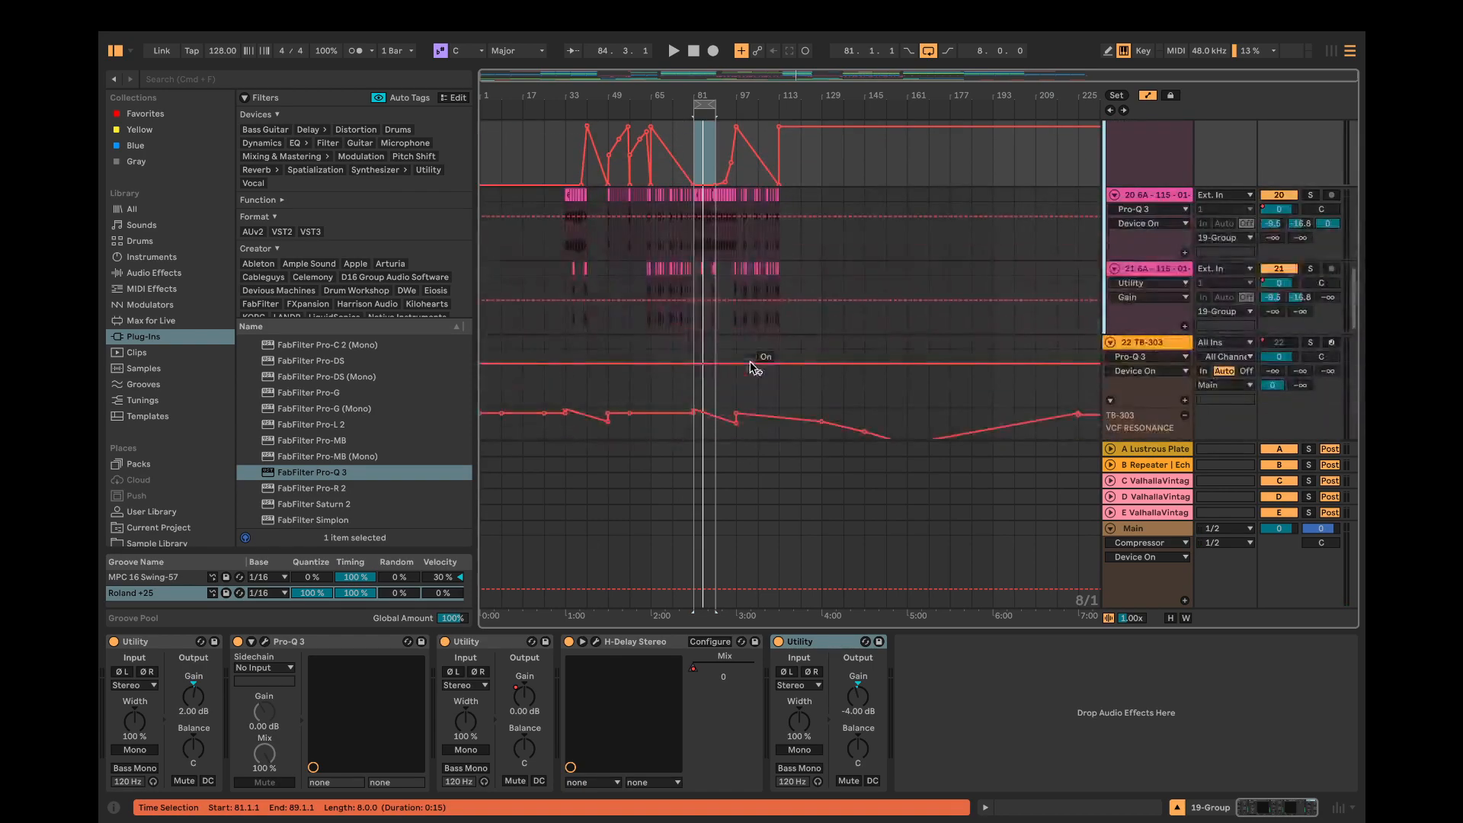
scroll(800, 261, "up", 1)
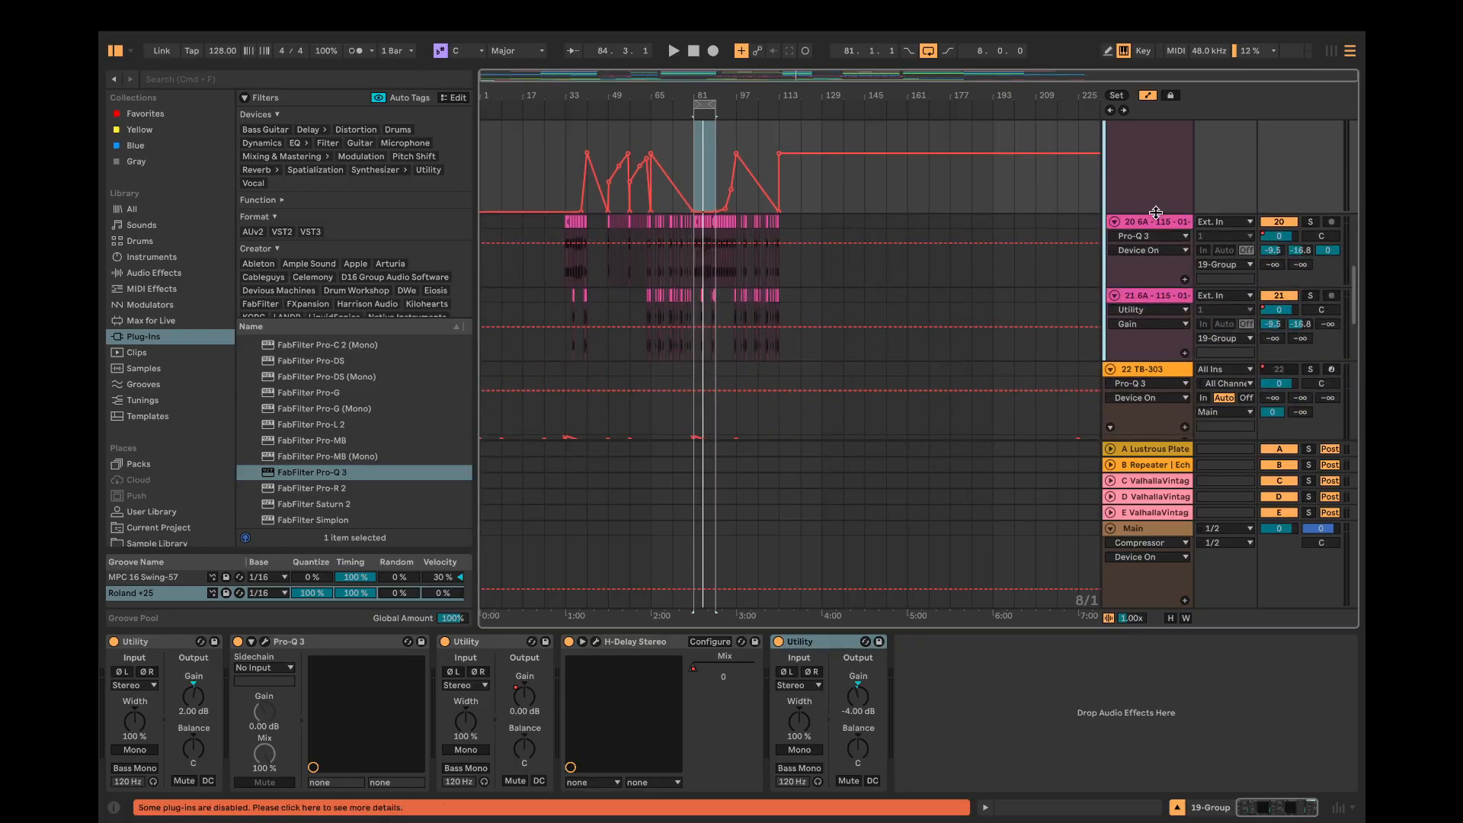
left_click(1310, 221)
key("space")
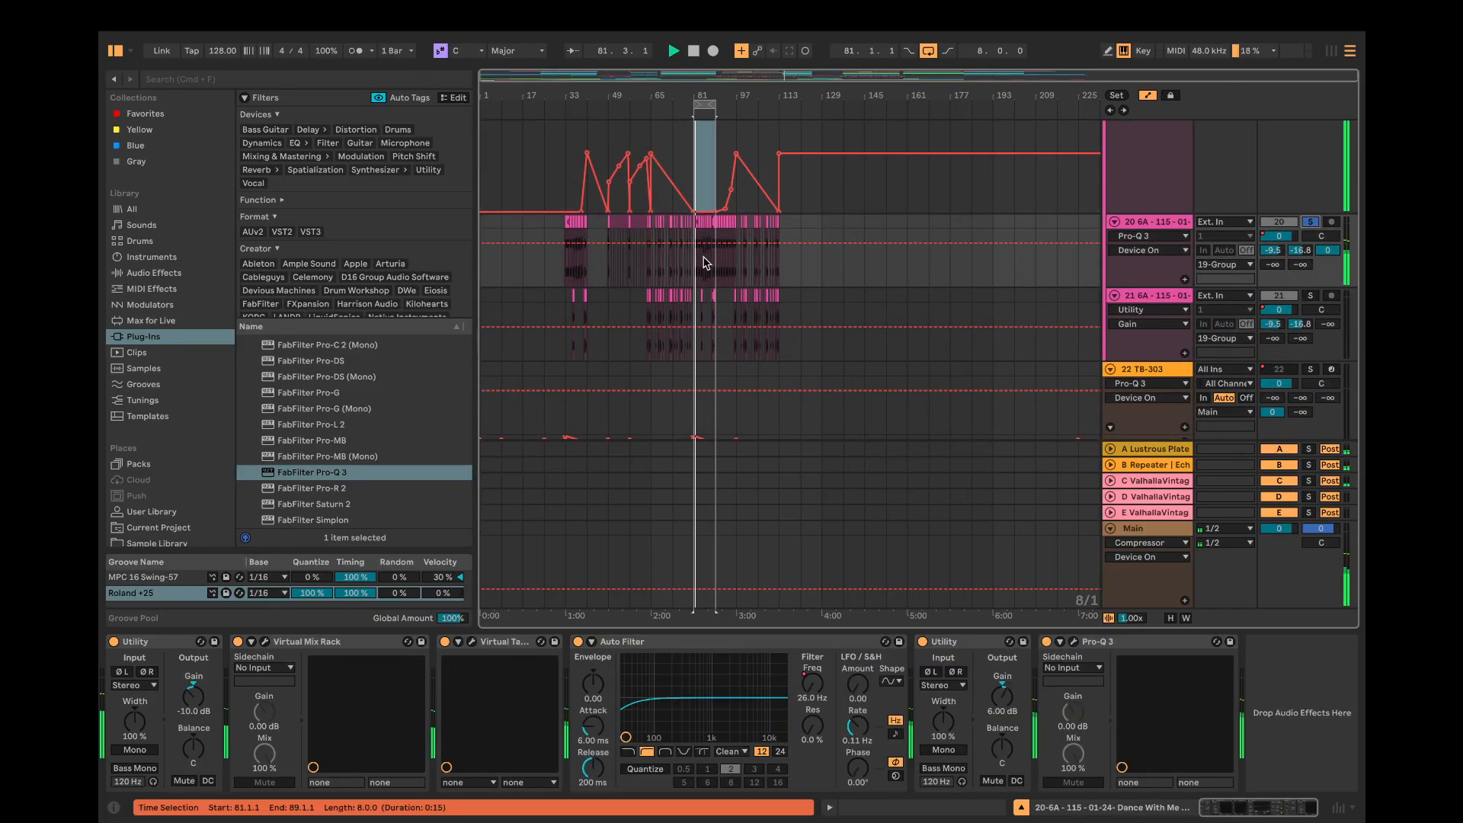
key("space")
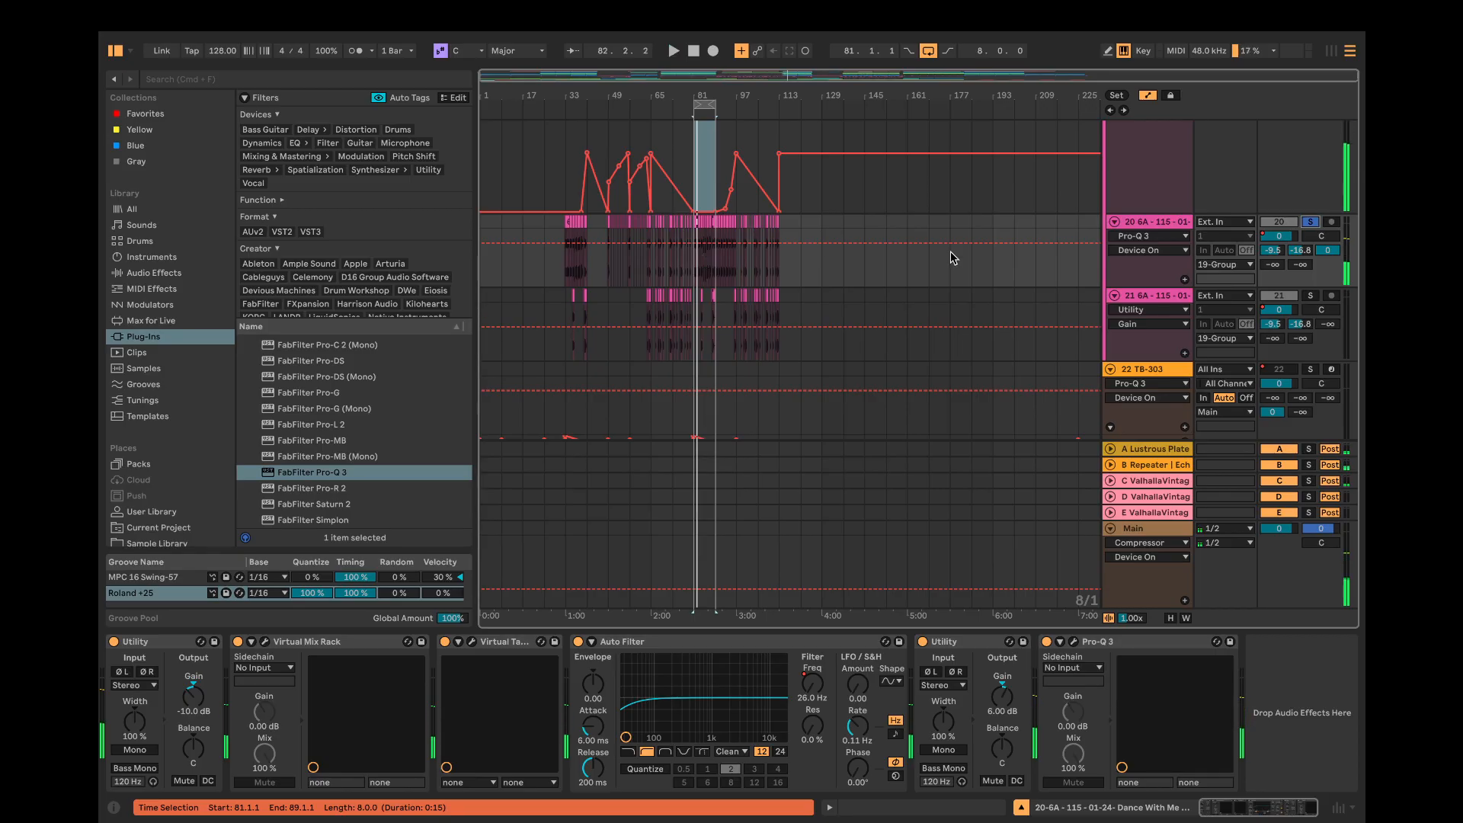
Step: Solo track 21, play it from position 83.3.1 and clear the solo
left_click(1312, 297)
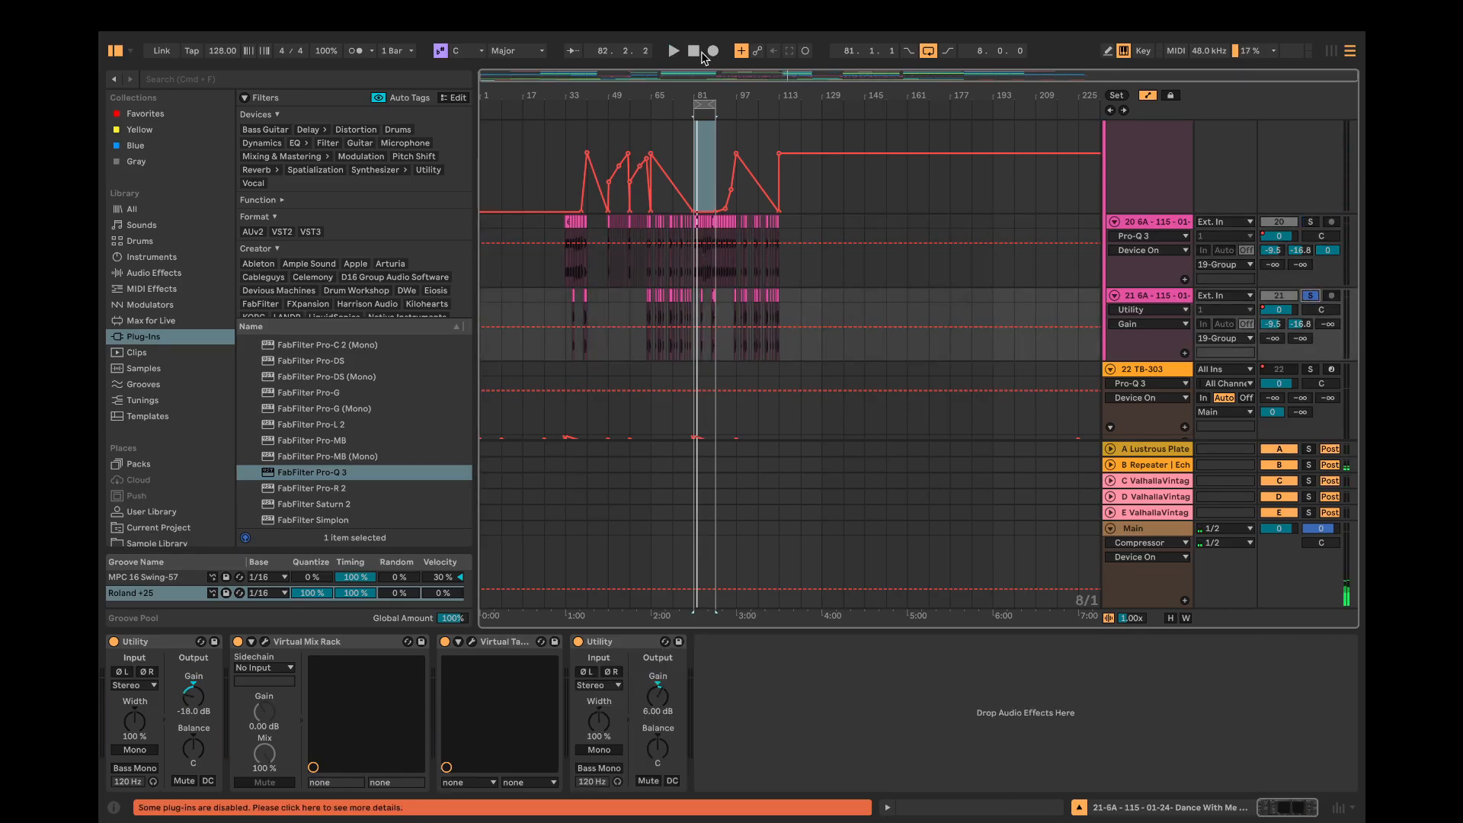
left_click_drag(705, 93, 705, 129)
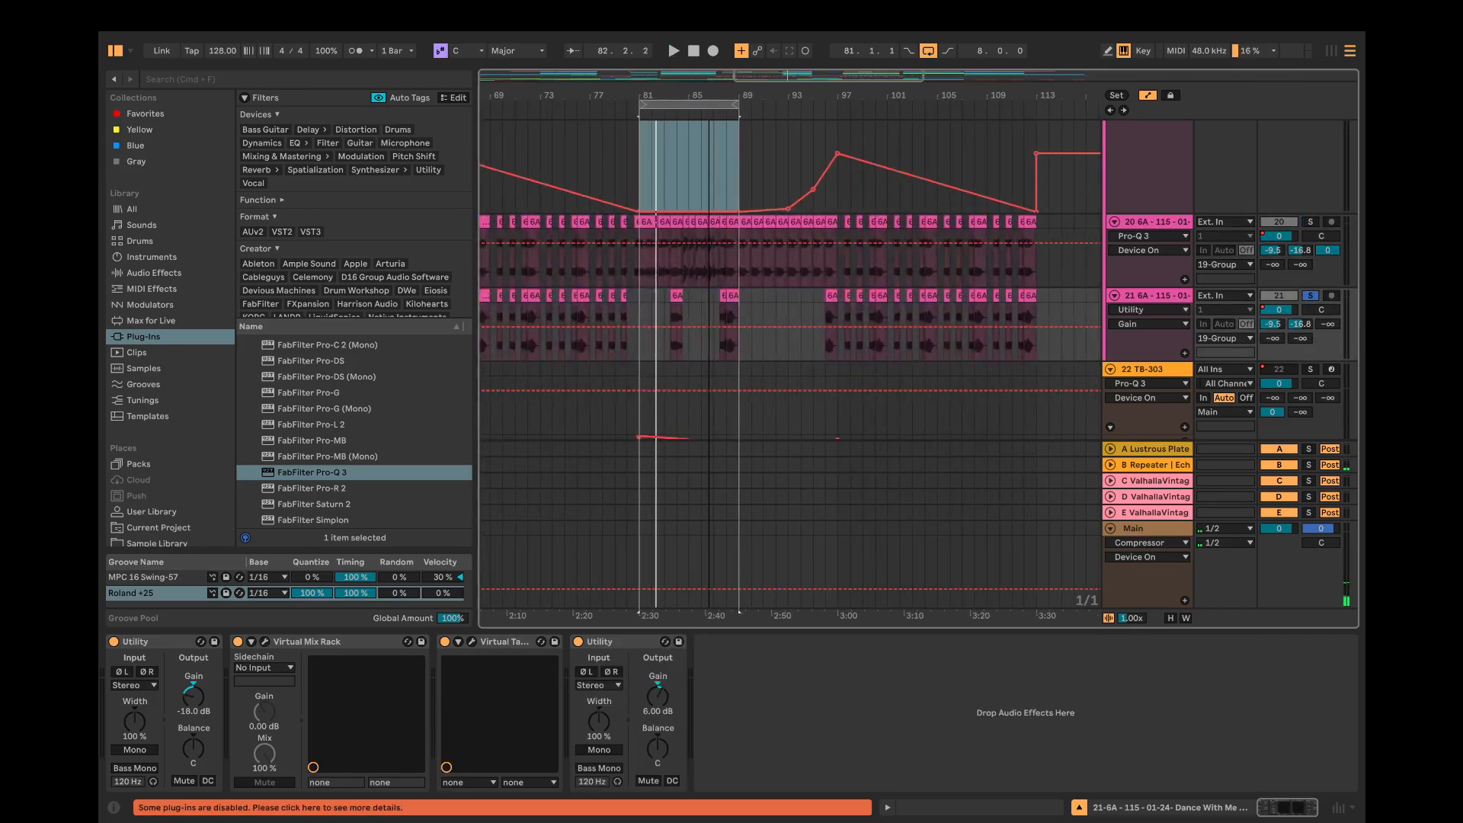
left_click(669, 352)
key("space")
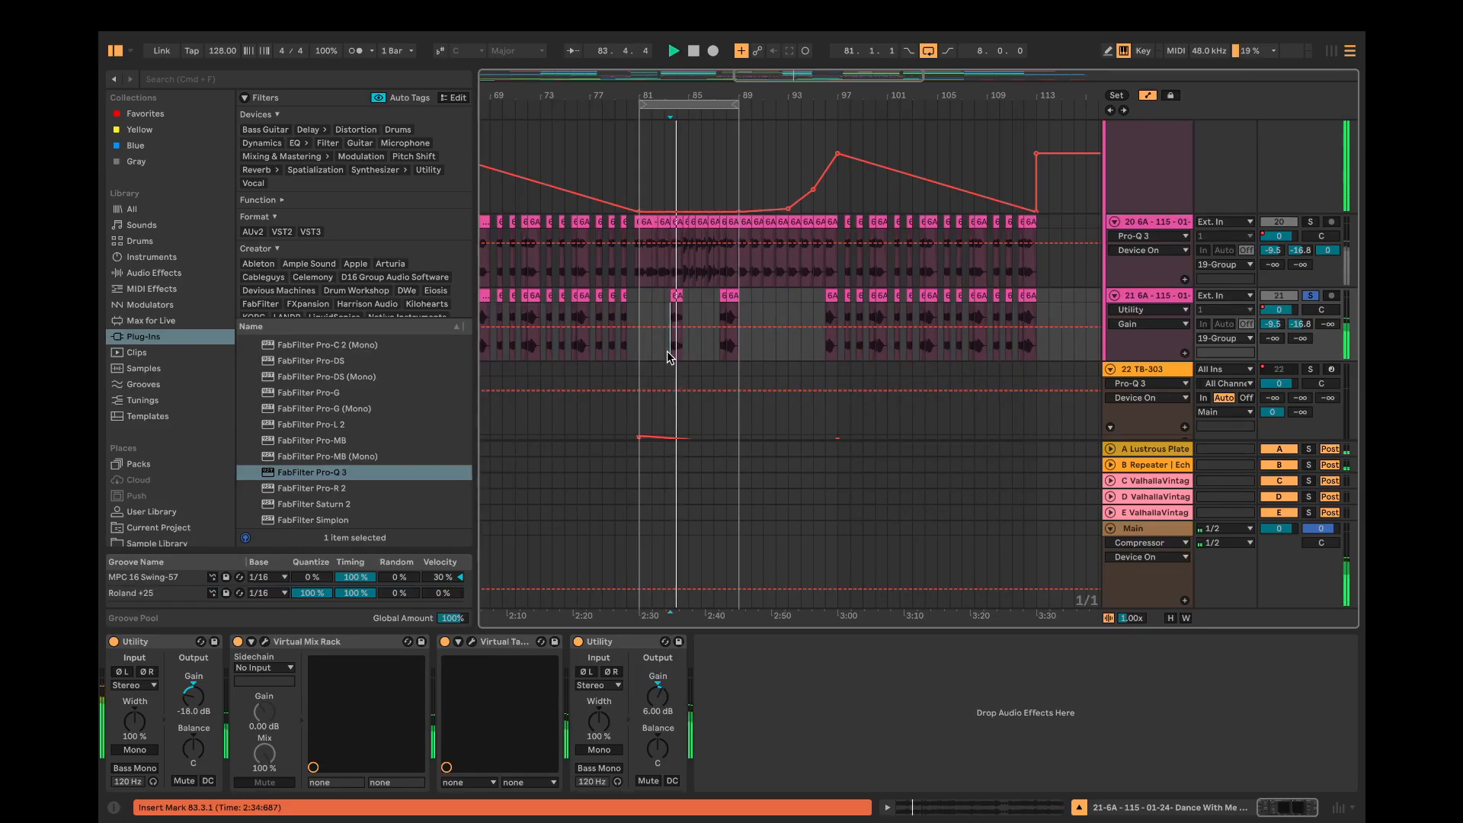
key("space")
left_click(1310, 295)
scroll(1239, 223, "up", 1)
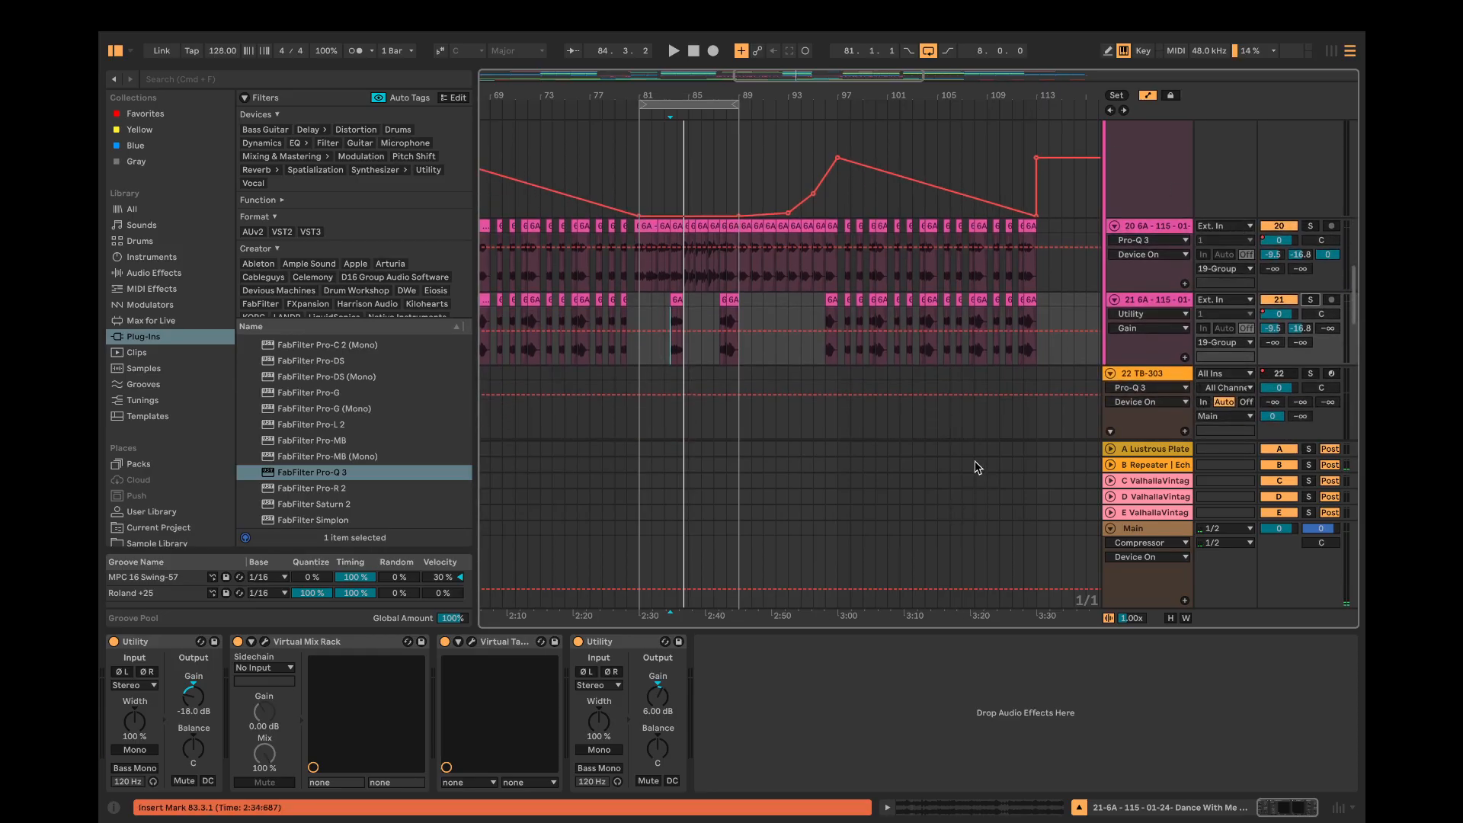
Step: Examine the Pro-Q 3 settings on track 20 and on the 19 Group
left_click(1140, 229)
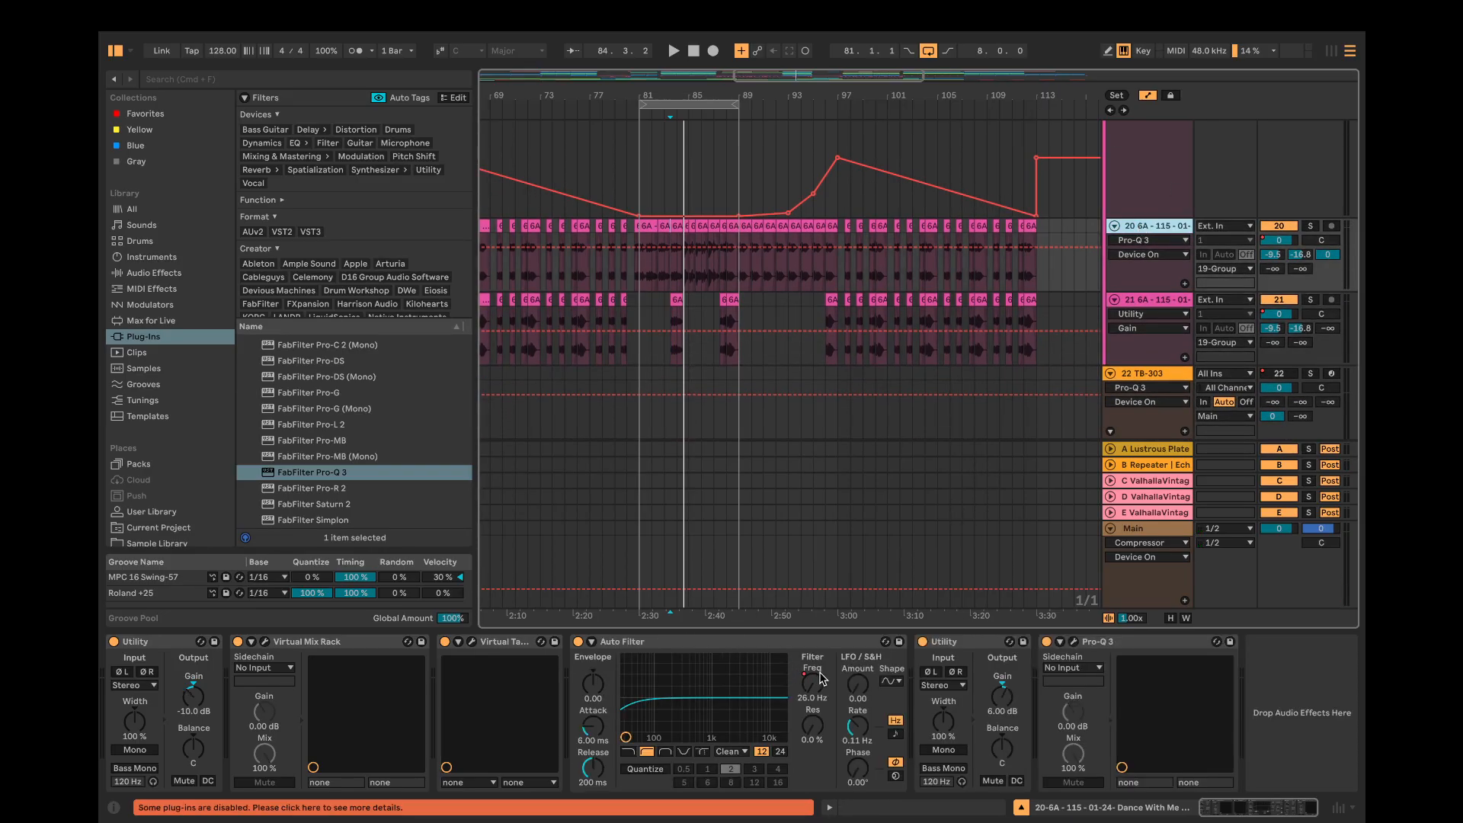
left_click(1074, 642)
left_click(1073, 642)
scroll(1072, 349, "up", 8)
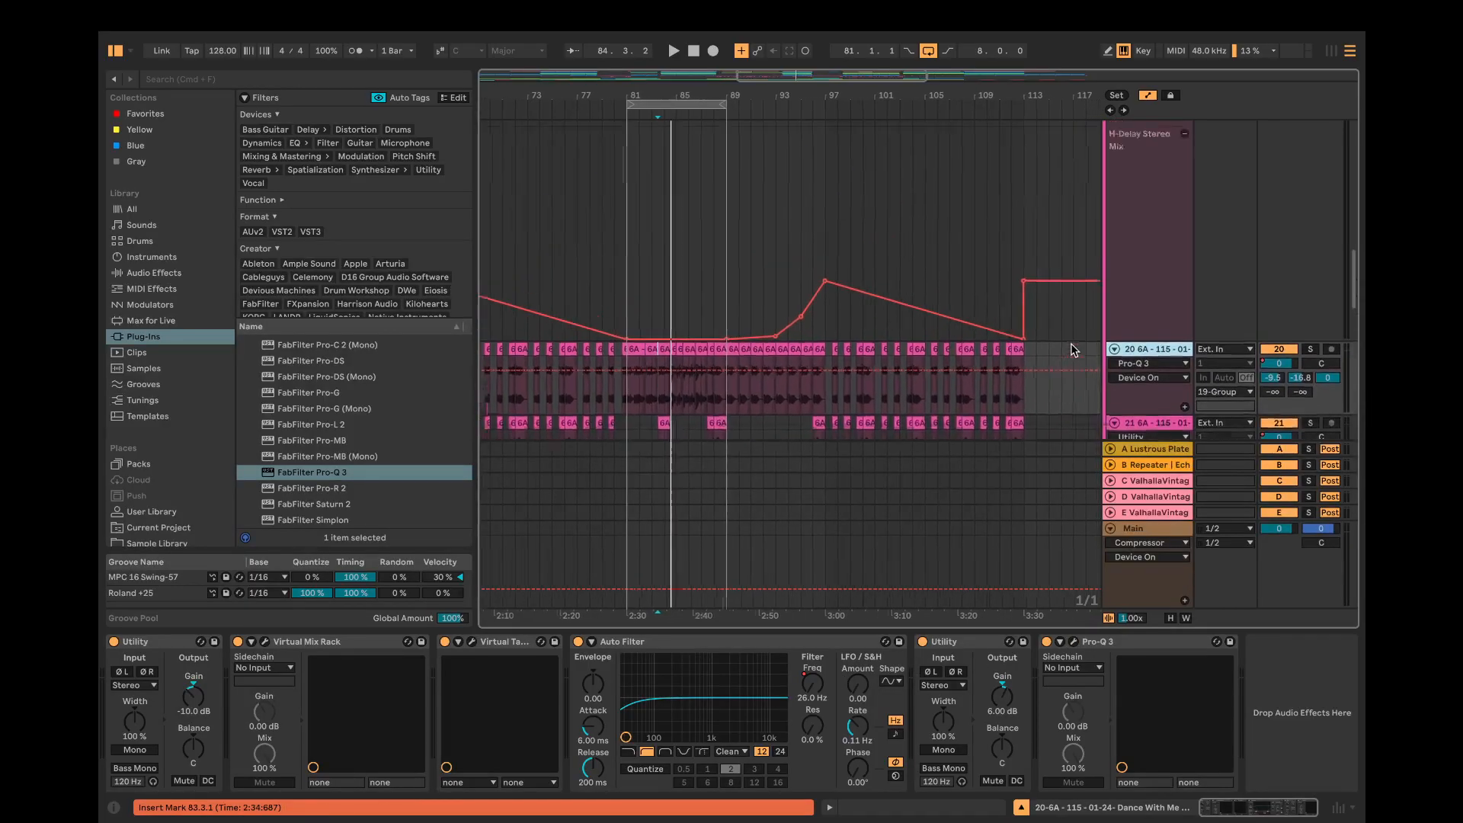
left_click(1161, 194)
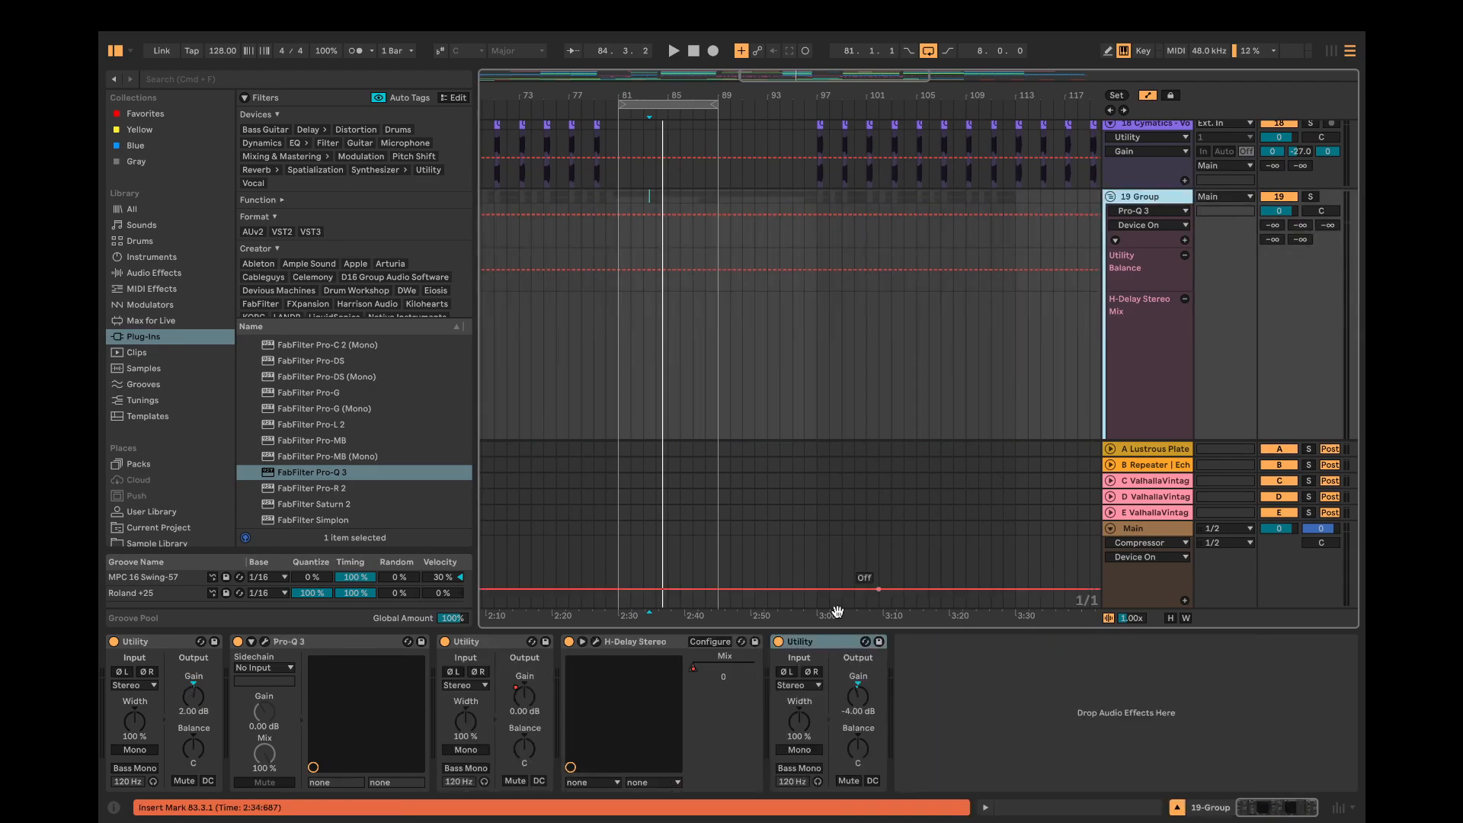
left_click(264, 642)
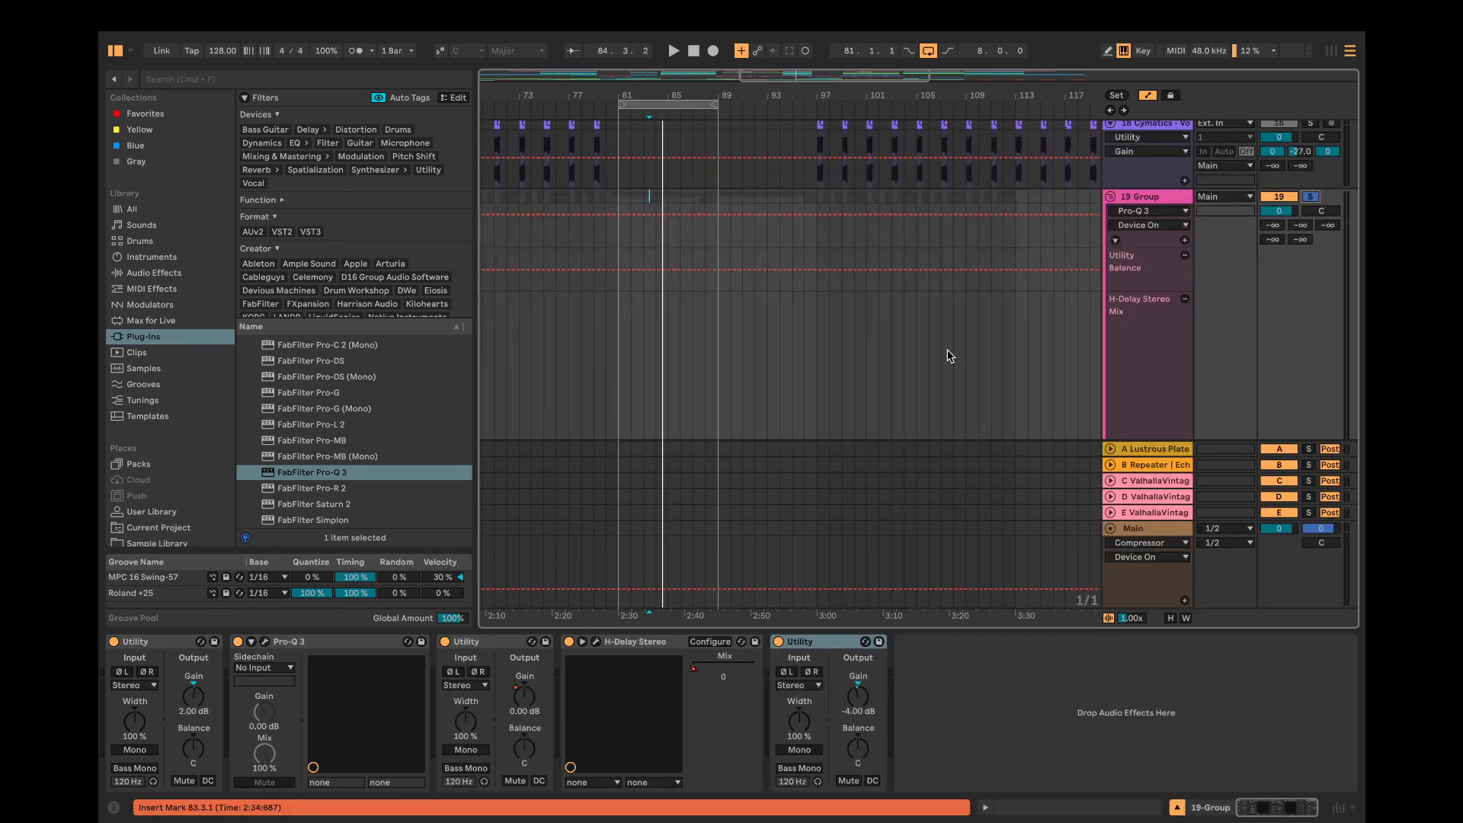
Step: Play the soloed 19 Group from bar 81
left_click(619, 384)
key("space")
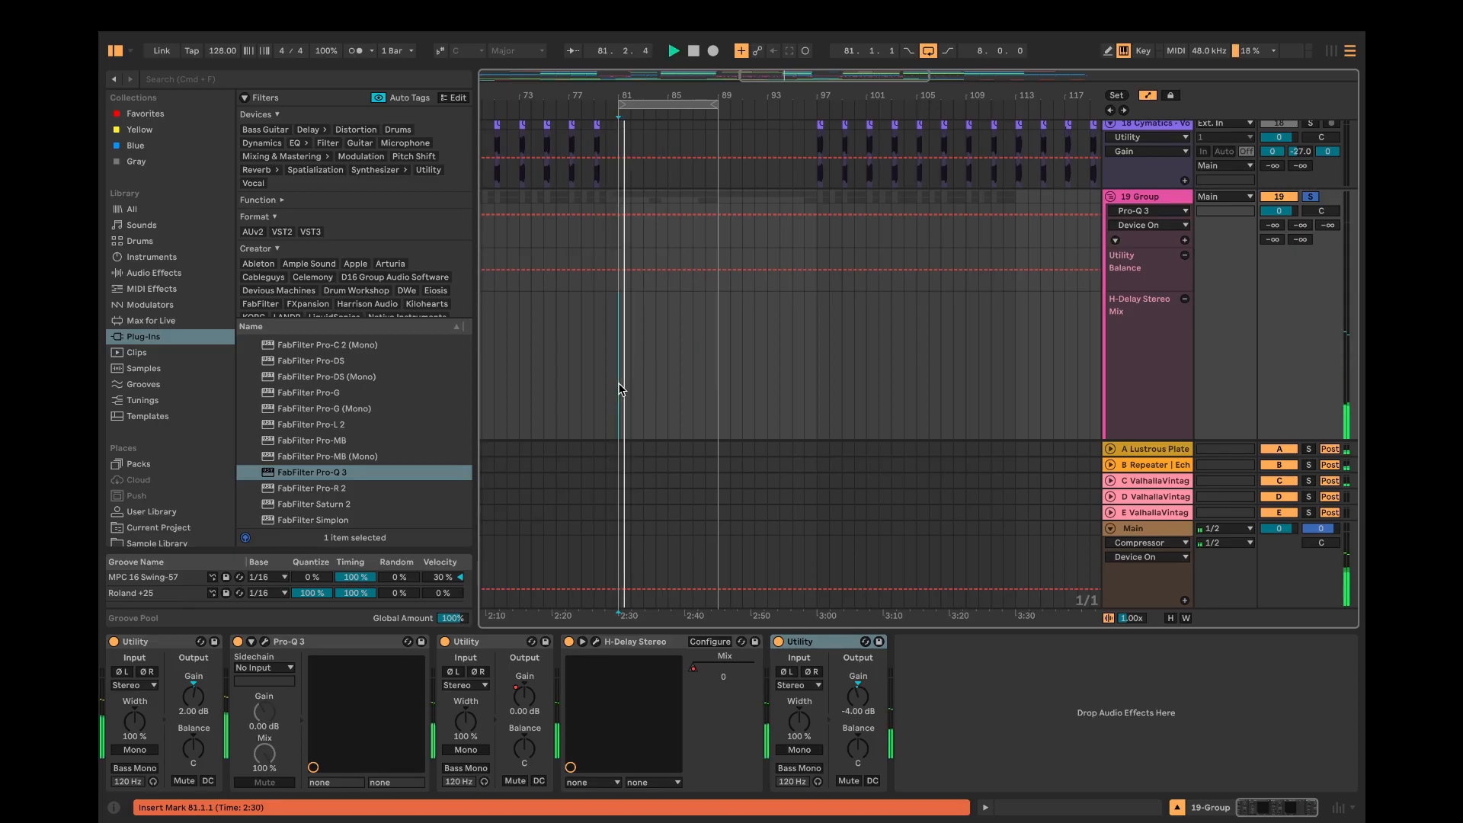
scroll(619, 388, "down", 5)
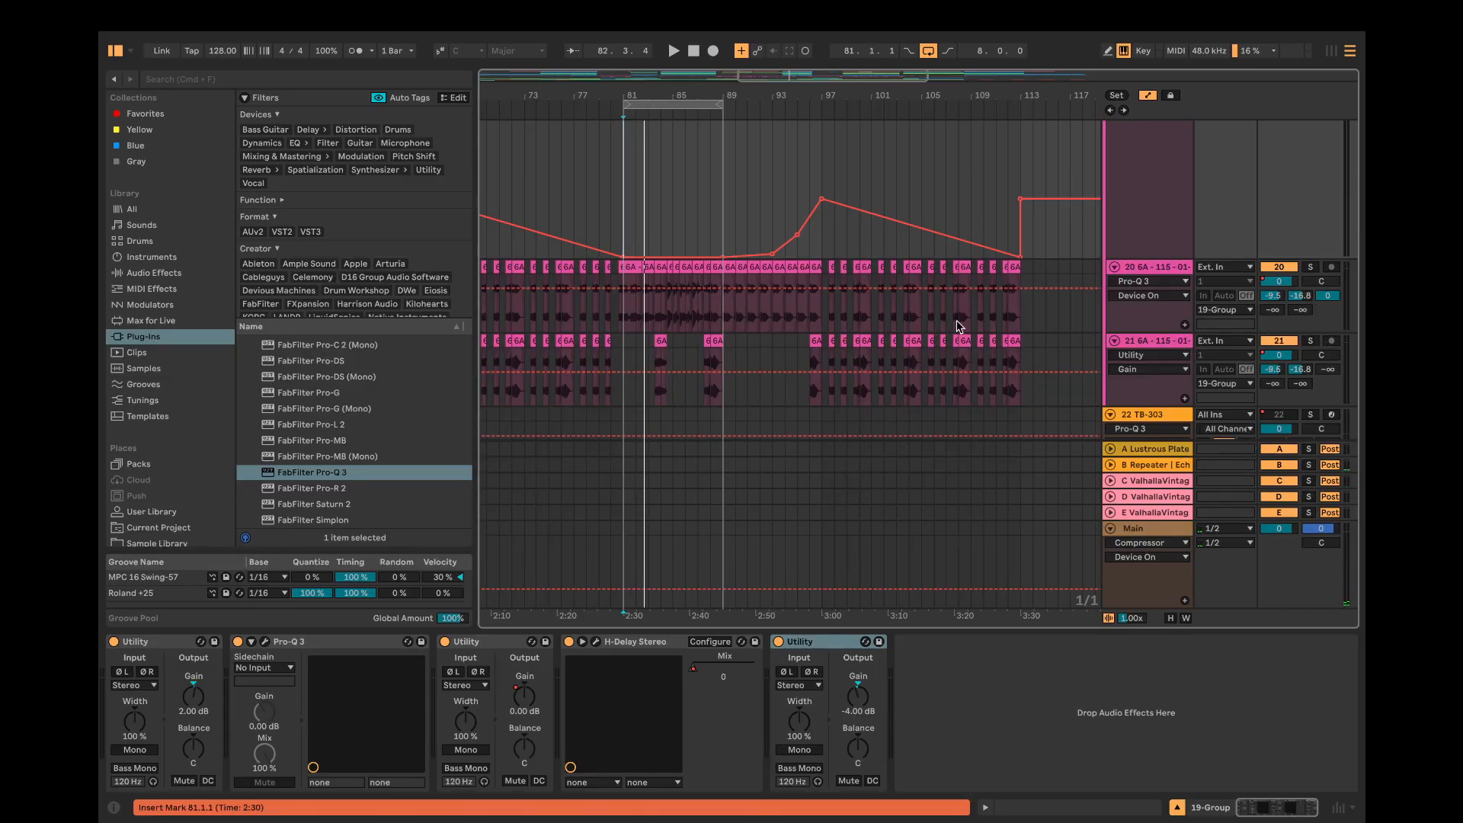
scroll(959, 326, "up", 5)
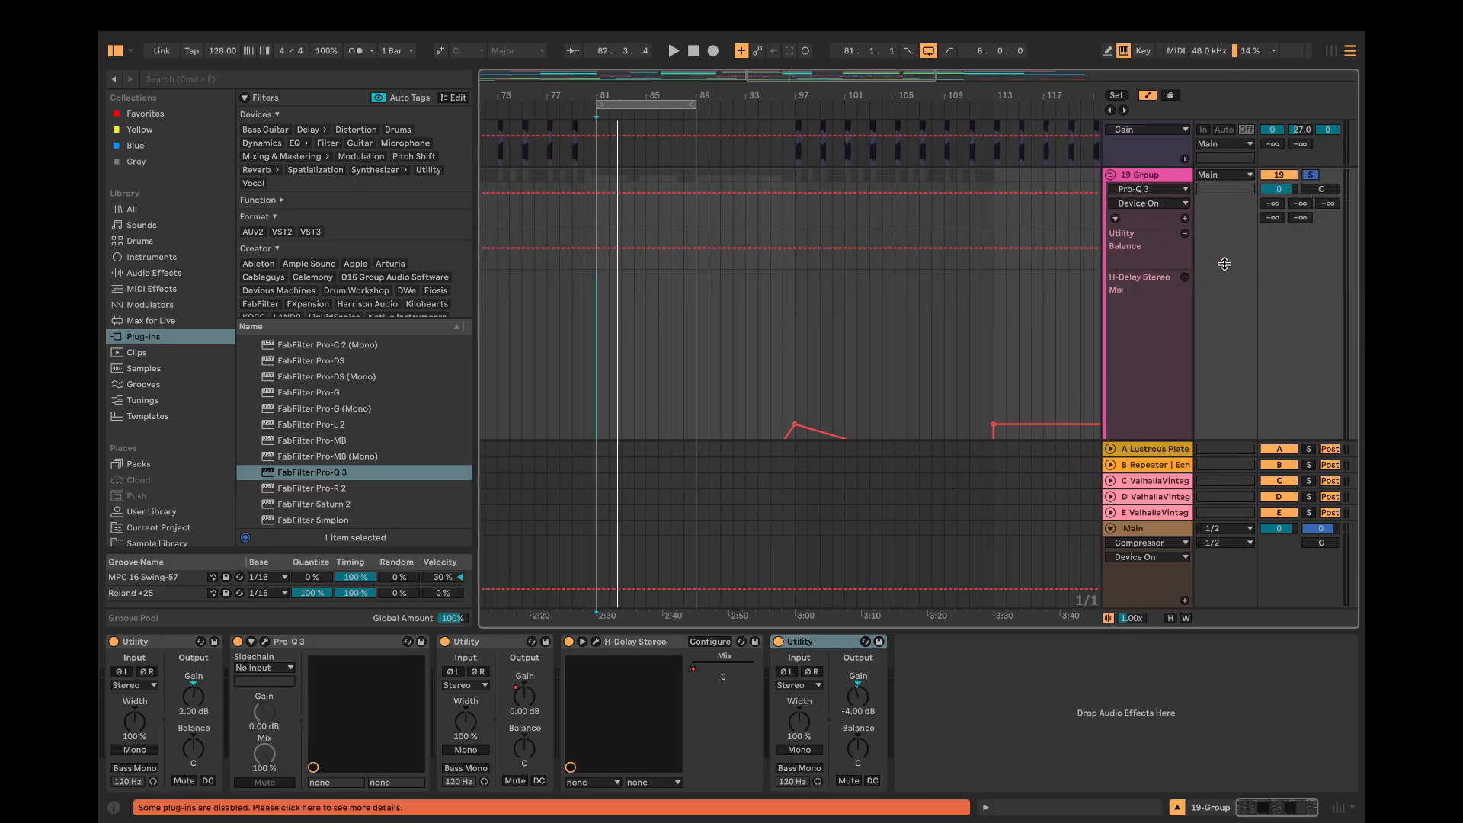
Step: Compare the device chains of the 19 Group and its tracks 20 and 21
left_click(1166, 178)
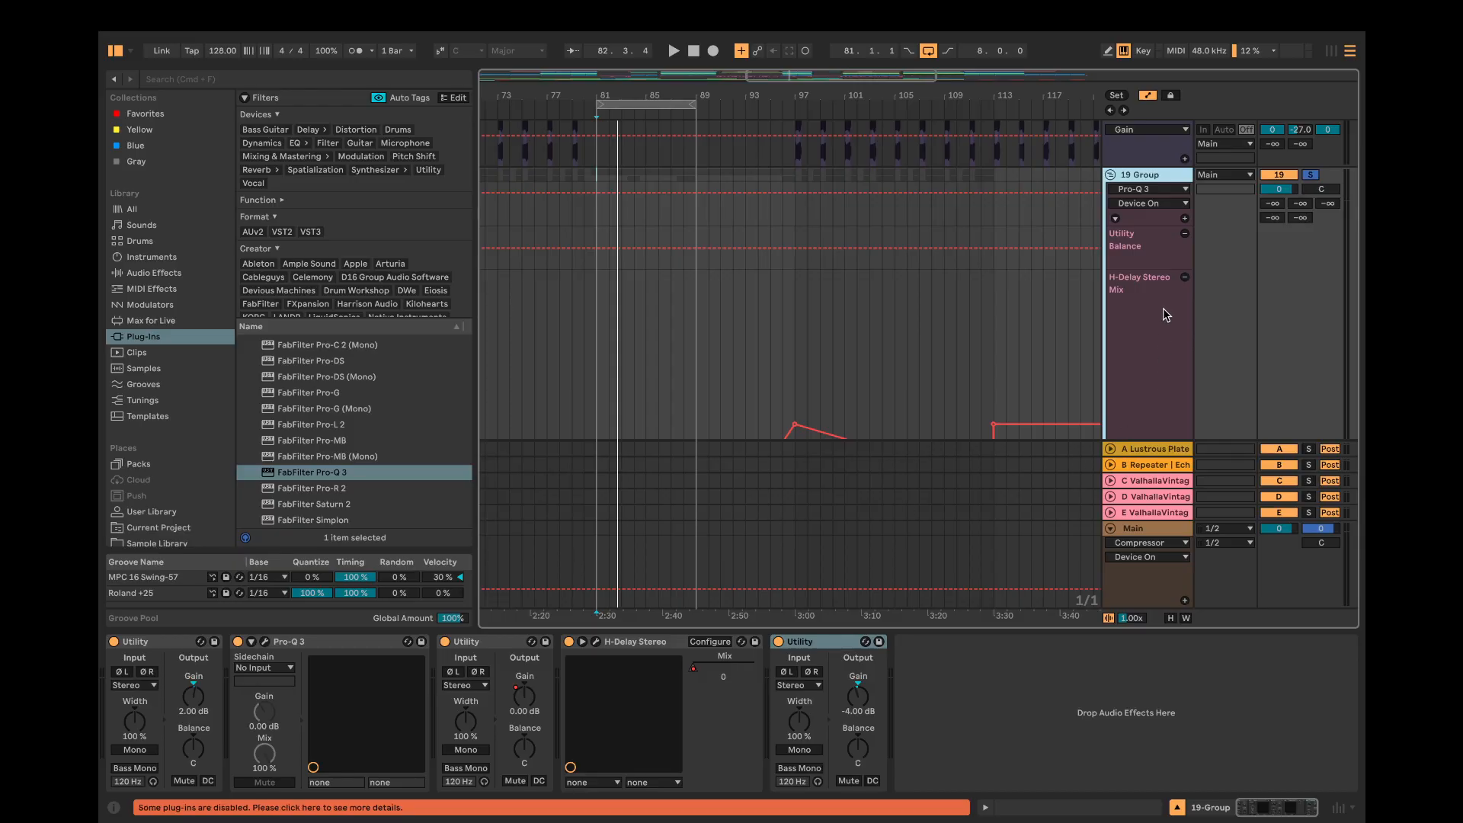
scroll(1165, 313, "down", 5)
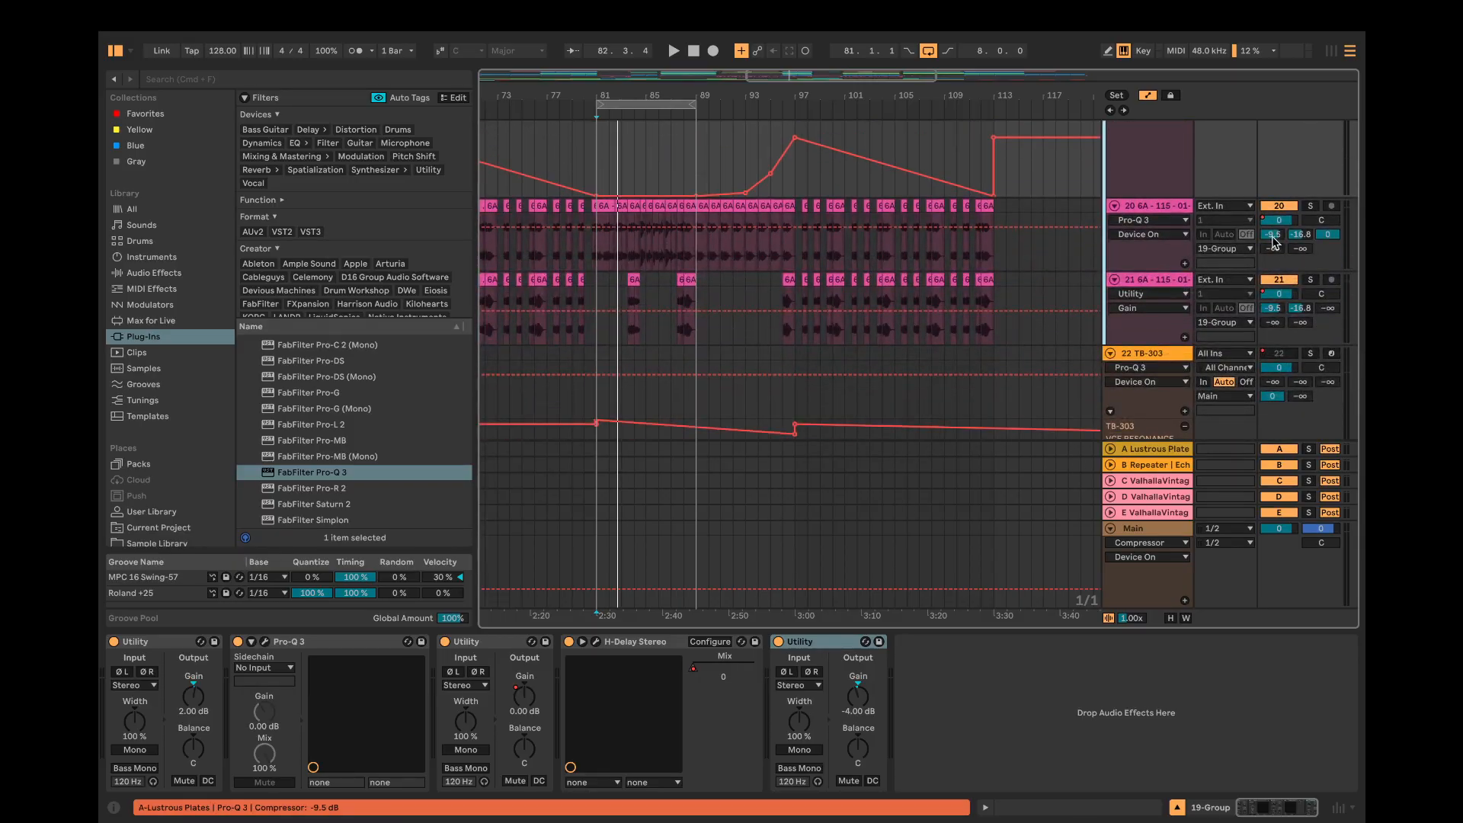
left_click(1171, 208)
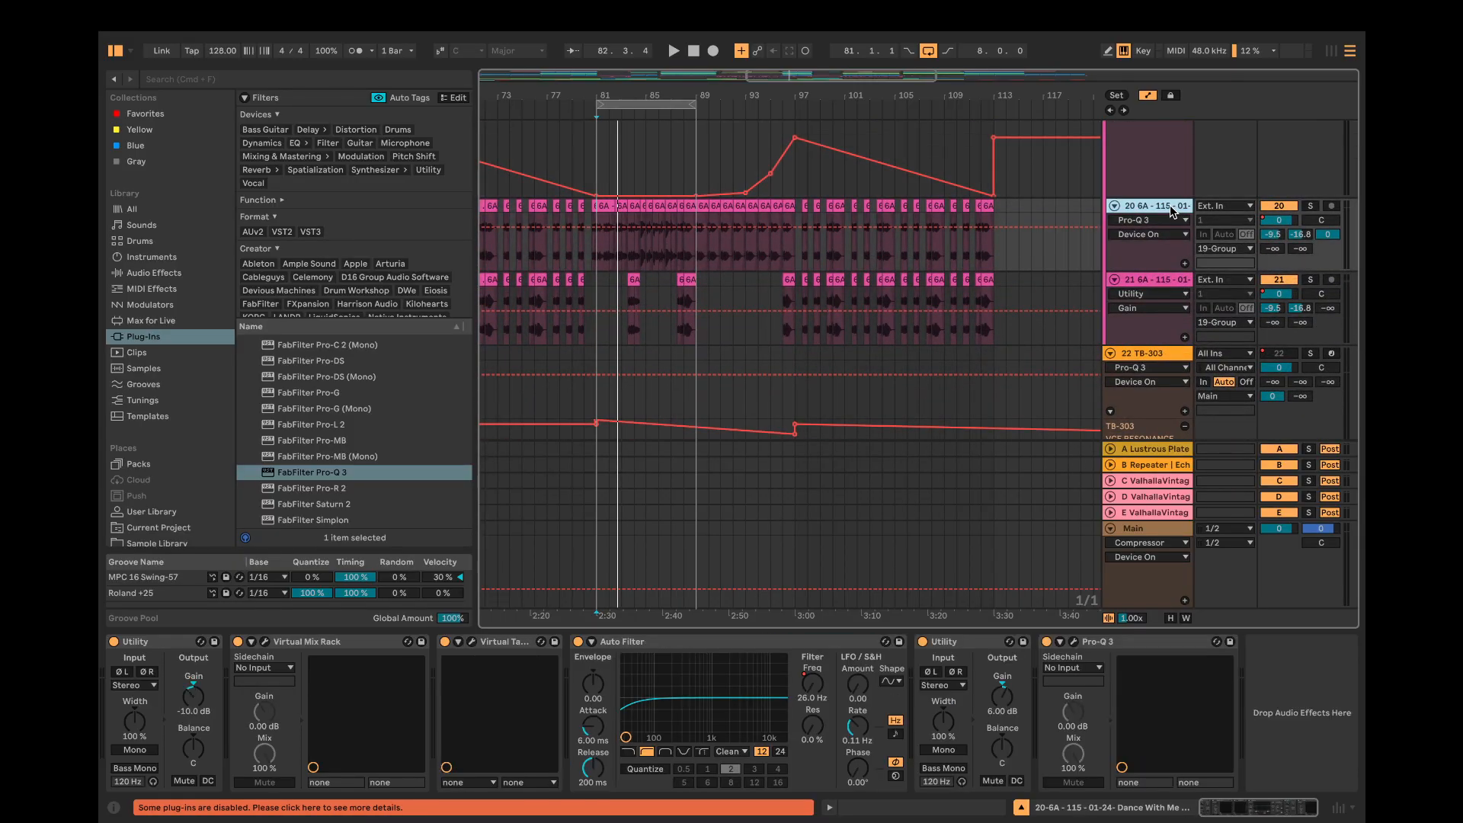
left_click(1157, 285)
left_click(1143, 204)
left_click(1159, 284)
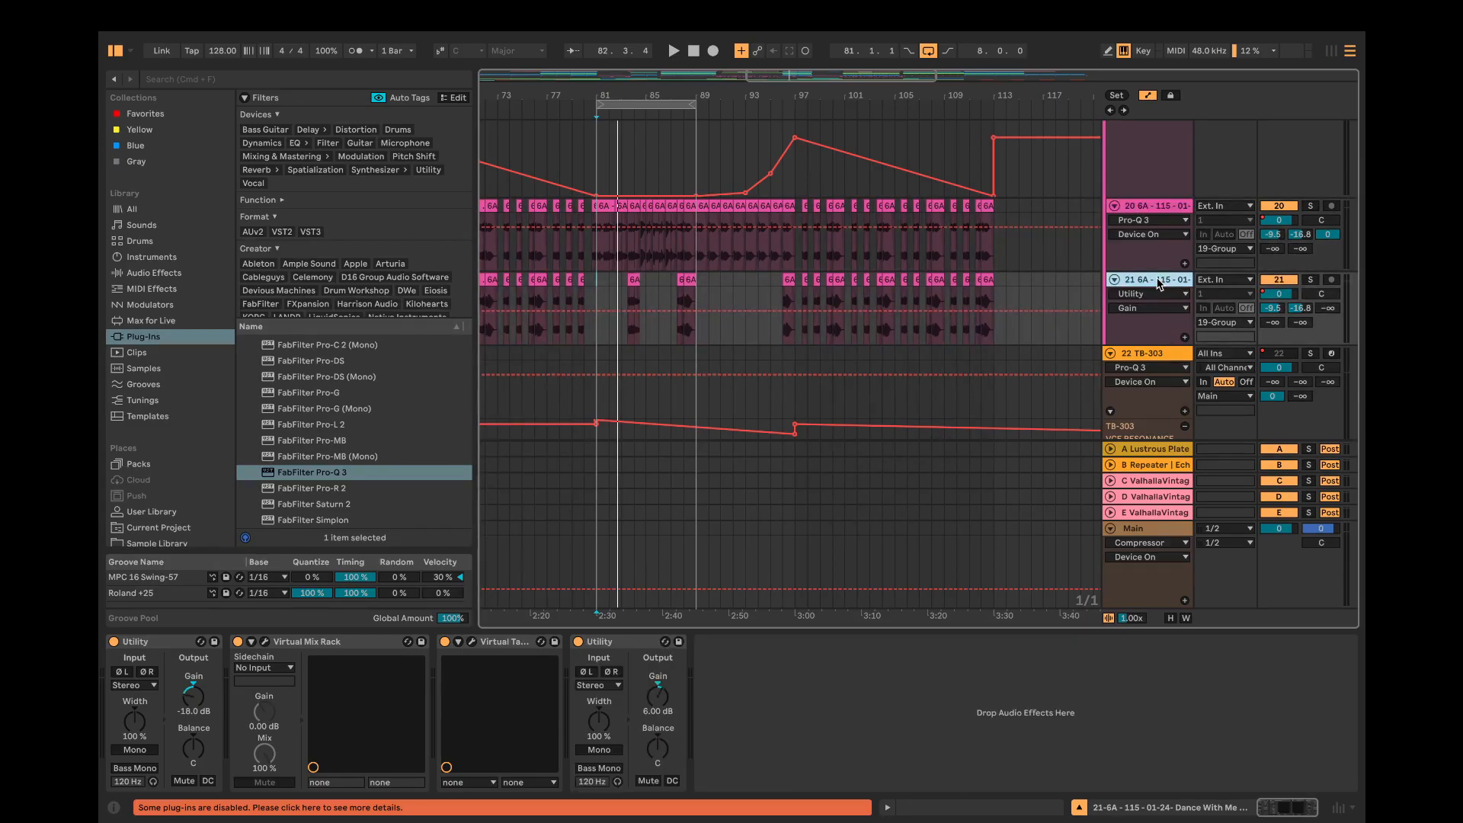
left_click(1160, 207)
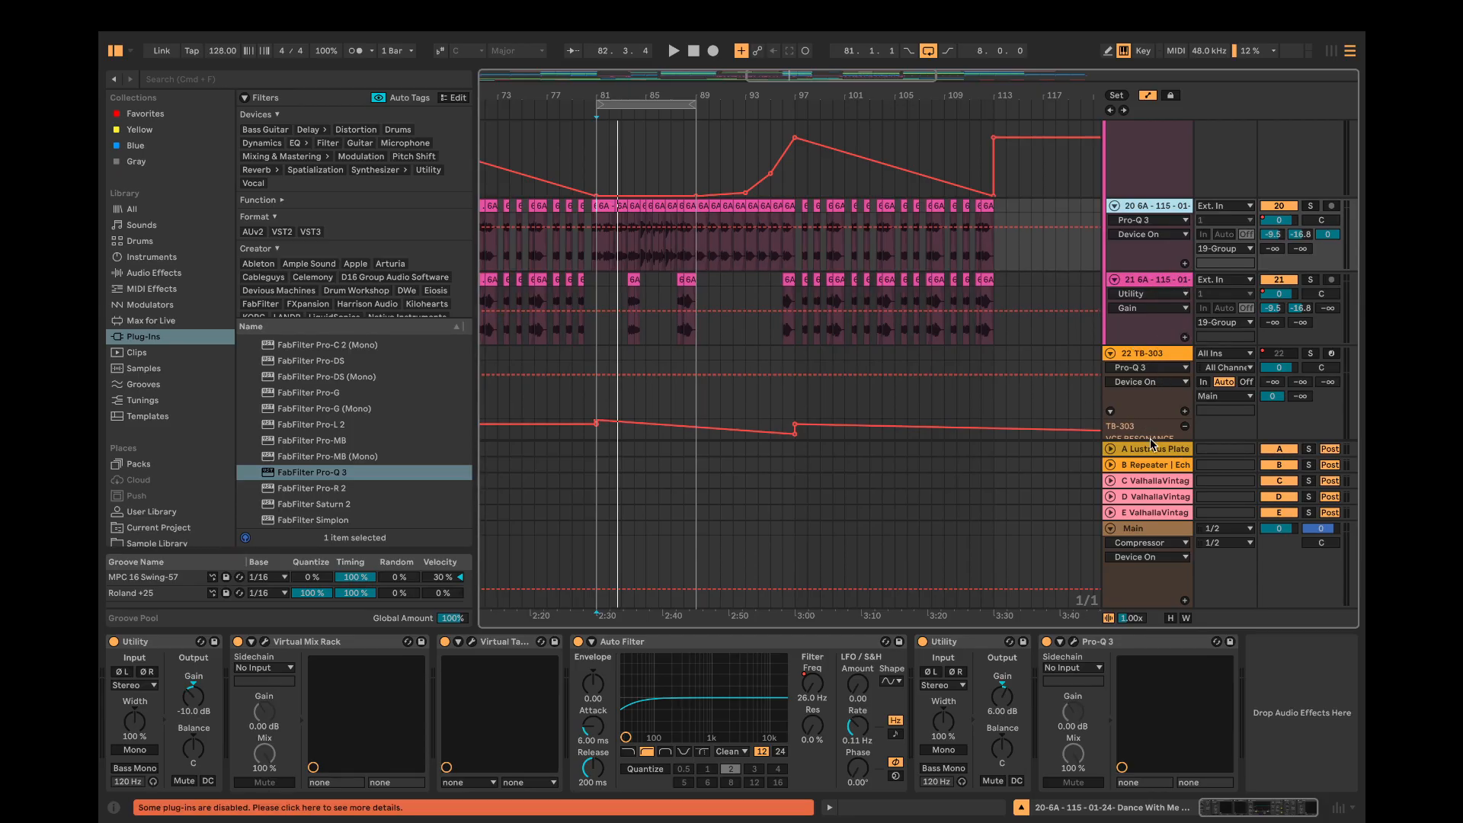
Step: Audition the A Lustrous Plates return in solo from bar 81 and examine its Pro-Q 3 curve
left_click(1311, 448)
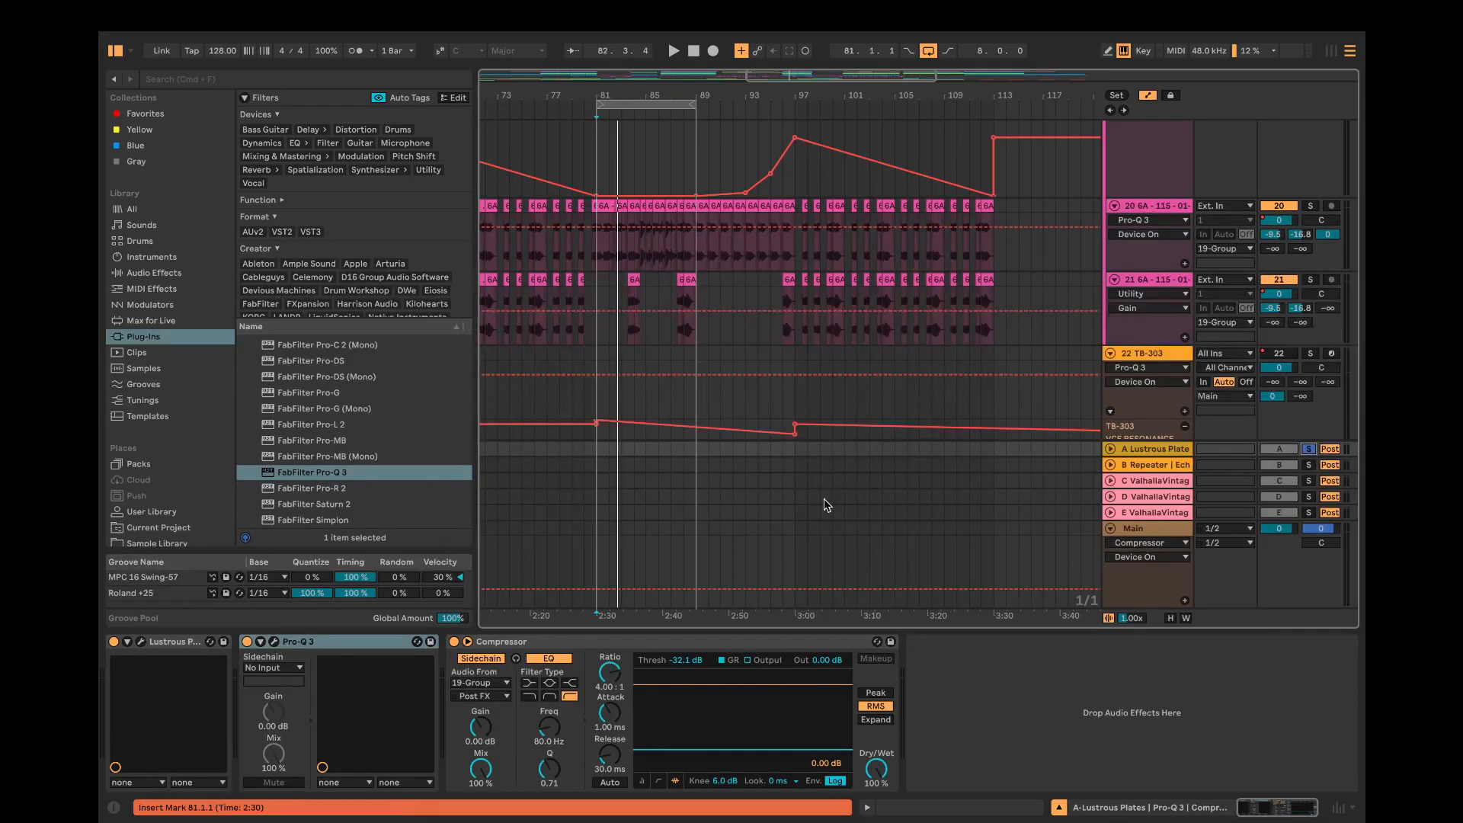
left_click(598, 287)
key("space")
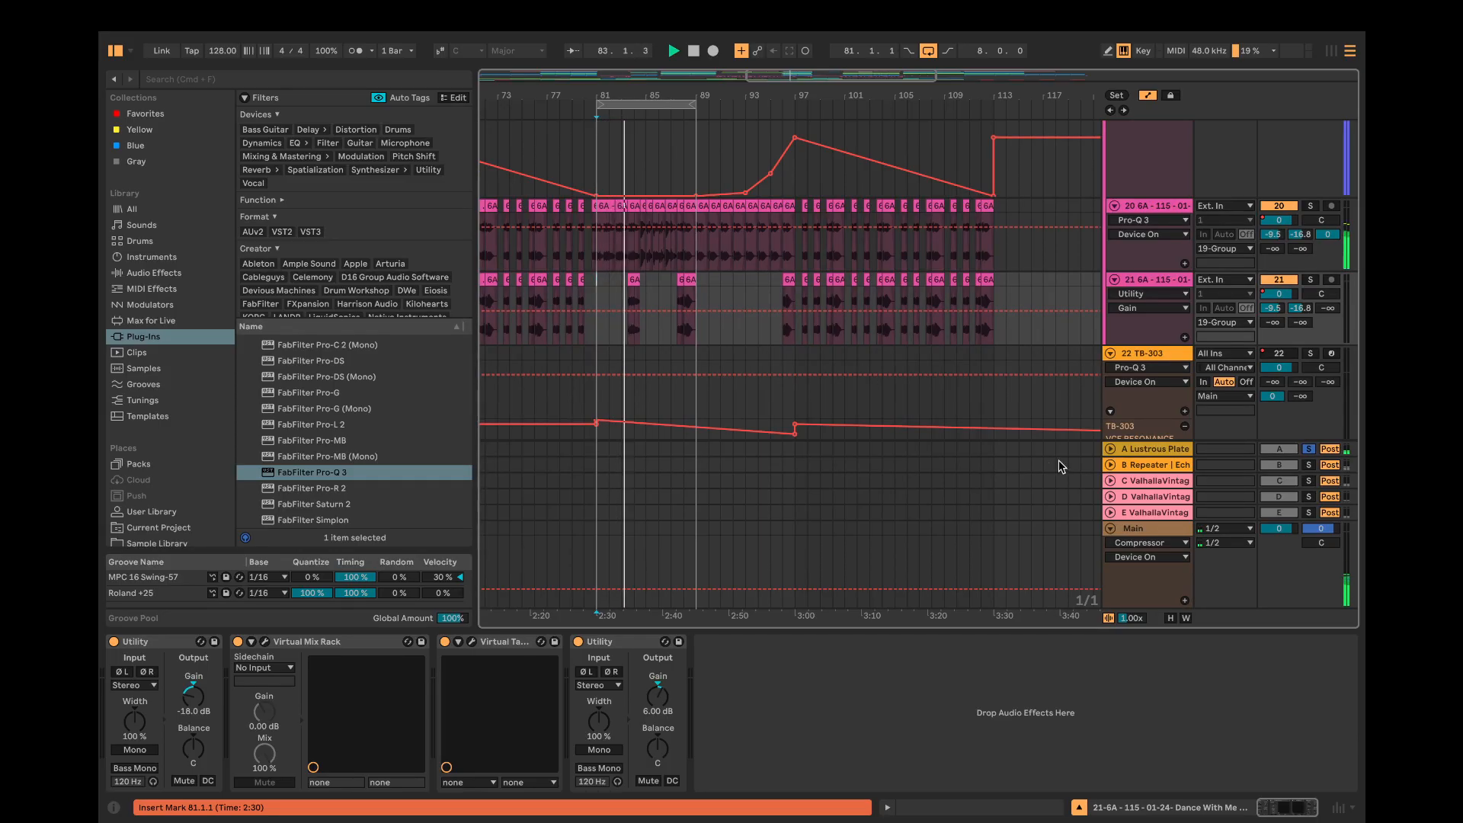
left_click(1143, 448)
left_click(274, 642)
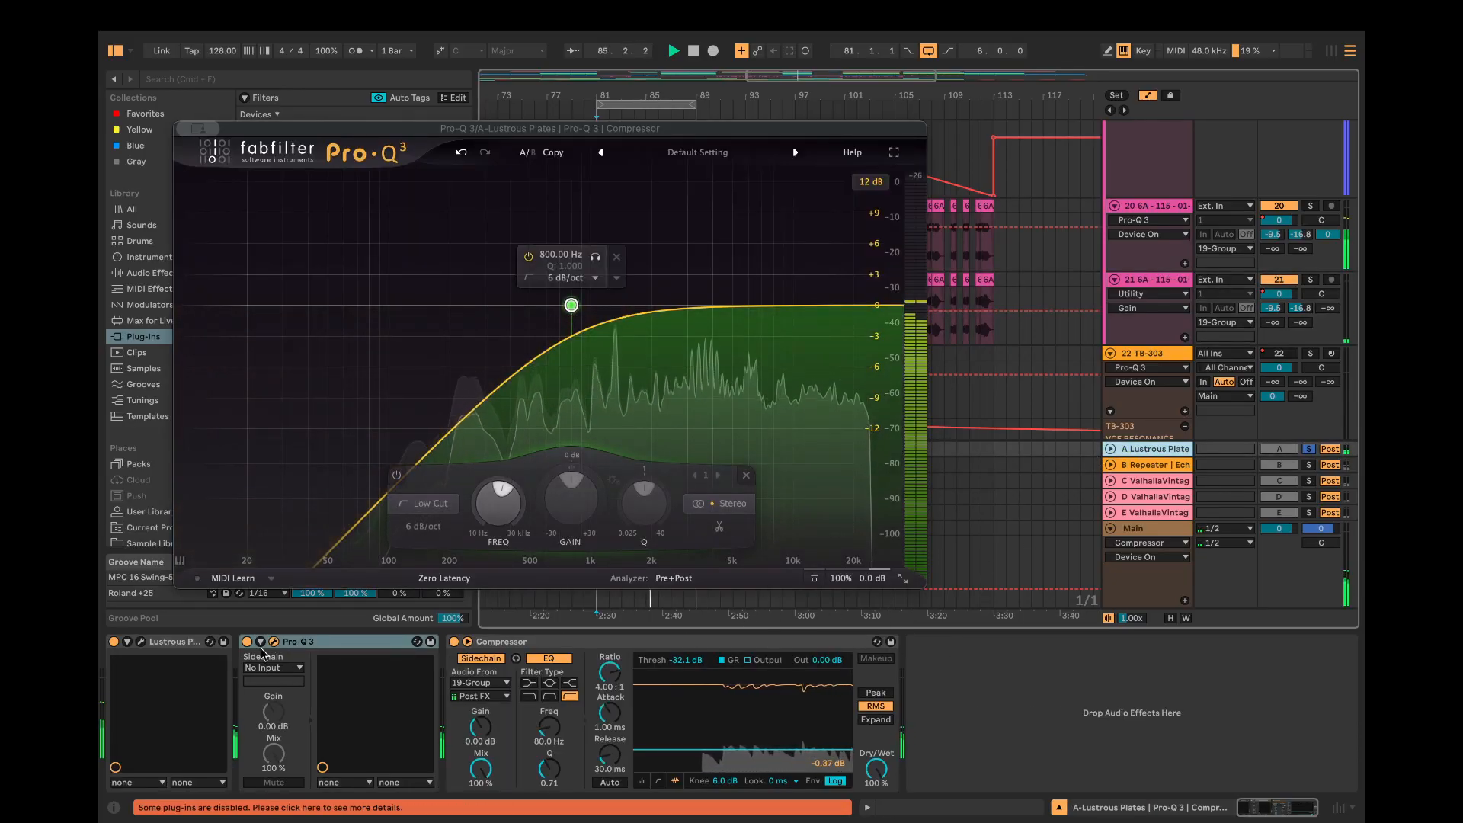
key("super+w")
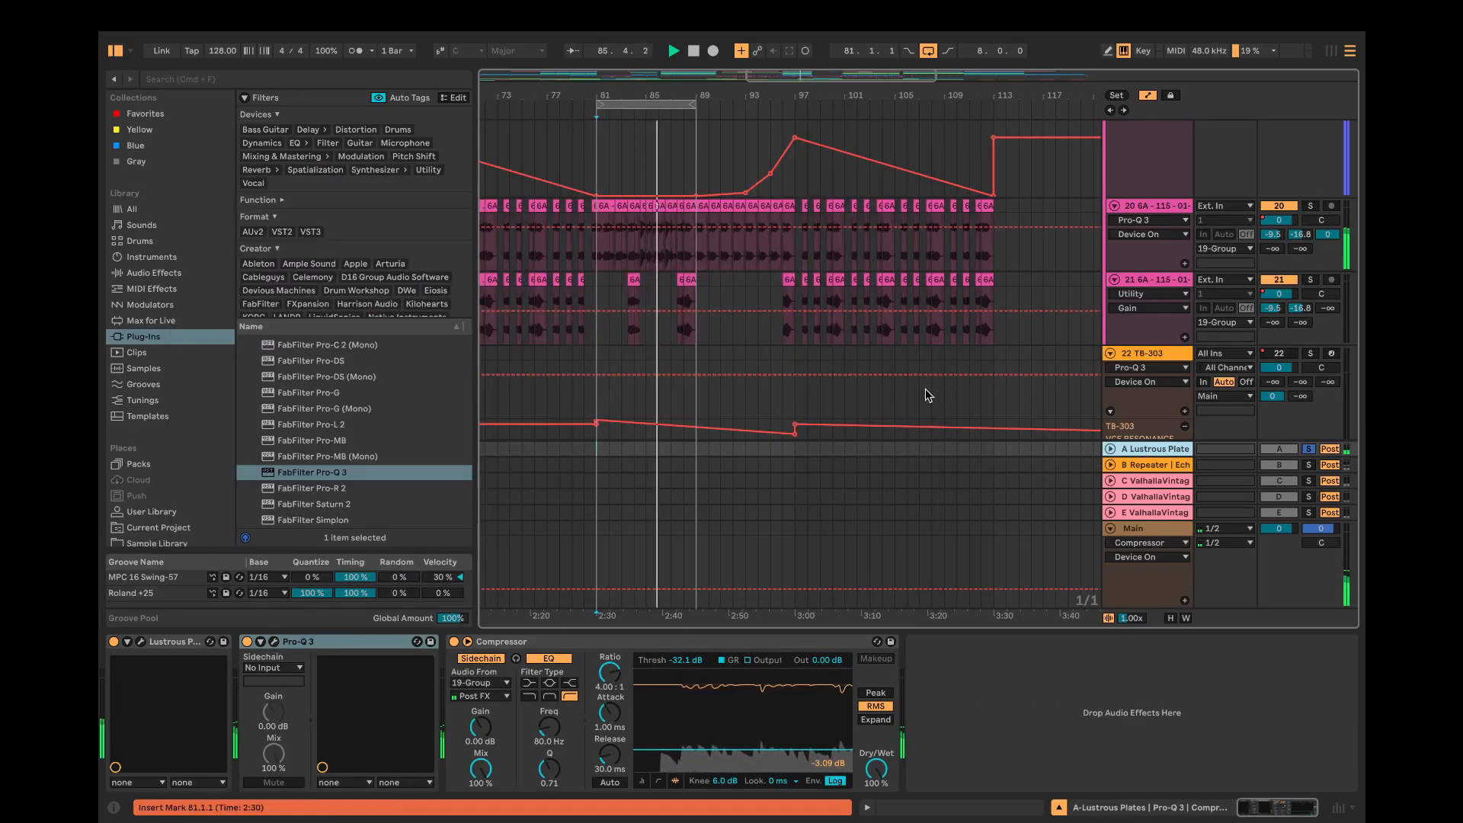
Step: Audition the B Repeater return in solo from bar 81 and examine its chain through to the sidechained Compressor
left_click(1309, 464)
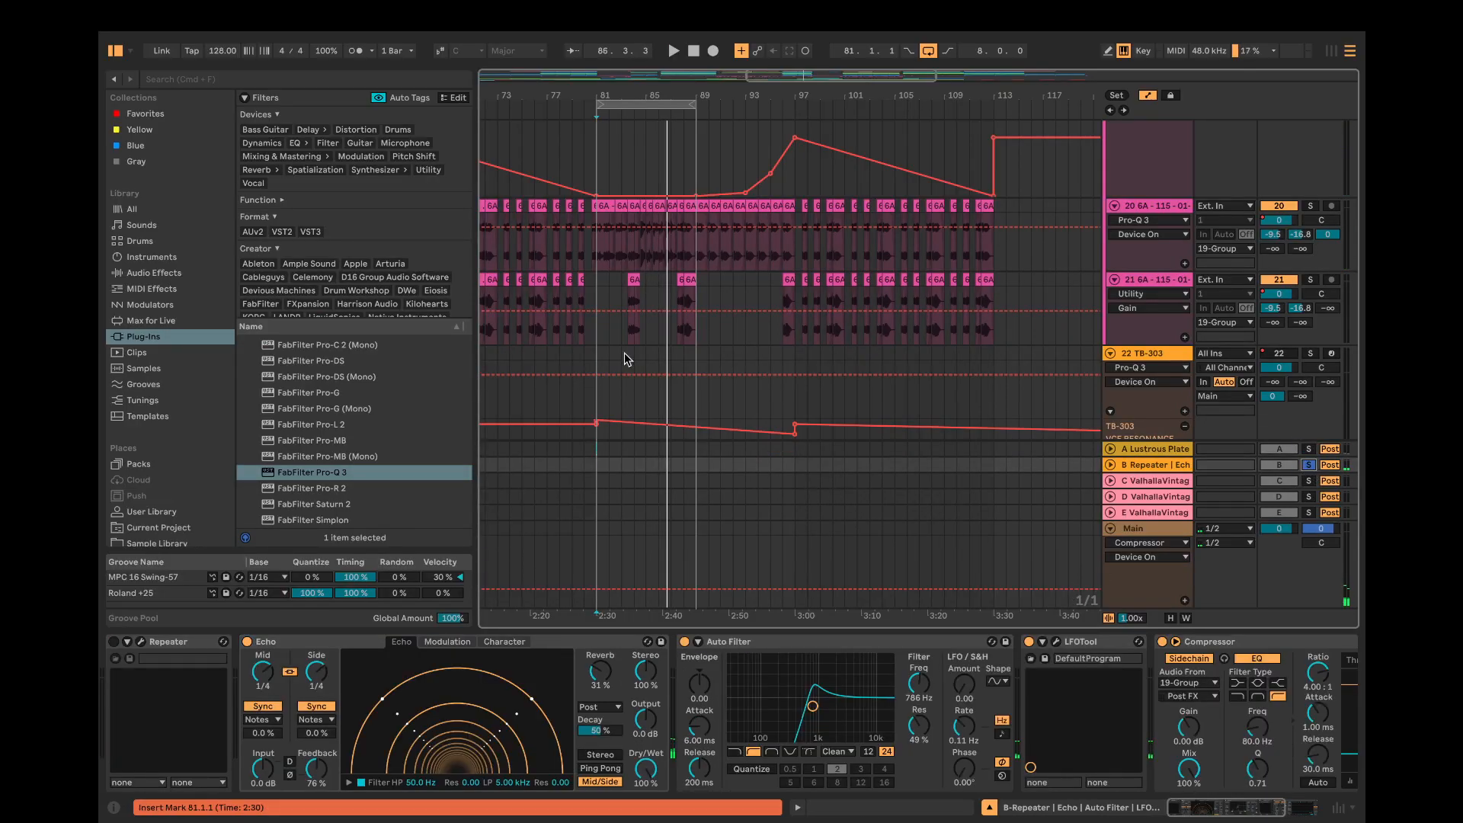
left_click(598, 287)
key("space")
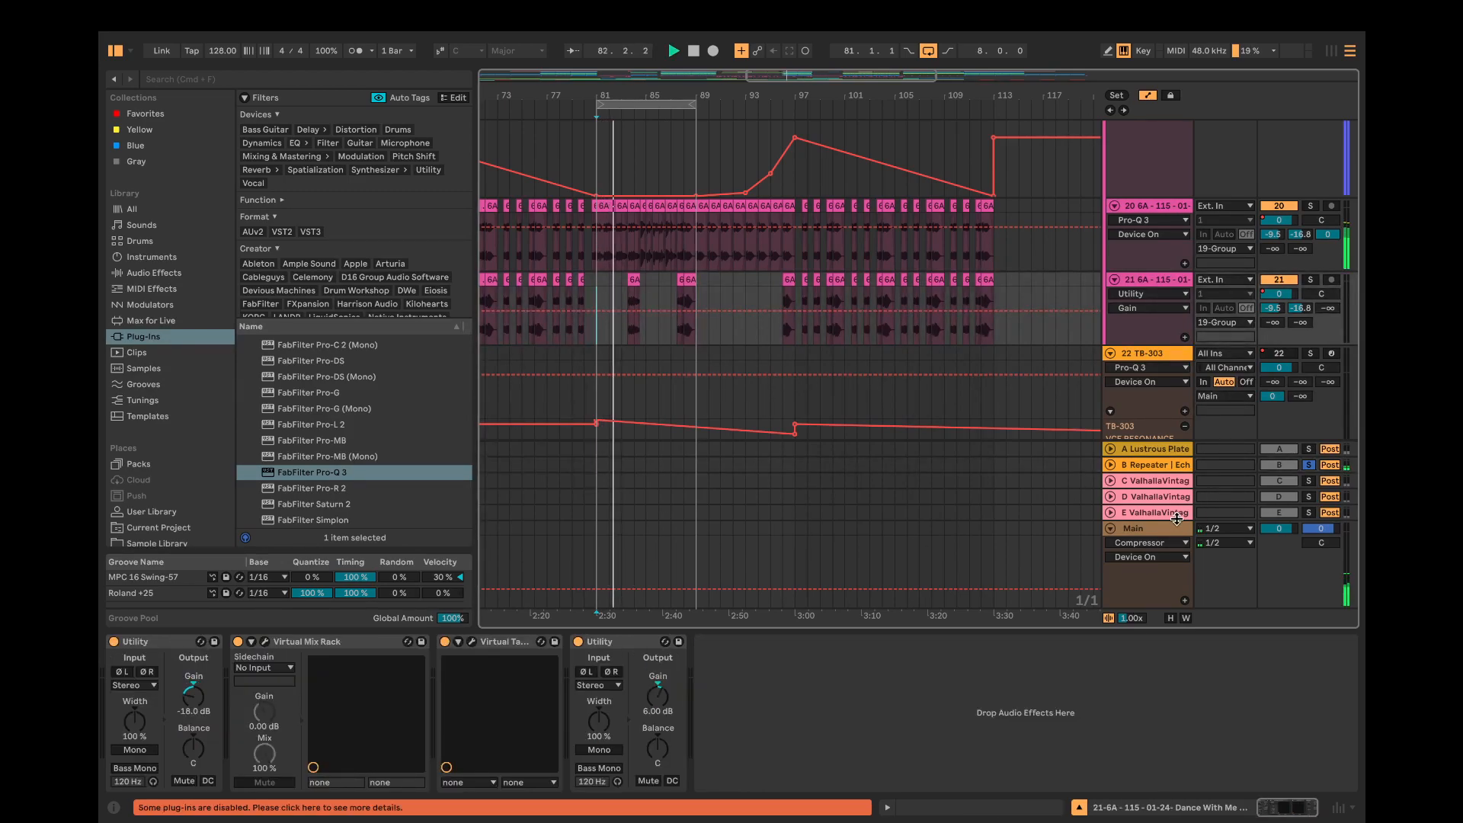
left_click(1136, 466)
scroll(937, 657, "right", 5)
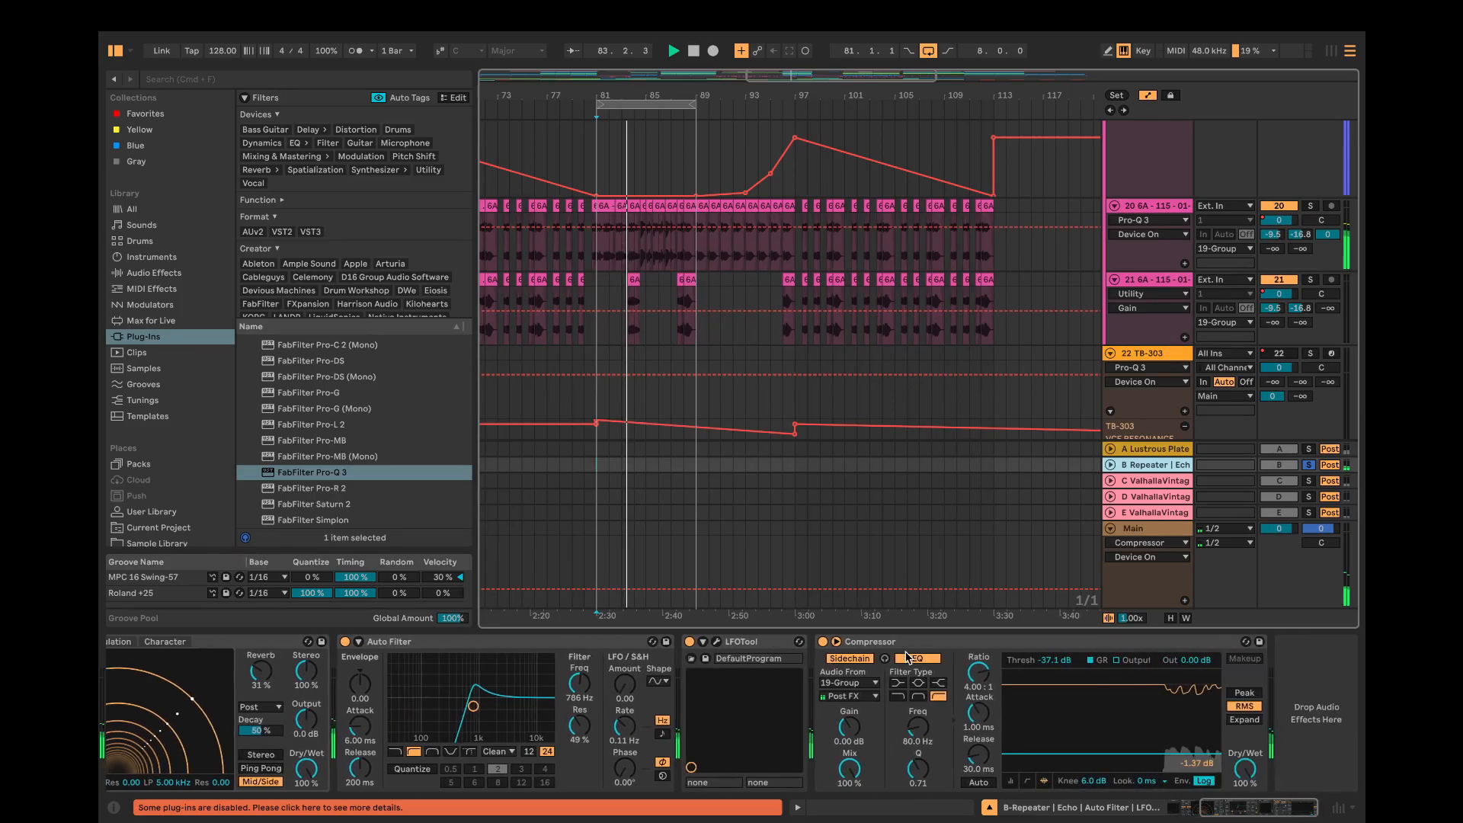
scroll(937, 654, "left", 5)
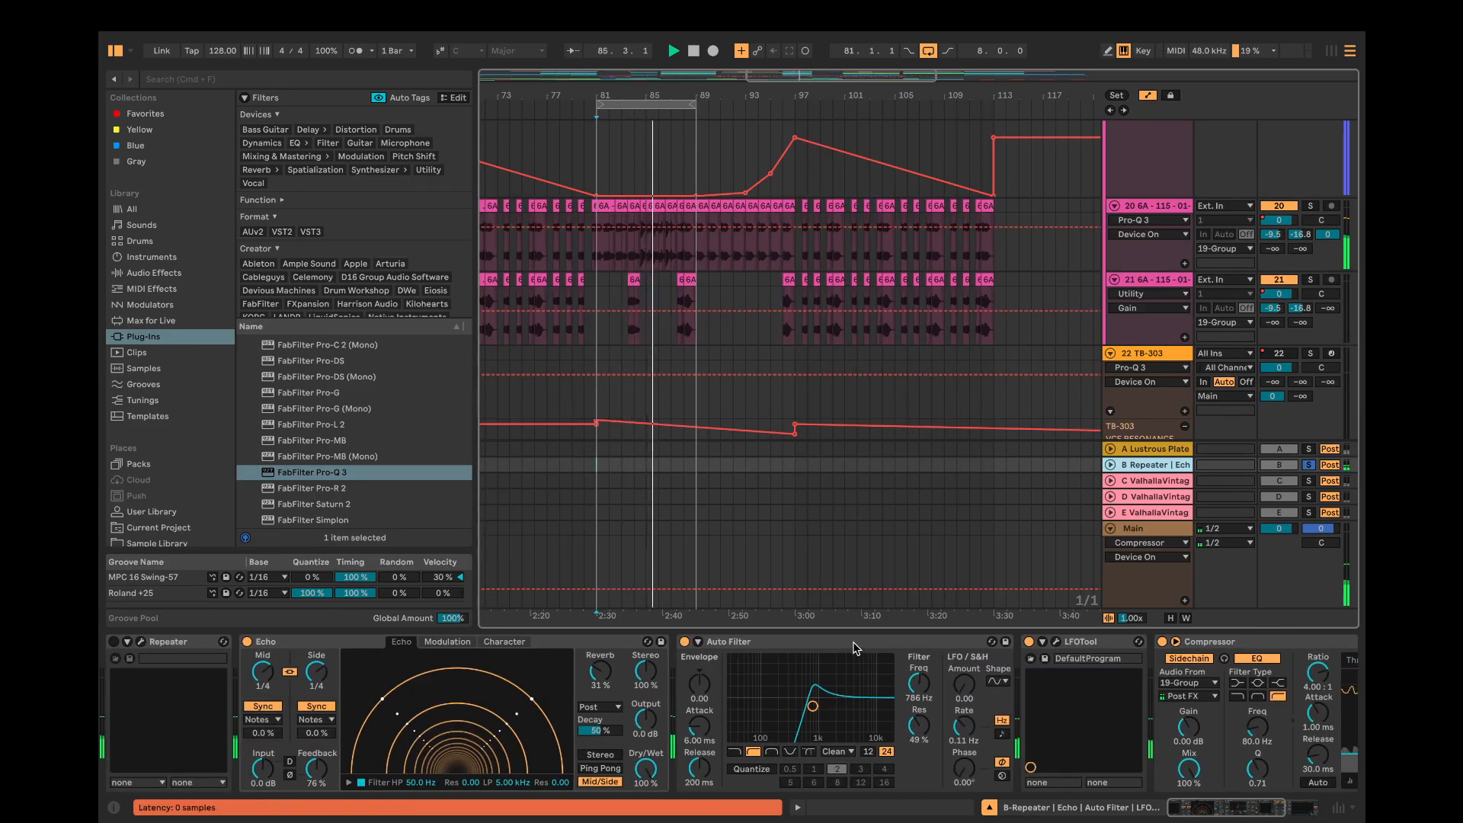
Step: Stop playback and set the Auto Filter's frequency on the B return to 800 Hz
scroll(888, 646, "right", 3)
scroll(888, 646, "right", 3)
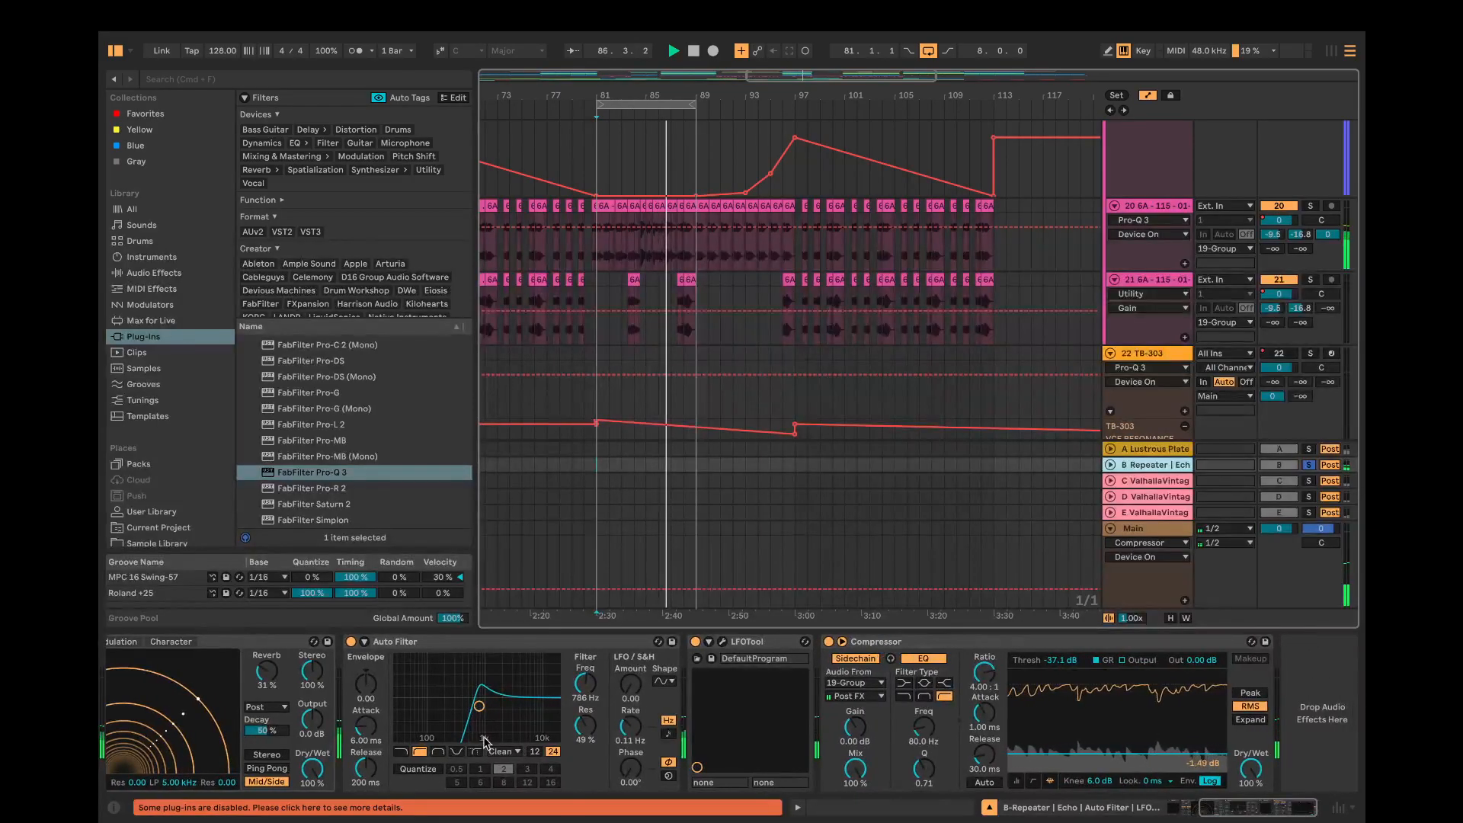
key("space")
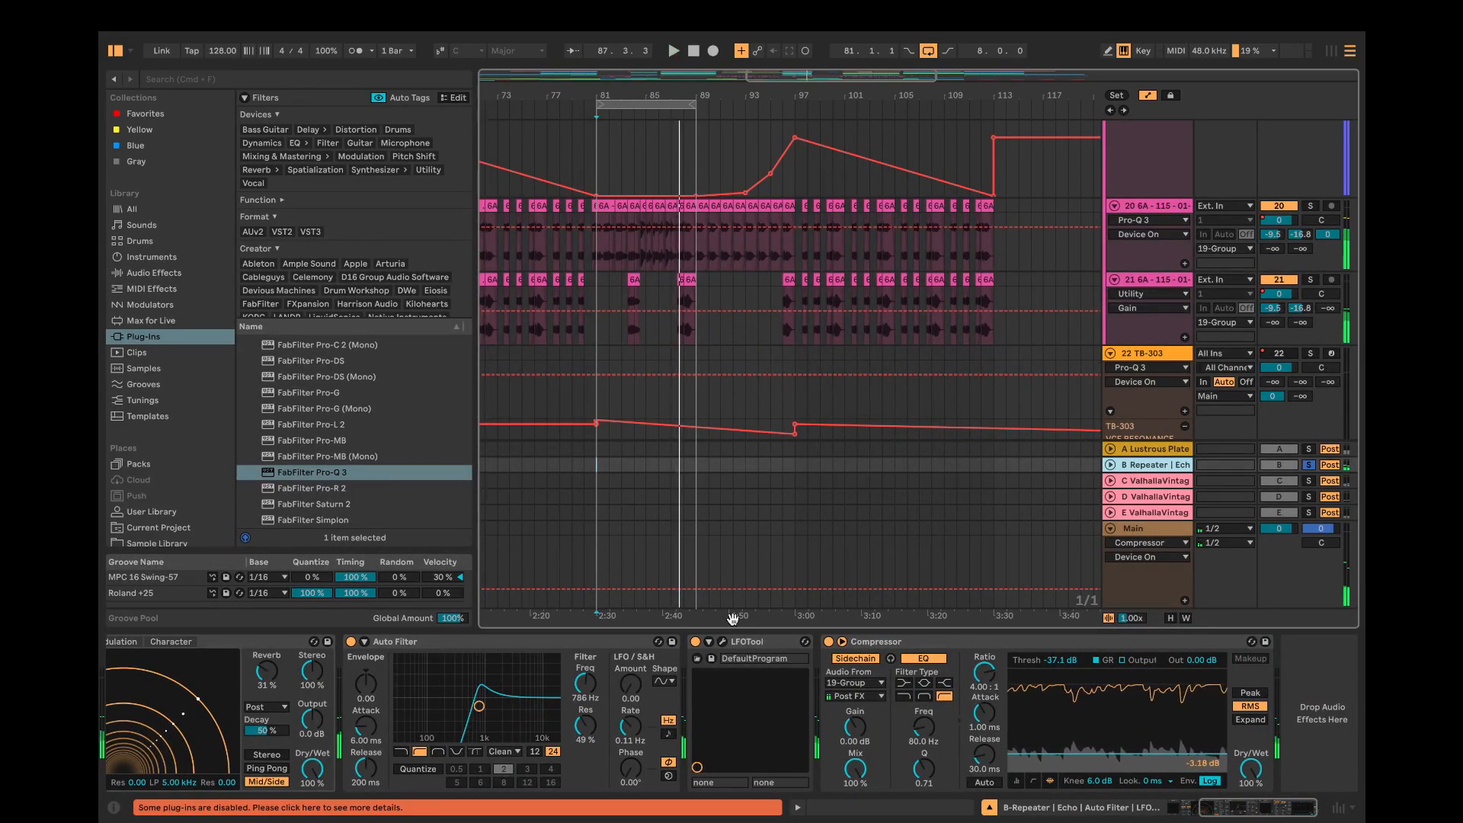
left_click(584, 698)
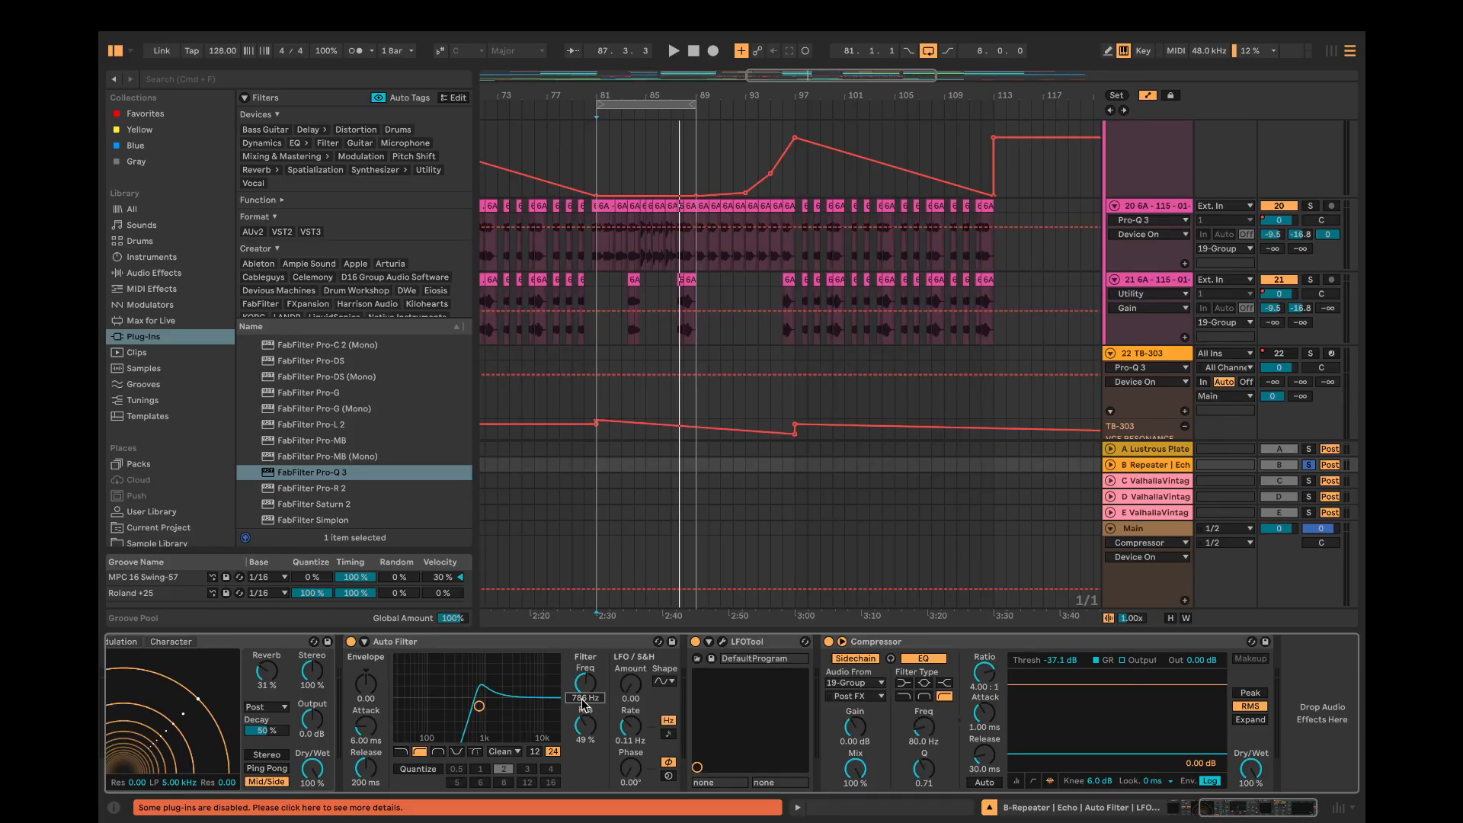
left_click_drag(582, 697, 582, 655)
type("800")
key("Return")
Step: Insert FabFilter Pro-Q 3 after the B return's Auto Filter and add a 6 dB/oct low cut at 1600 Hz
double_click(266, 474)
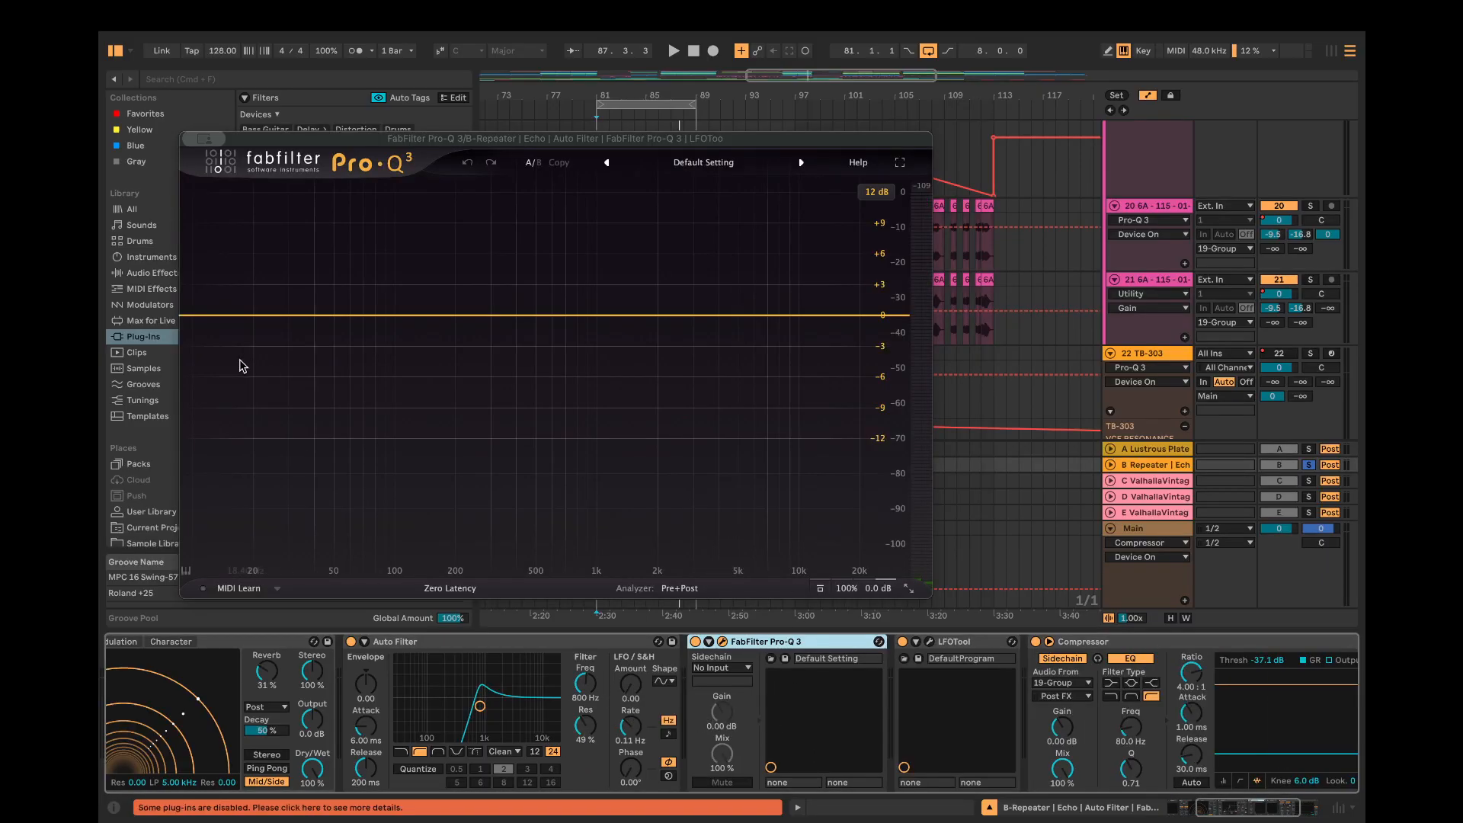
left_click(219, 314)
left_click(236, 289)
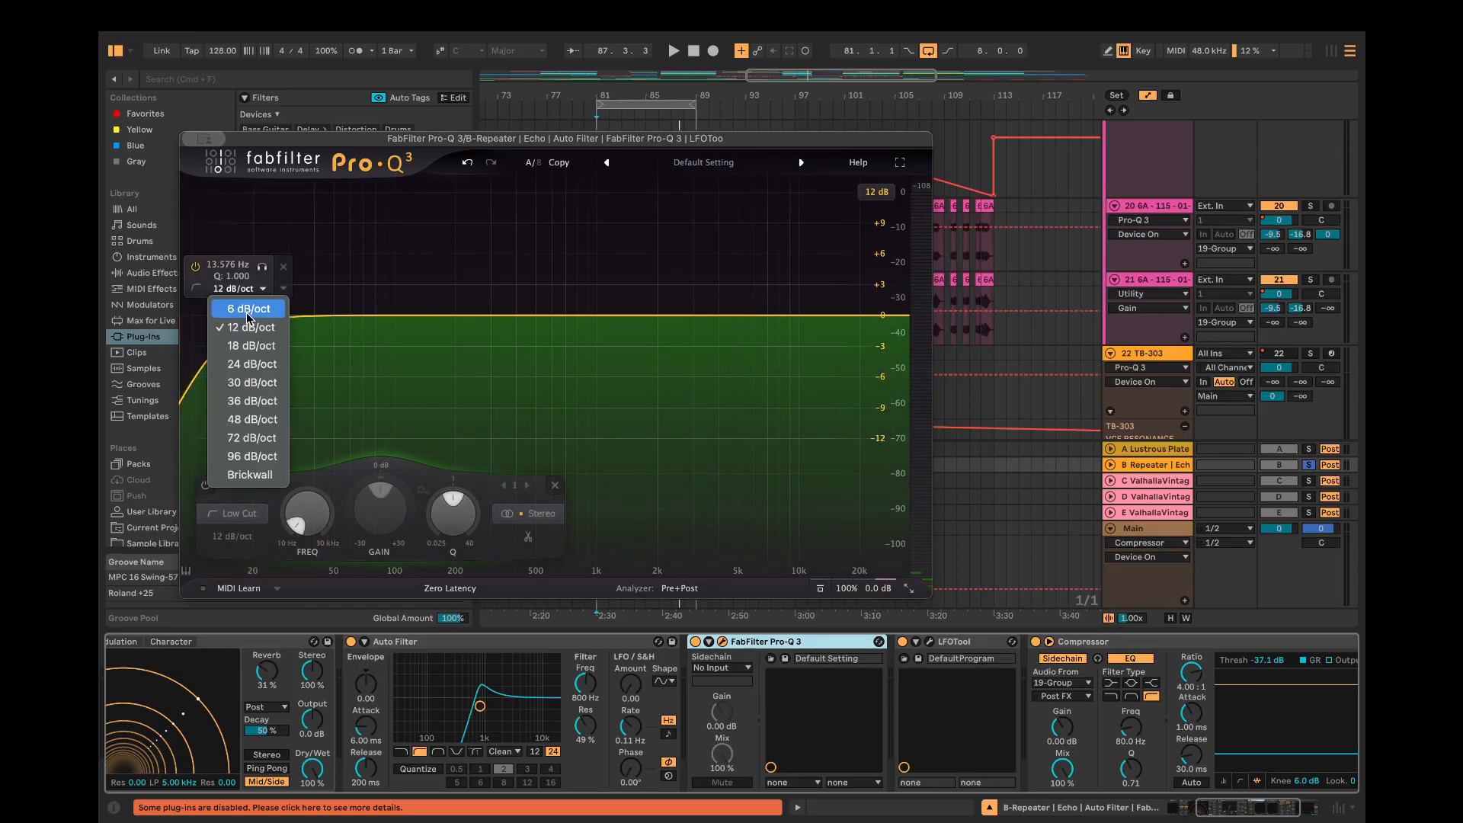
left_click(249, 308)
double_click(228, 264)
type("1600")
key("Return")
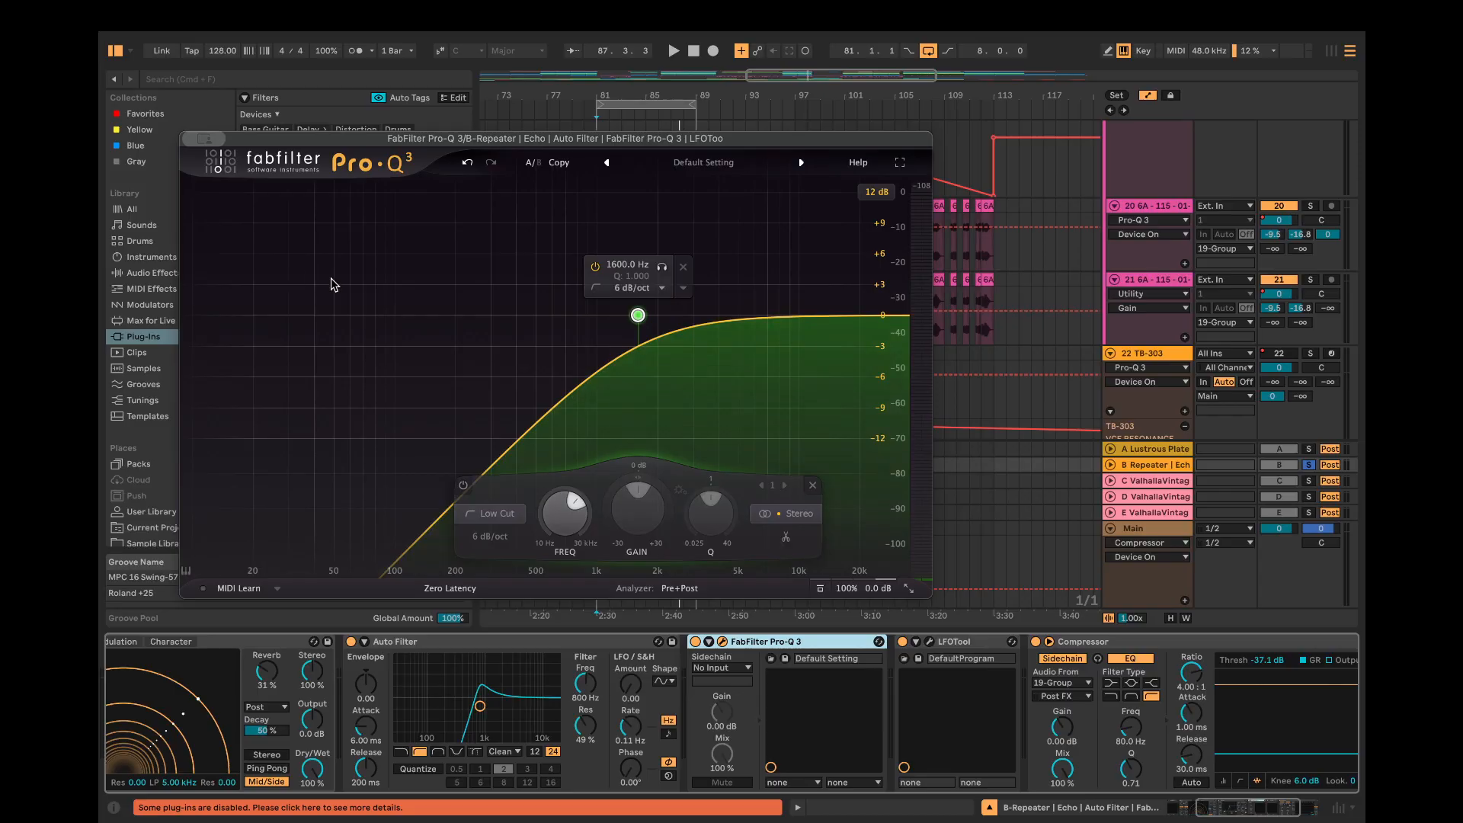
left_click(723, 641)
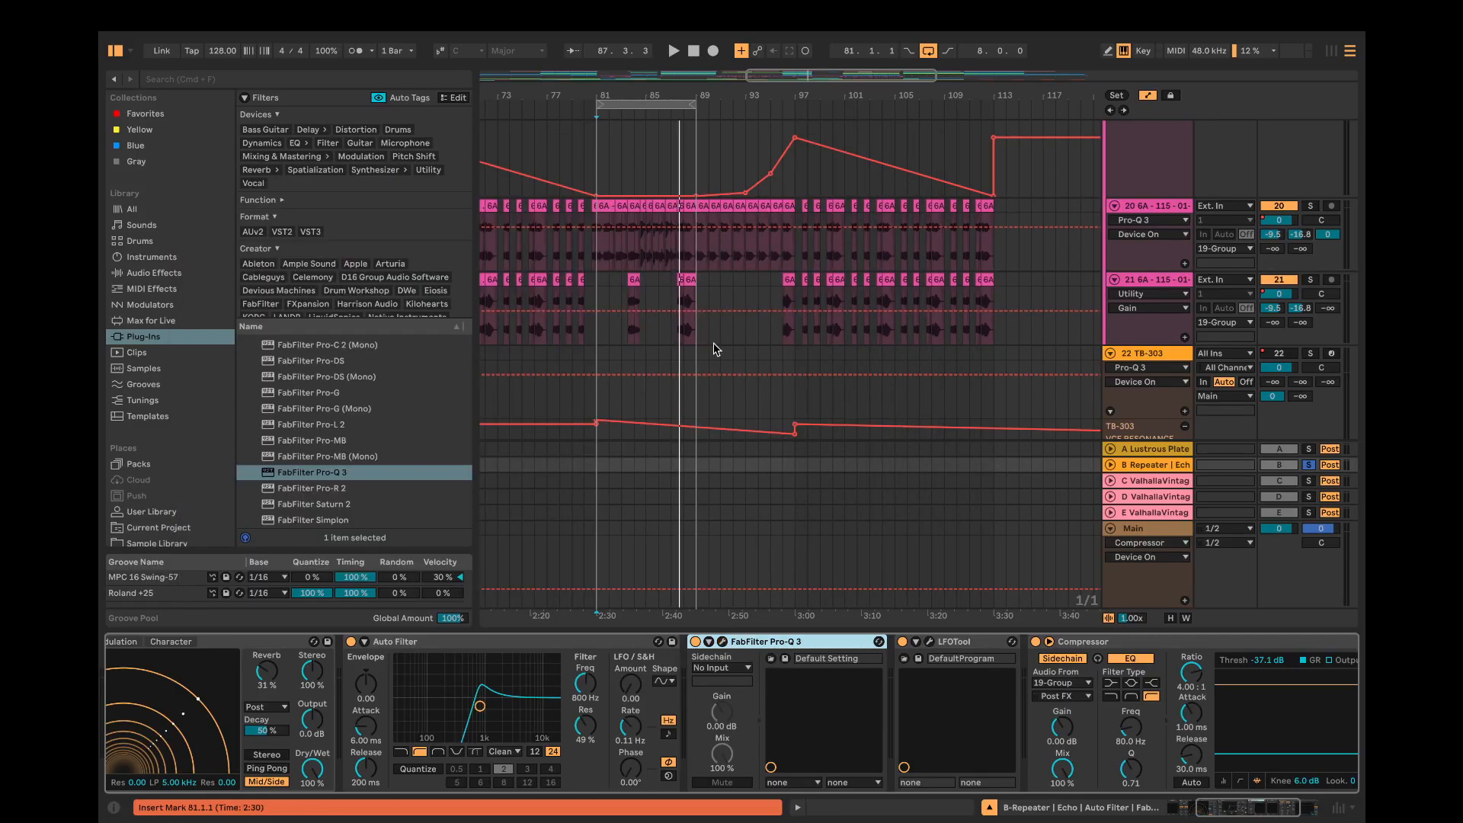
Step: Audition the soloed B return from bar 81 and delete the Repeater plug-in from its chain
left_click(602, 294)
key("space")
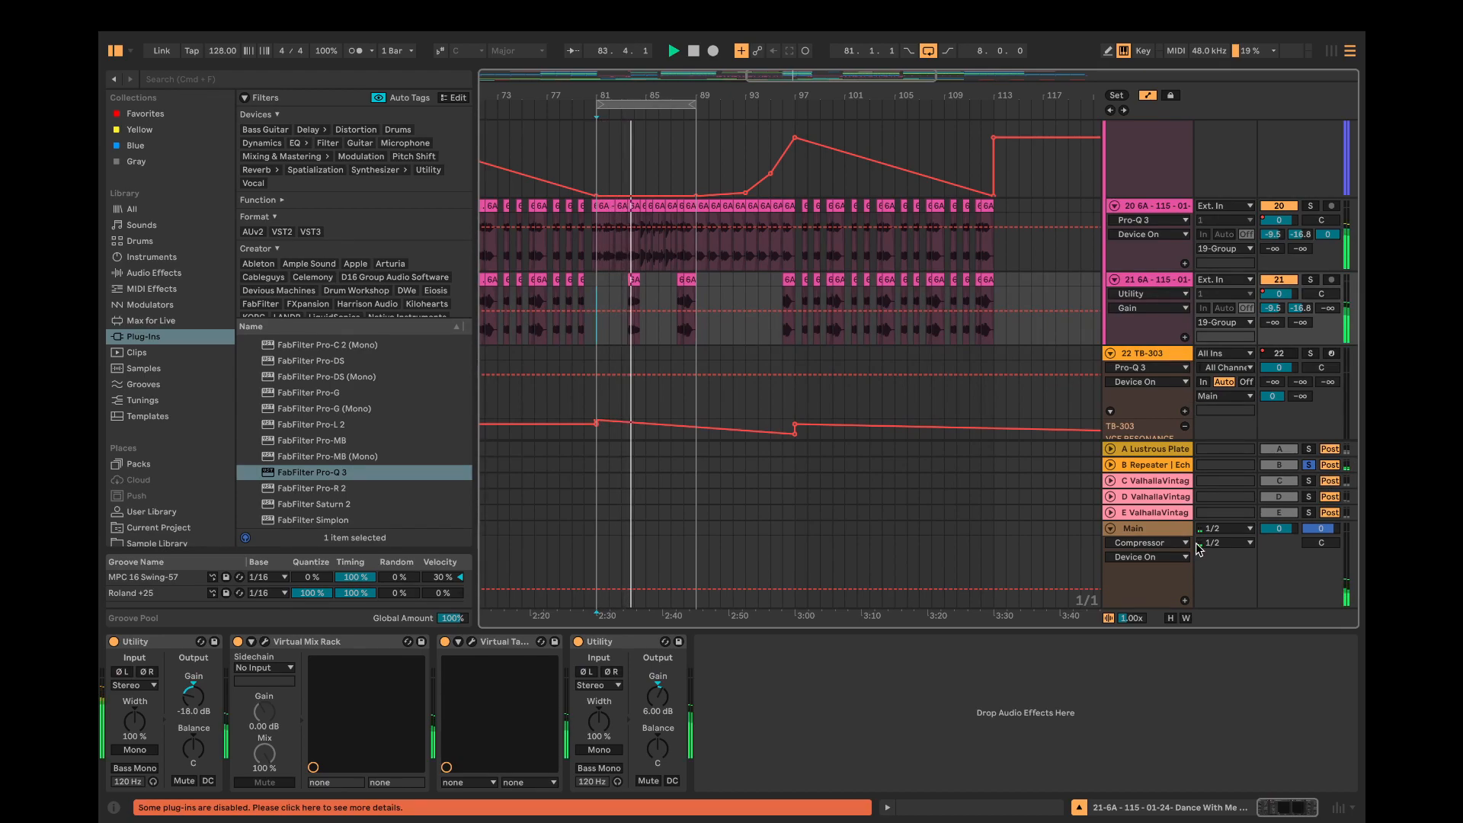
left_click(1151, 465)
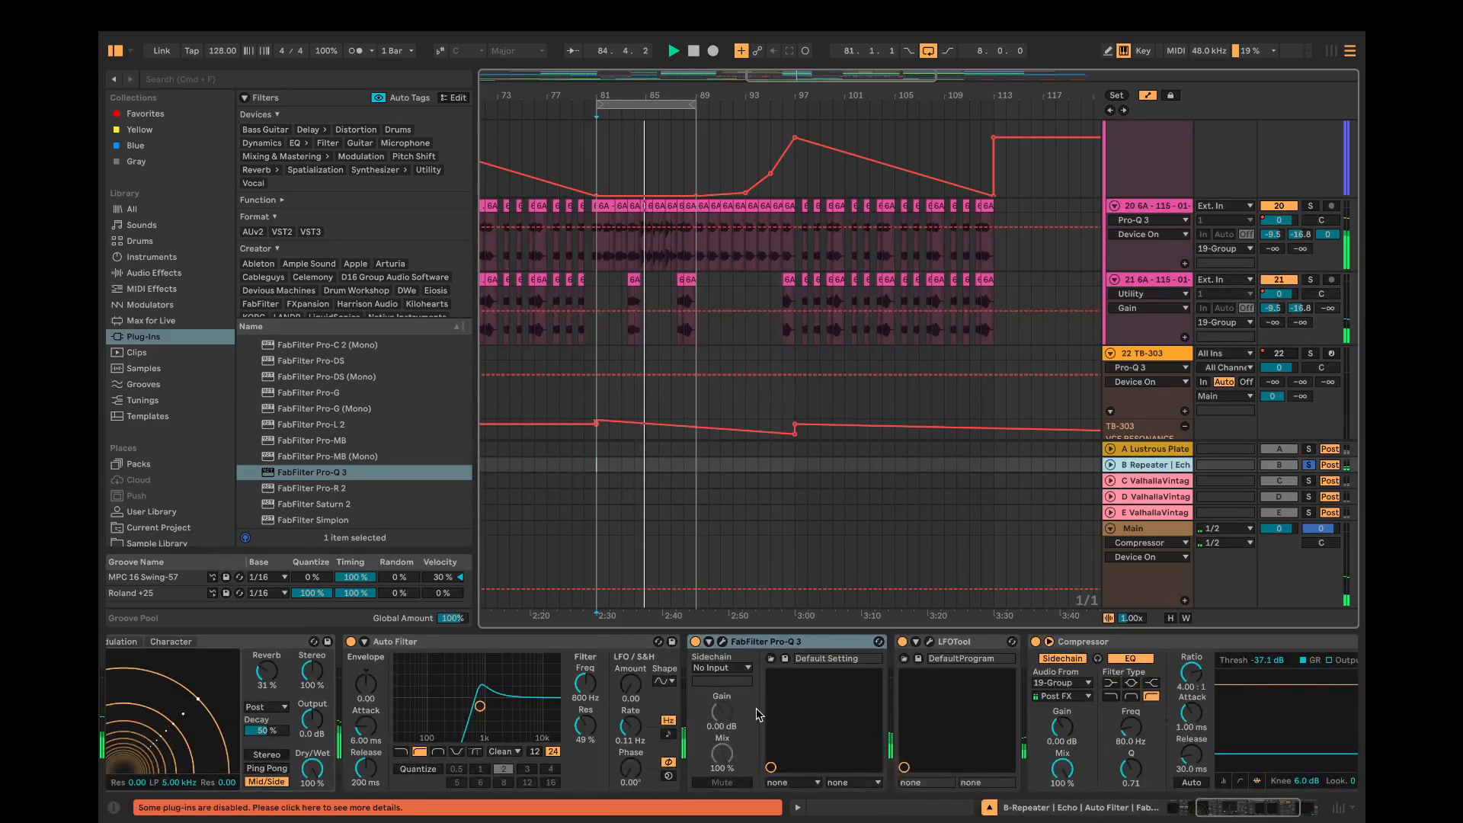
scroll(507, 643, "left", 5)
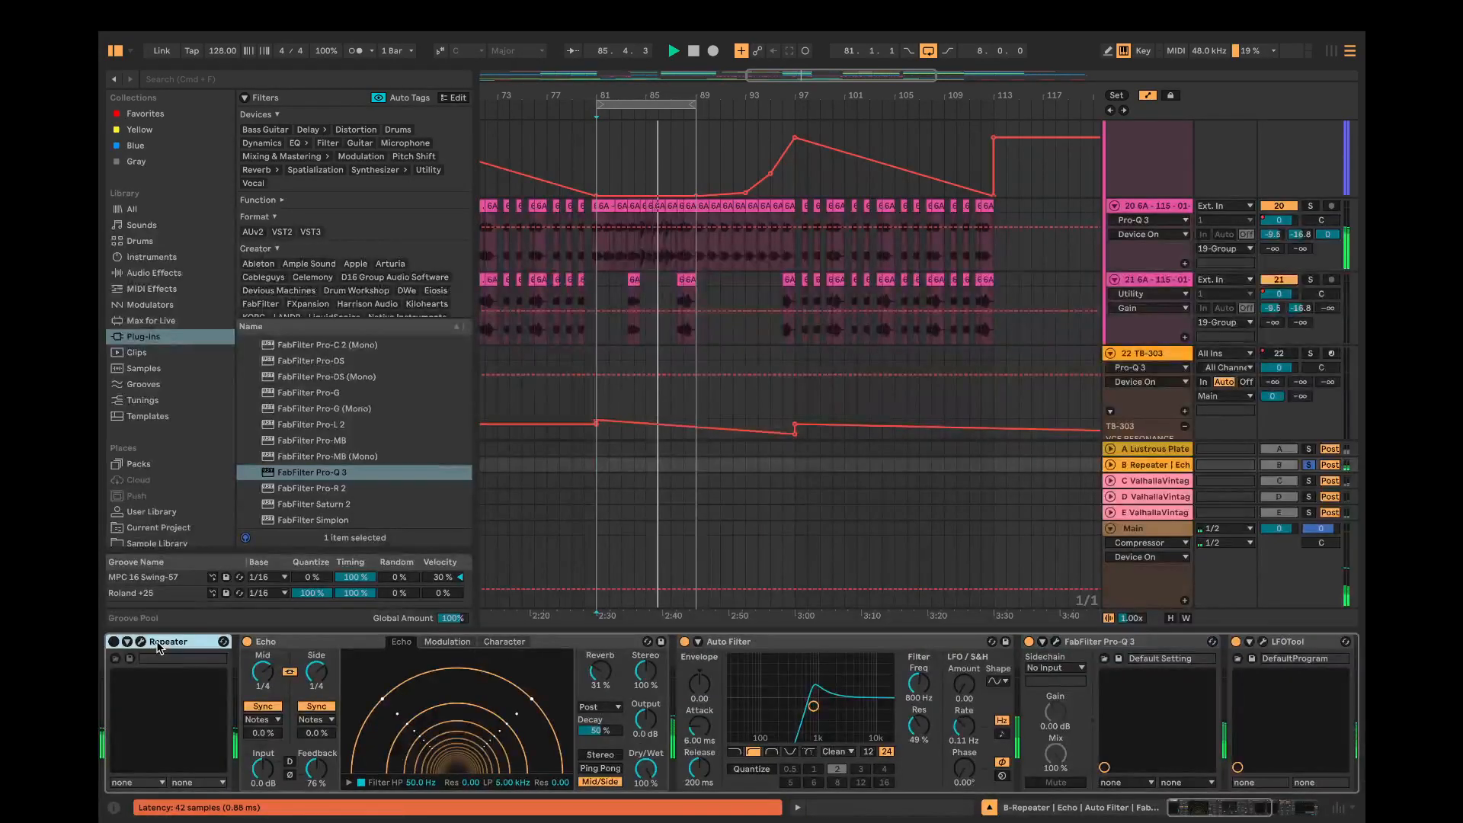
key("Delete")
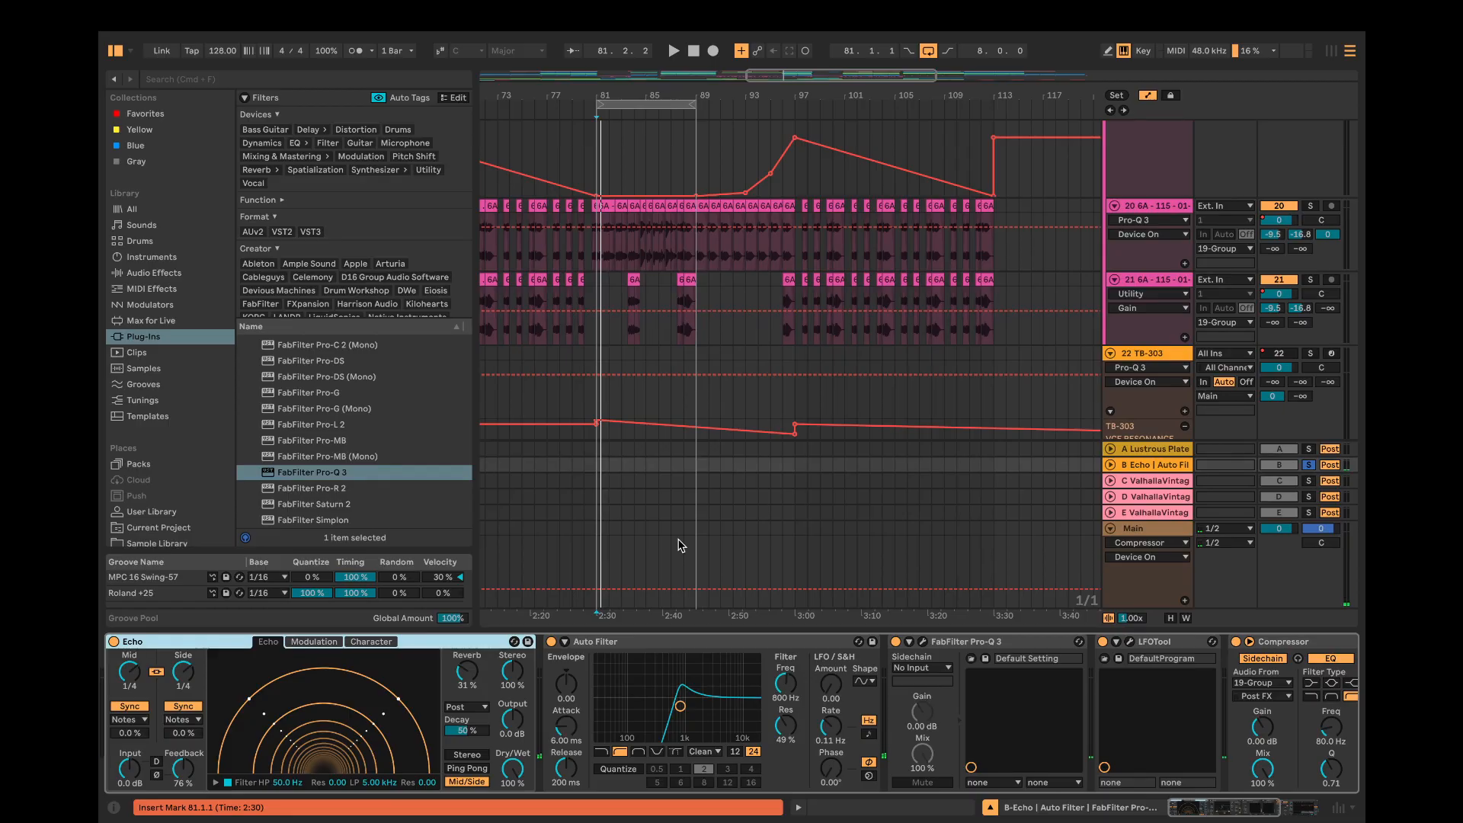
Step: Lower the Feedback of the B return's Echo to 60%
scroll(681, 545, "left", 6)
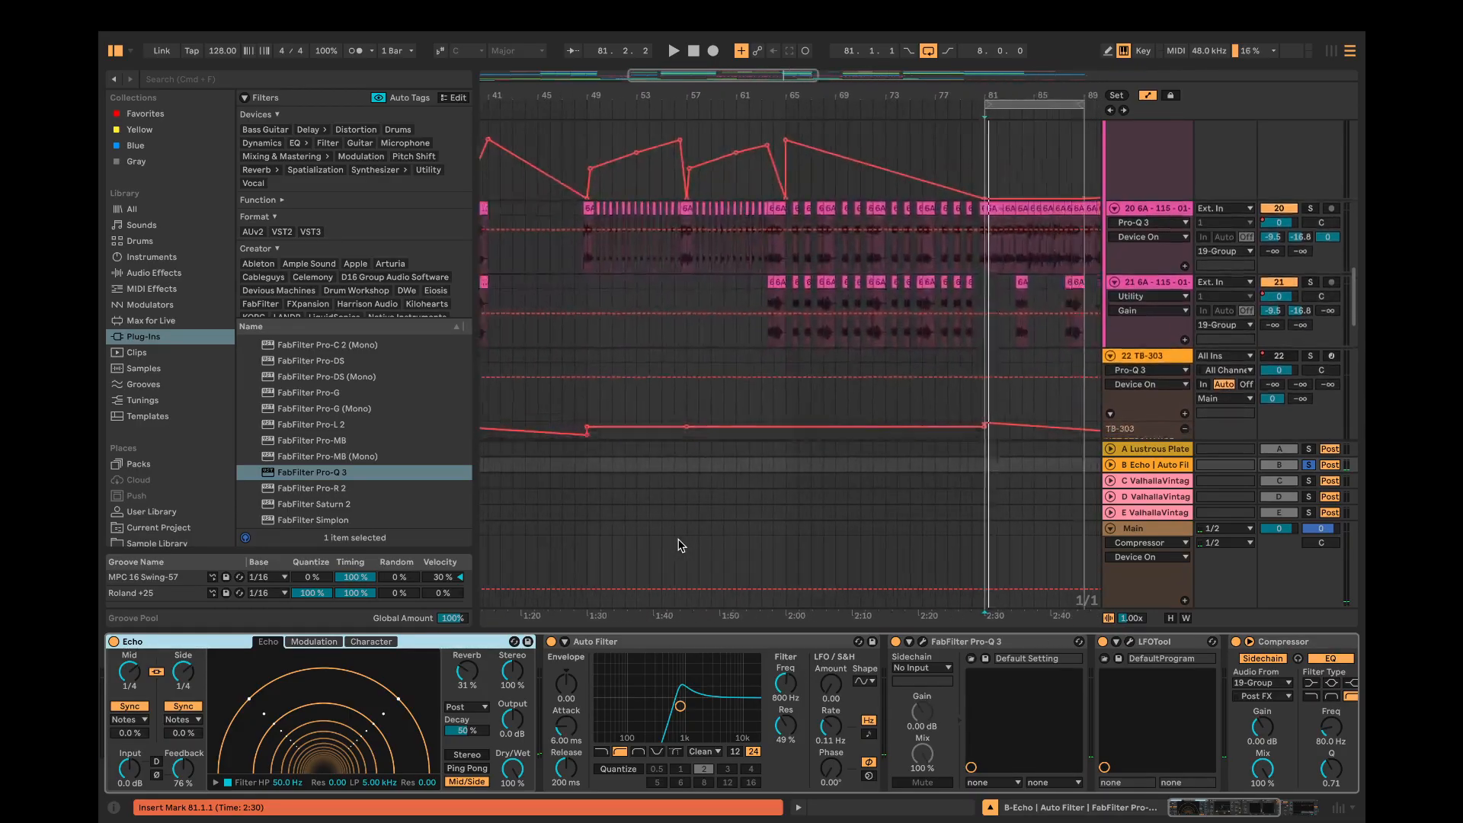
scroll(681, 545, "down", 1)
scroll(681, 544, "left", 2)
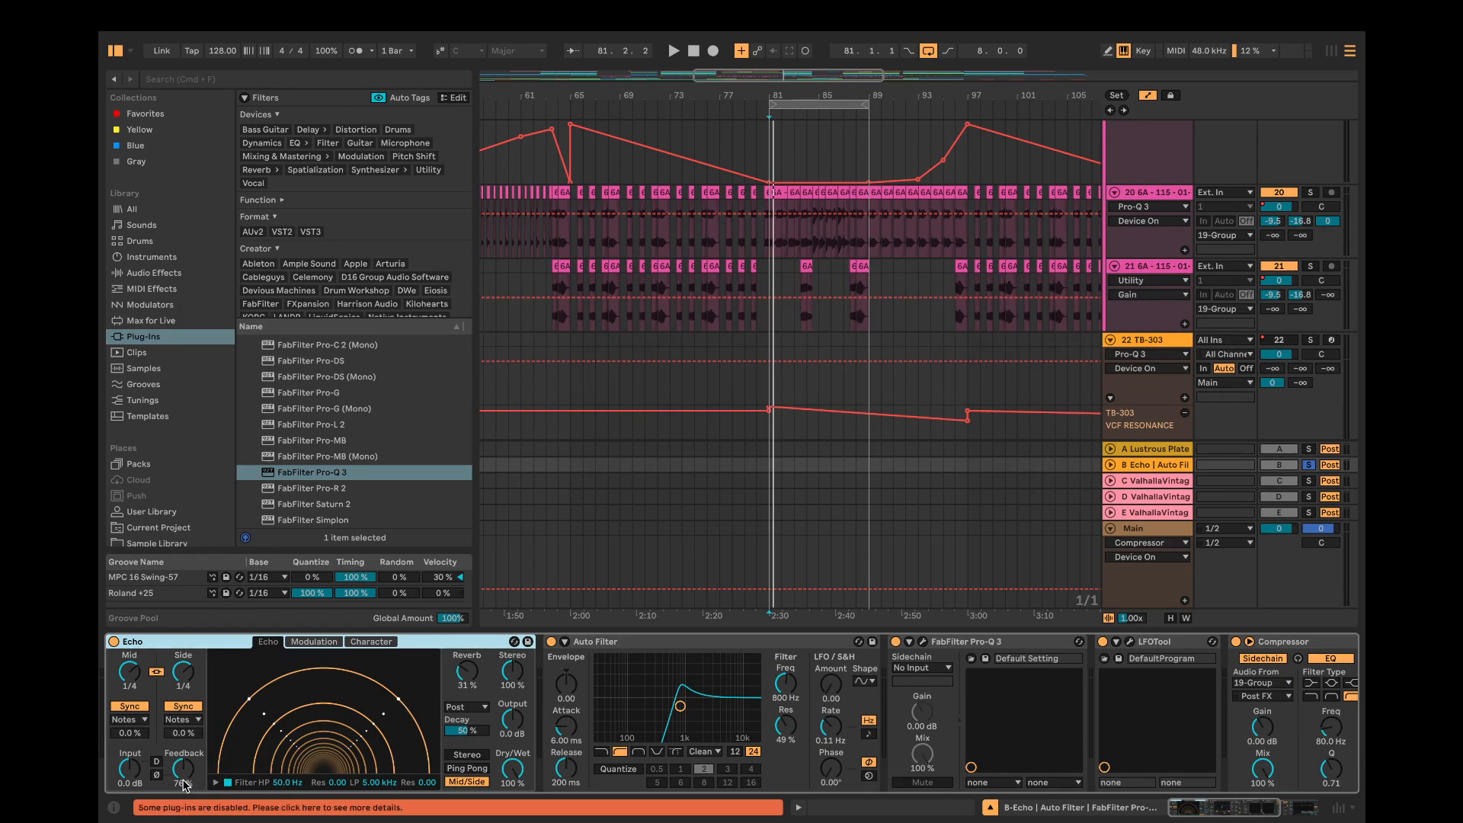
left_click_drag(183, 789, 183, 798)
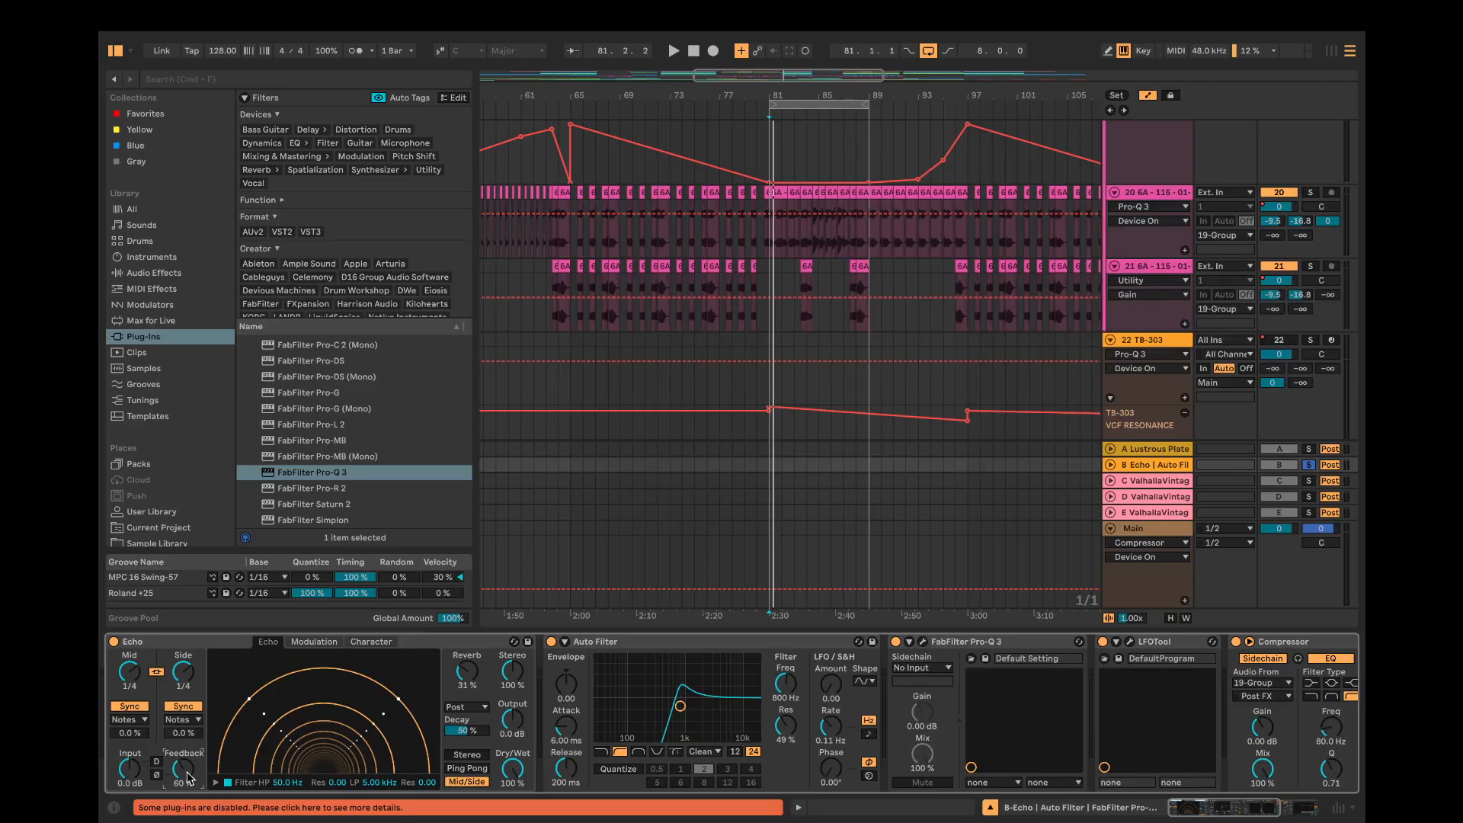
Step: Audition the soloed B return again from bar 81 with its device chain displayed
left_click(773, 383)
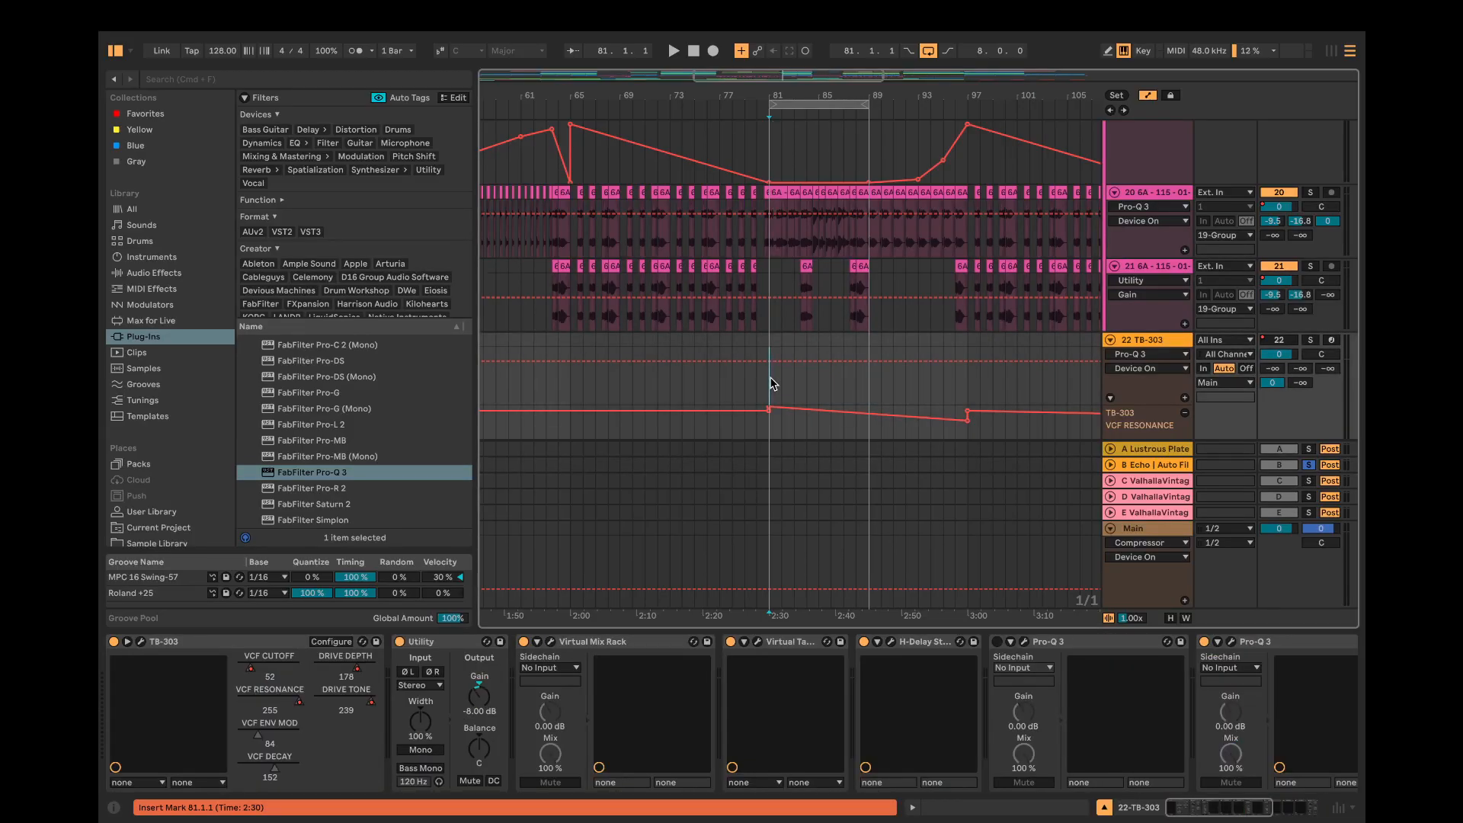
left_click(1159, 465)
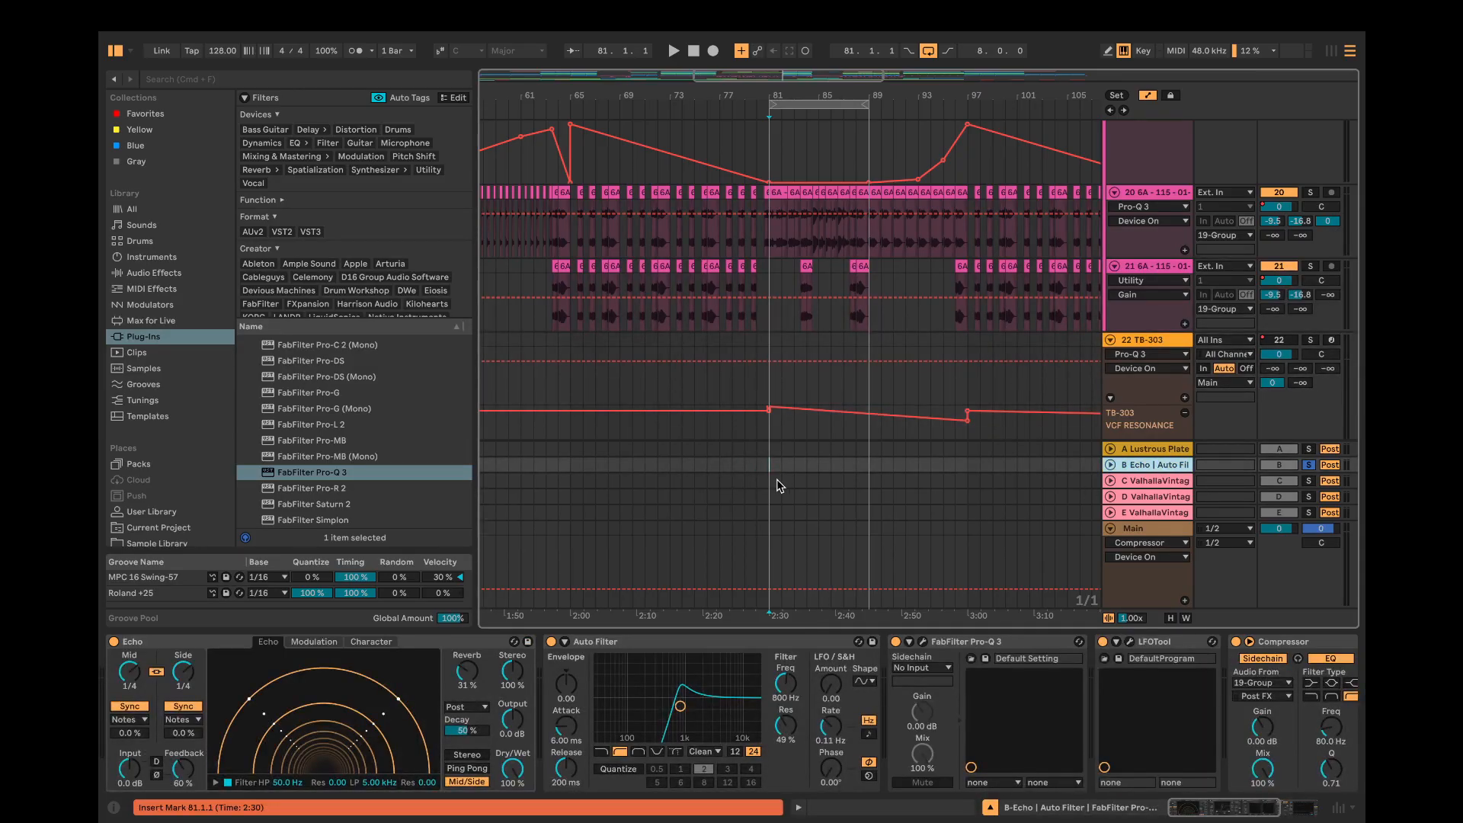
key("space")
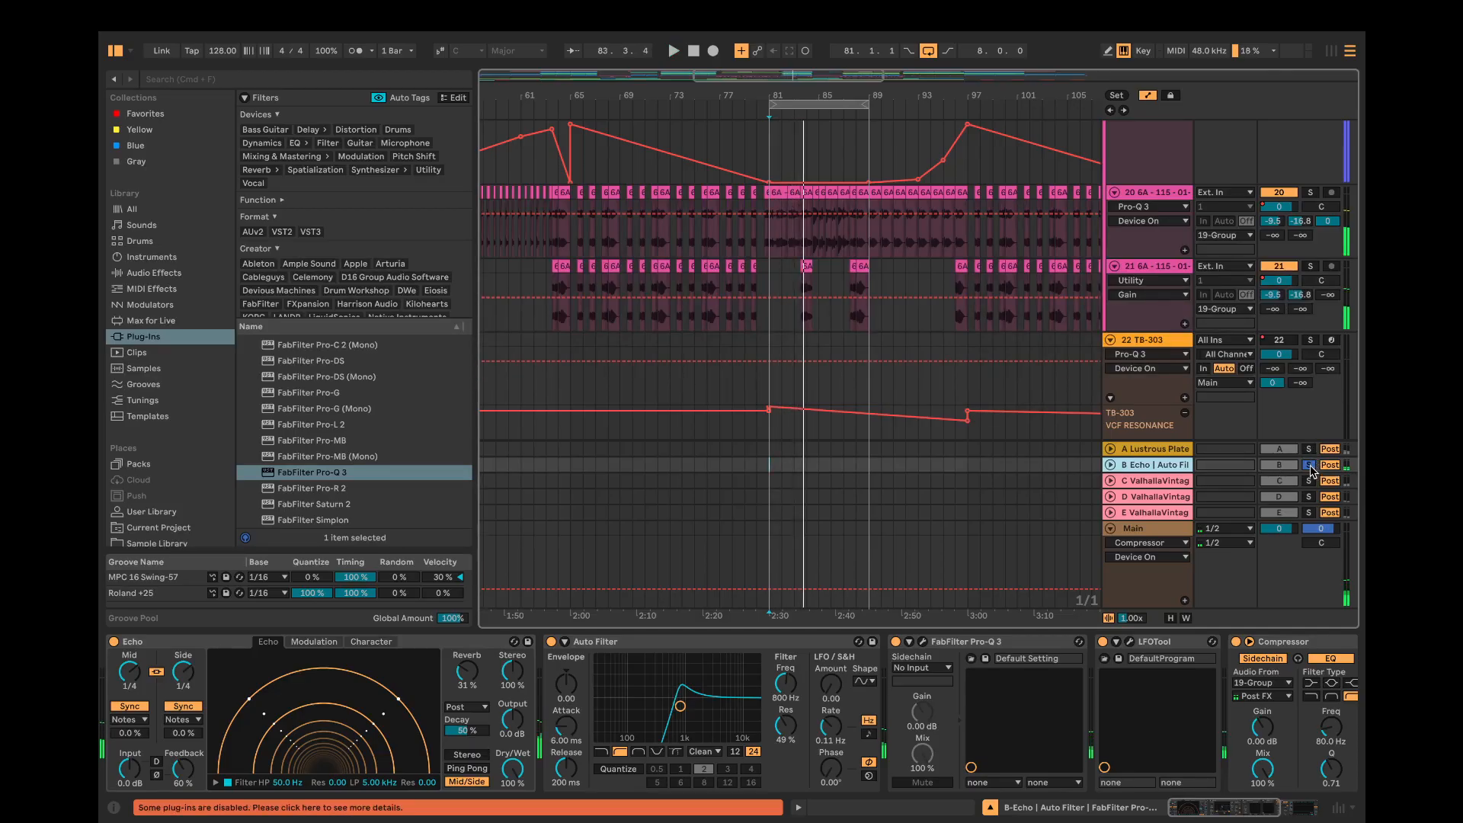
Step: Unsolo the B return and play the full mix from bar 81 with the arrangement loop turned off
left_click(1317, 463)
left_click(766, 460)
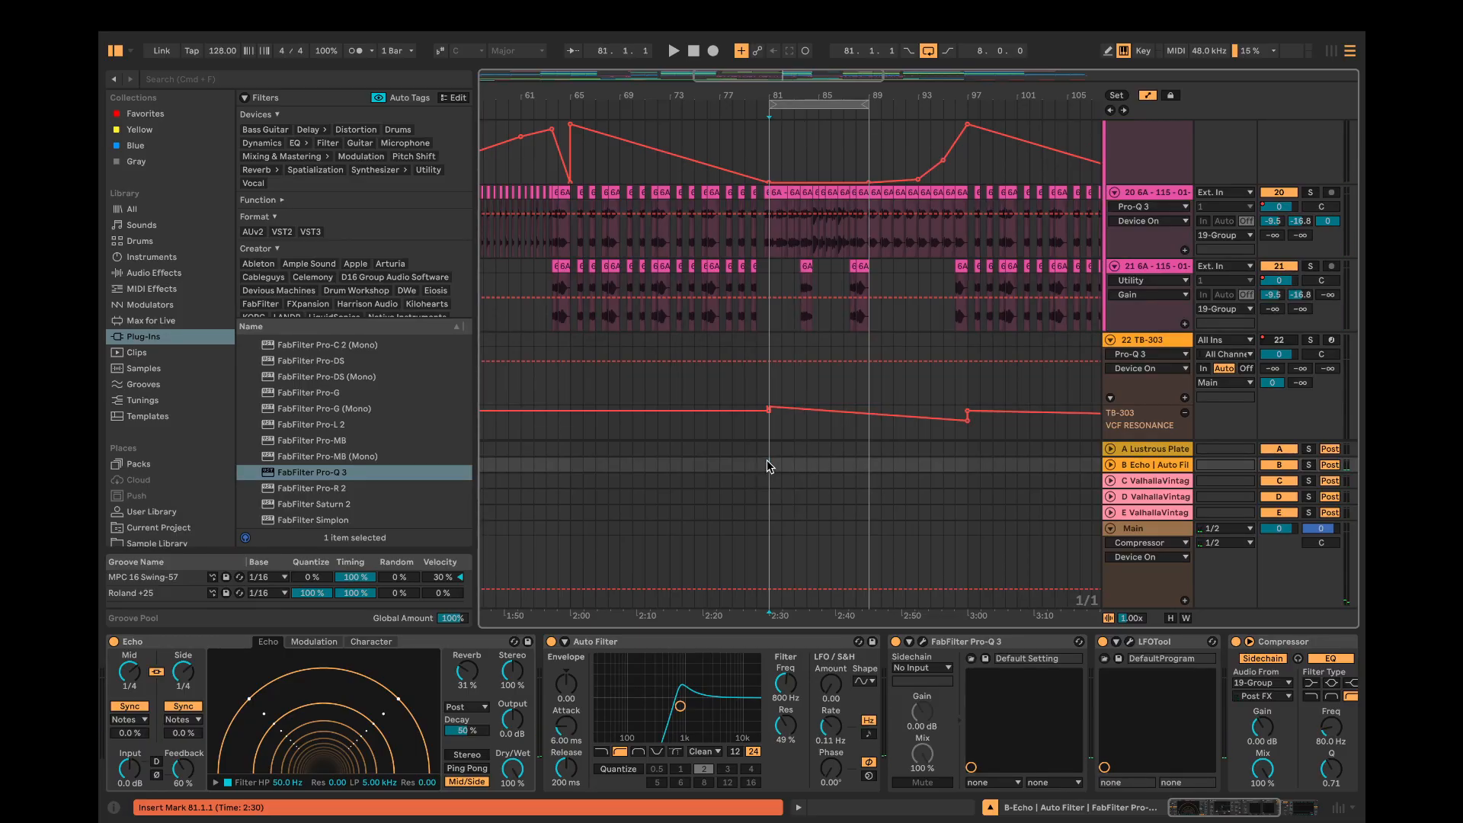
key("space")
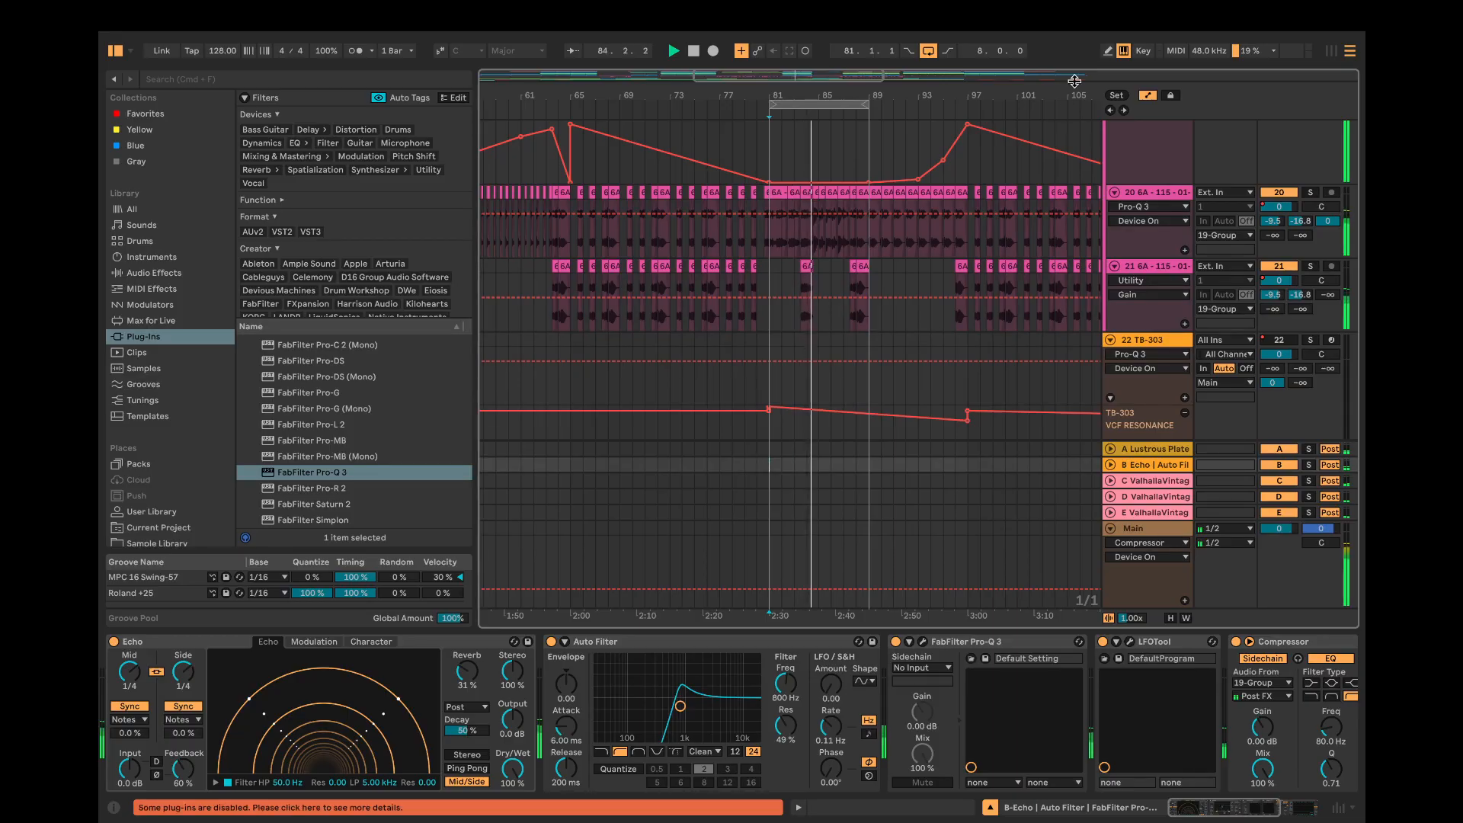
left_click(929, 51)
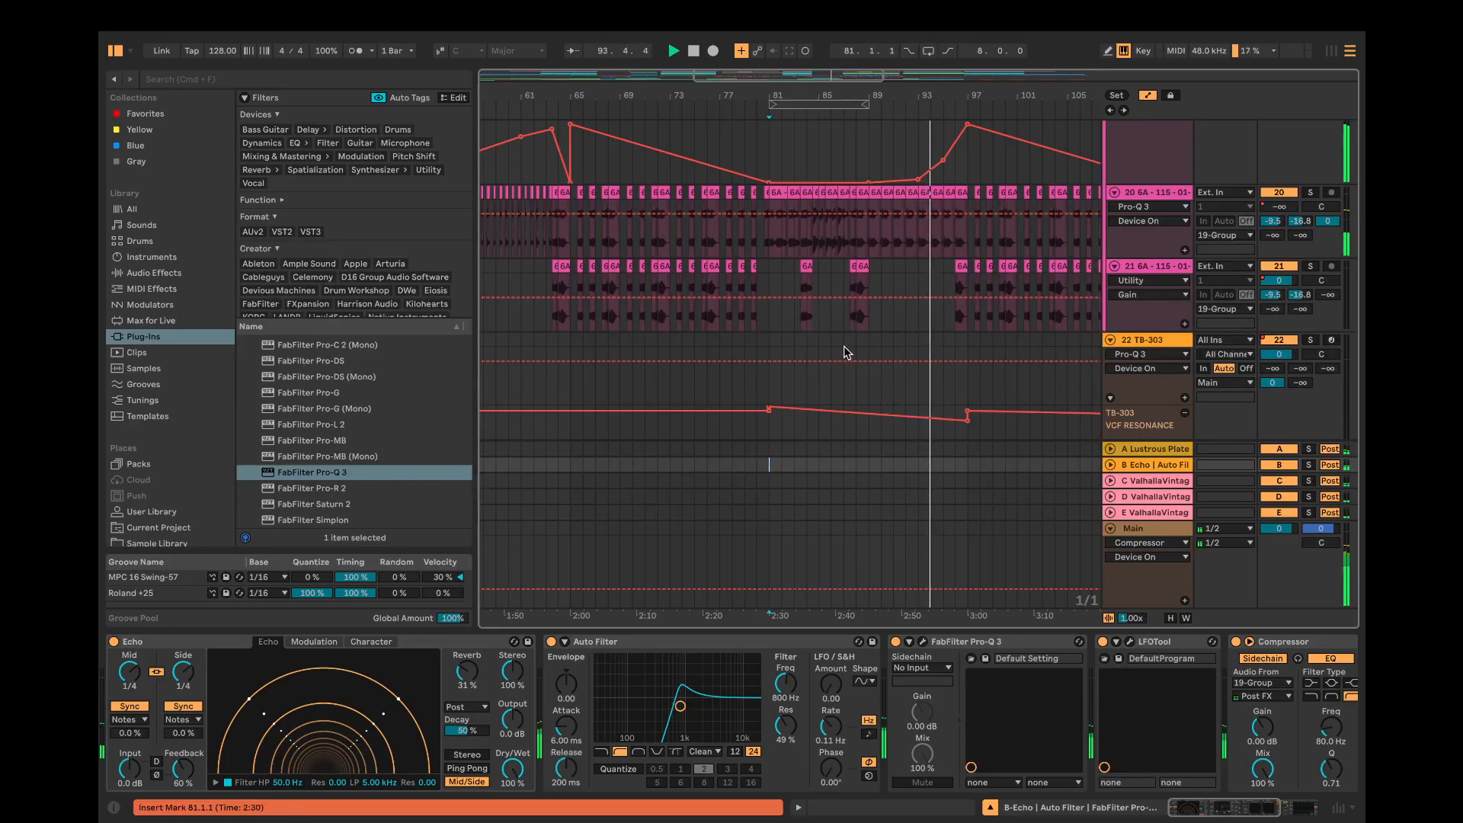
scroll(847, 352, "right", 3)
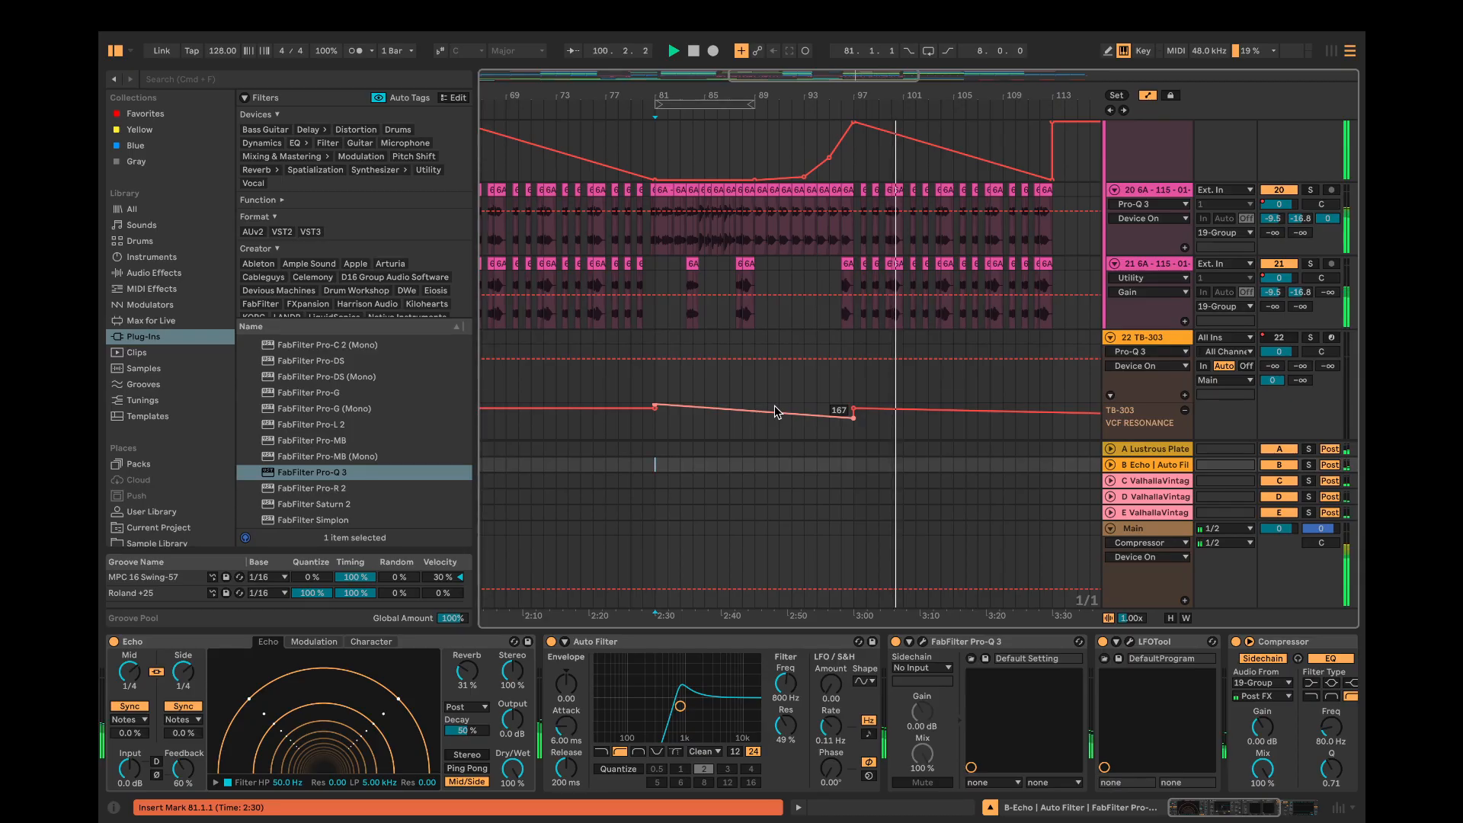
scroll(774, 411, "up", 5)
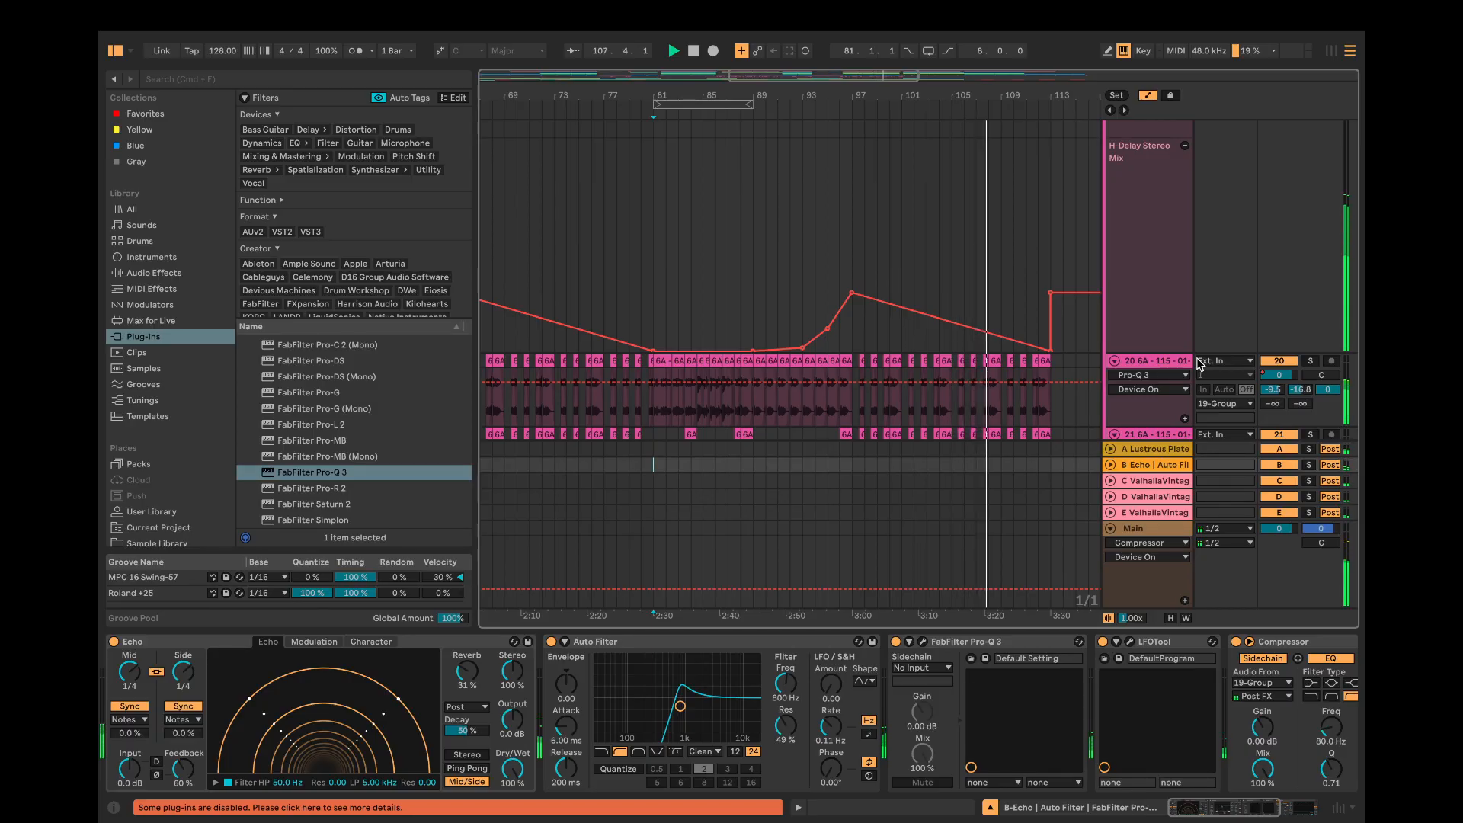
left_click(695, 53)
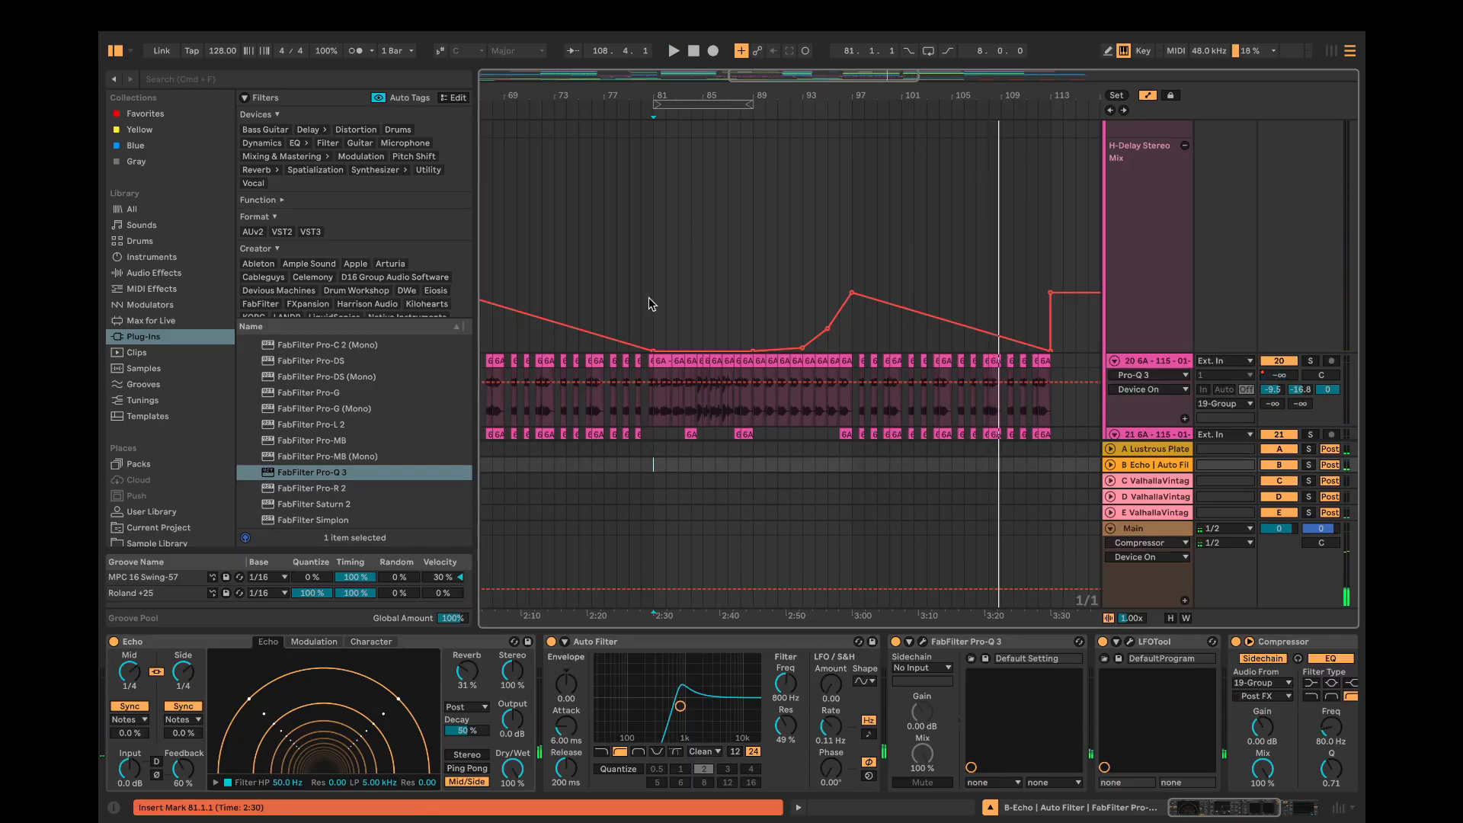
Step: Look through the remaining tracks down to 34 Audio and examine the Main track's device chain
scroll(702, 324, "down", 10)
scroll(791, 366, "down", 5)
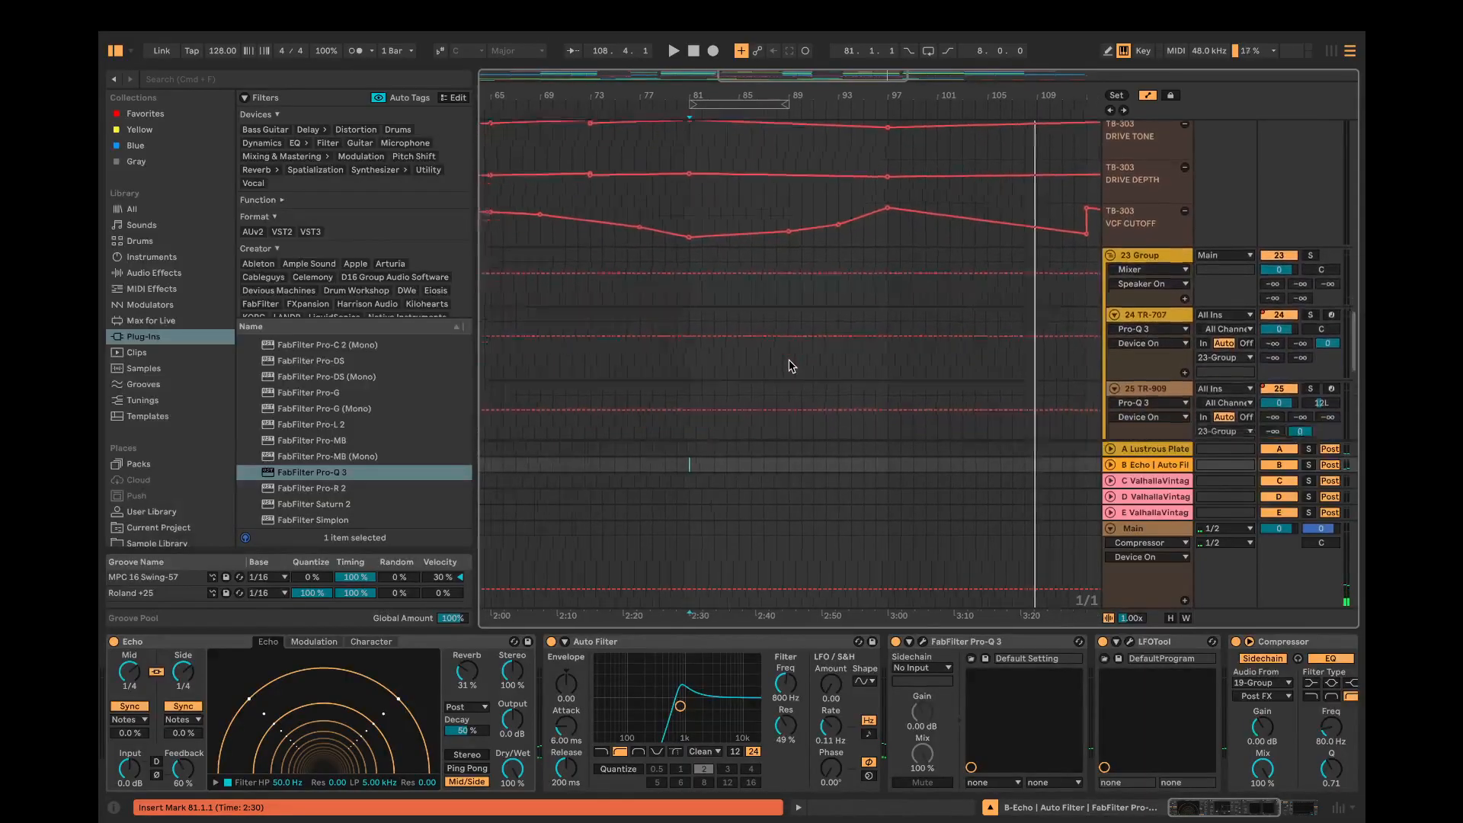
scroll(790, 366, "down", 5)
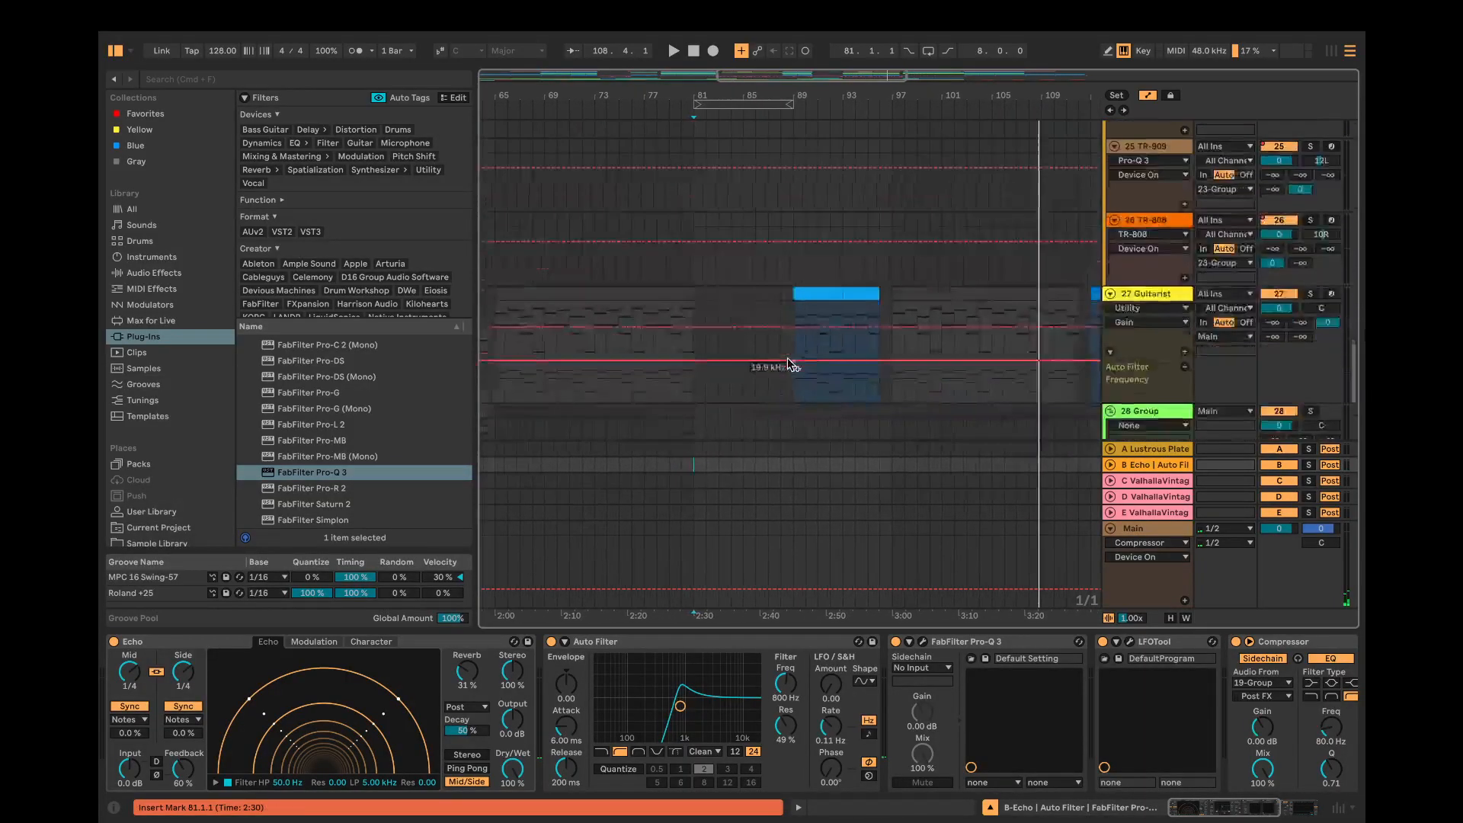
scroll(757, 359, "down", 3)
scroll(758, 360, "down", 6)
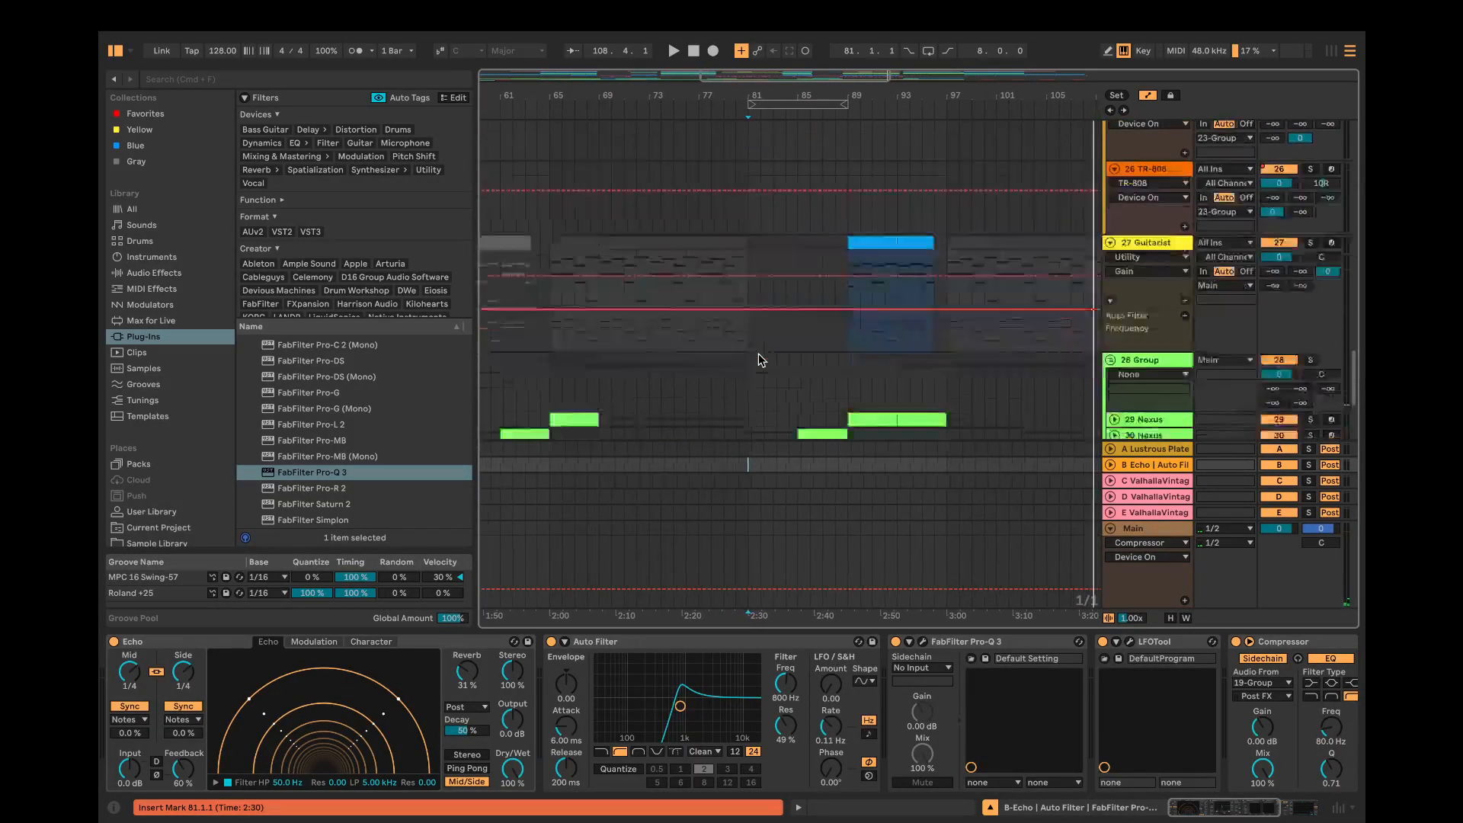
scroll(842, 305, "up", 8)
scroll(840, 301, "down", 8)
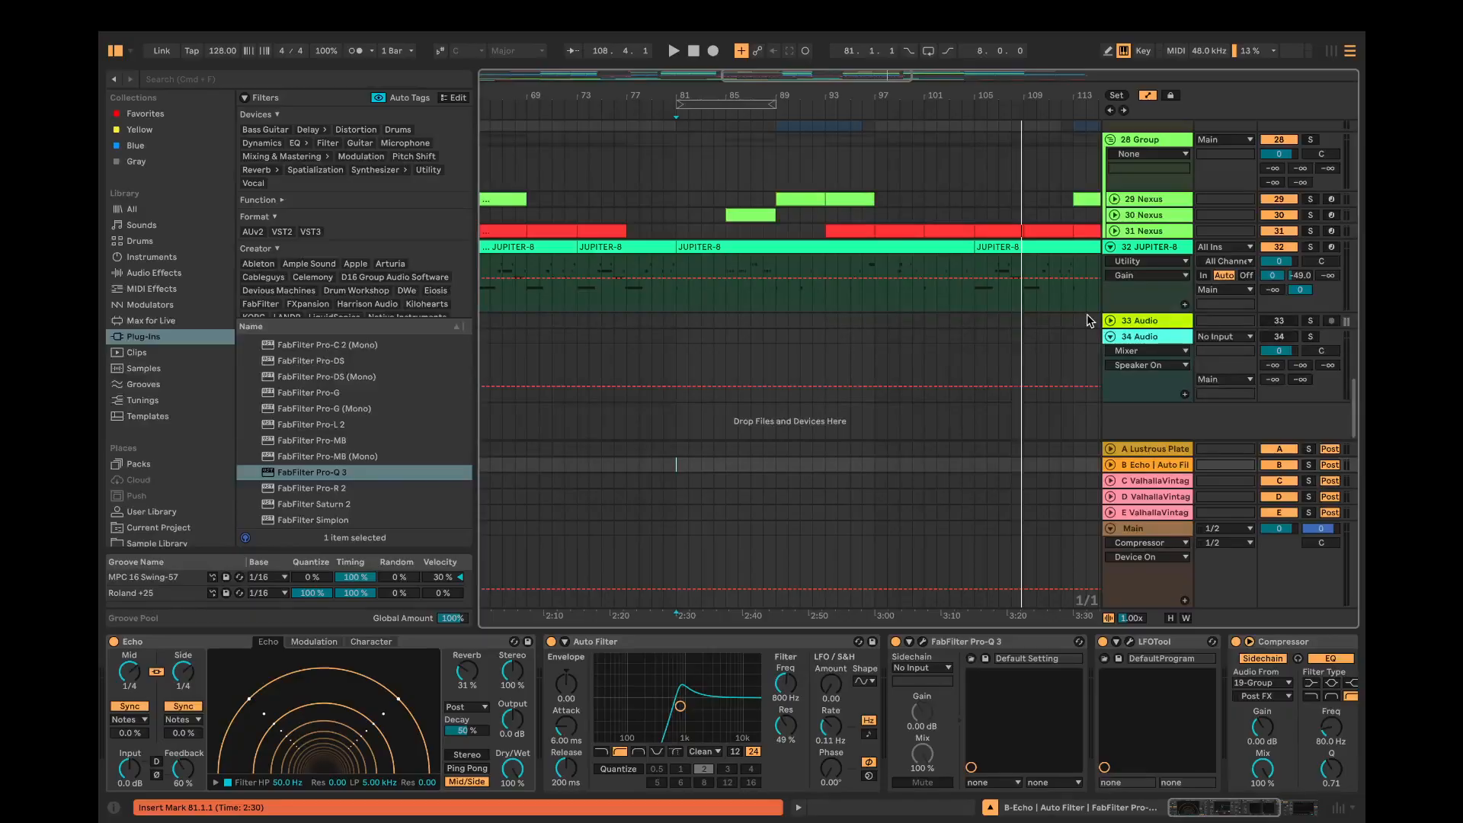
left_click(1143, 531)
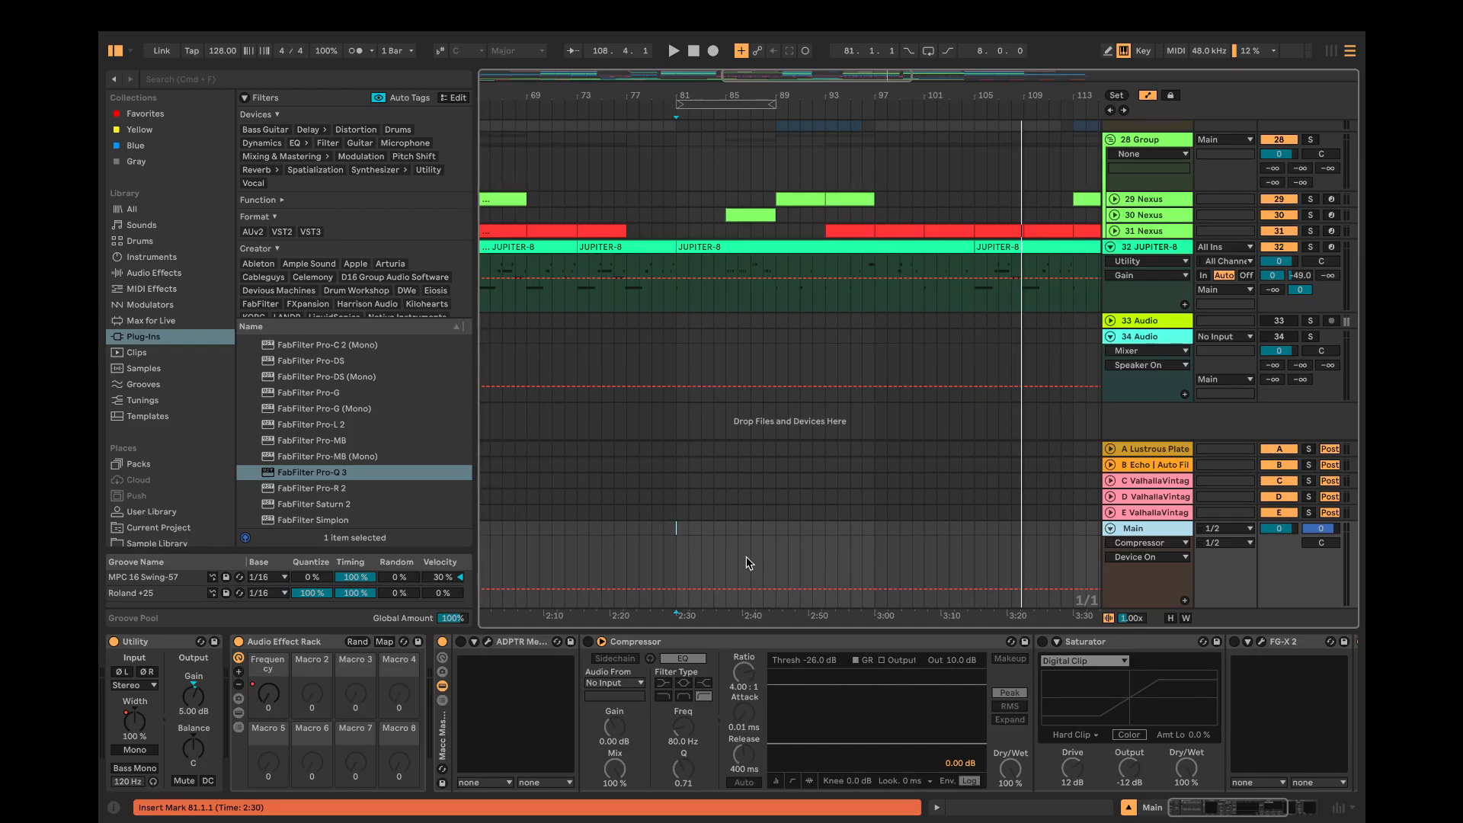
Step: Play the track from bar 97 in the Session mixer and reset the Main track's peak reading to check its level
key("Tab")
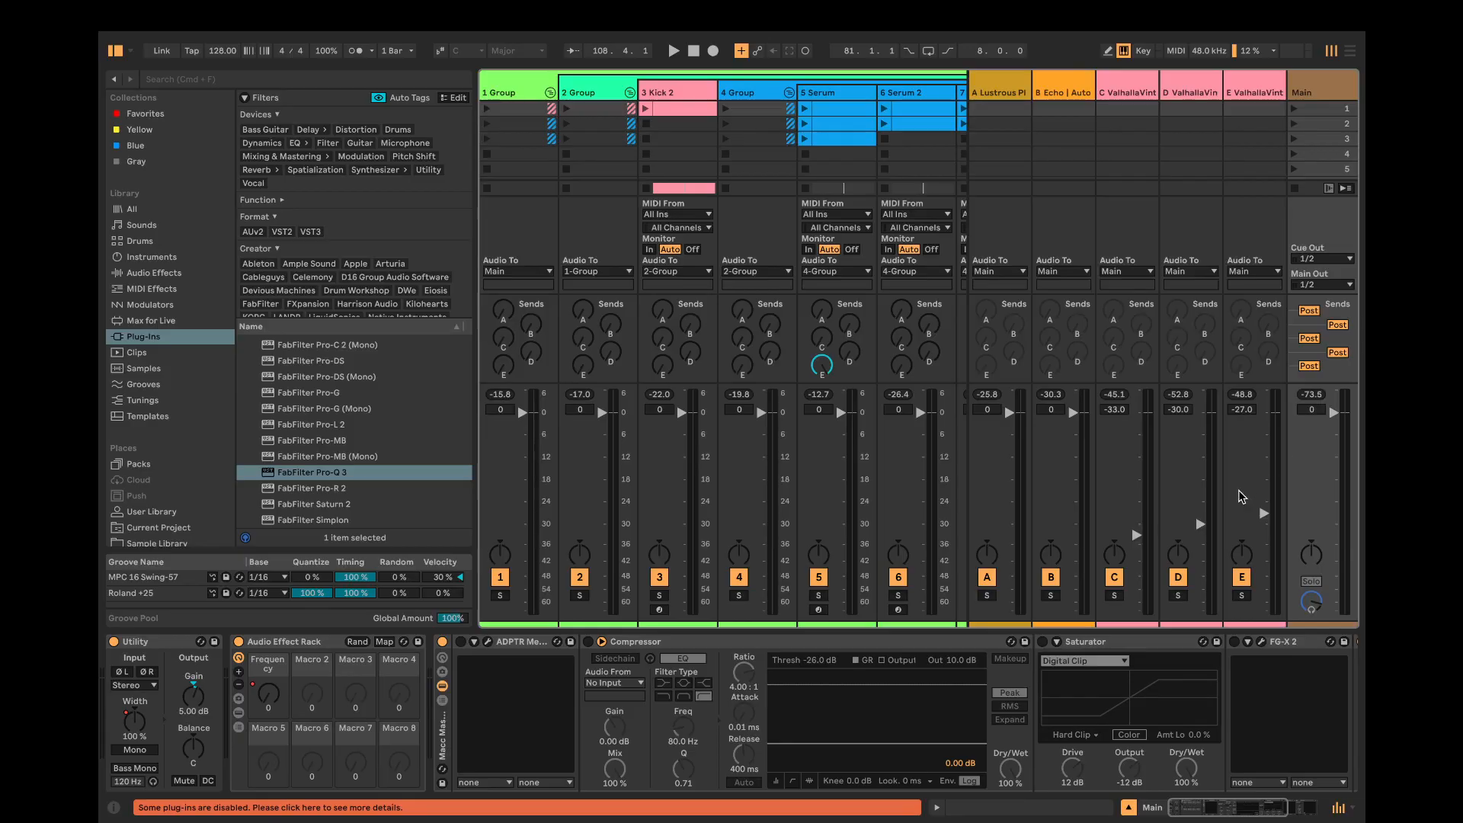
key("Tab")
left_click(875, 339)
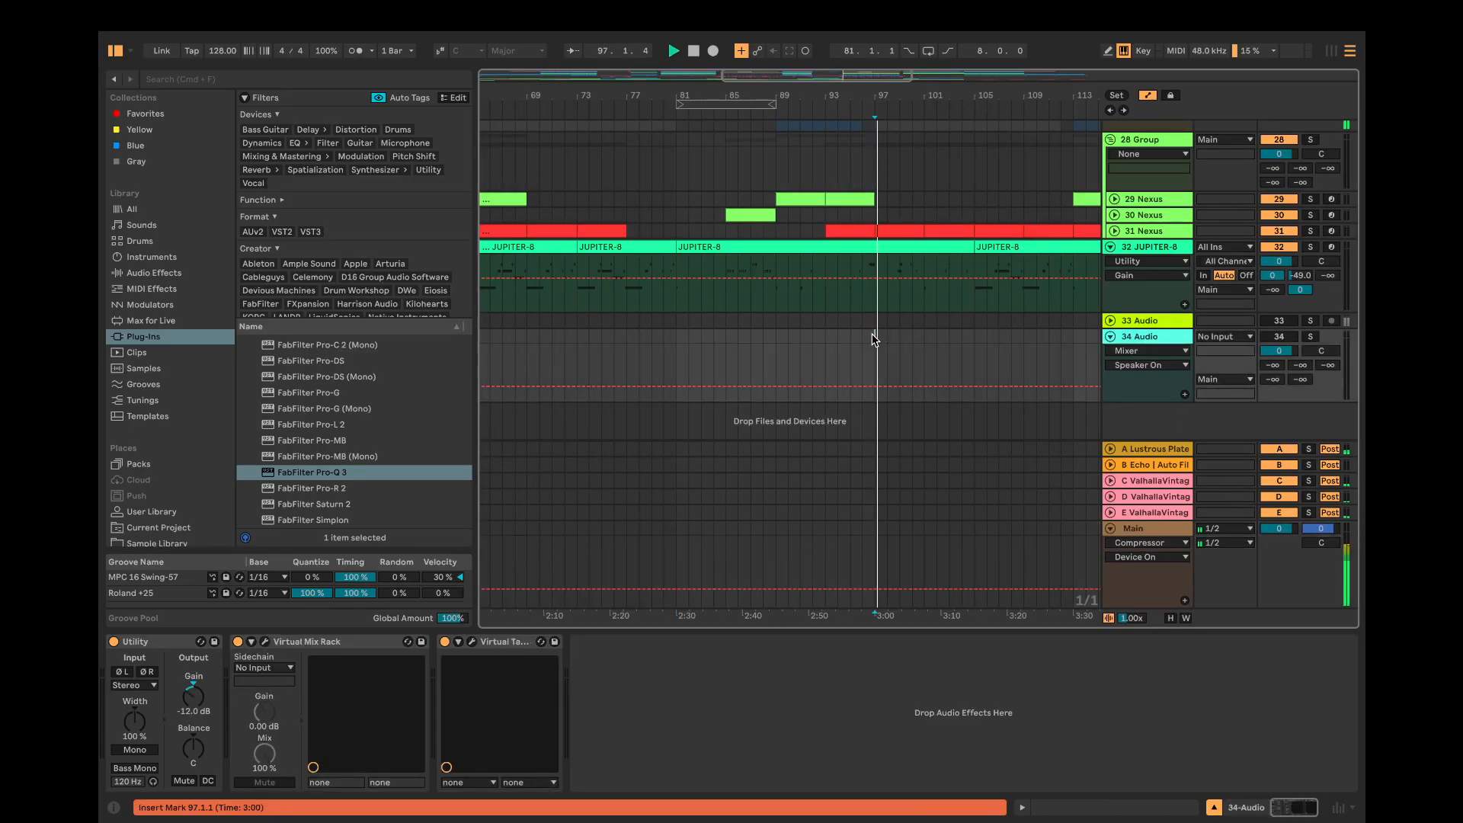
key("Tab")
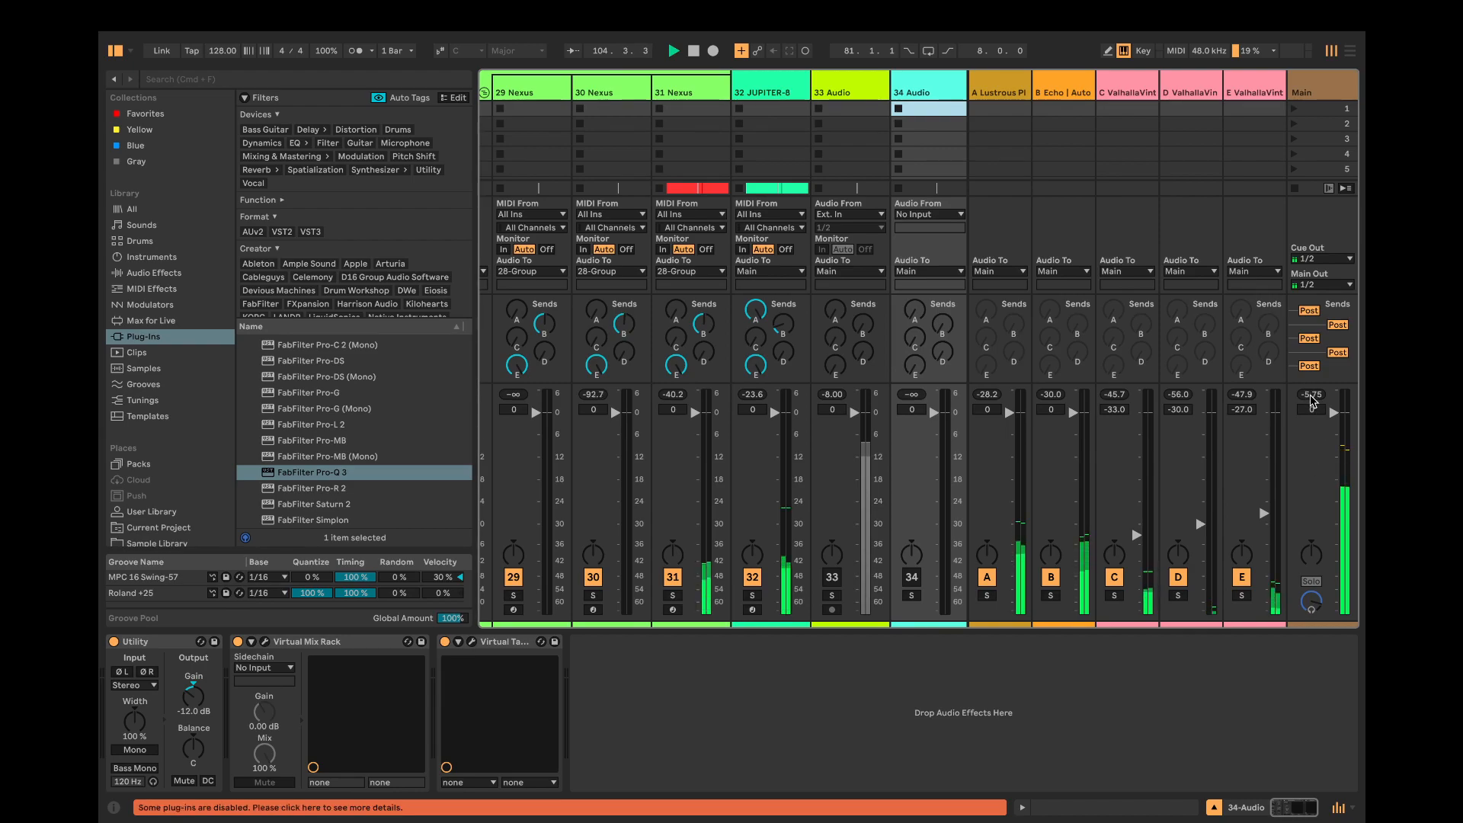
left_click_drag(1312, 401, 1290, 493)
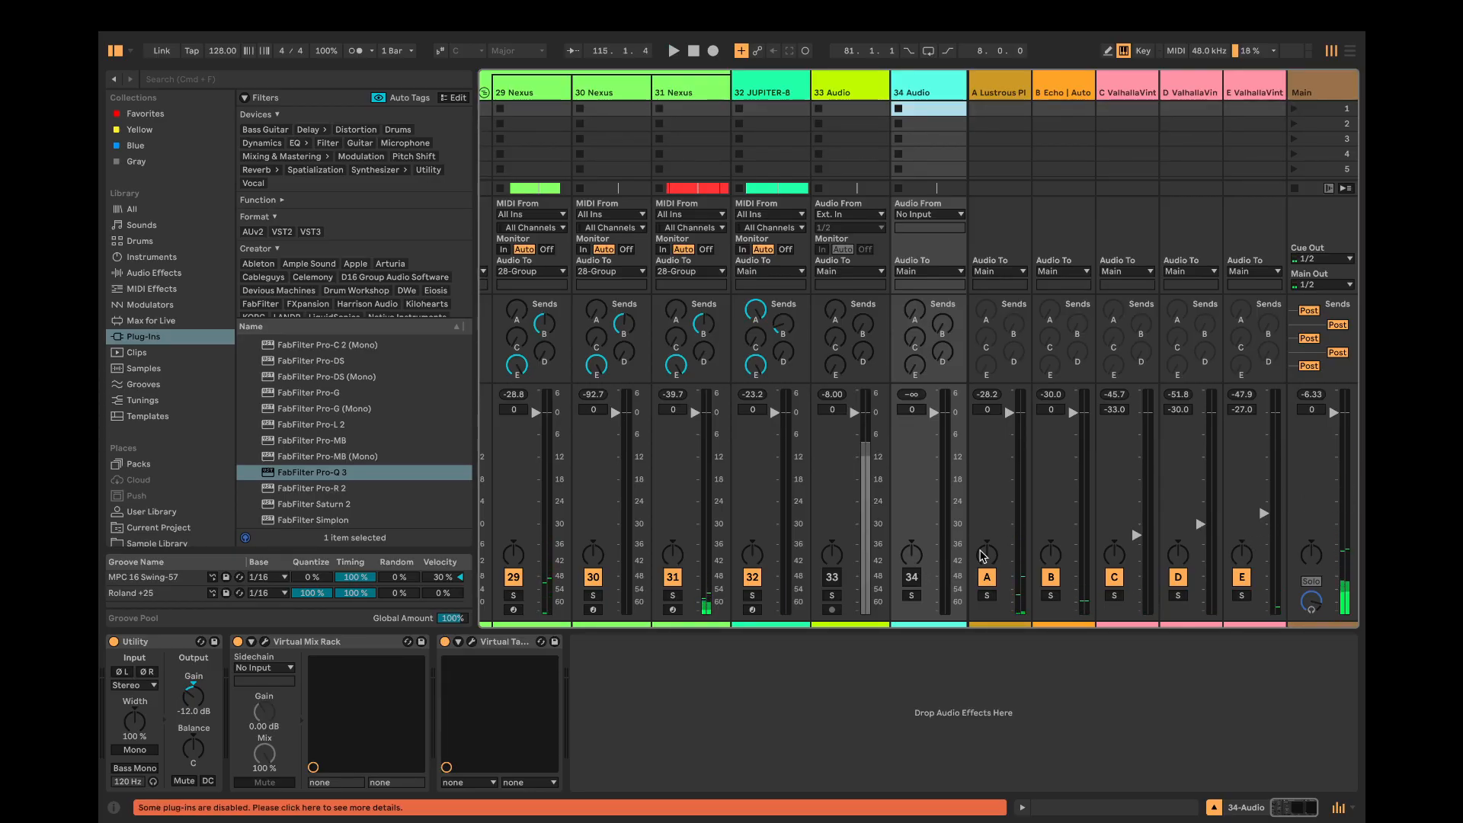
Step: Enable the Compressor on the Main track and play the track through it
left_click(1316, 93)
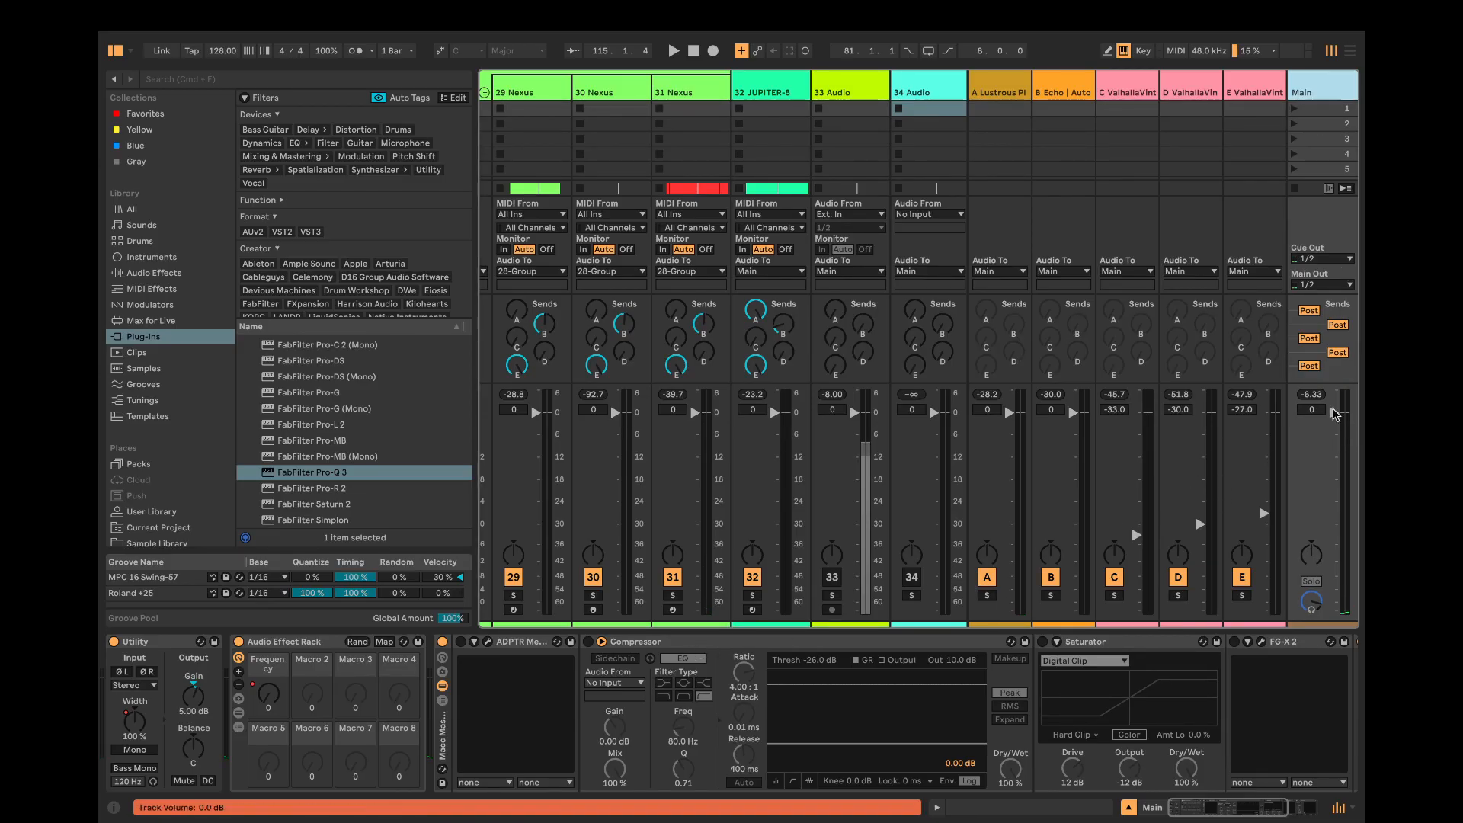
left_click(588, 642)
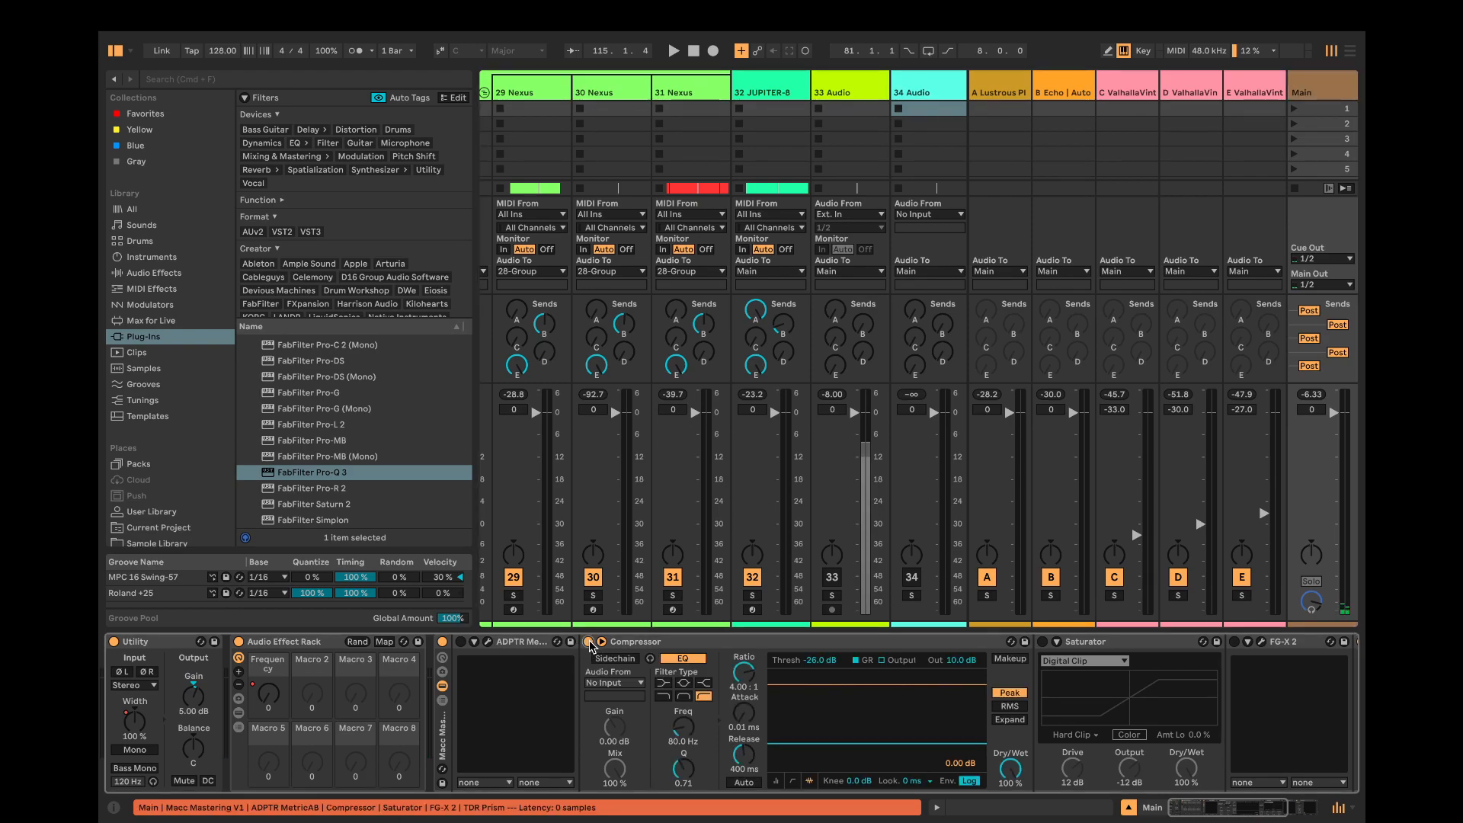
key("space")
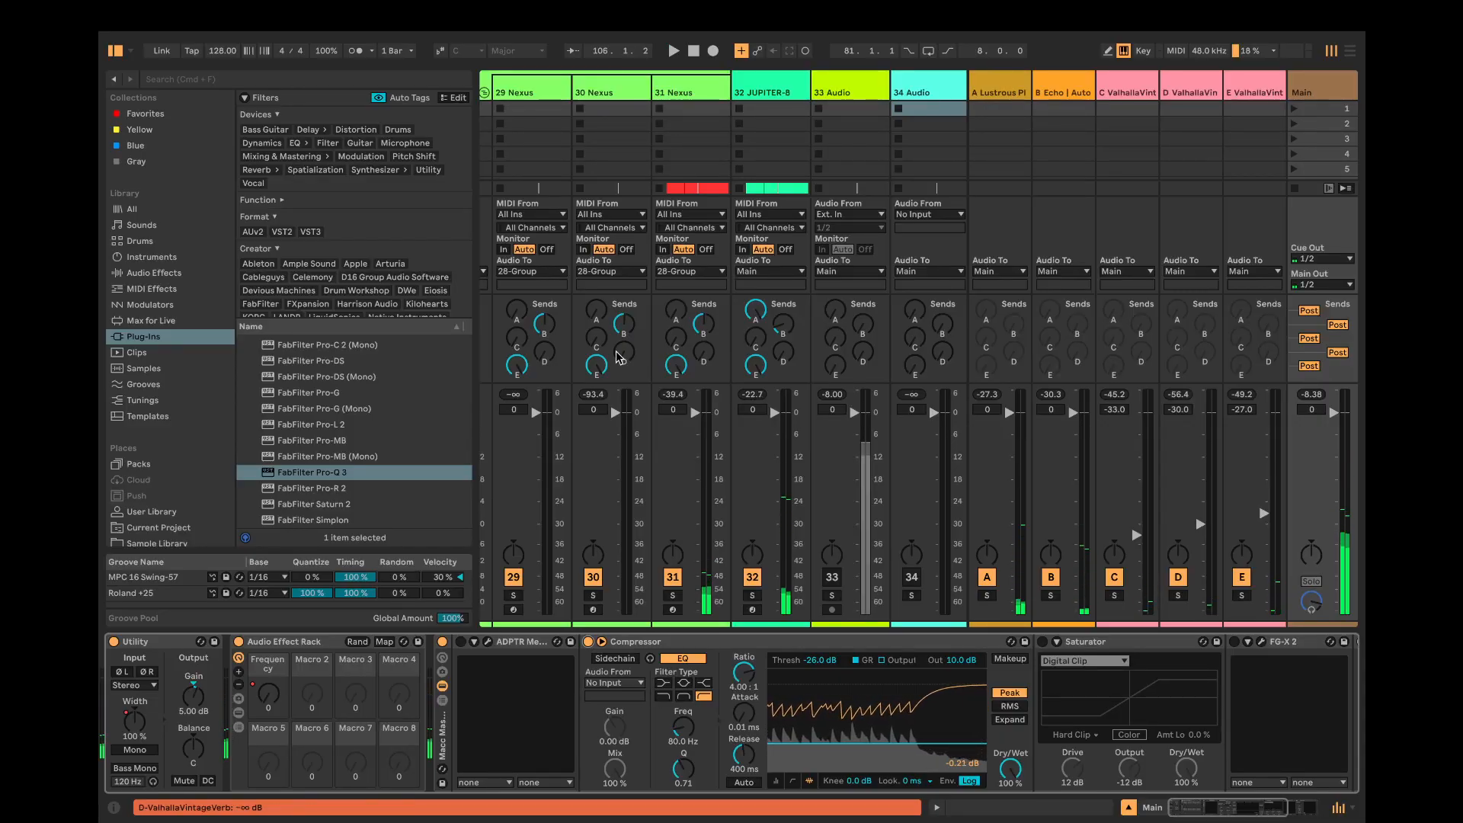
Step: Set the Utility gain on the 3 Kick 2 track to -24 dB
scroll(660, 404, "left", 15)
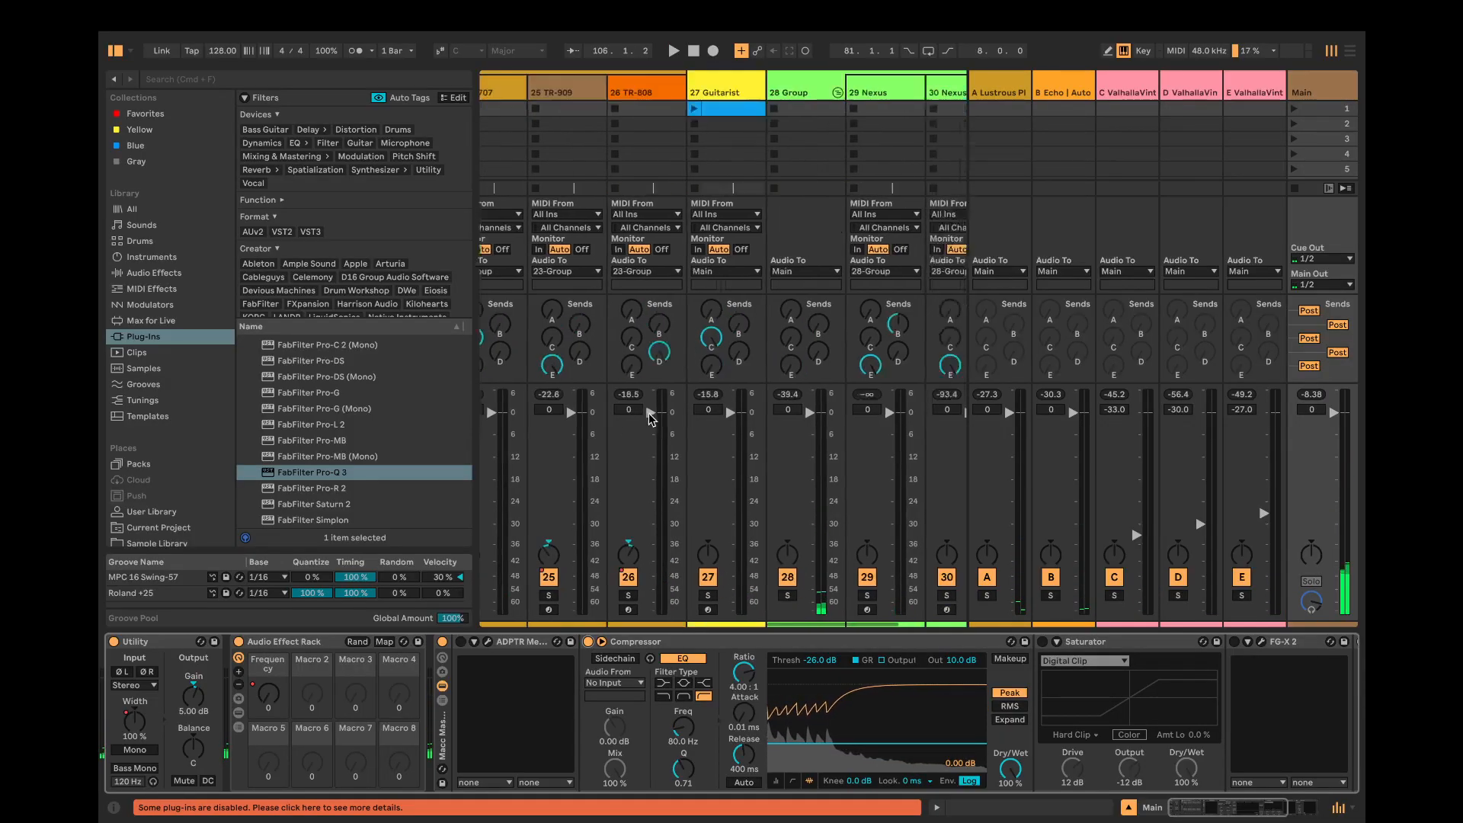
left_click(652, 419)
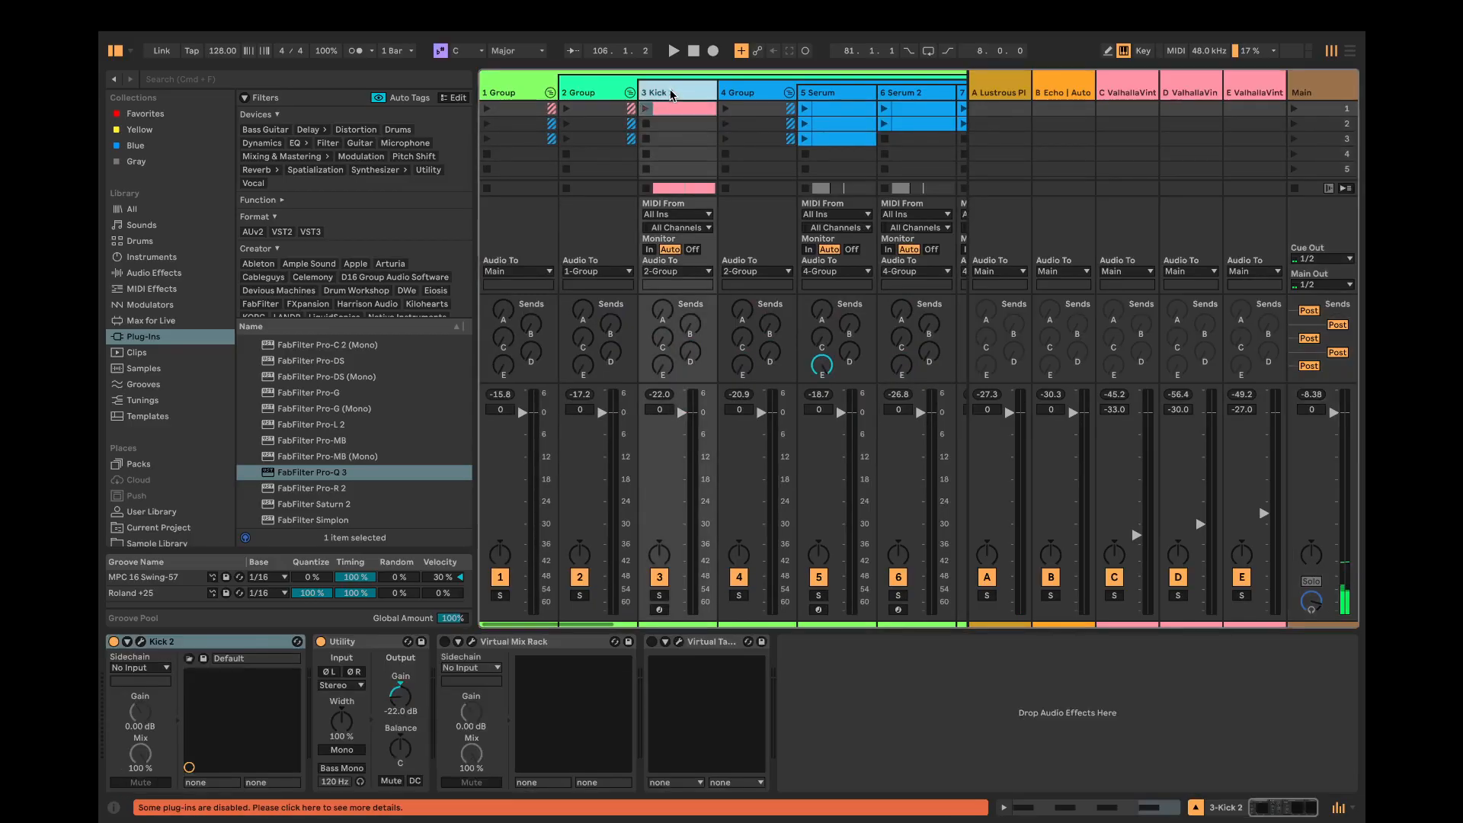
left_click(406, 714)
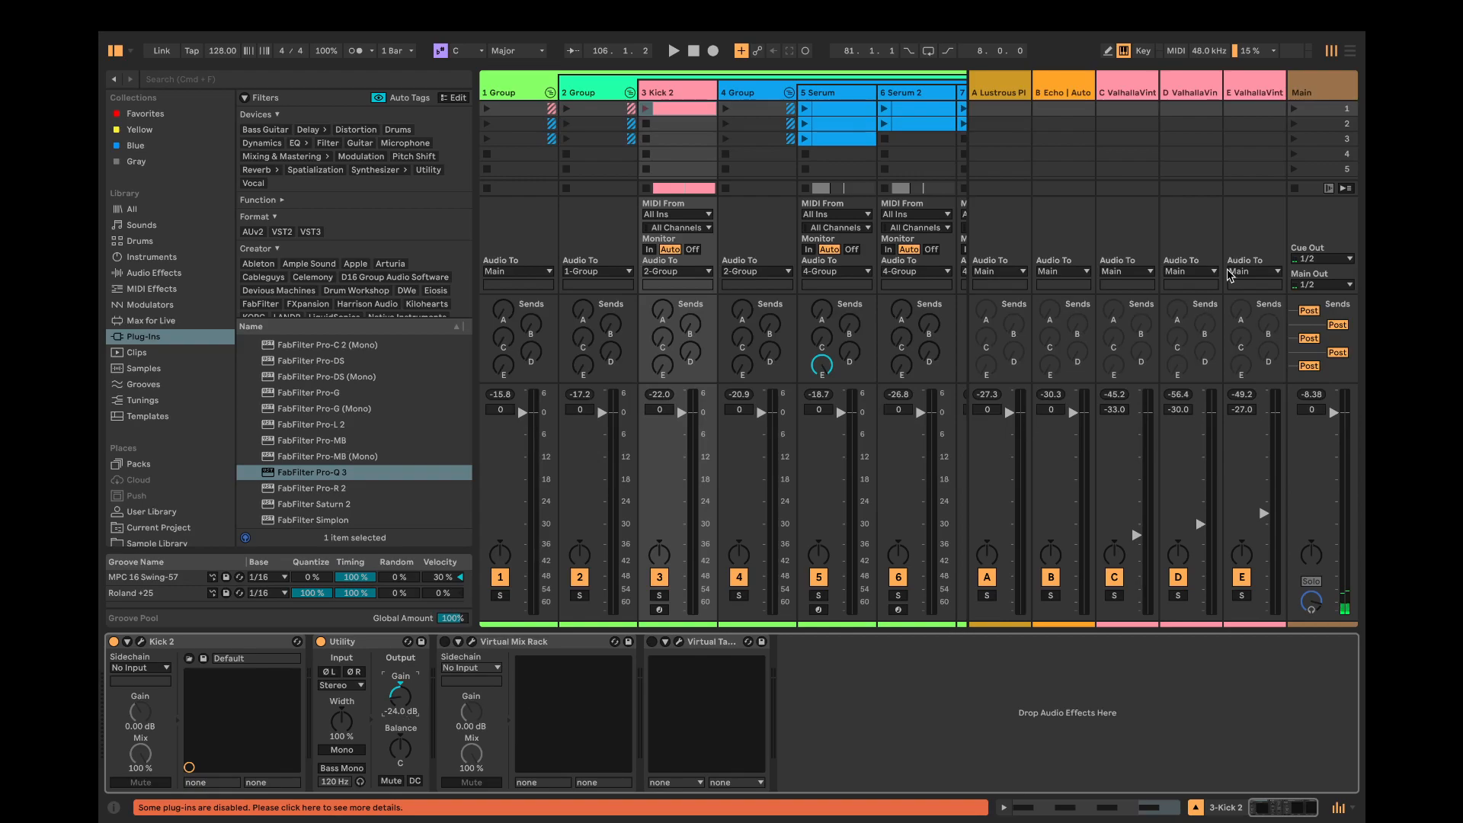
Step: Show the Main track's devices and play the full mix, checking it in both the Session mixer and the Arrangement
left_click(1321, 81)
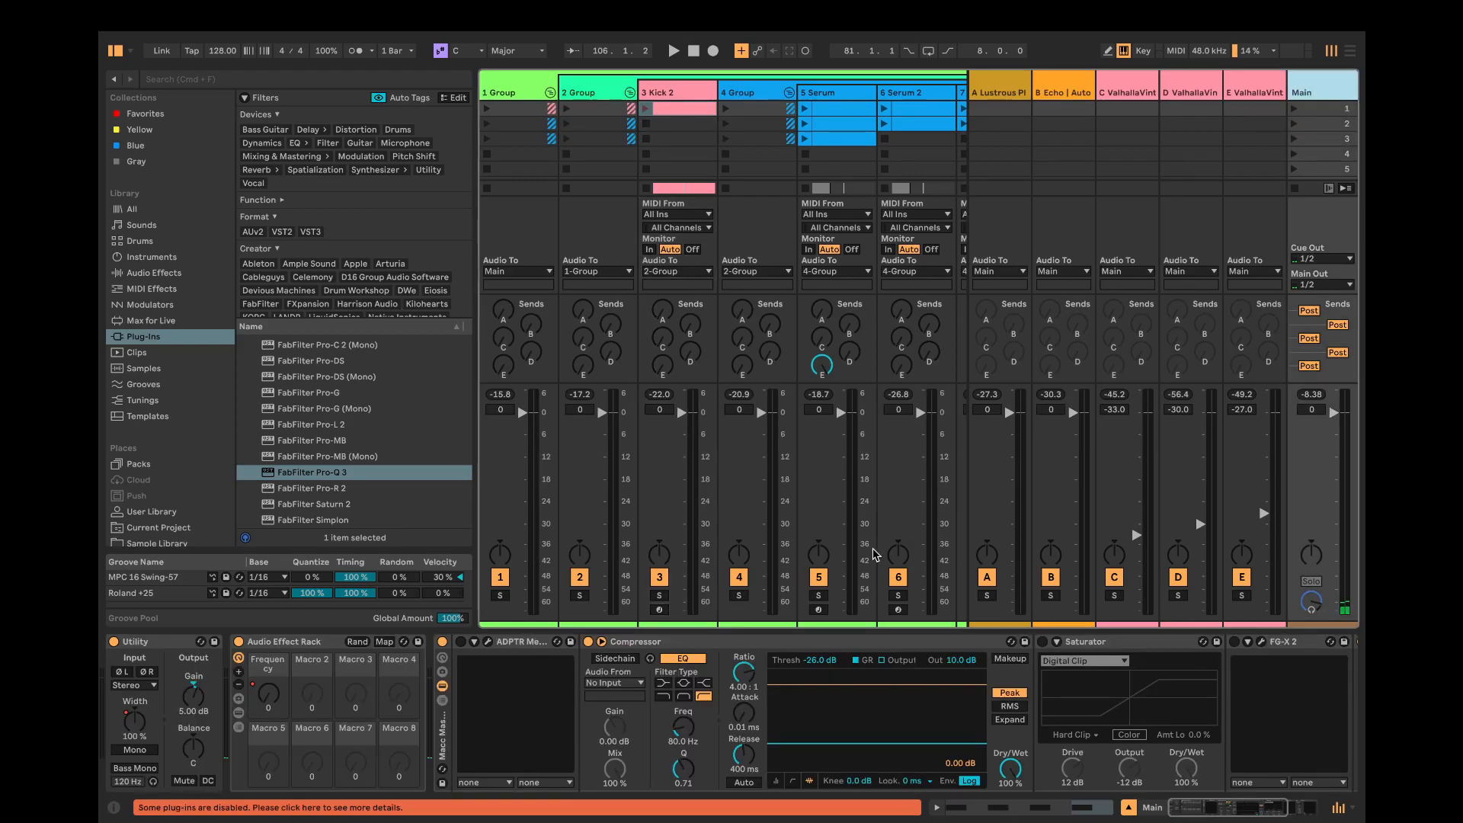
key("space")
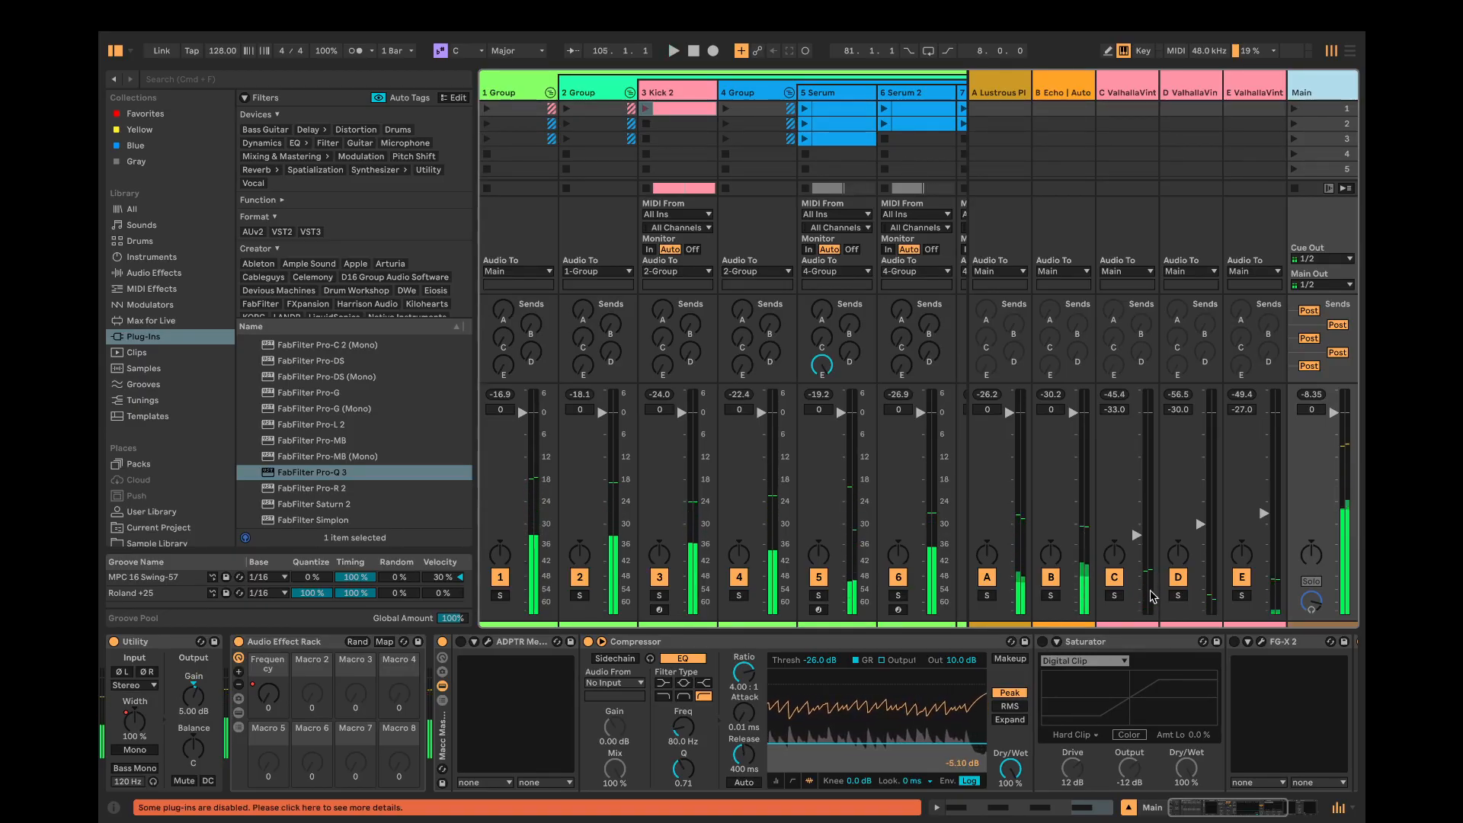
key("Tab")
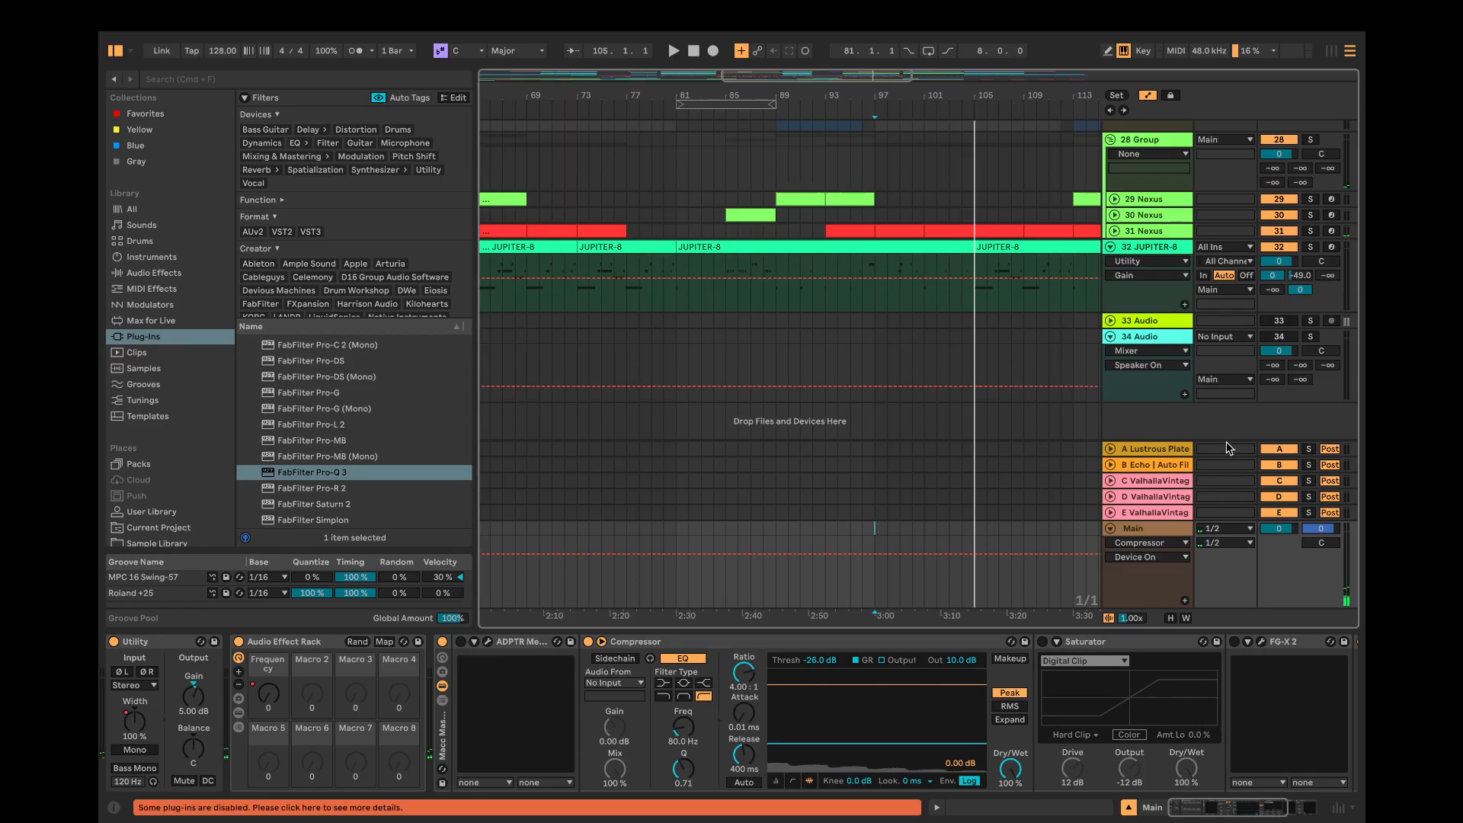
key("space")
Step: Switch the A Lustrous Plates return off and back on during playback, and solo it
left_click(1279, 448)
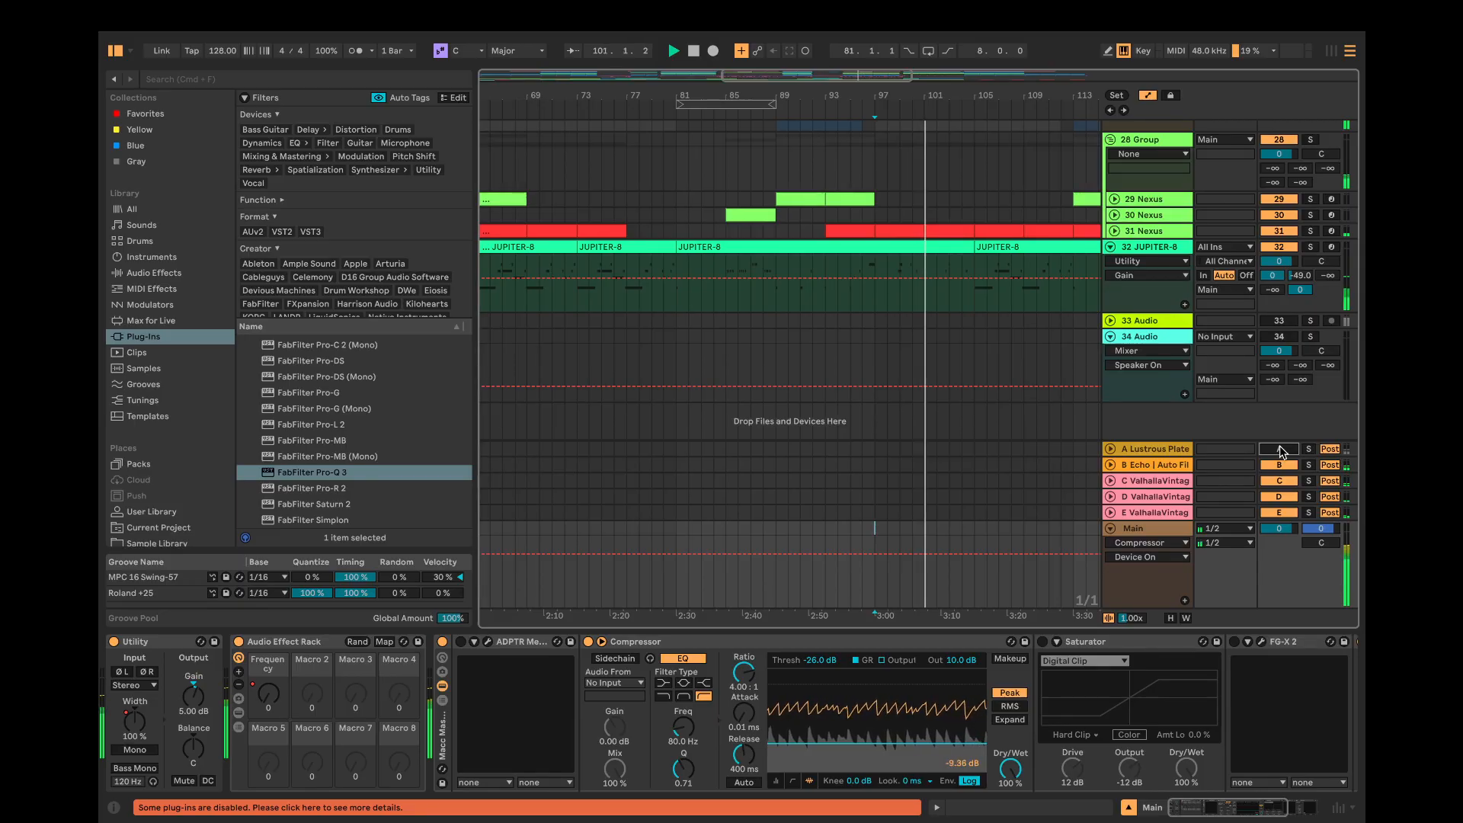
left_click(1280, 447)
left_click(1309, 449)
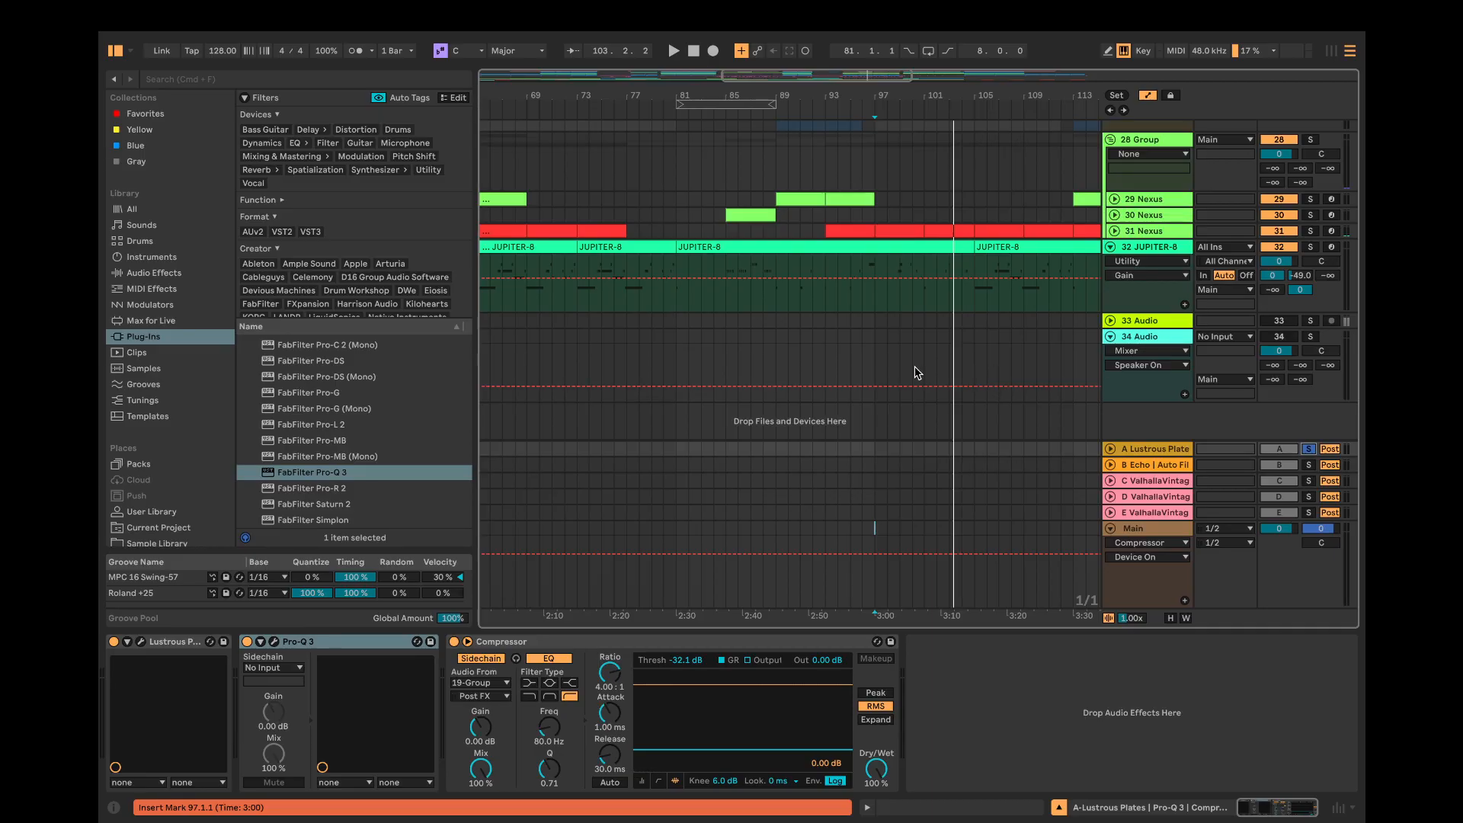
Step: Lower the A Lustrous Plates return's volume to -20 dB and play the full mix from bar 97
scroll(858, 358, "up", 5)
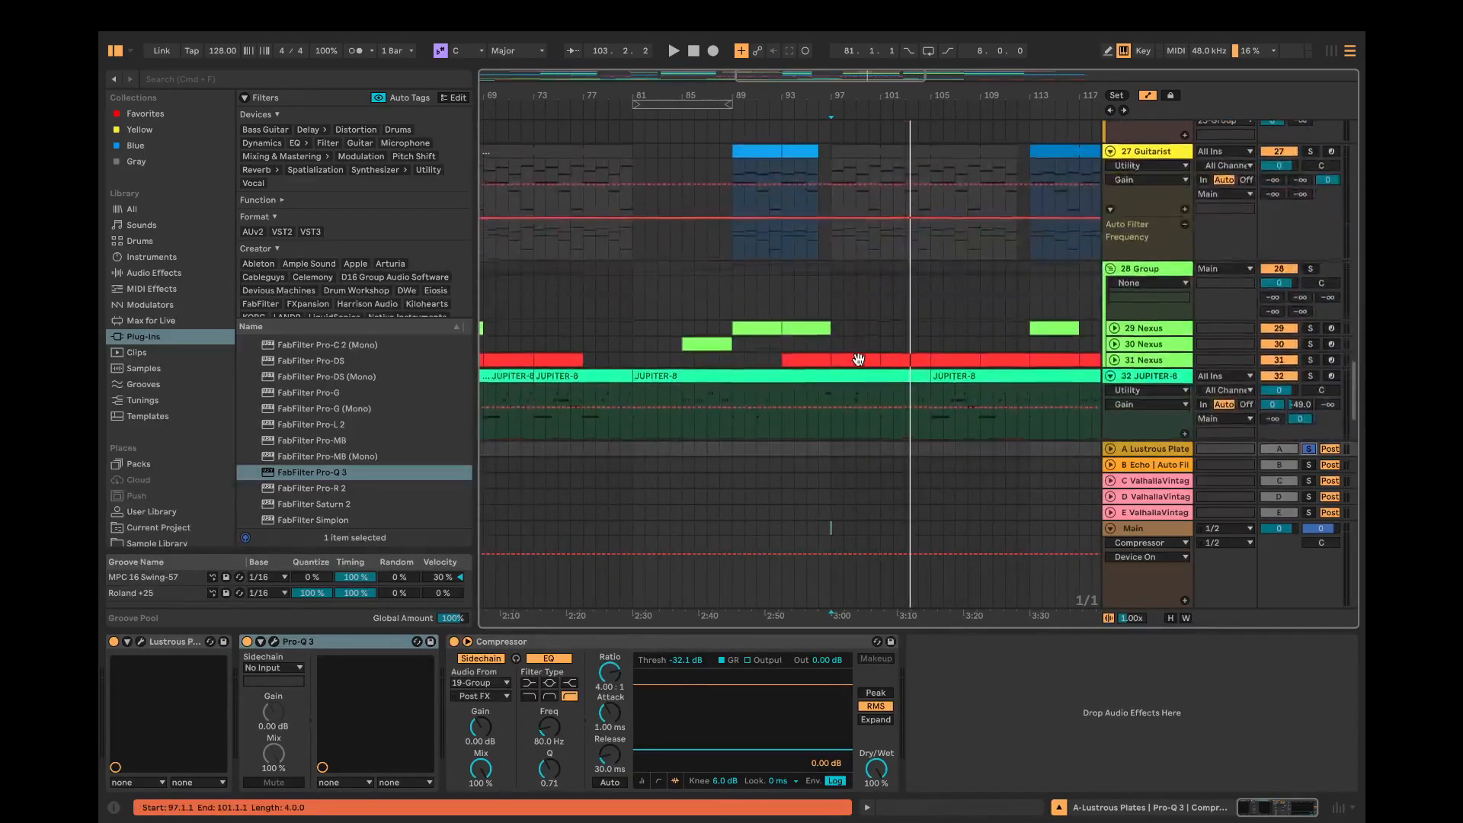
key("Tab")
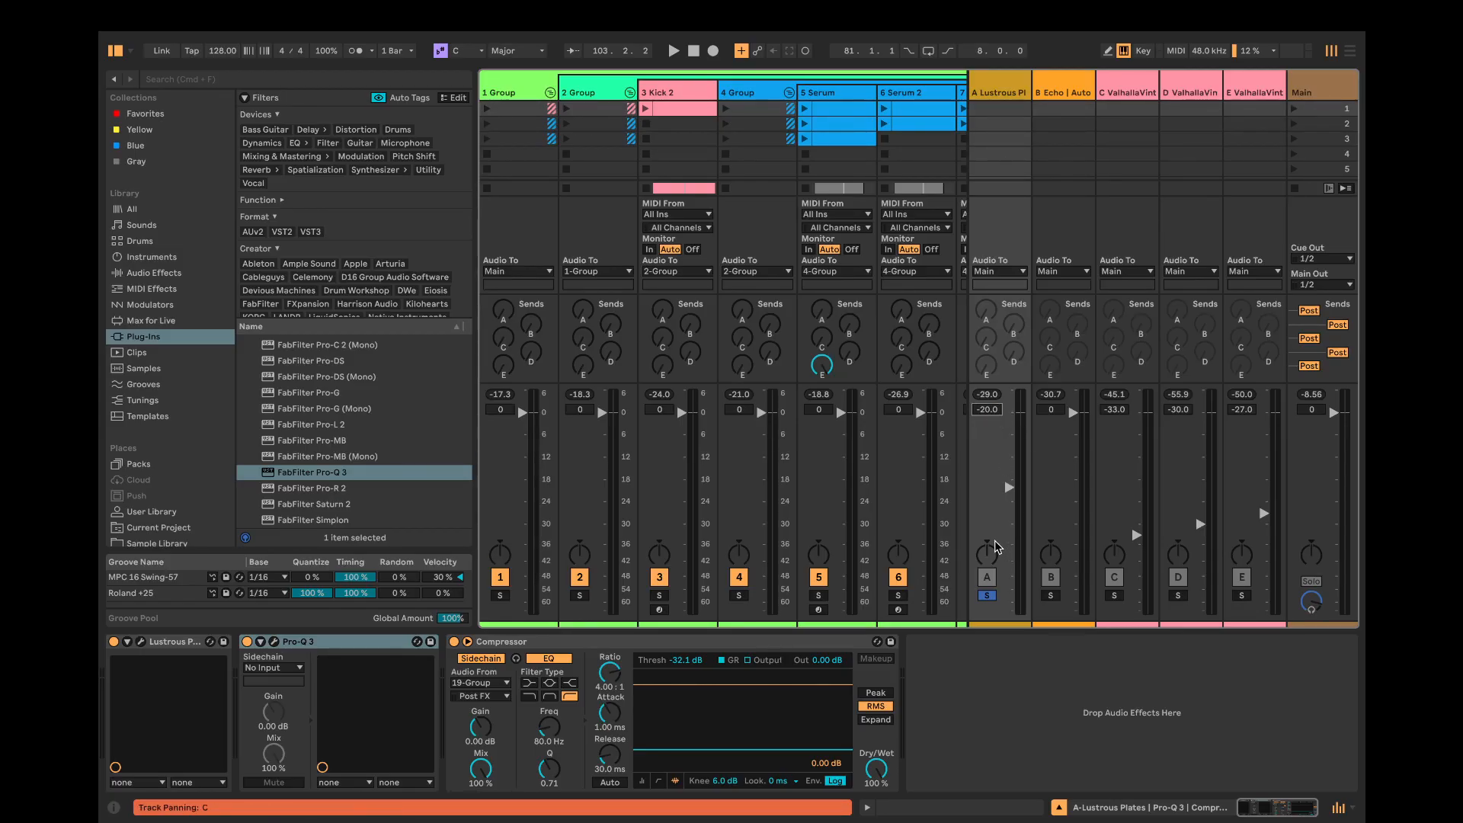
key("Tab")
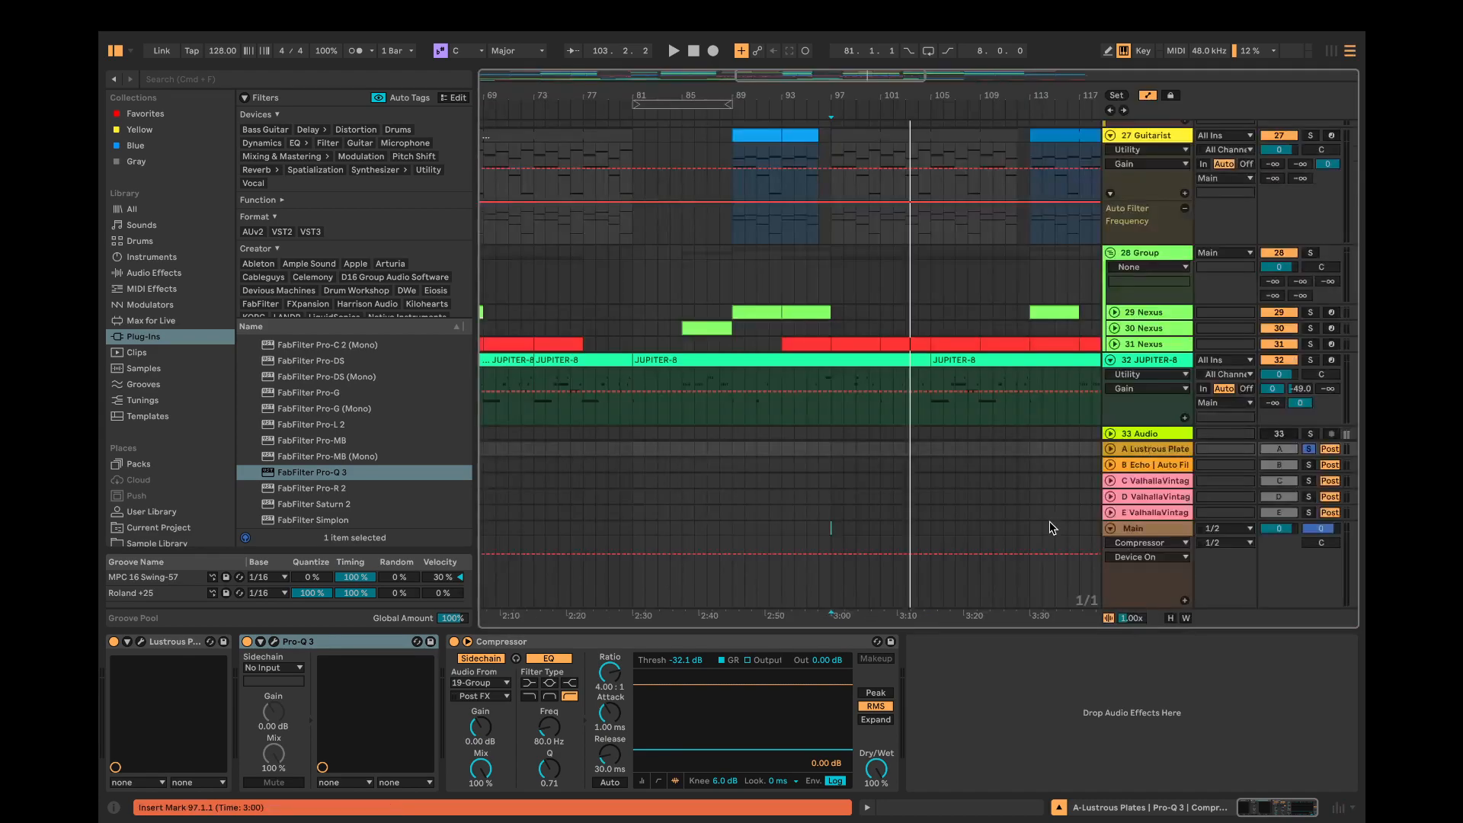
left_click(834, 328)
key("space")
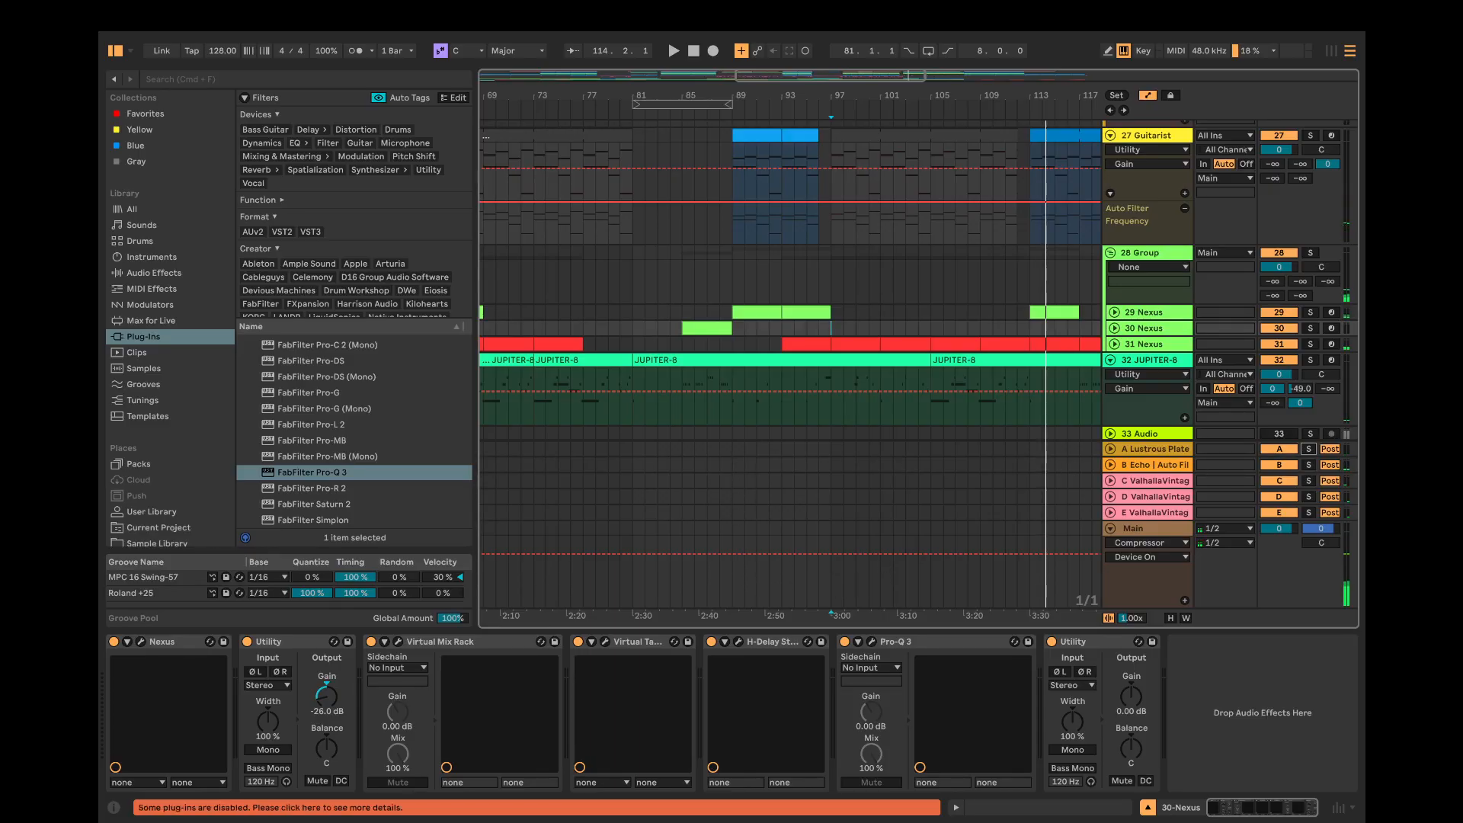
Step: Briefly solo the B Echo return, and briefly solo 19 Group while playing from bar 113
left_click(1310, 465)
left_click(1310, 465)
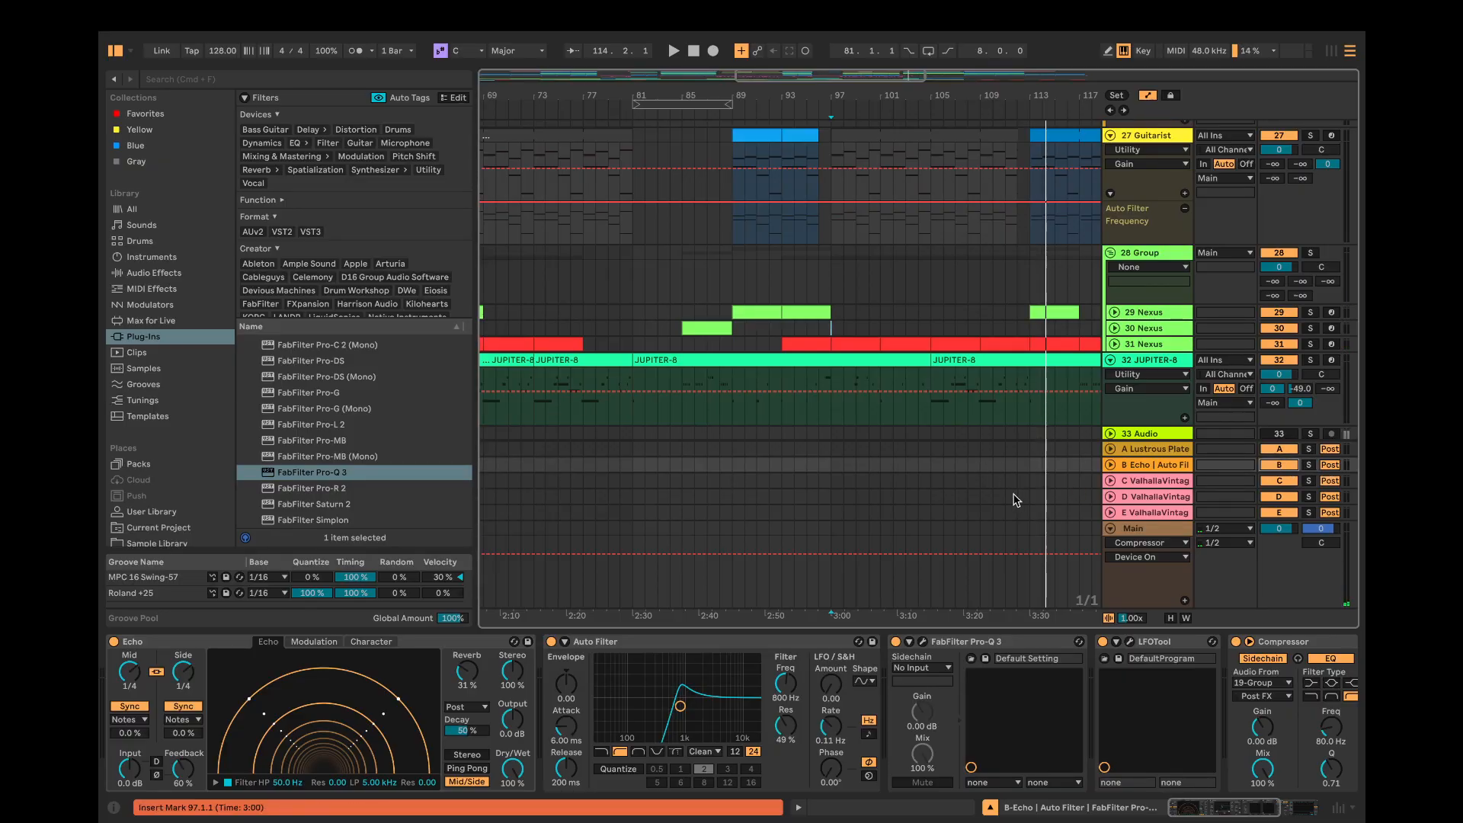
scroll(876, 466, "up", 10)
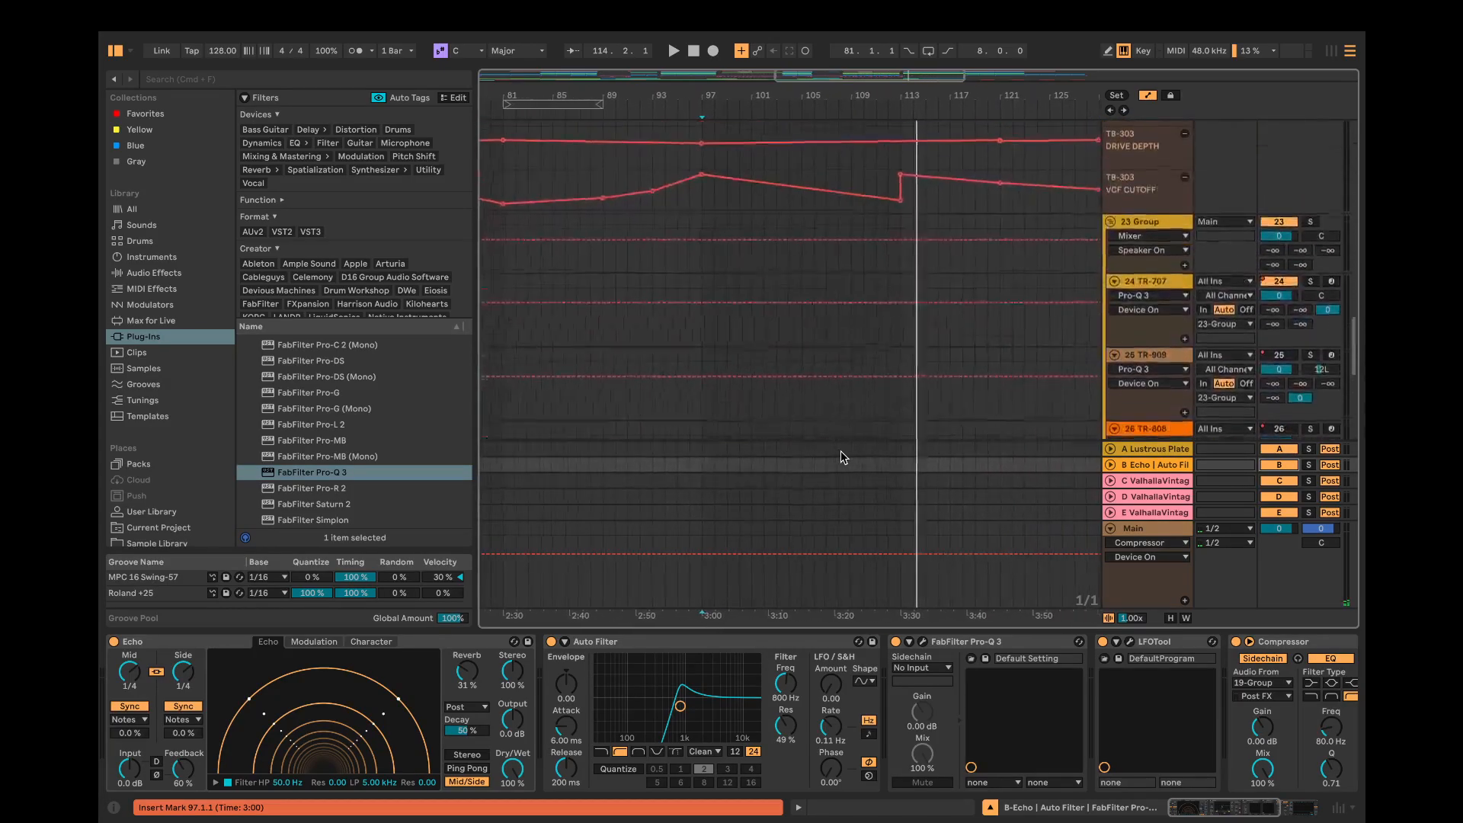
scroll(842, 454, "up", 5)
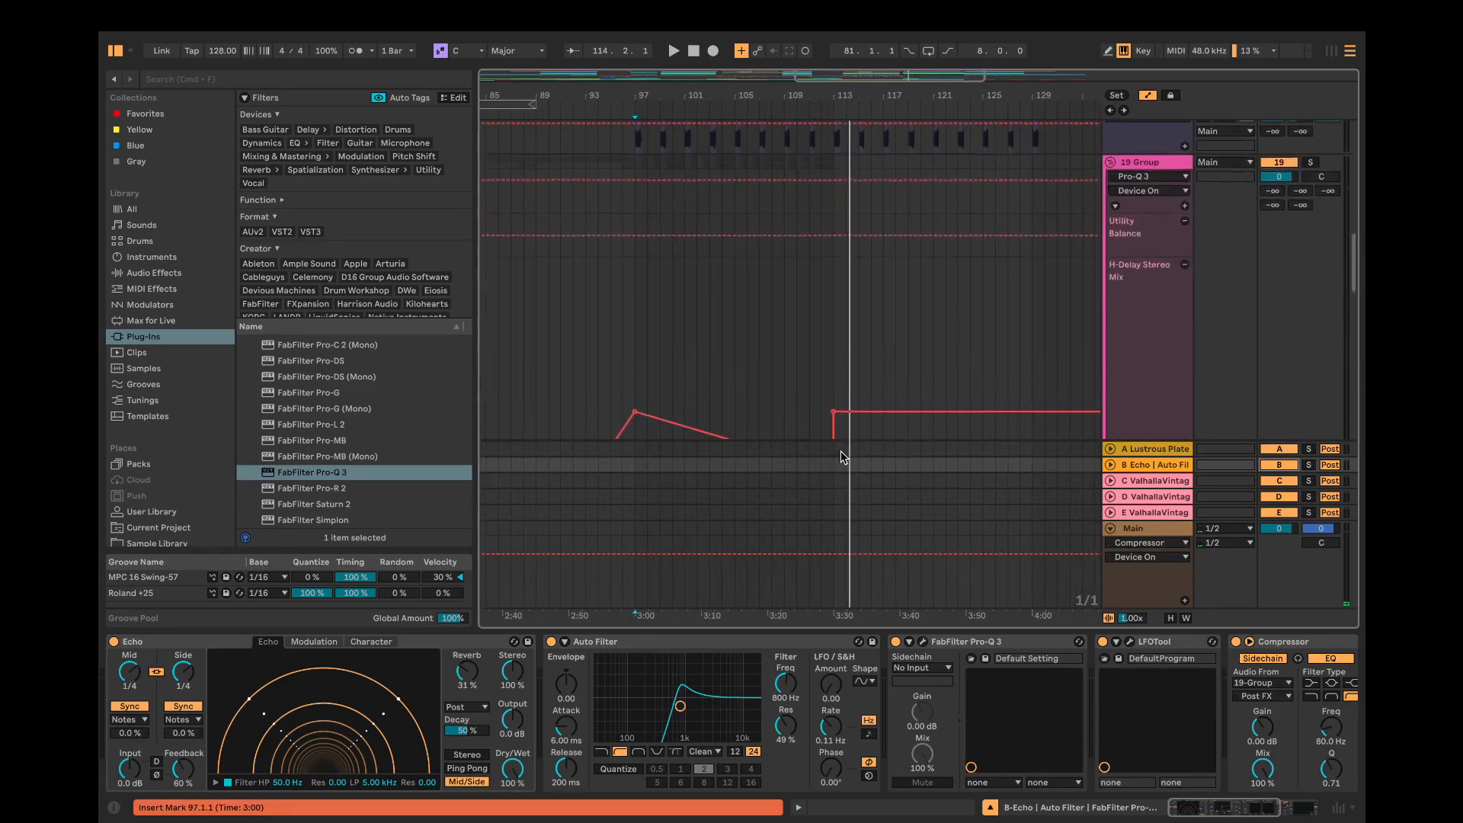
left_click(835, 348)
key("space")
left_click(1310, 168)
left_click(1309, 169)
Step: Examine the drum, bass and percussion tracks from 1 Group down to Pads while the mix plays on, and stop playback
scroll(956, 363, "up", 10)
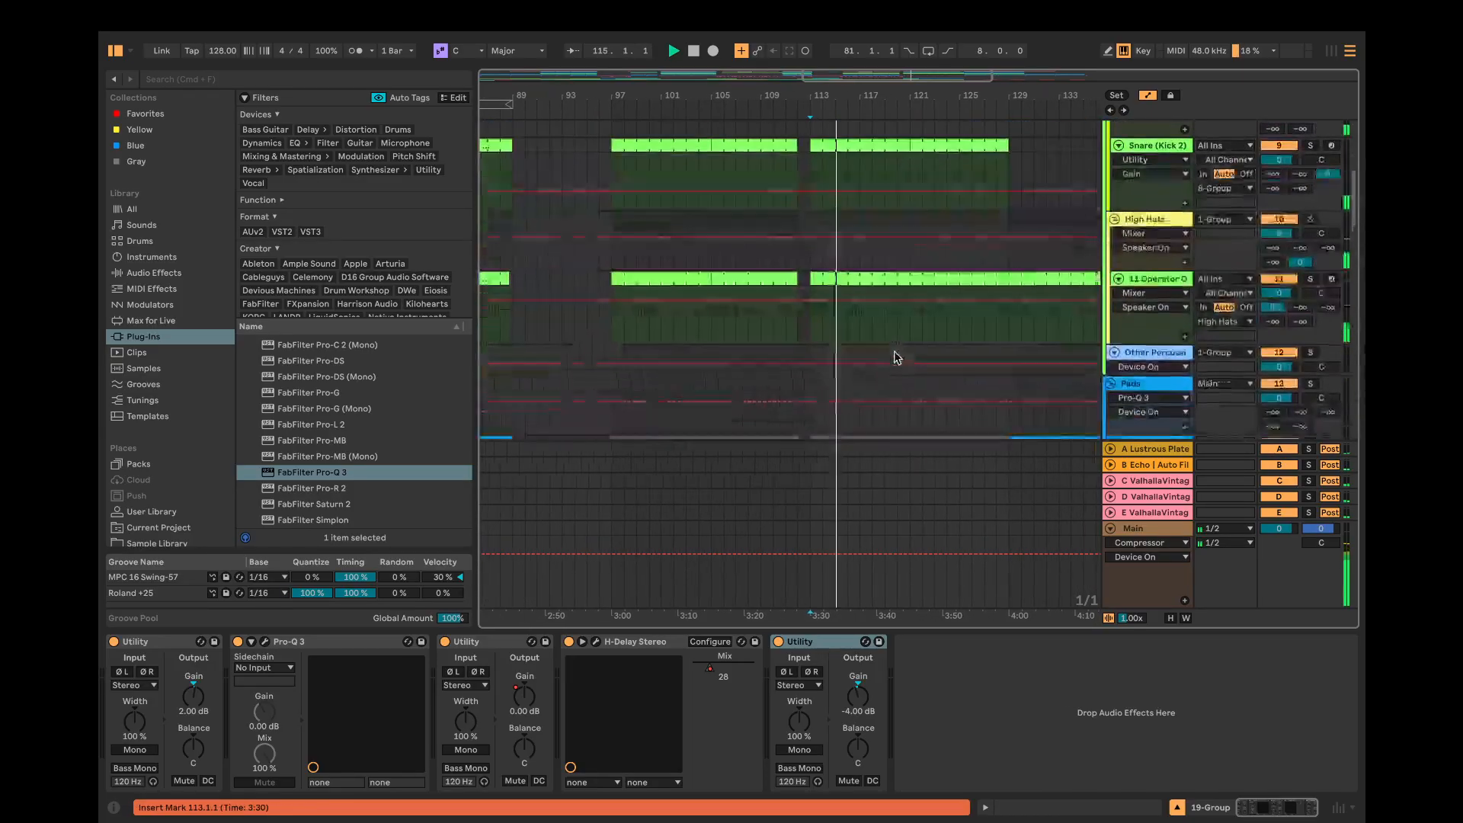
scroll(894, 351, "up", 3)
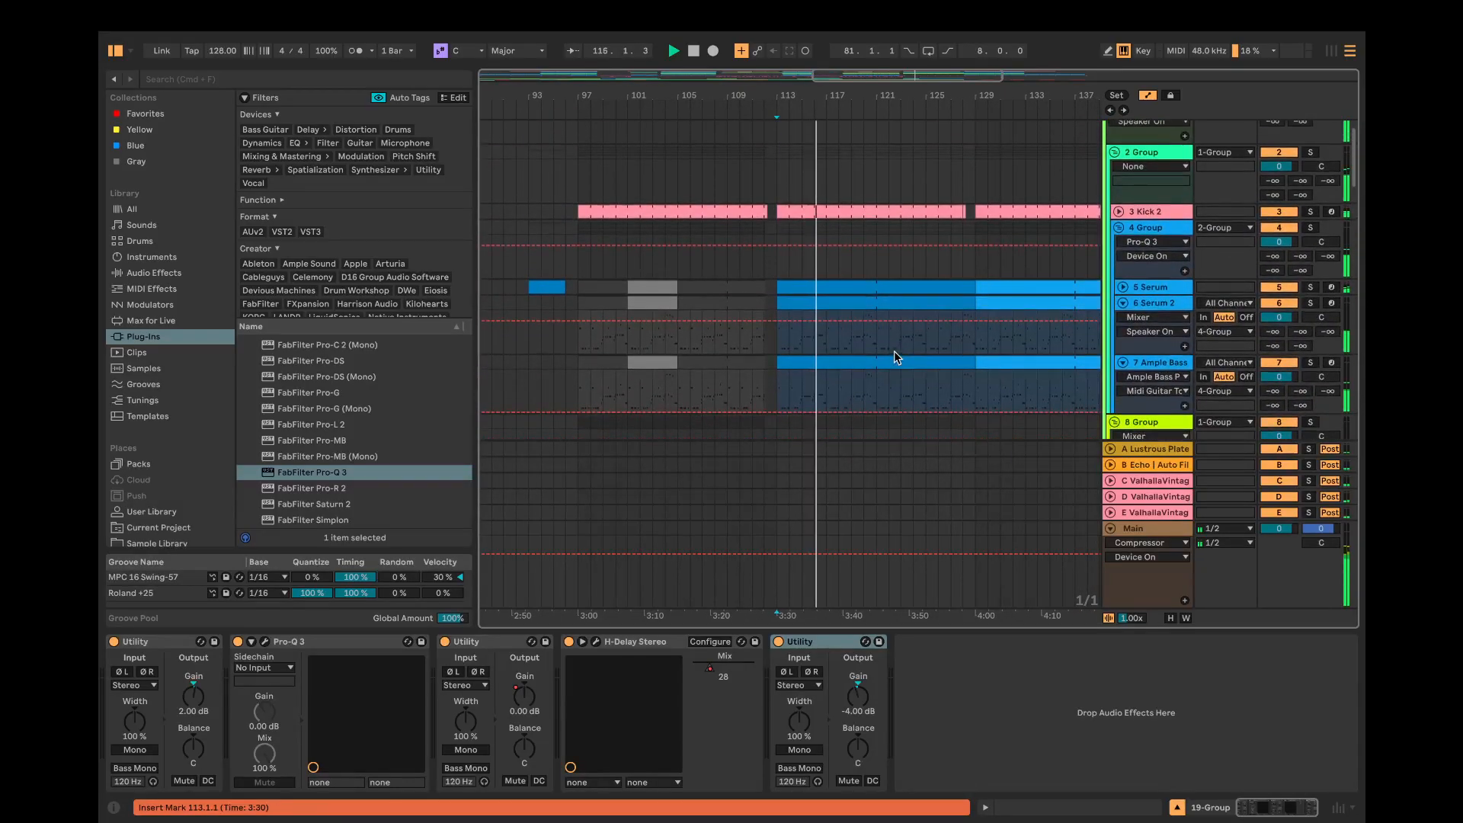
scroll(894, 350, "up", 2)
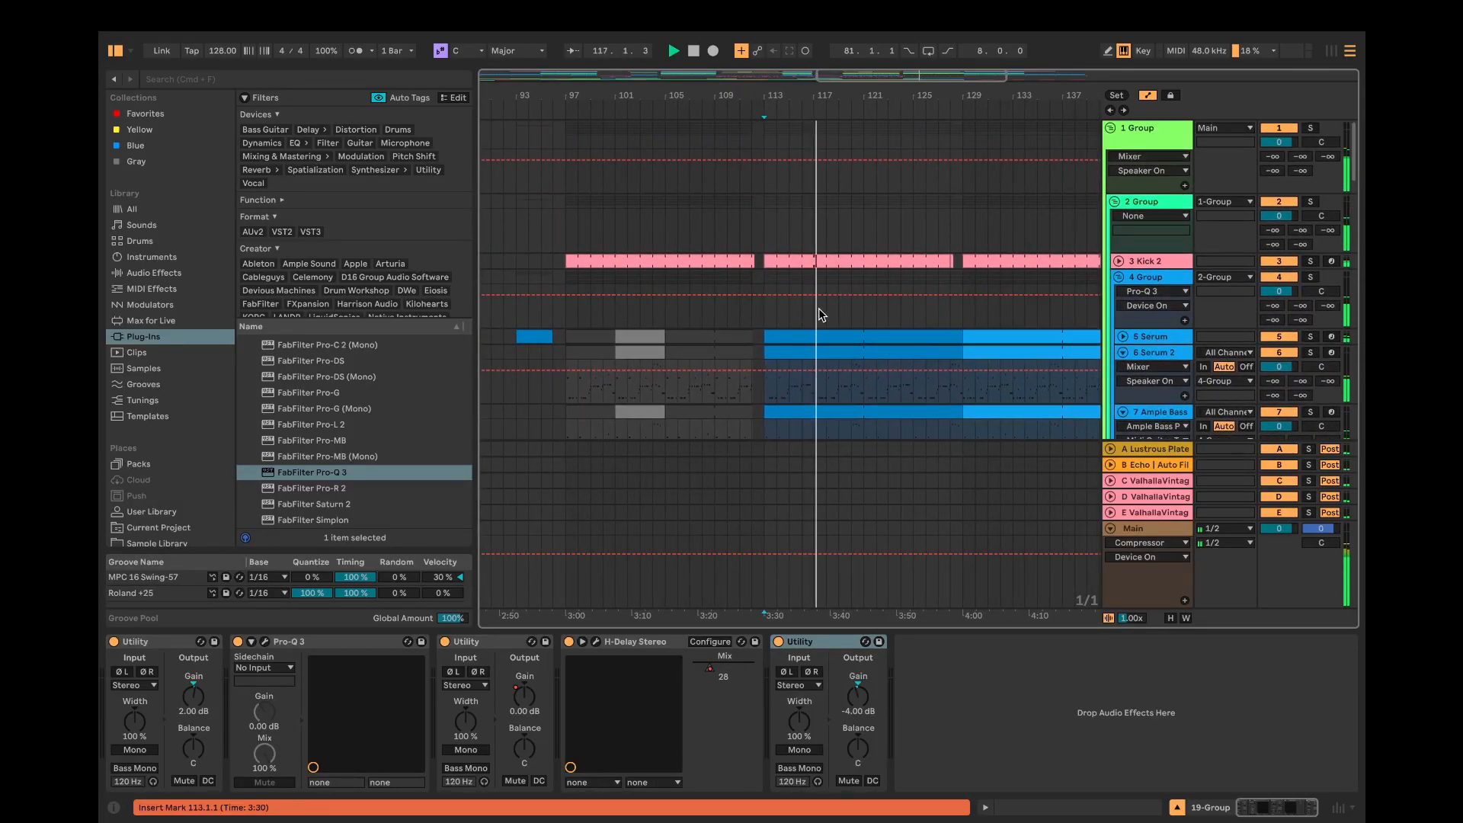
scroll(864, 307, "down", 5)
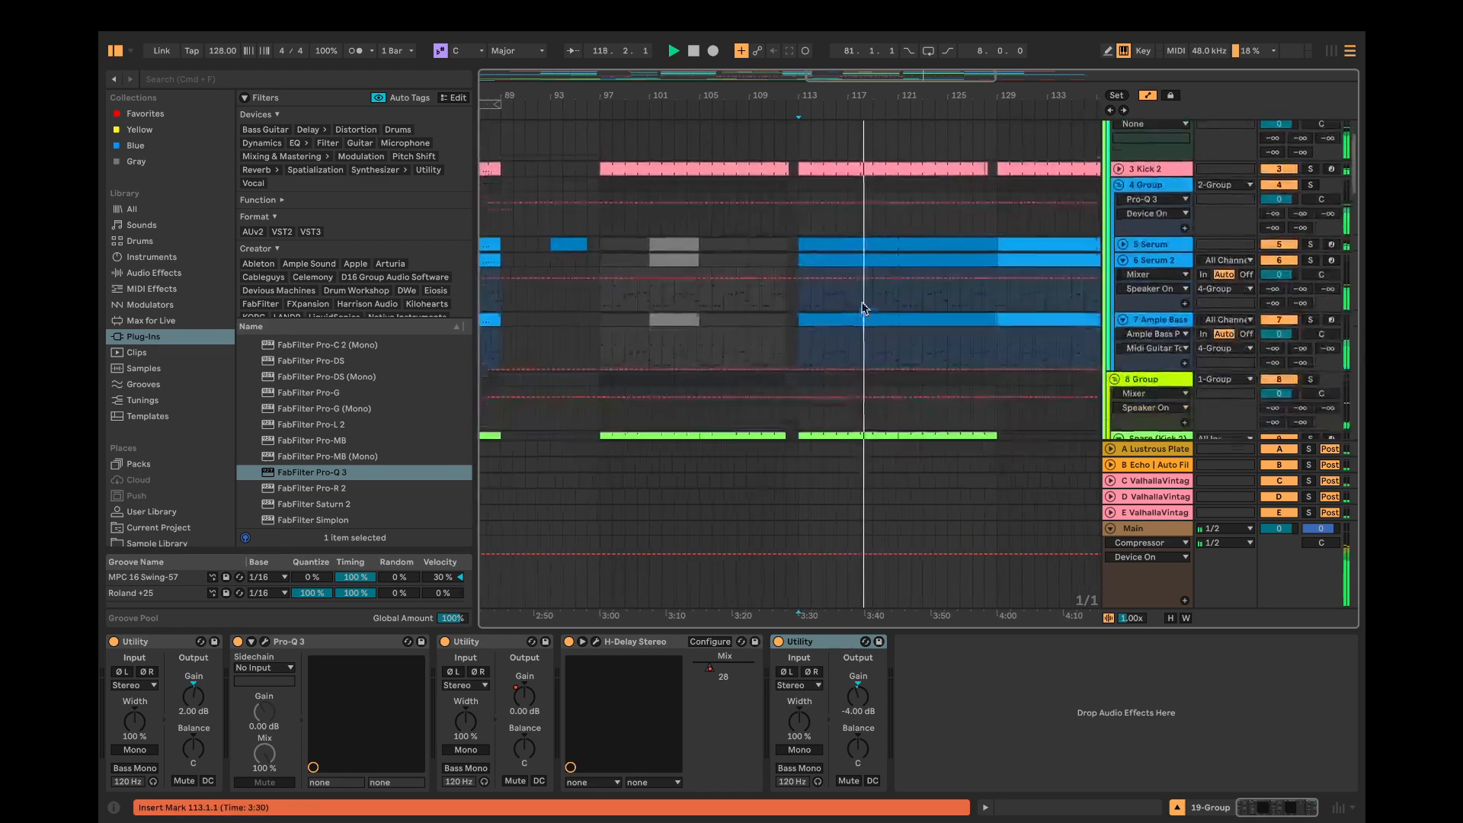
scroll(864, 309, "down", 2)
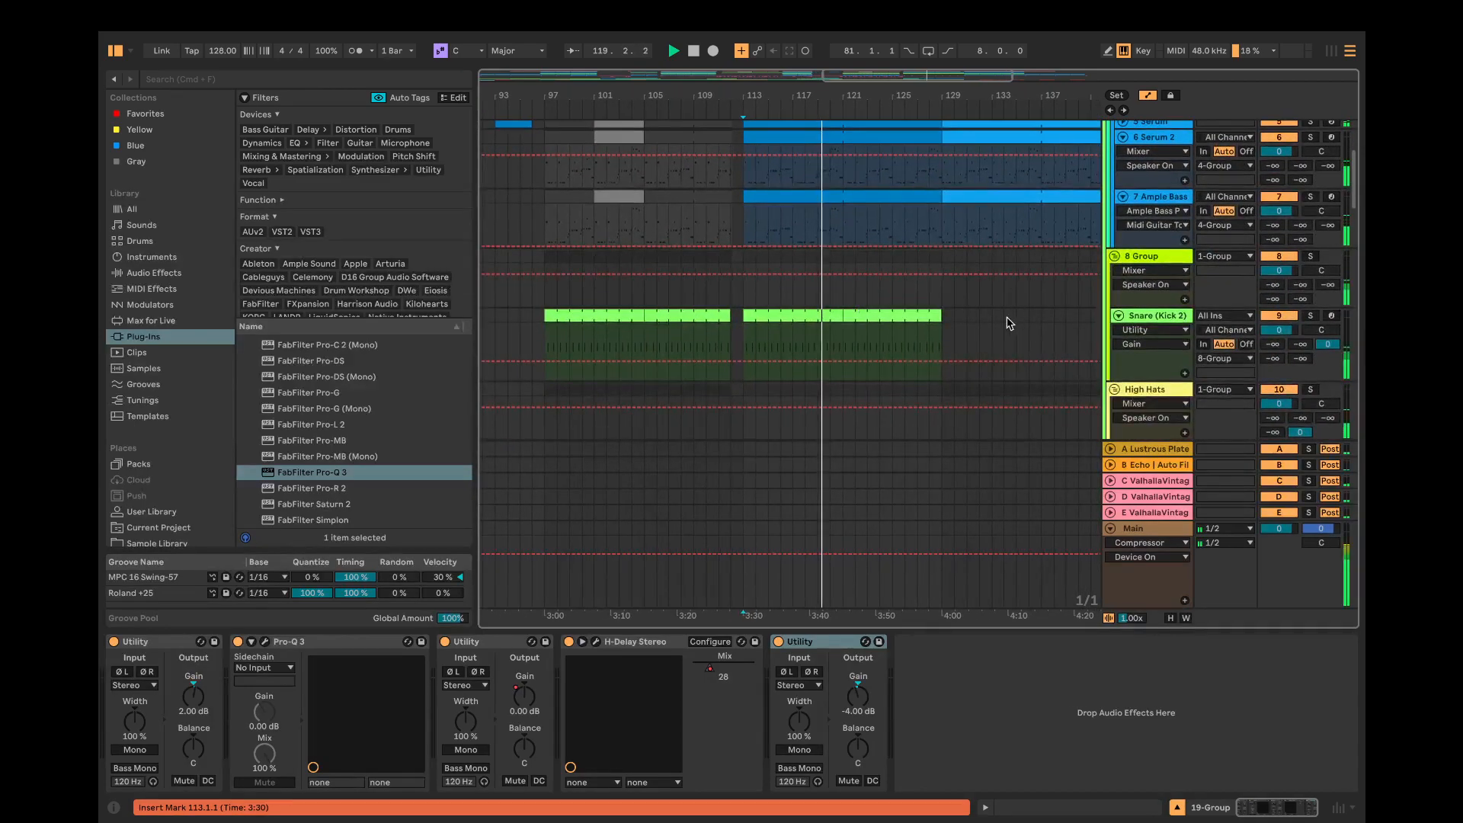
scroll(954, 327, "down", 4)
scroll(956, 329, "down", 4)
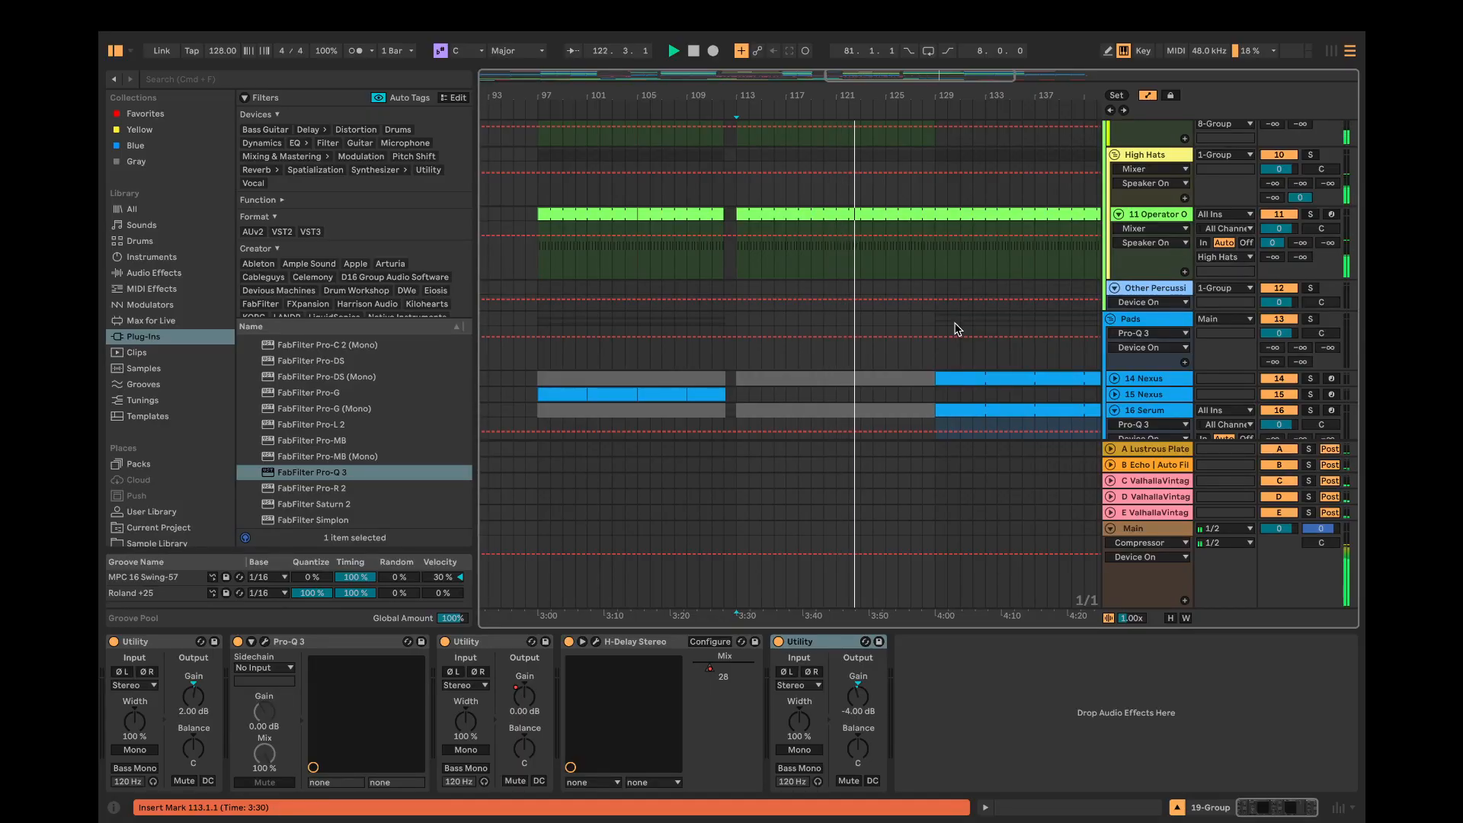
key("space")
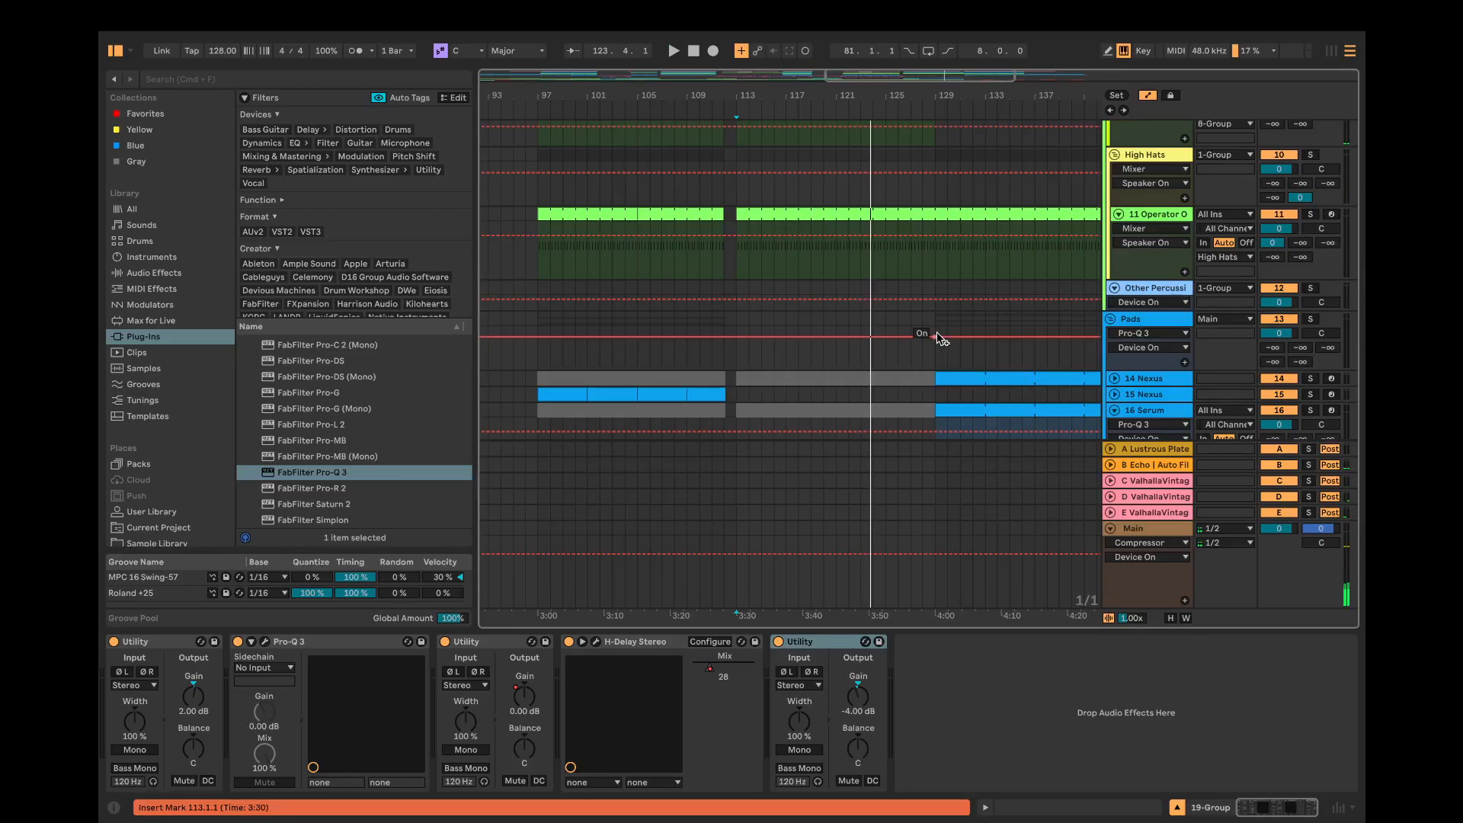
Step: Look through the arrangement from bar 113 to its end, examining the clips and automation from 1 Group down to 22 TB-303
scroll(878, 345, "down", 2)
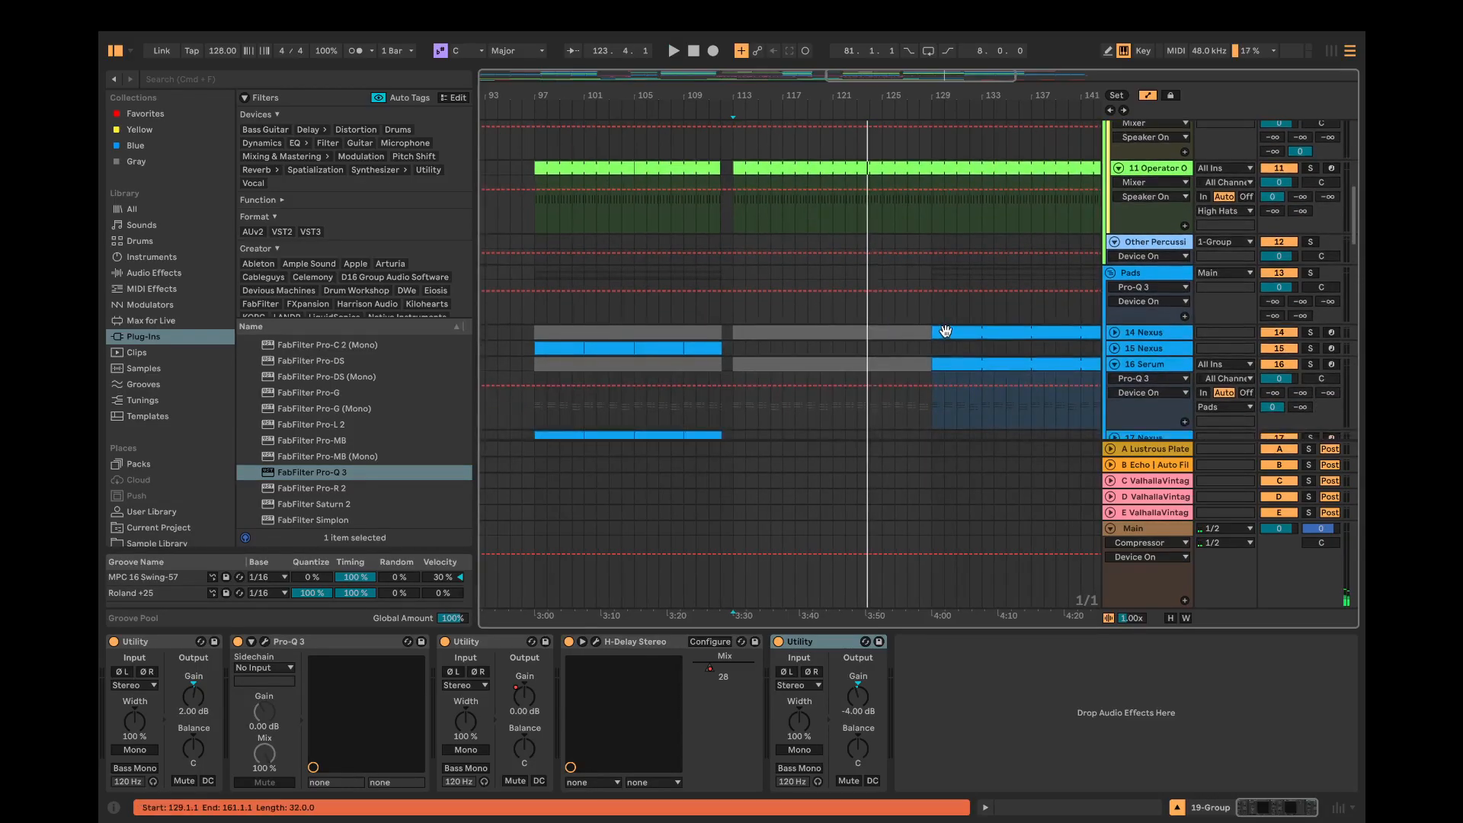
scroll(944, 331, "down", 10)
scroll(948, 337, "down", 4)
scroll(948, 337, "up", 12)
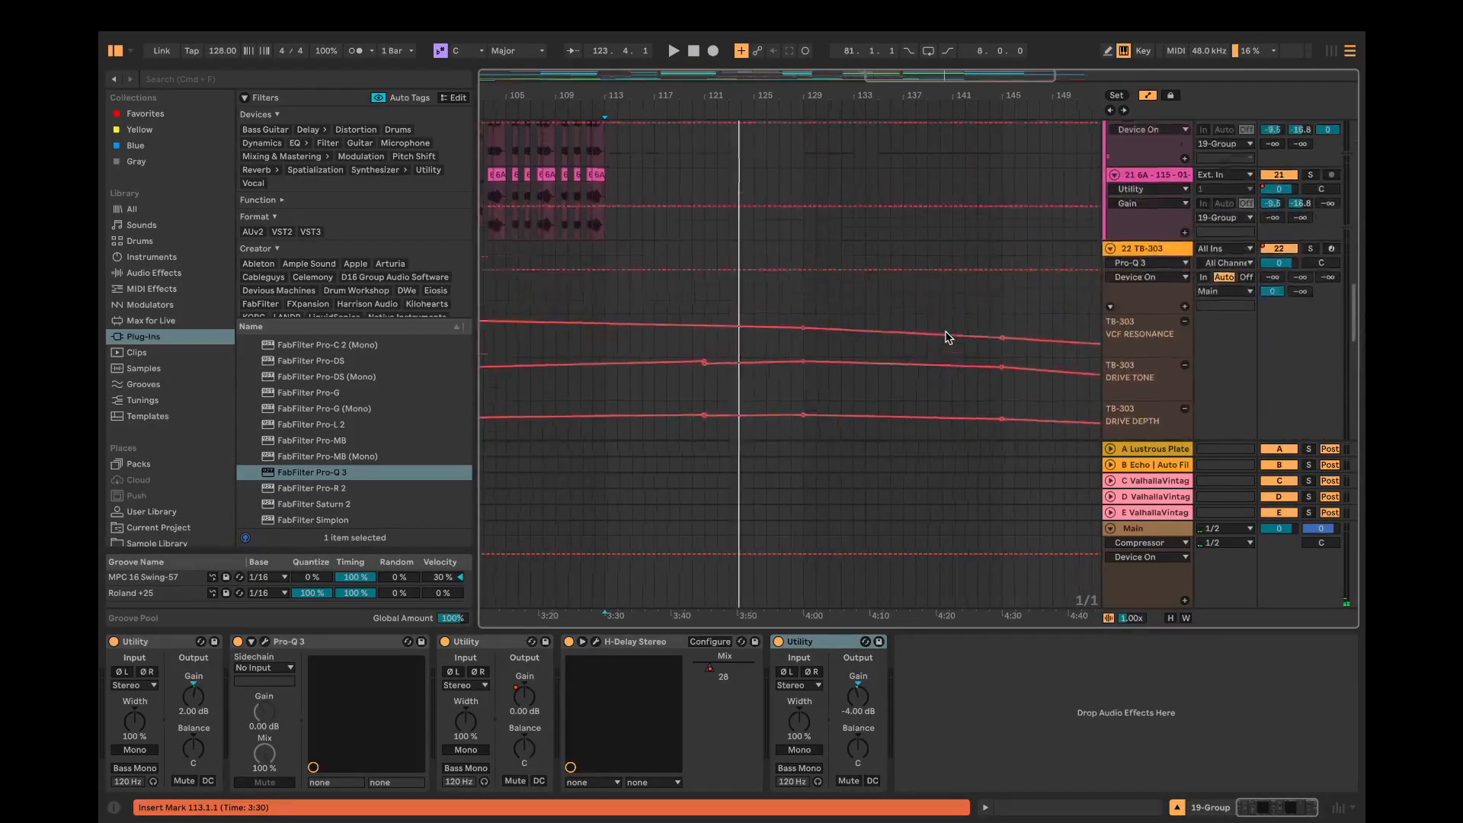
scroll(948, 337, "up", 6)
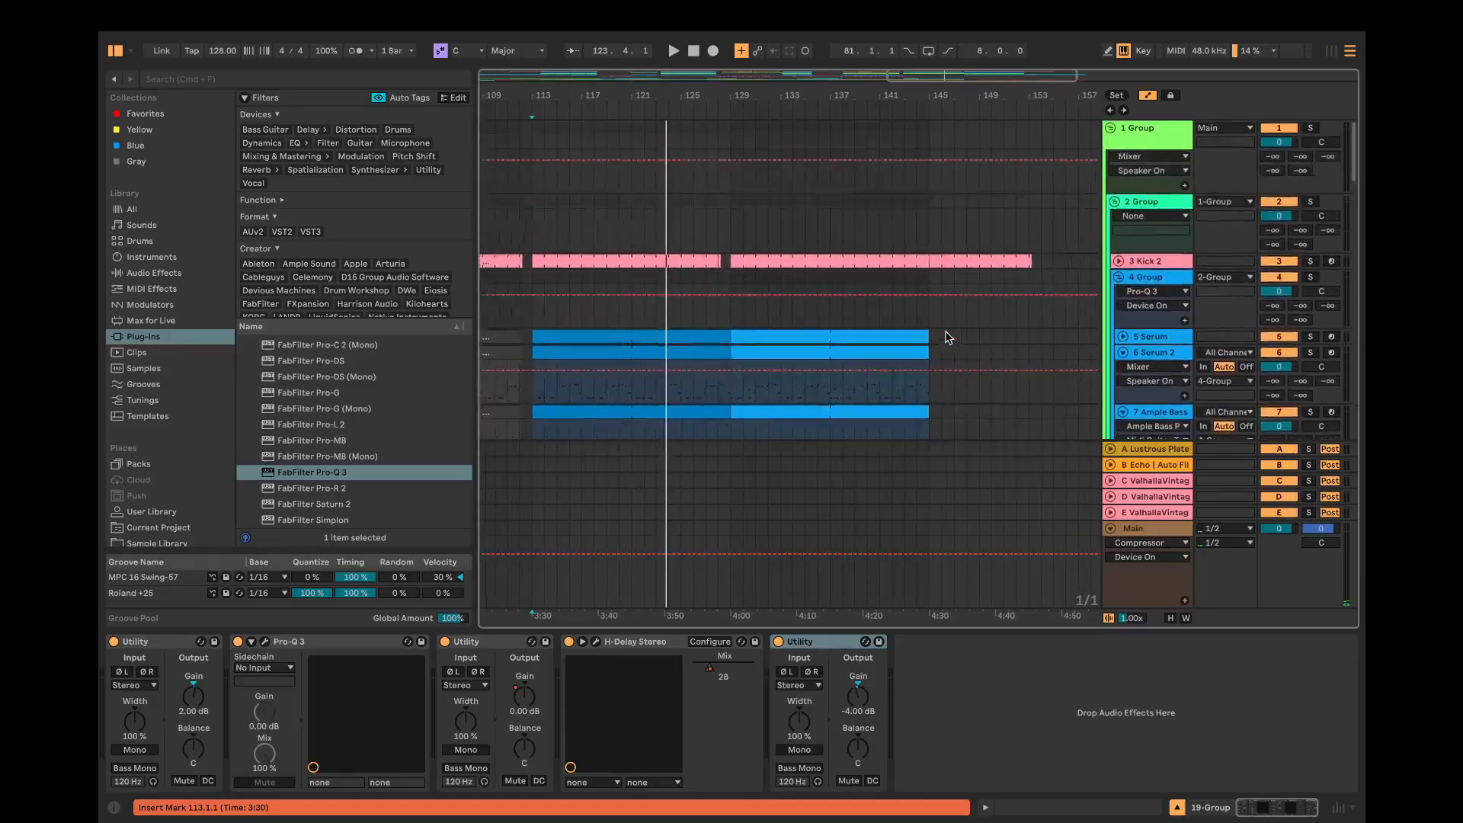
scroll(948, 337, "down", 18)
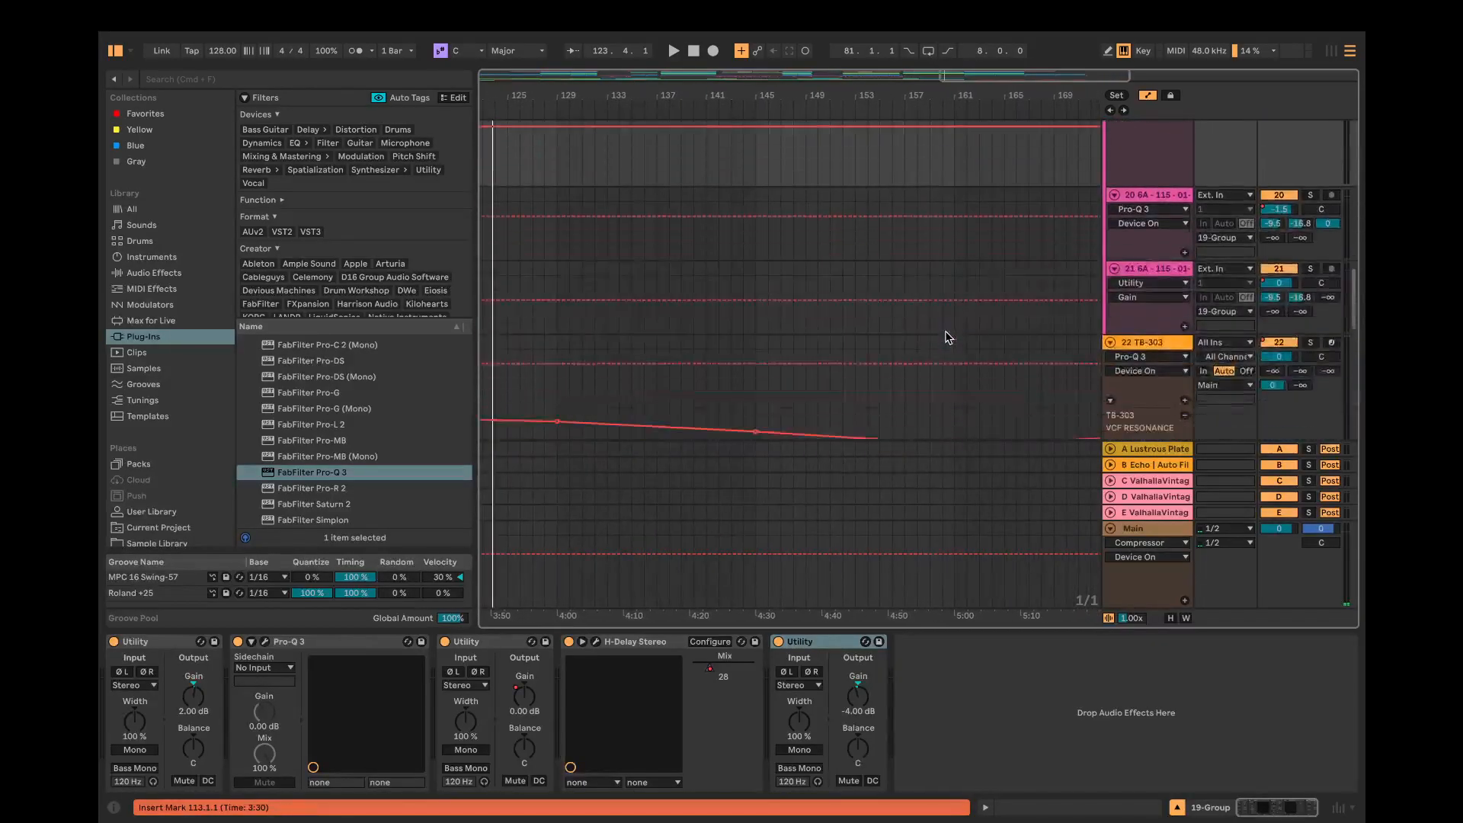
scroll(948, 338, "up", 15)
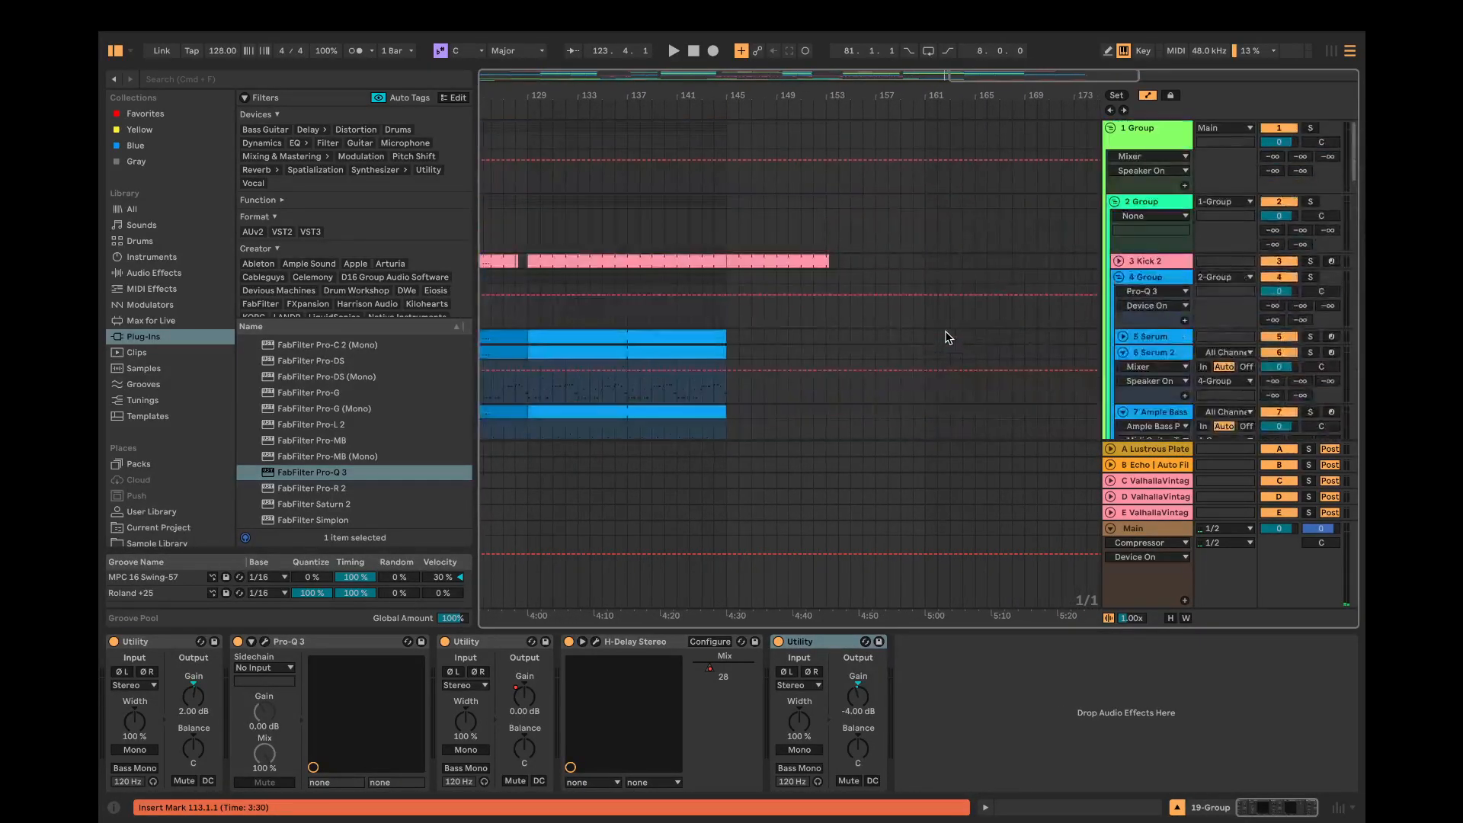
scroll(948, 338, "up", 1)
Step: Play the mix from bar 121 and examine the remaining tracks down to 34 Audio
left_click(713, 312)
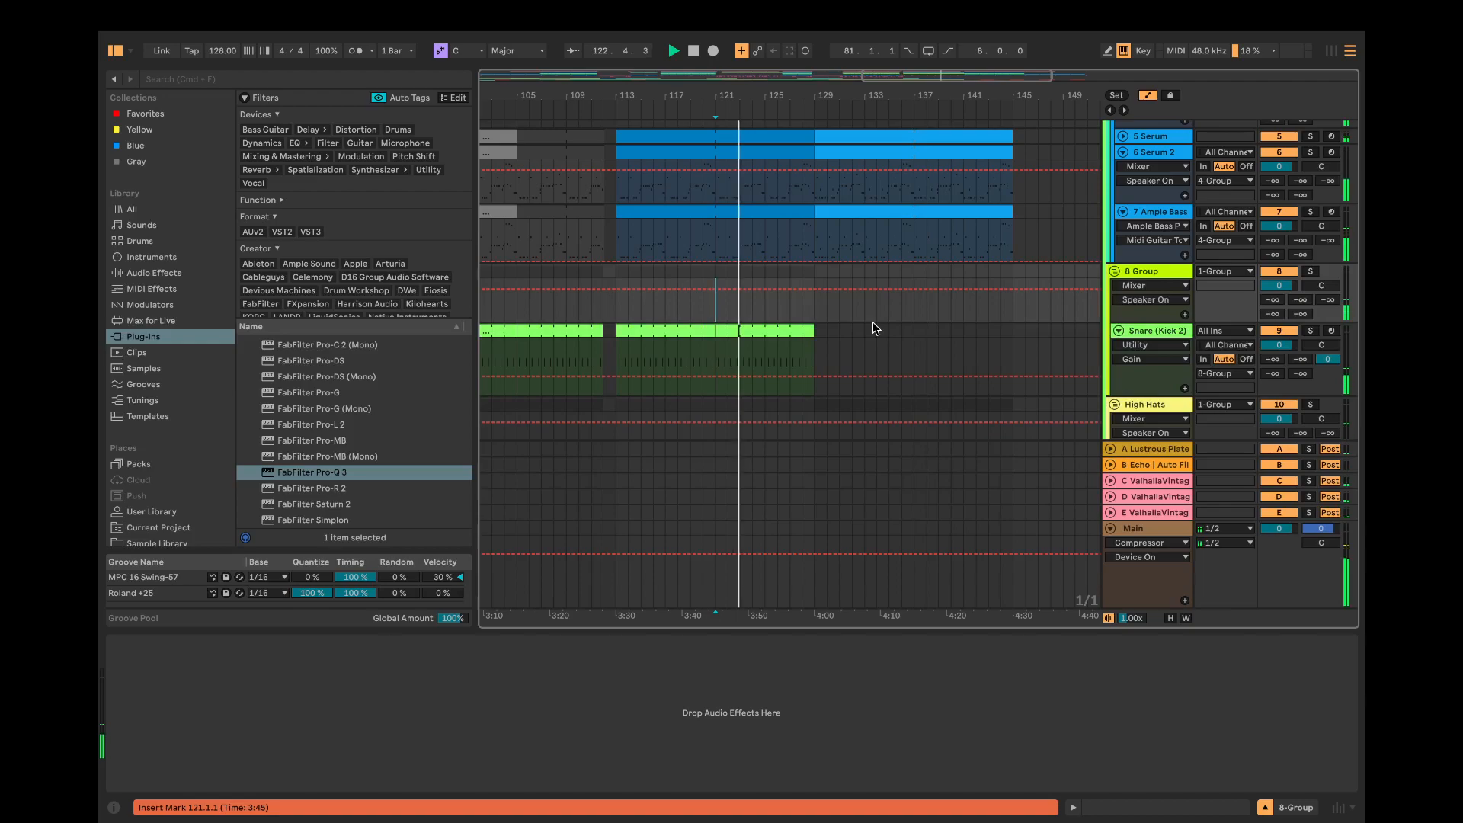
scroll(874, 327, "down", 10)
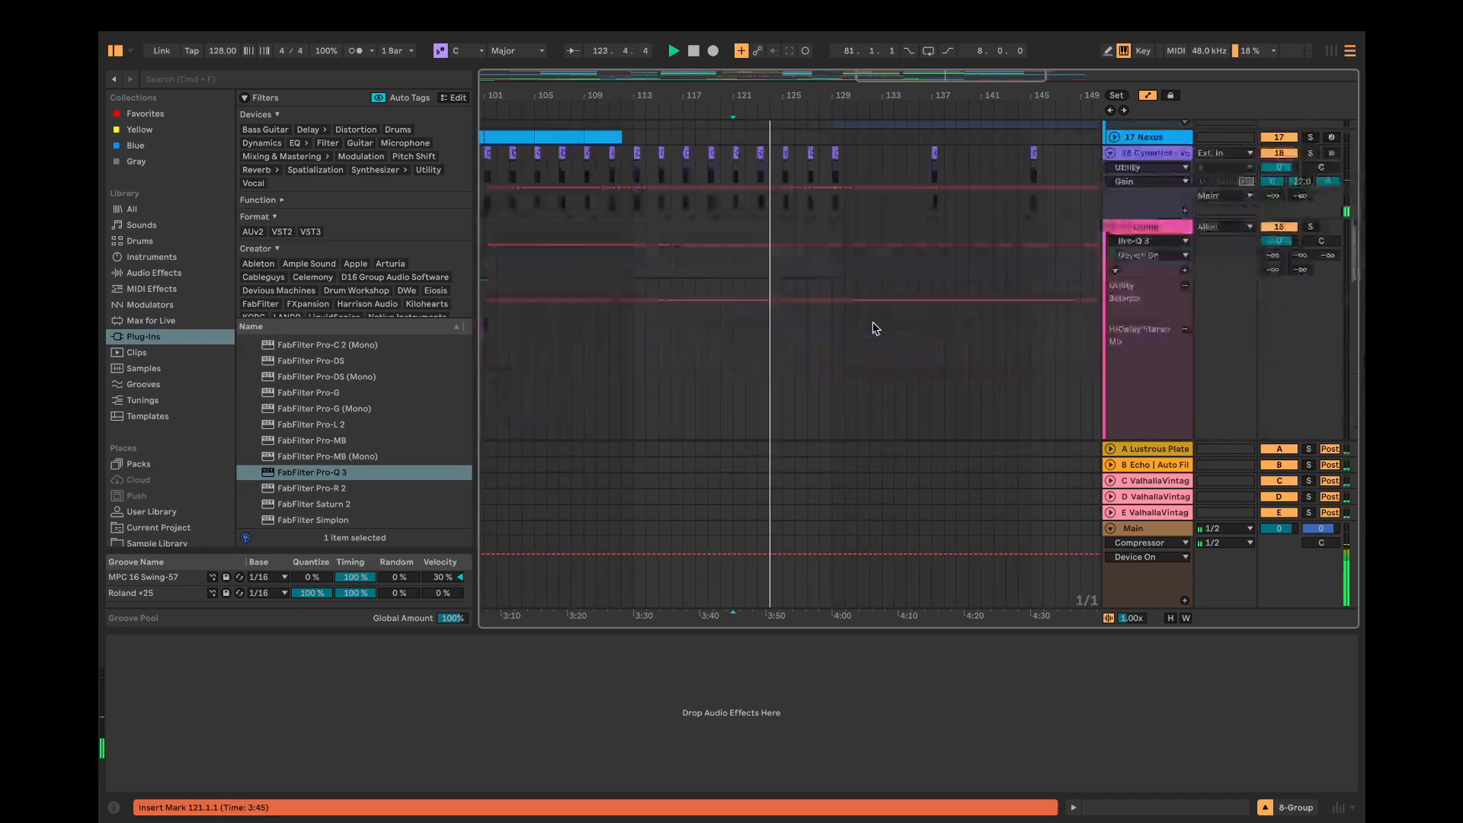
scroll(875, 328, "down", 8)
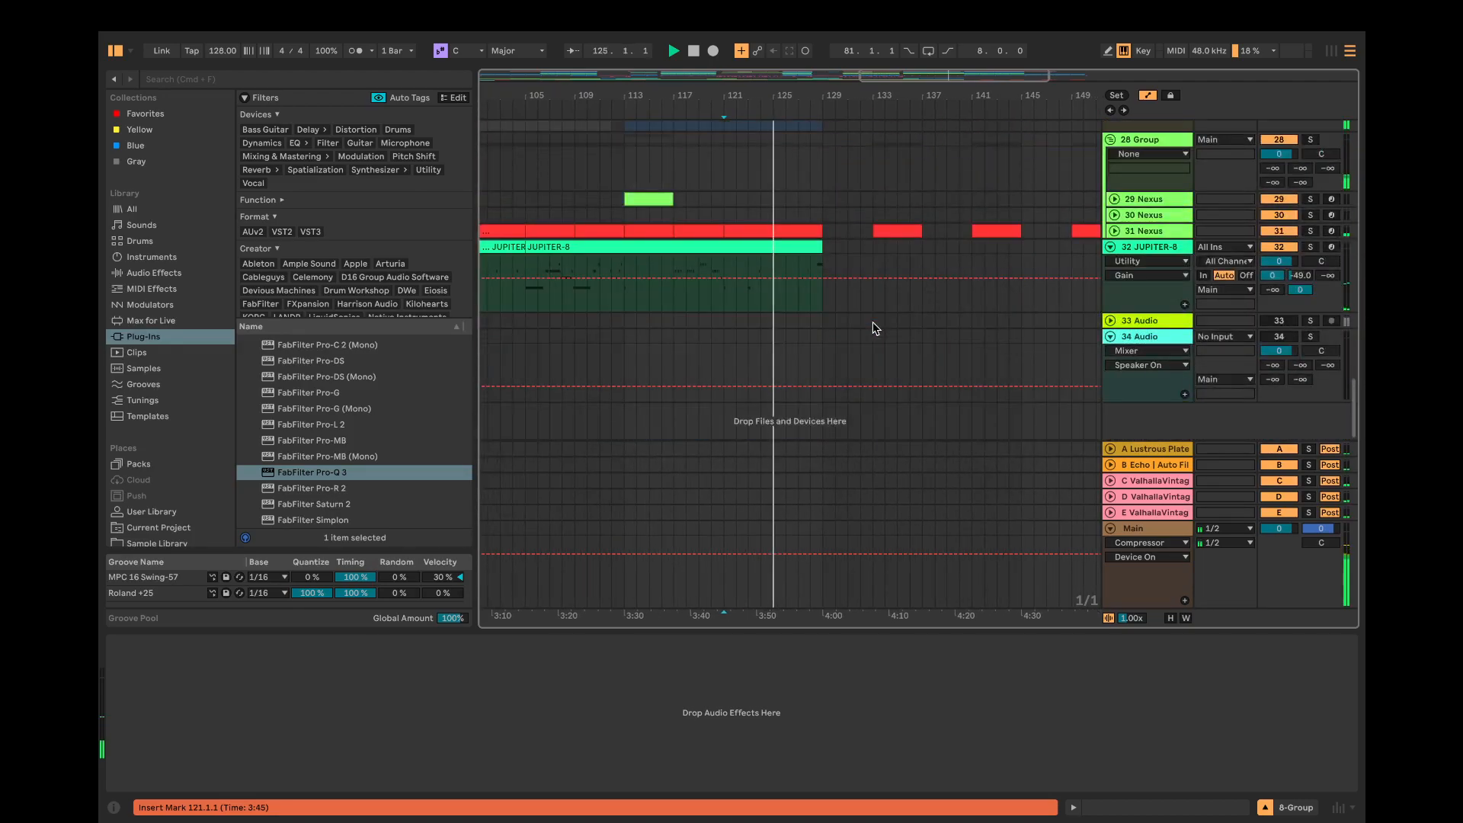
scroll(835, 255, "up", 3)
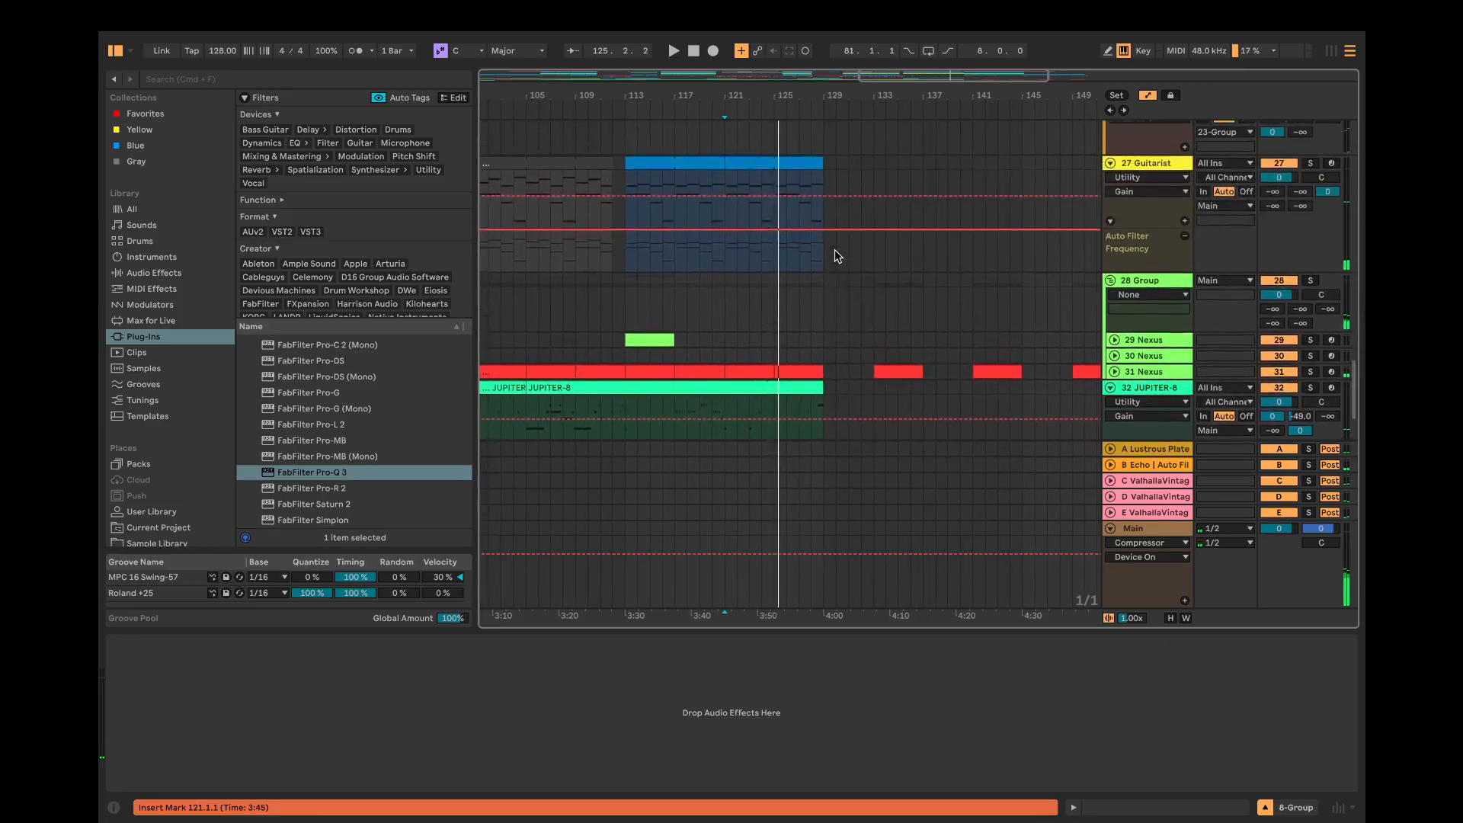
Step: Solo 28 Group and its 31 Nexus track, open the track's H-Delay Stereo plug-in and play the part through it
left_click(1310, 282)
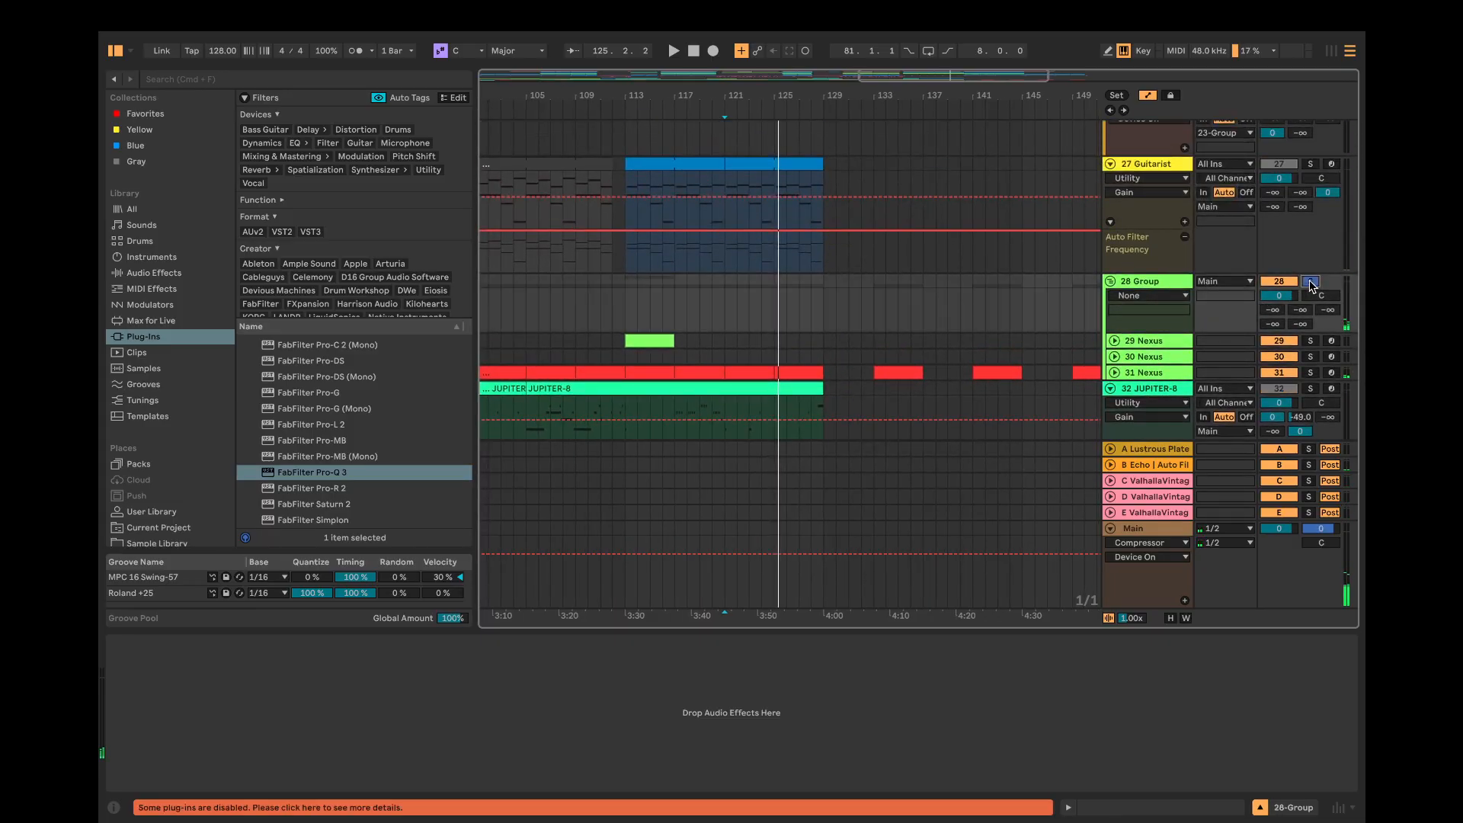
left_click(1309, 372)
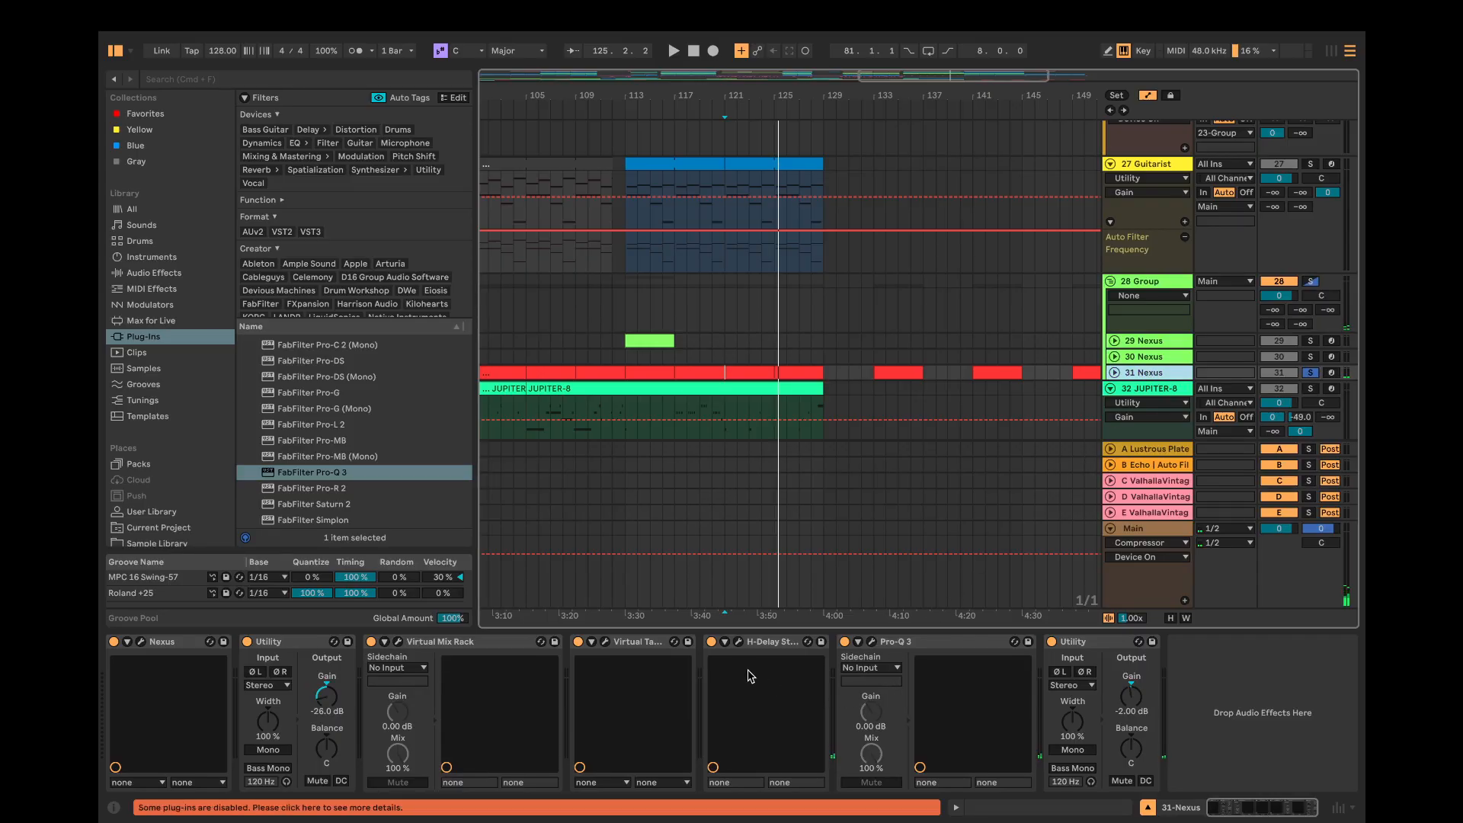
left_click(739, 643)
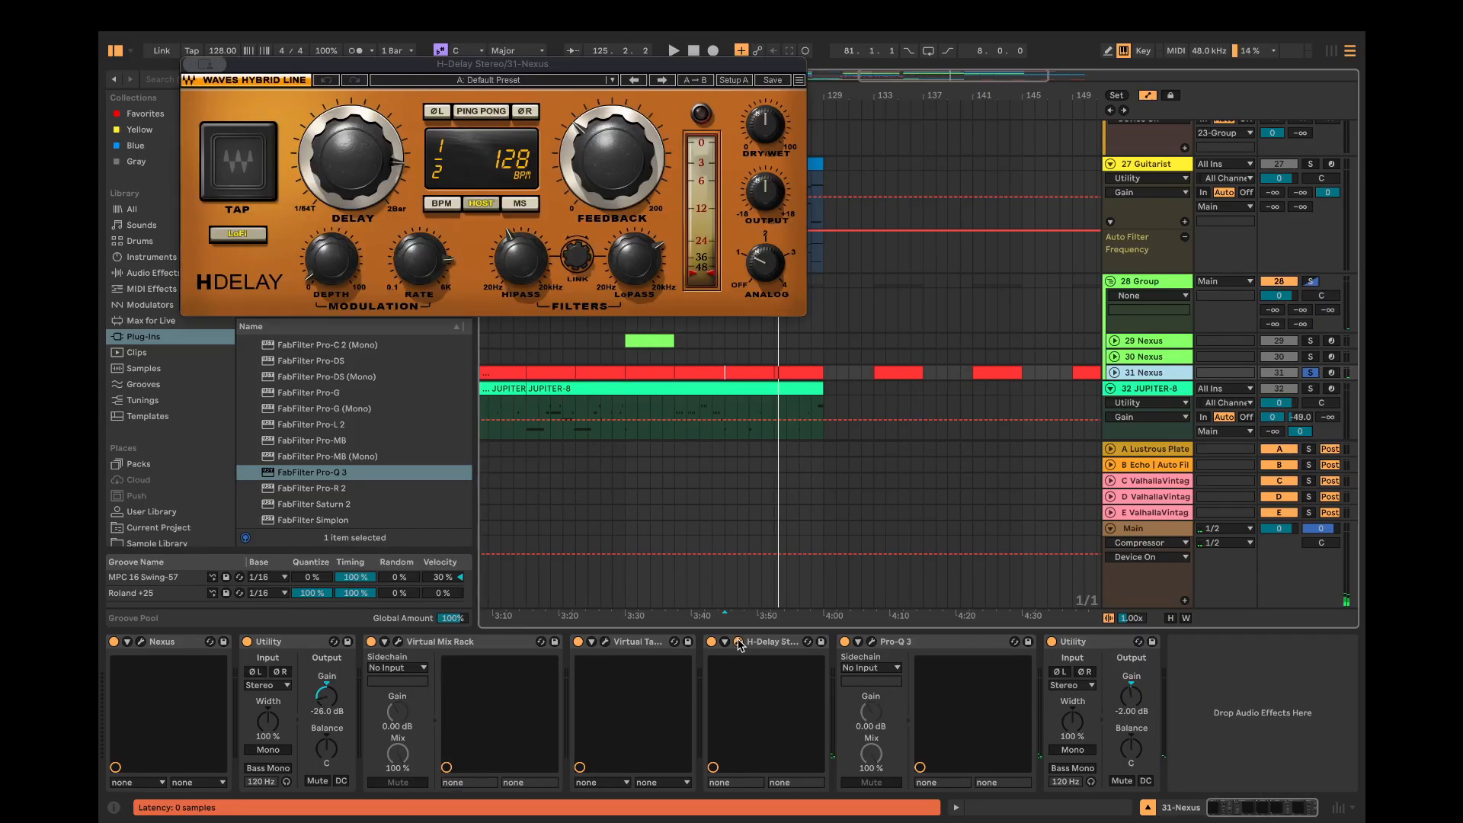
left_click(739, 644)
left_click(714, 643)
left_click(739, 642)
key("space")
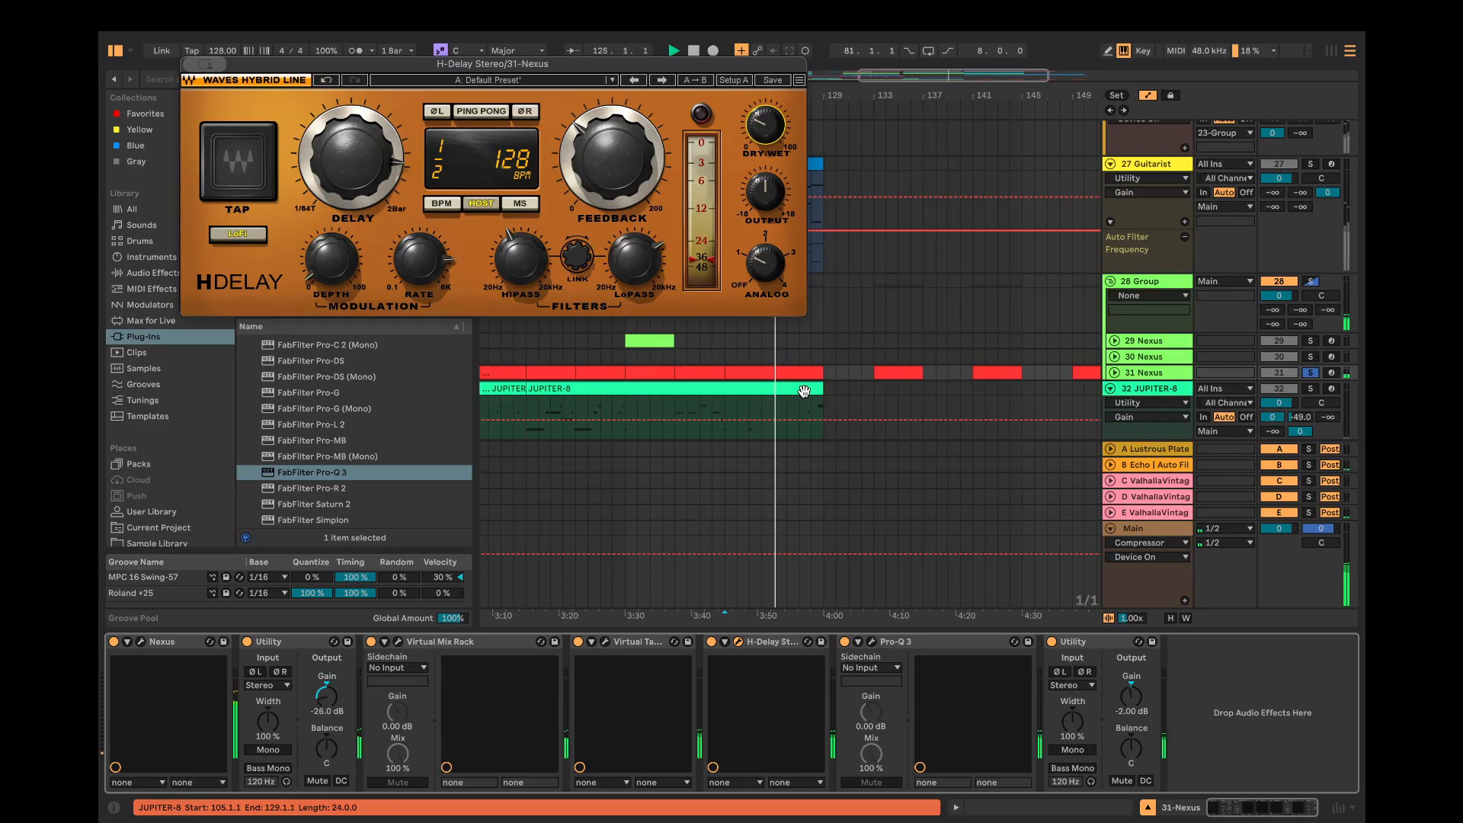
Step: Lower the H-Delay feedback slightly on 31 Nexus and set its dry/wet to 26
left_click_drag(613, 159, 613, 166)
left_click_drag(762, 130, 762, 135)
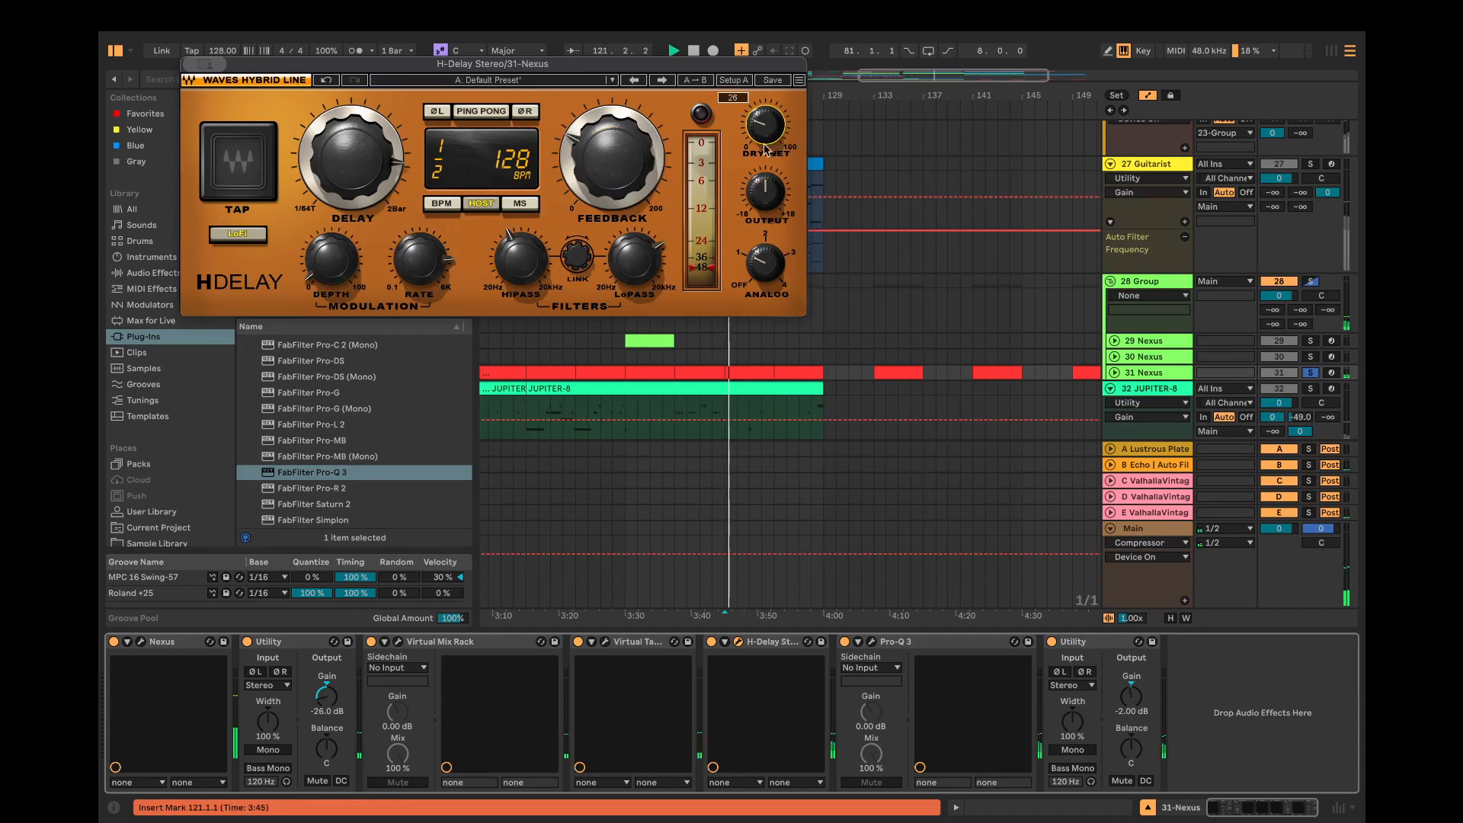
left_click(765, 341)
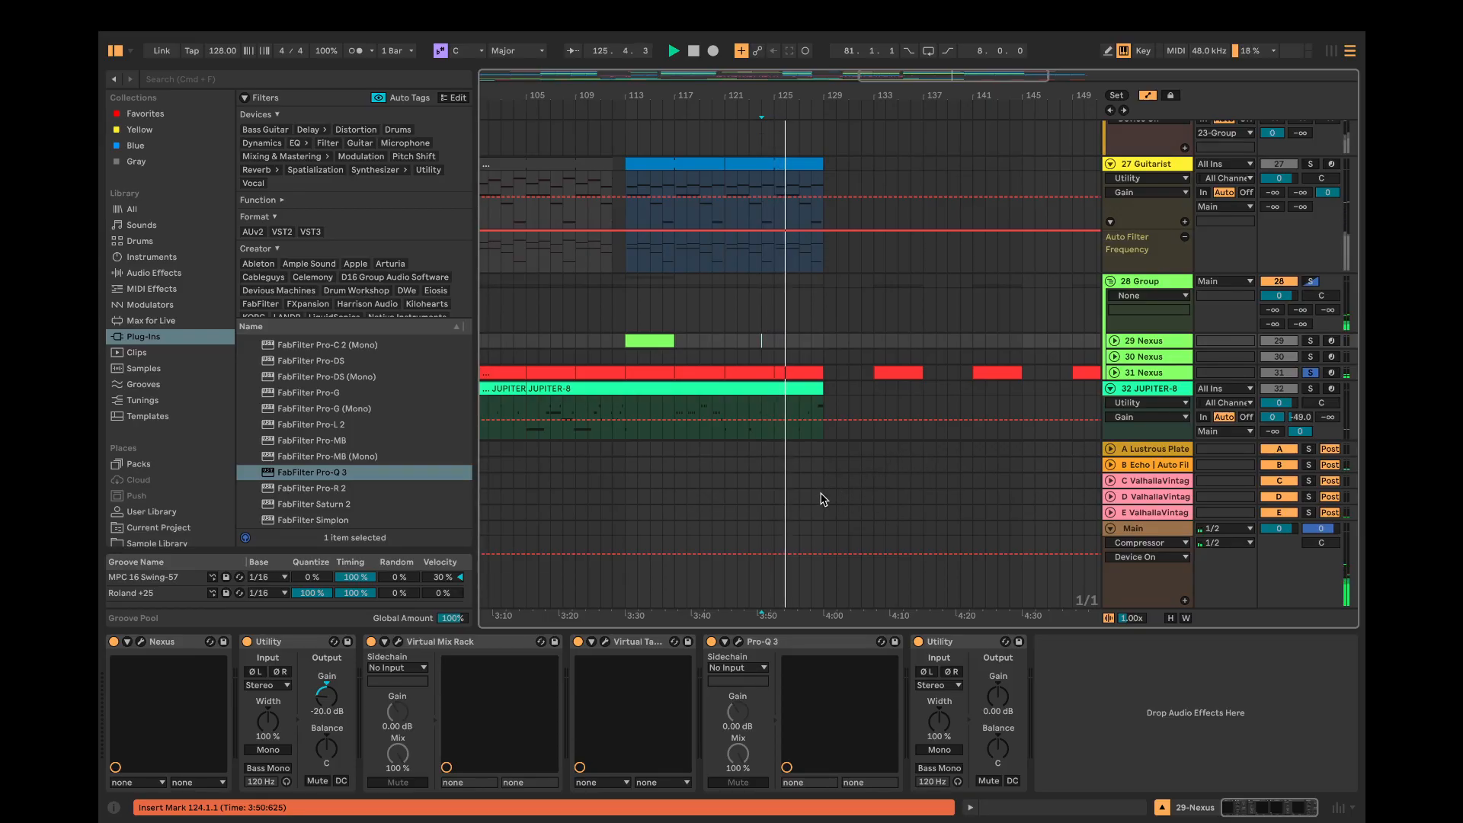
left_click(1276, 377)
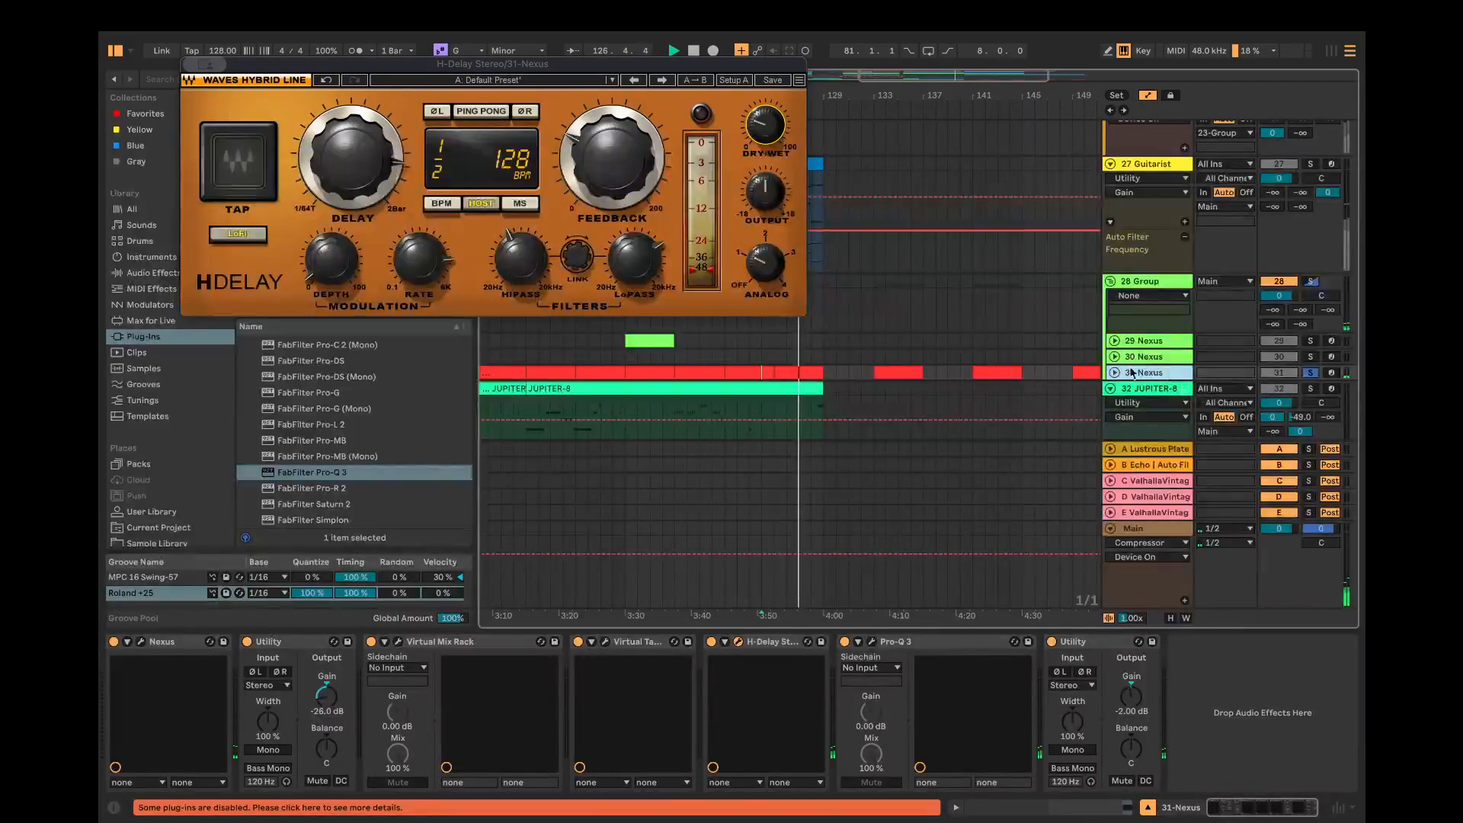
Step: Unsolo 31 Nexus, close its H-Delay plug-in and stop playback
left_click(1311, 374)
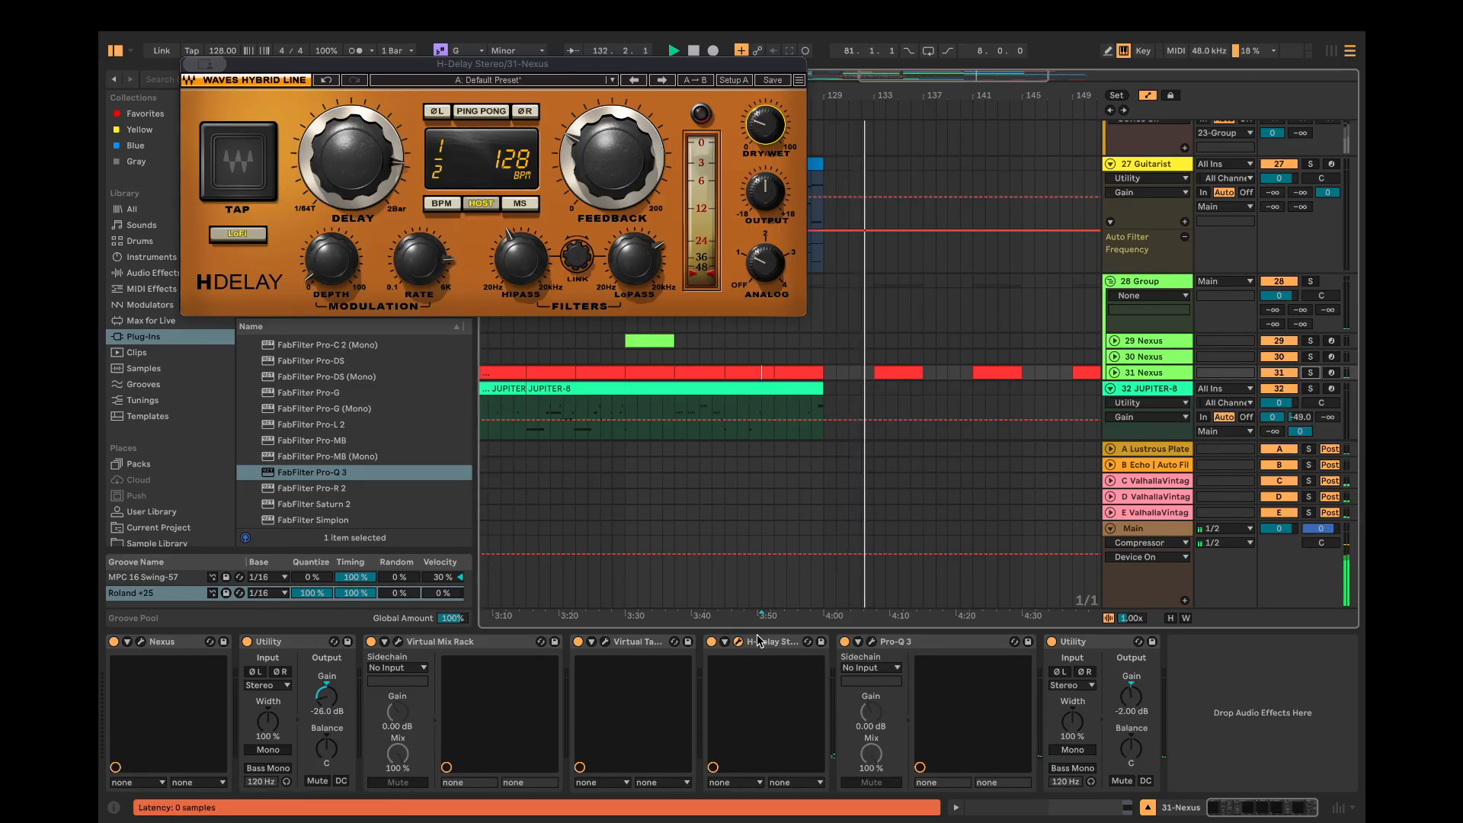
left_click(730, 644)
left_click(737, 642)
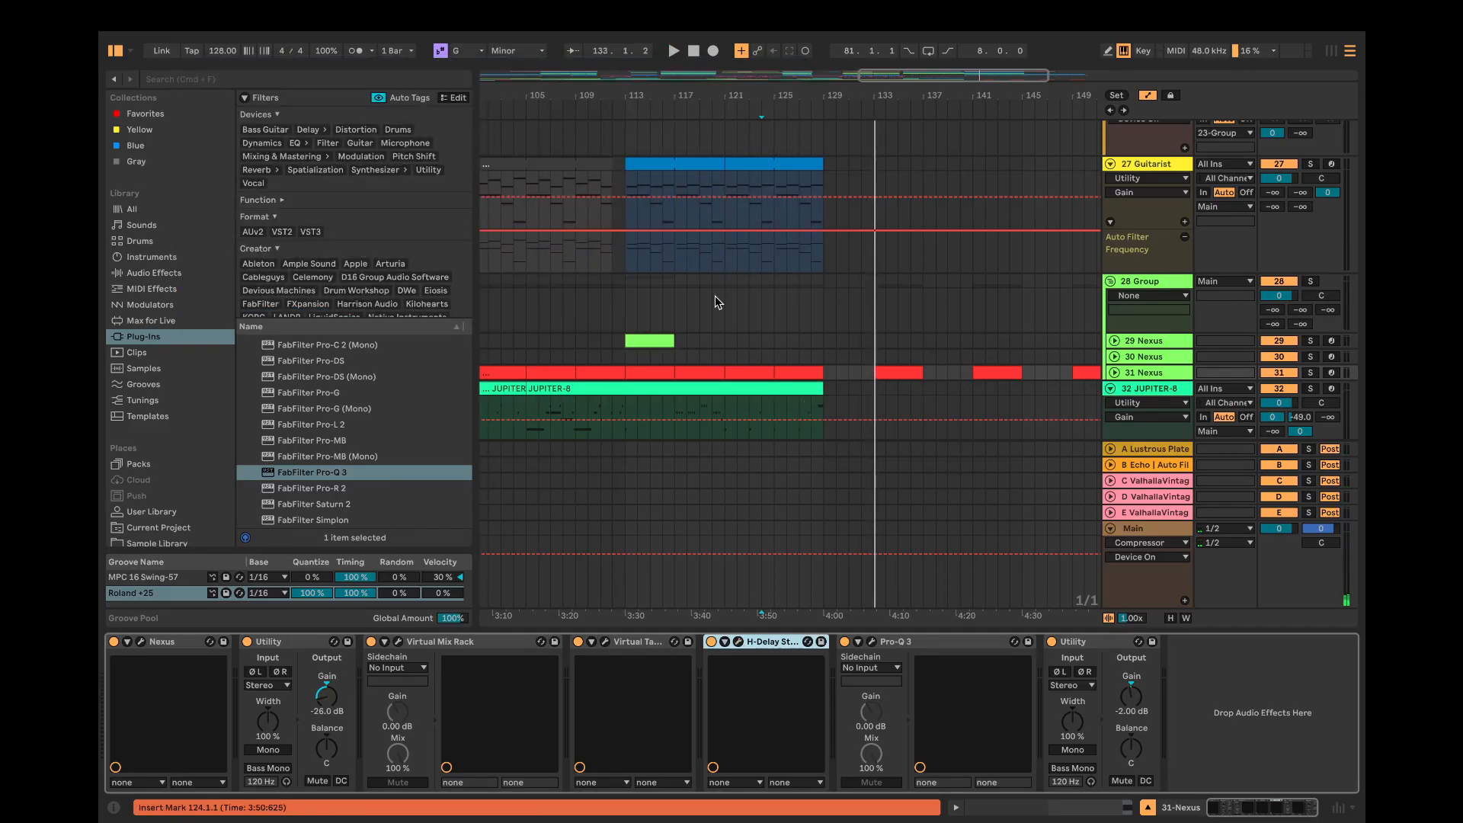
Step: Look through the tracks from 1 Group down to 22 TB-303, and return to the first track at bar 1
scroll(716, 302, "up", 10)
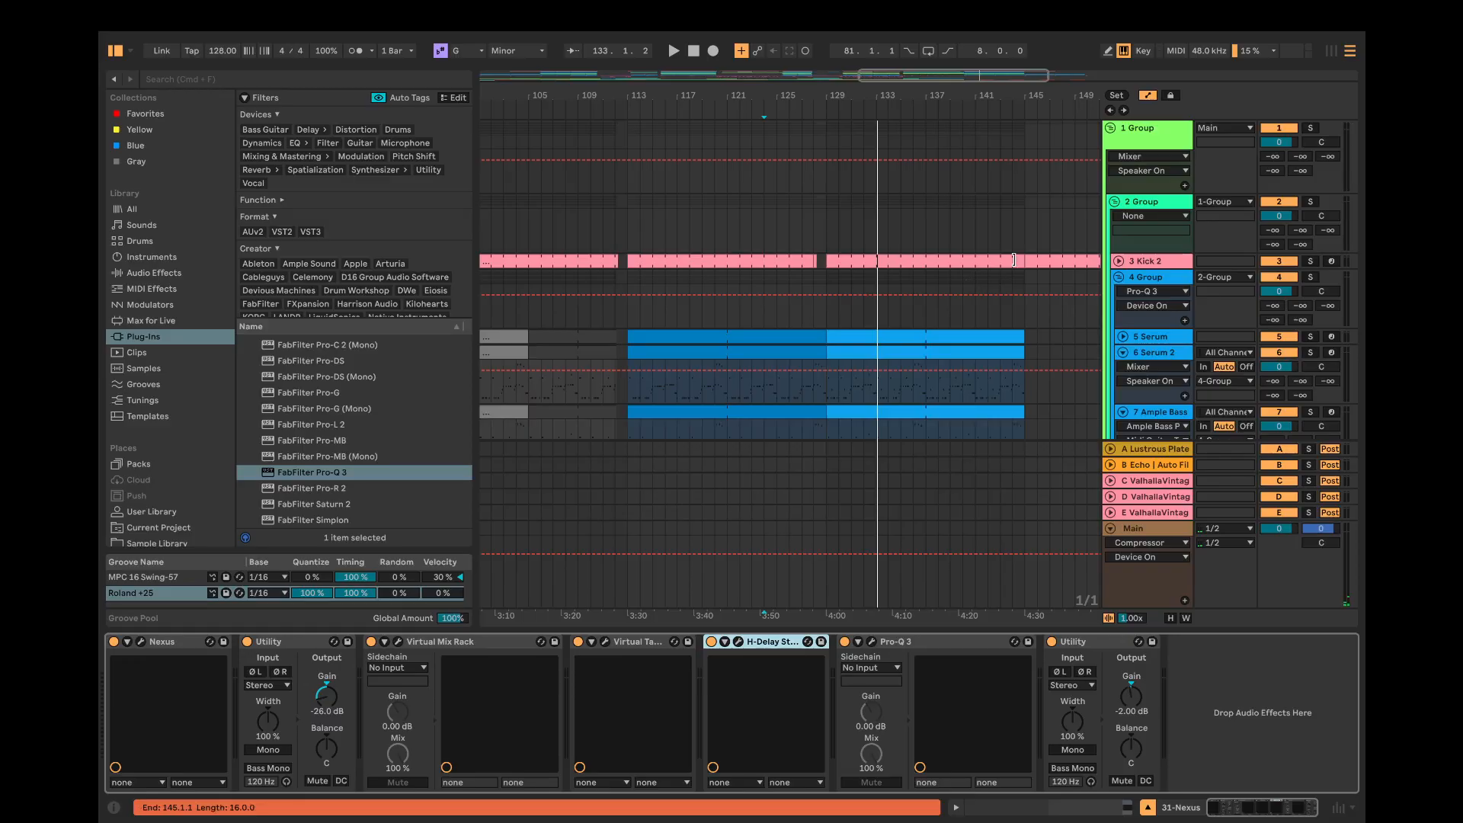
scroll(851, 322, "down", 5)
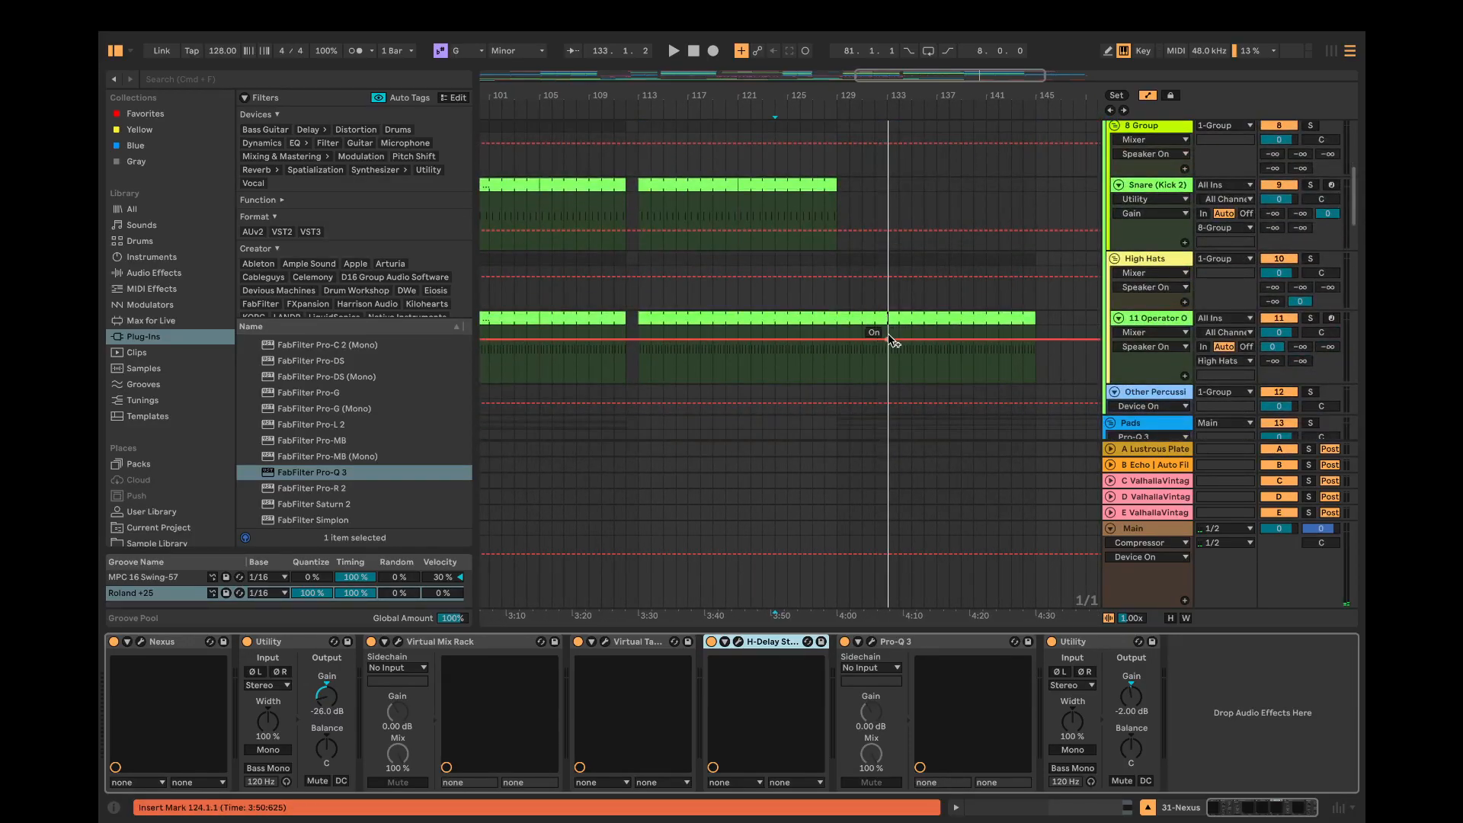
scroll(889, 336, "down", 4)
scroll(889, 340, "down", 2)
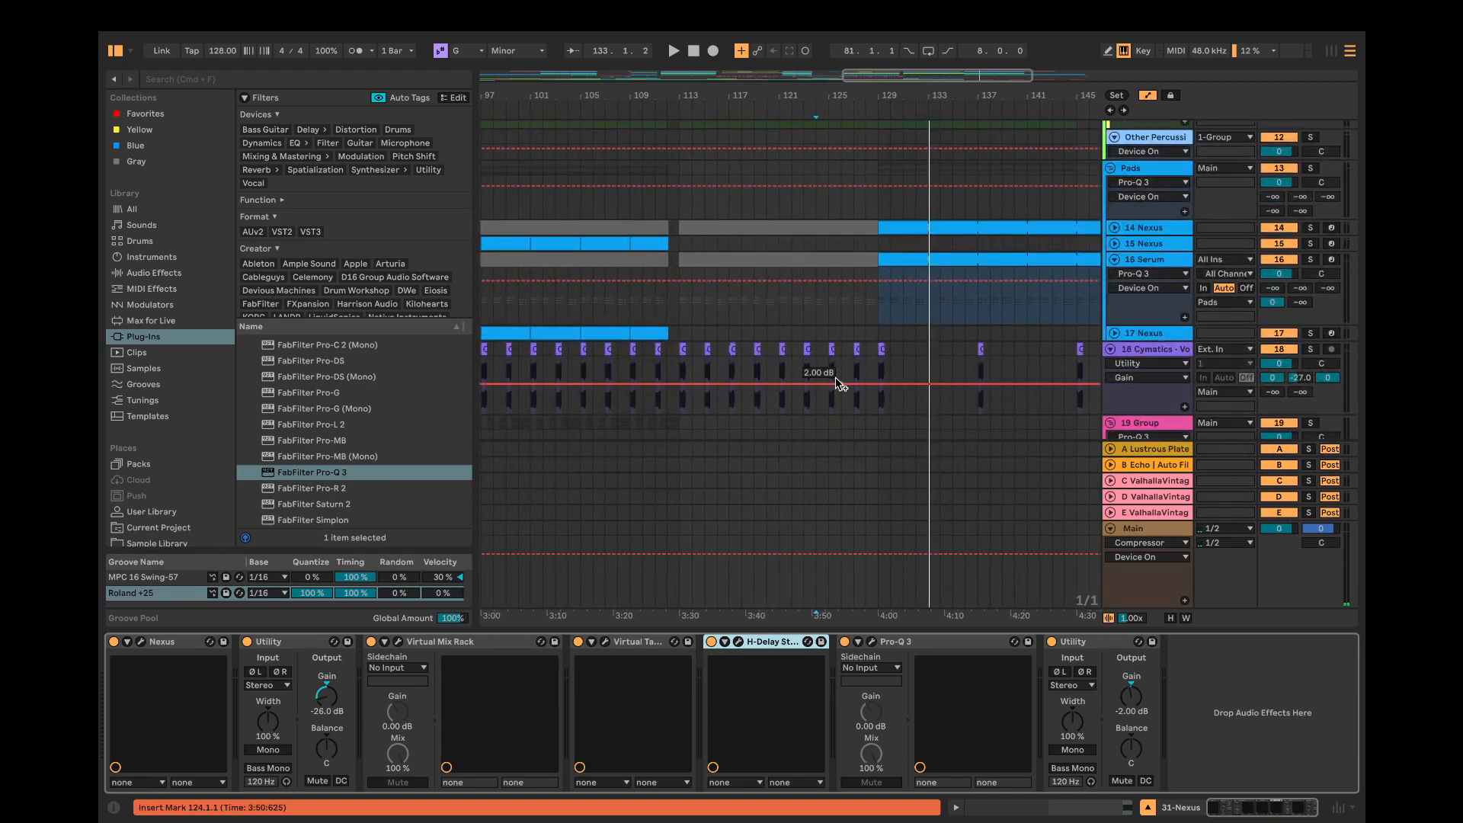
scroll(838, 385, "down", 1)
scroll(695, 391, "down", 3)
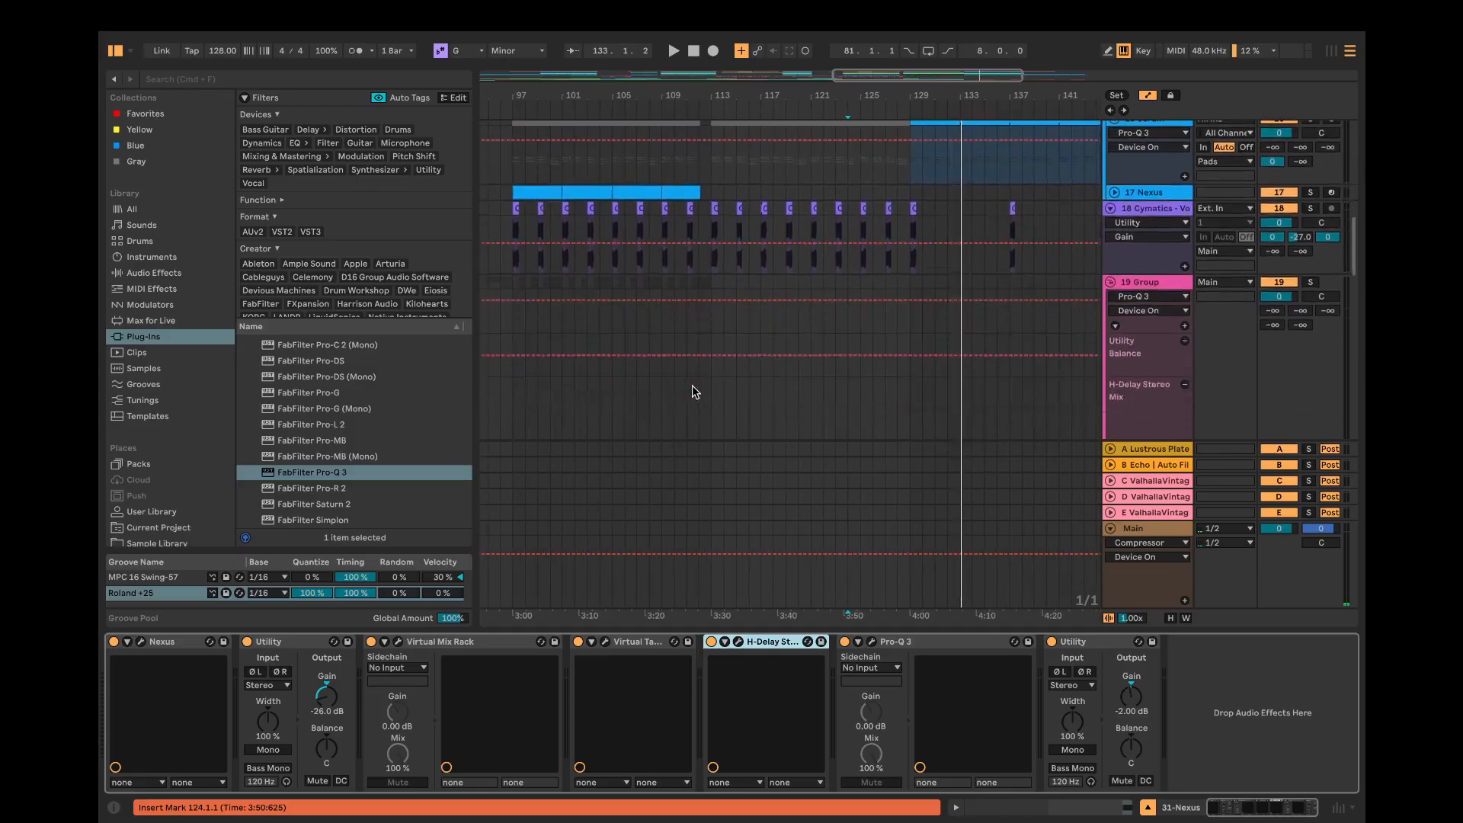
scroll(695, 391, "down", 10)
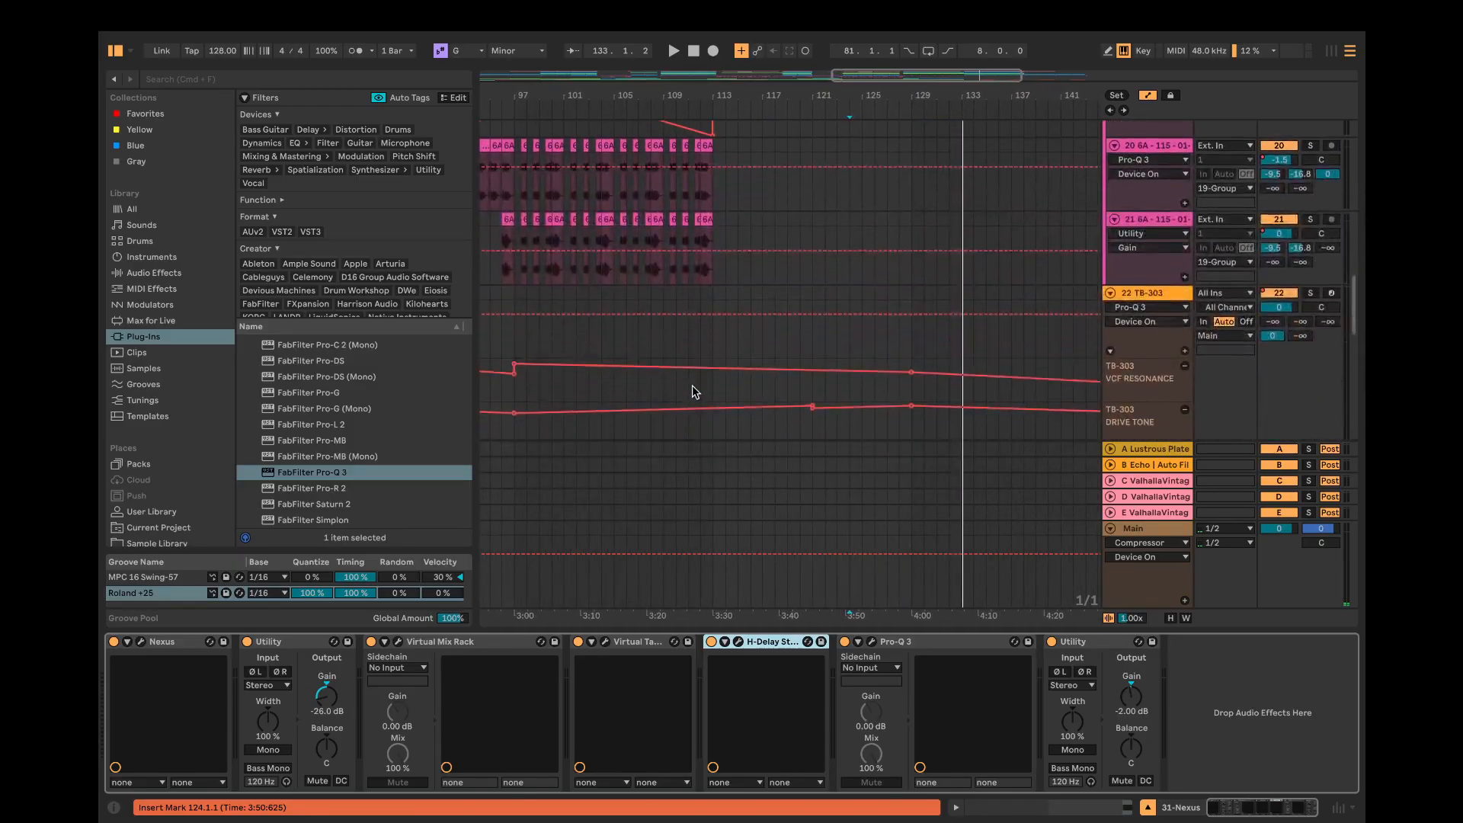
scroll(695, 392, "down", 5)
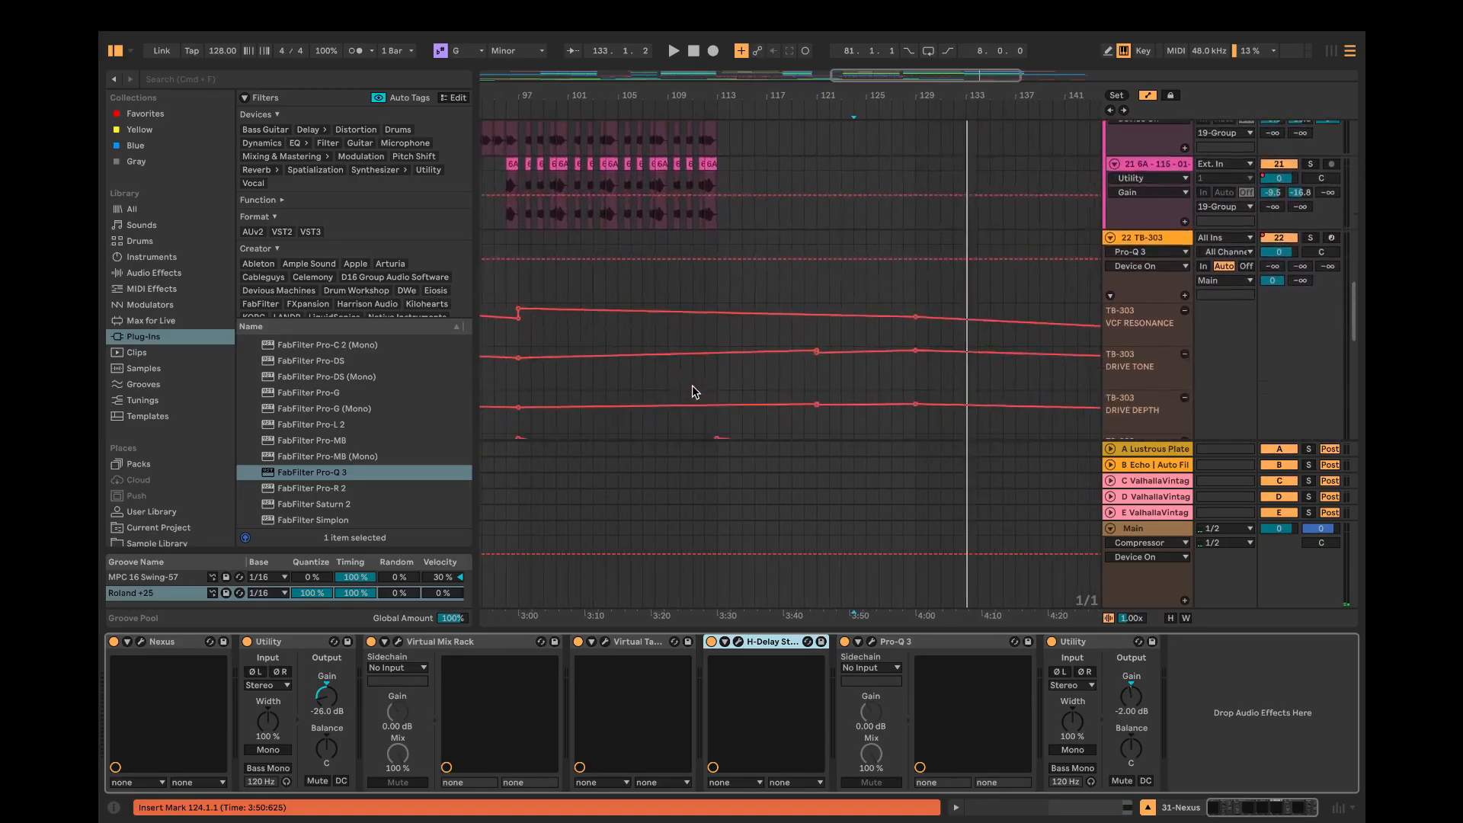
scroll(695, 390, "down", 1)
scroll(695, 392, "up", 10)
scroll(695, 392, "left", 3)
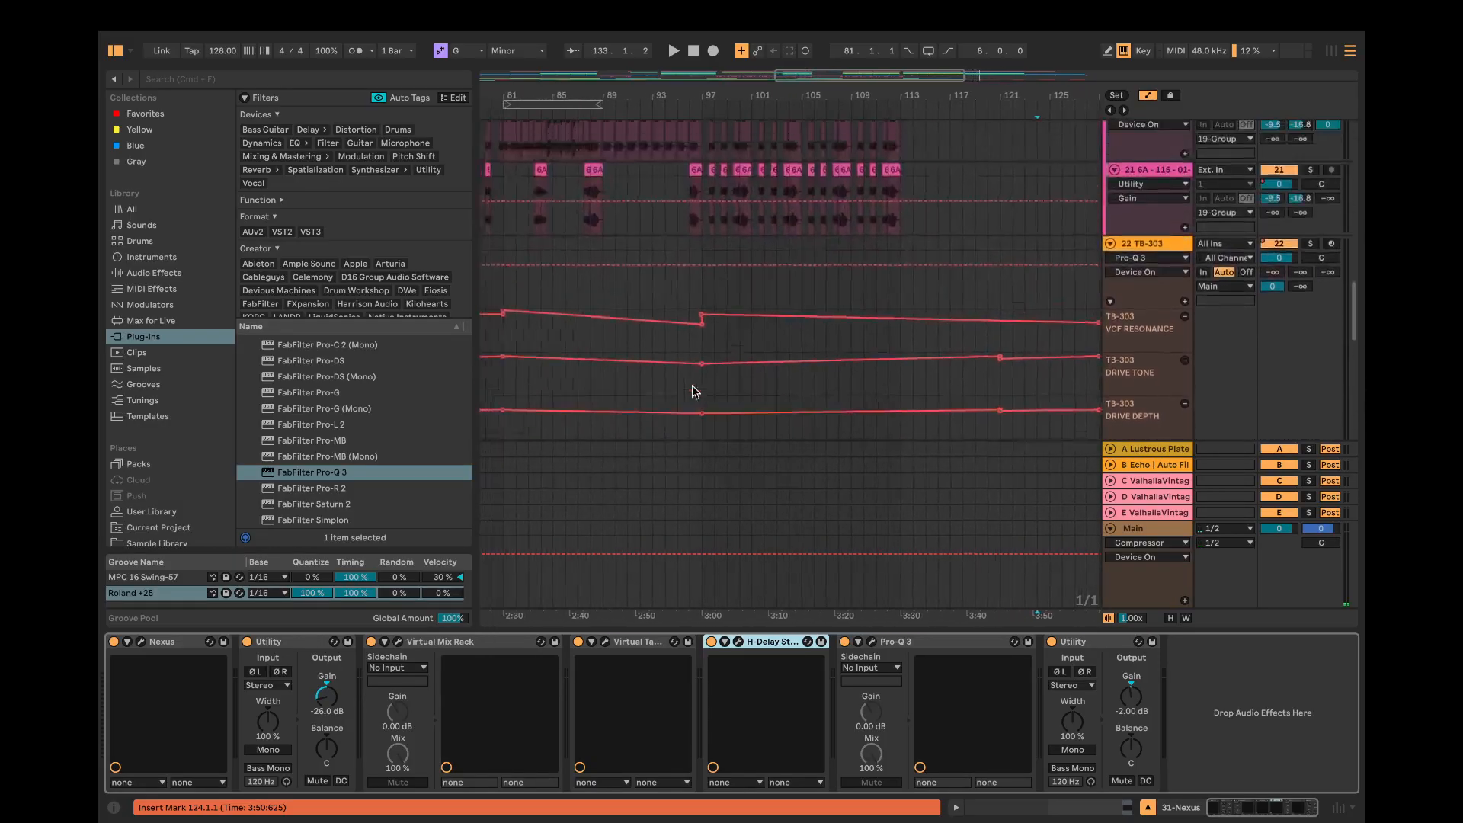
scroll(695, 392, "left", 15)
scroll(694, 392, "up", 5)
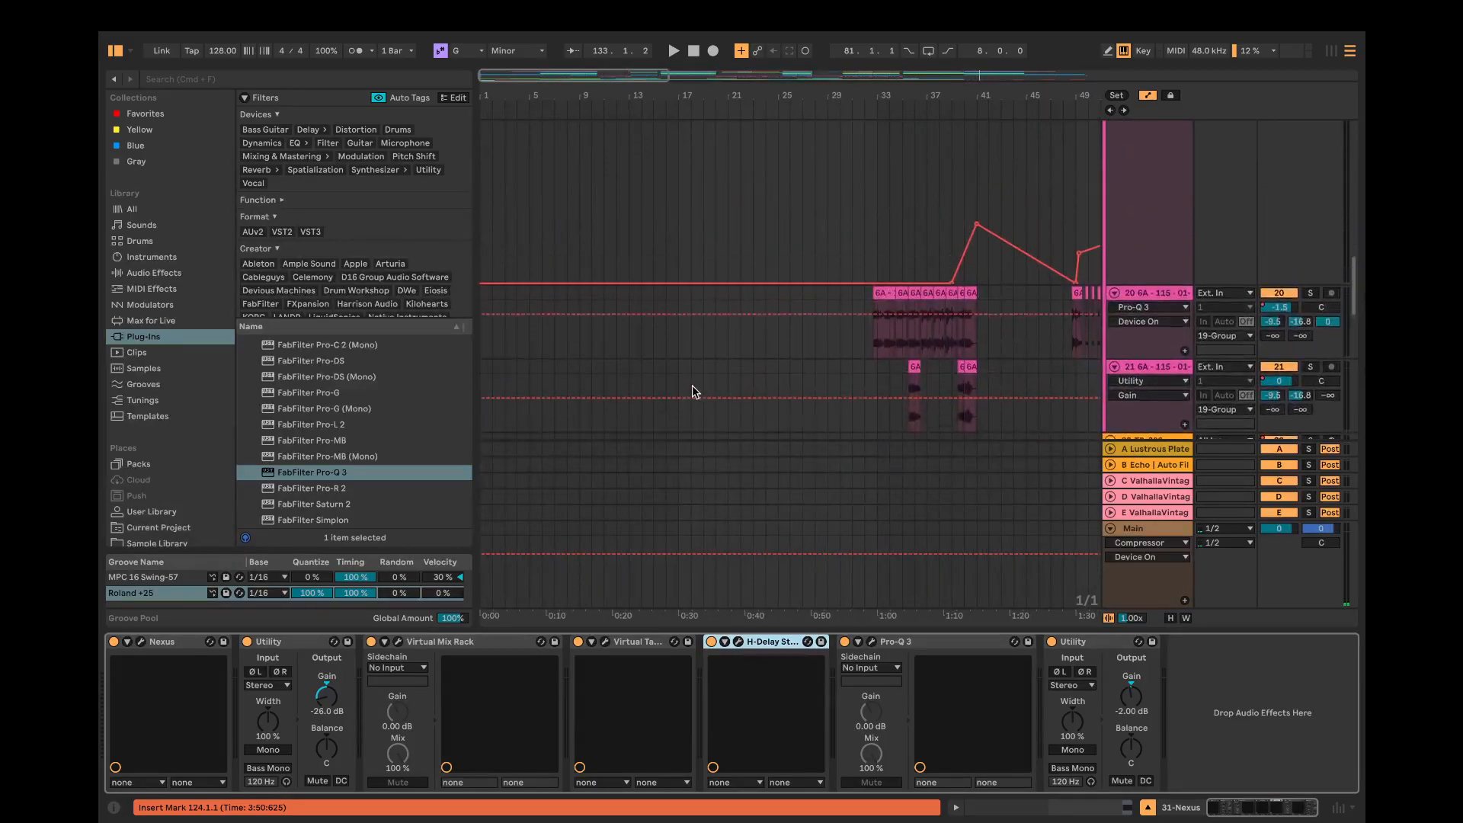
scroll(754, 308, "up", 15)
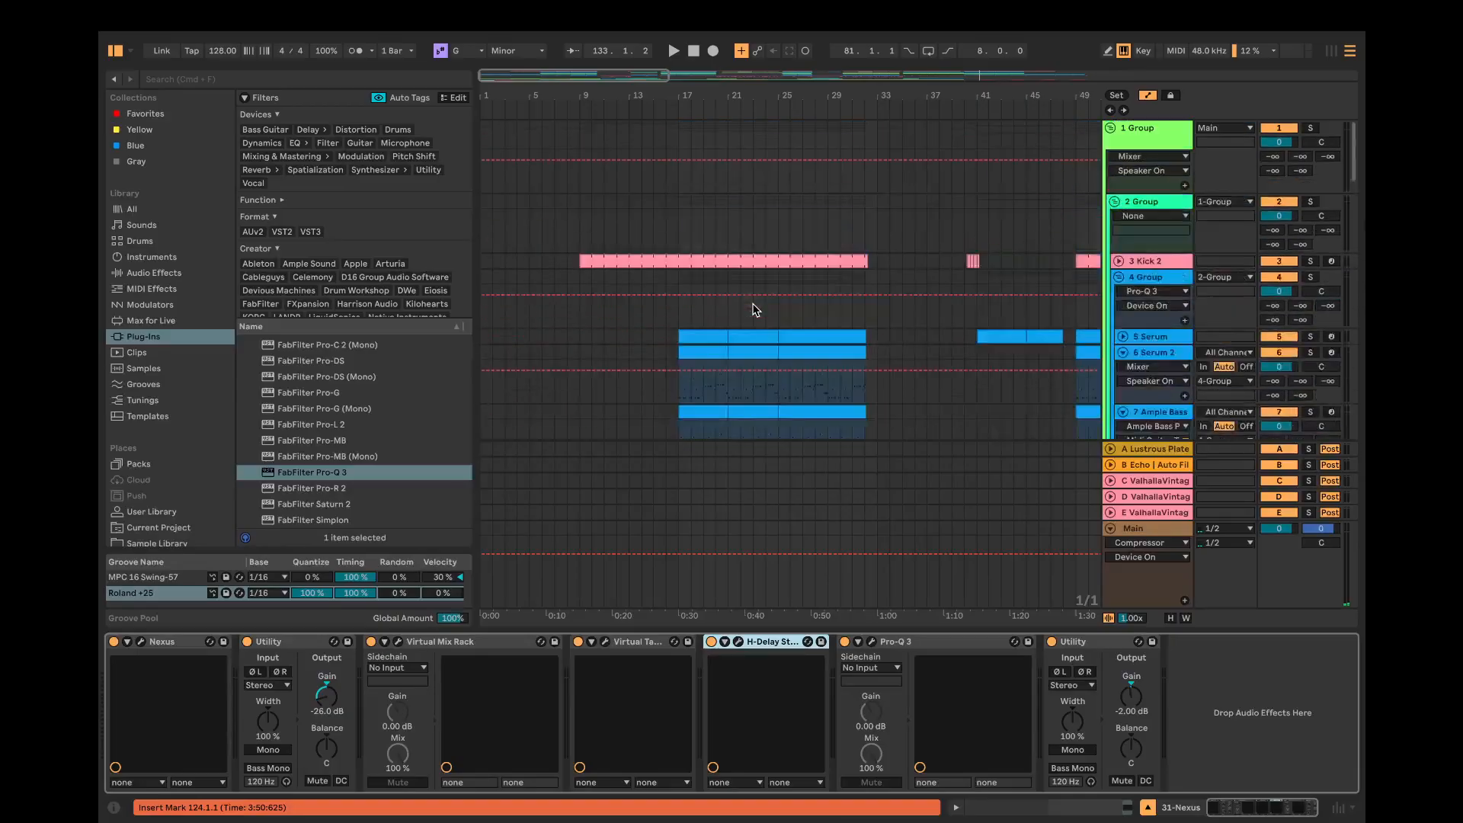
Step: Turn on the FG-X 2 plug-in on the Main track and play the full mix from bar 1
left_click(1147, 531)
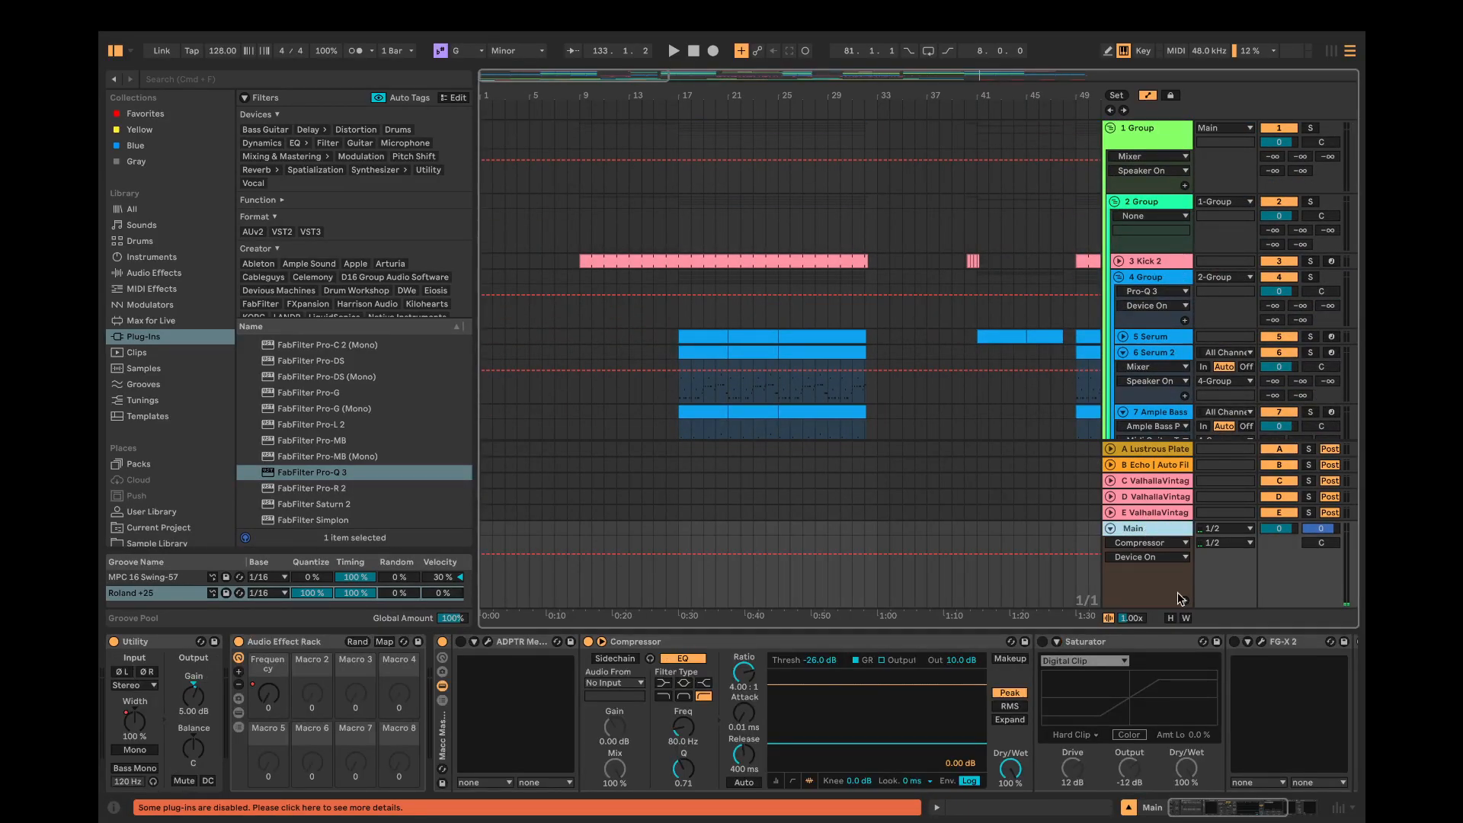
left_click(1235, 642)
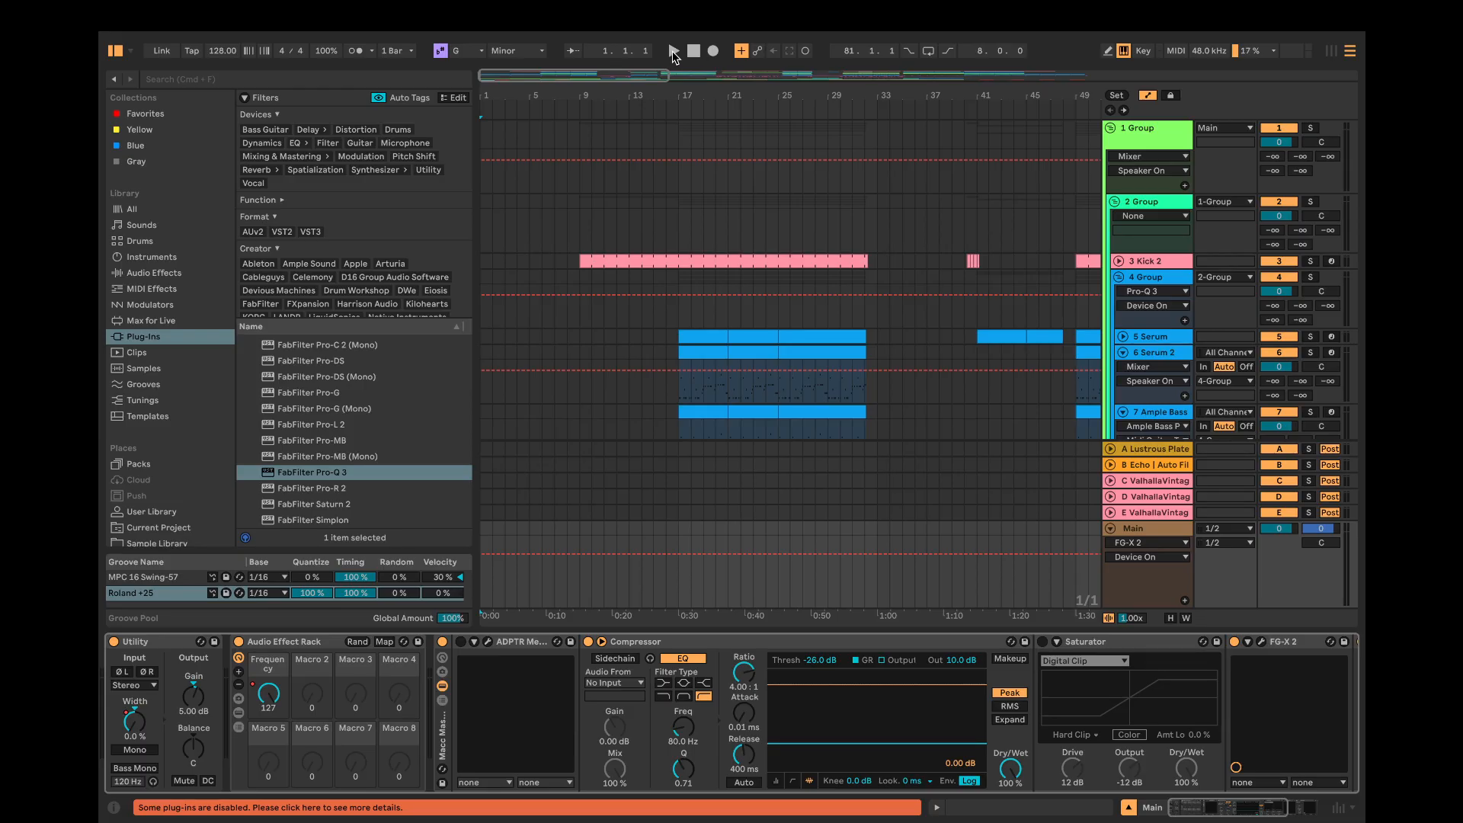
left_click(674, 52)
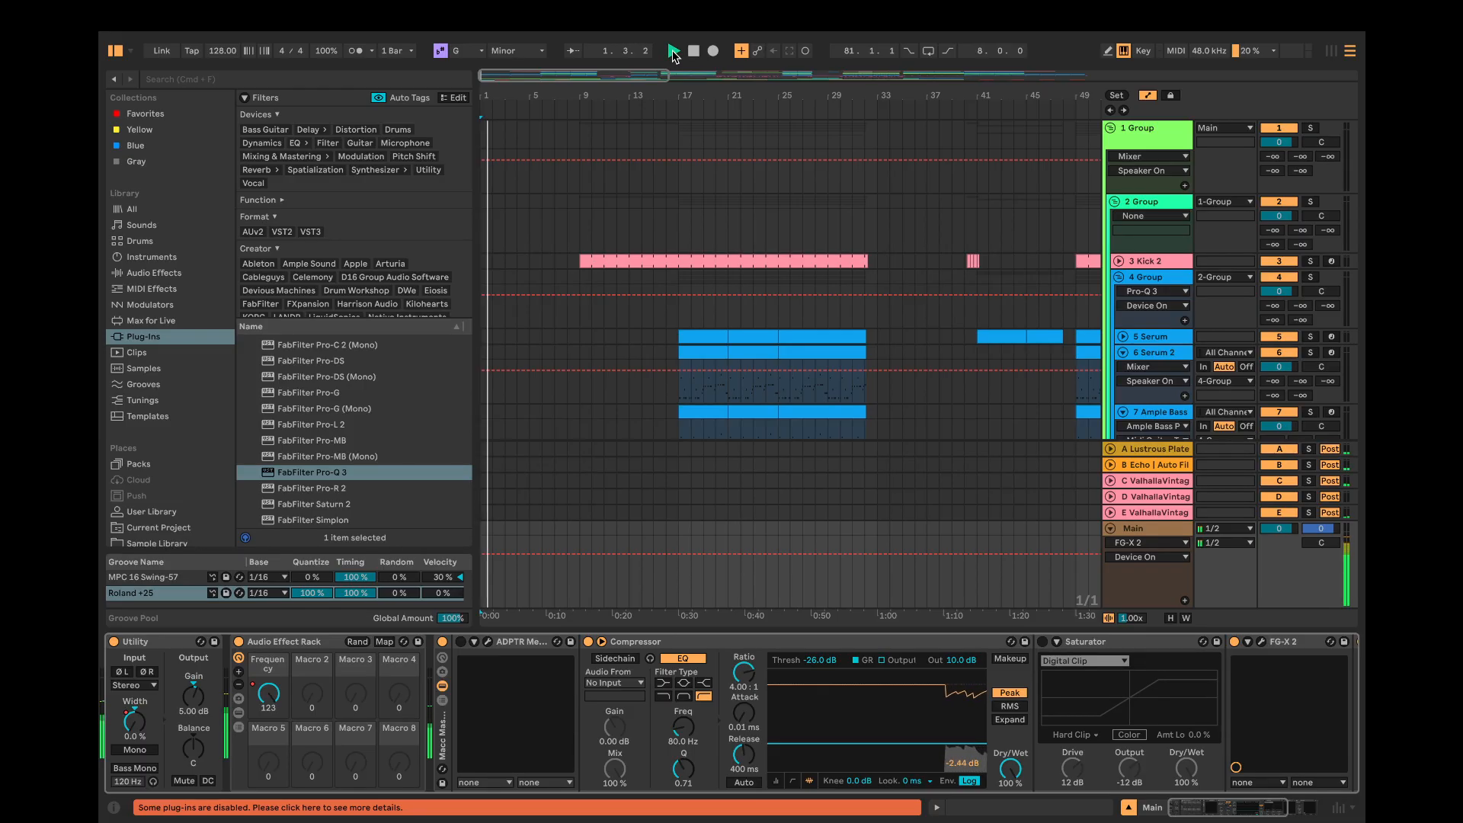
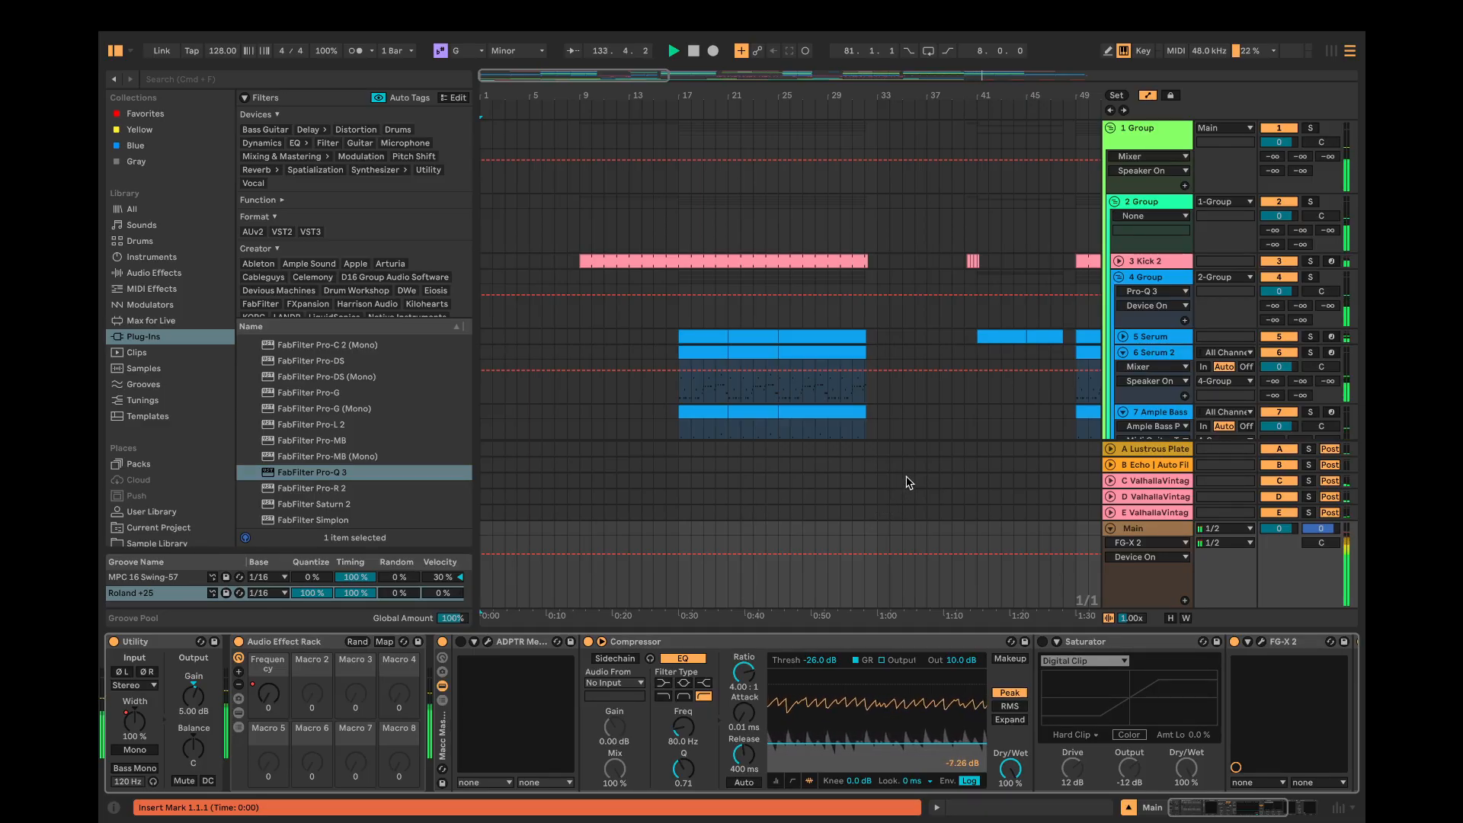
Step: Examine the tracks between 1 Group and Pads while the mix plays, moving along to the current playback position
scroll(908, 391, "down", 5)
scroll(908, 391, "up", 2)
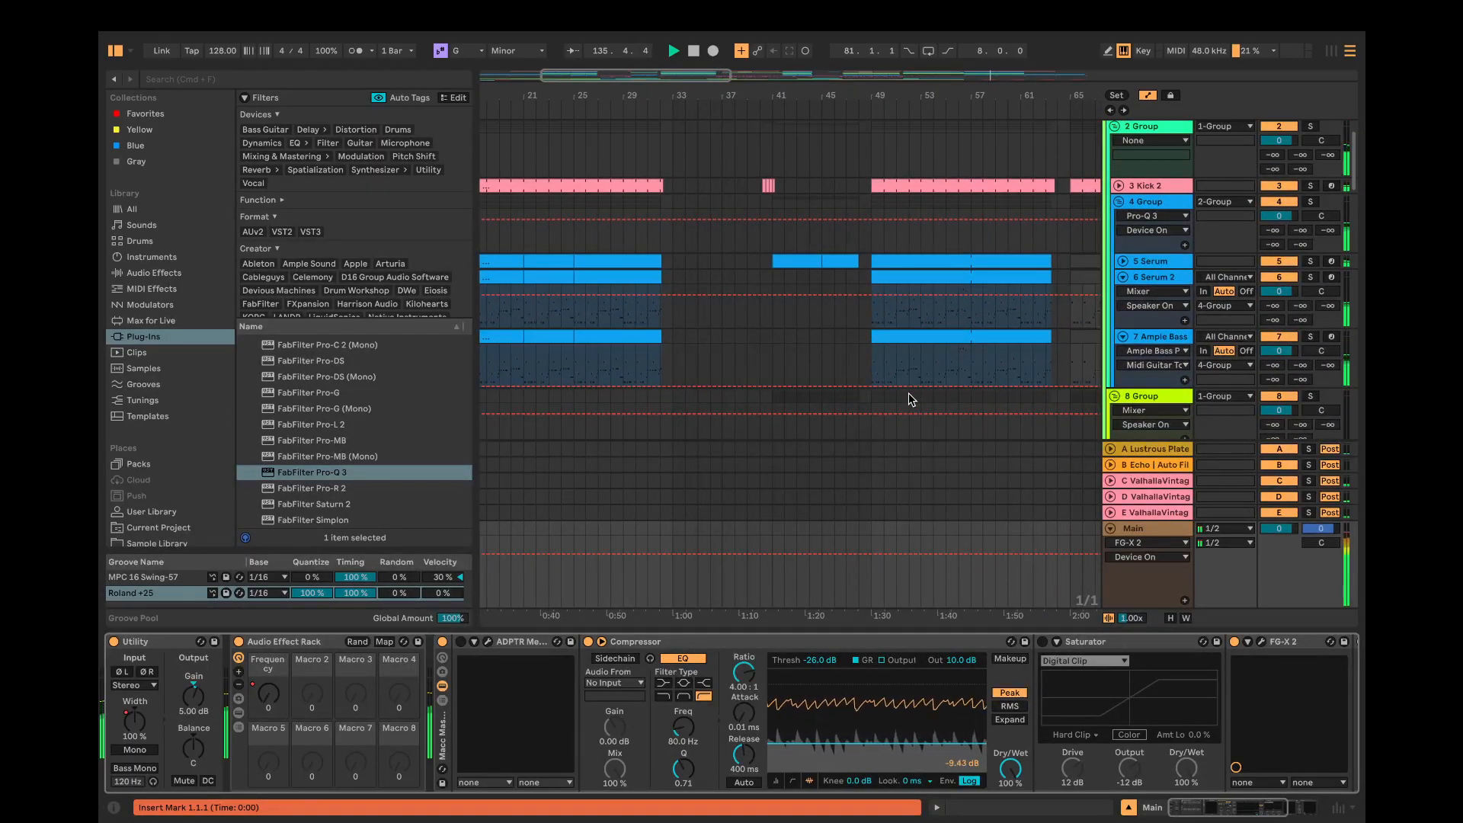
scroll(908, 392, "down", 5)
scroll(908, 391, "up", 3)
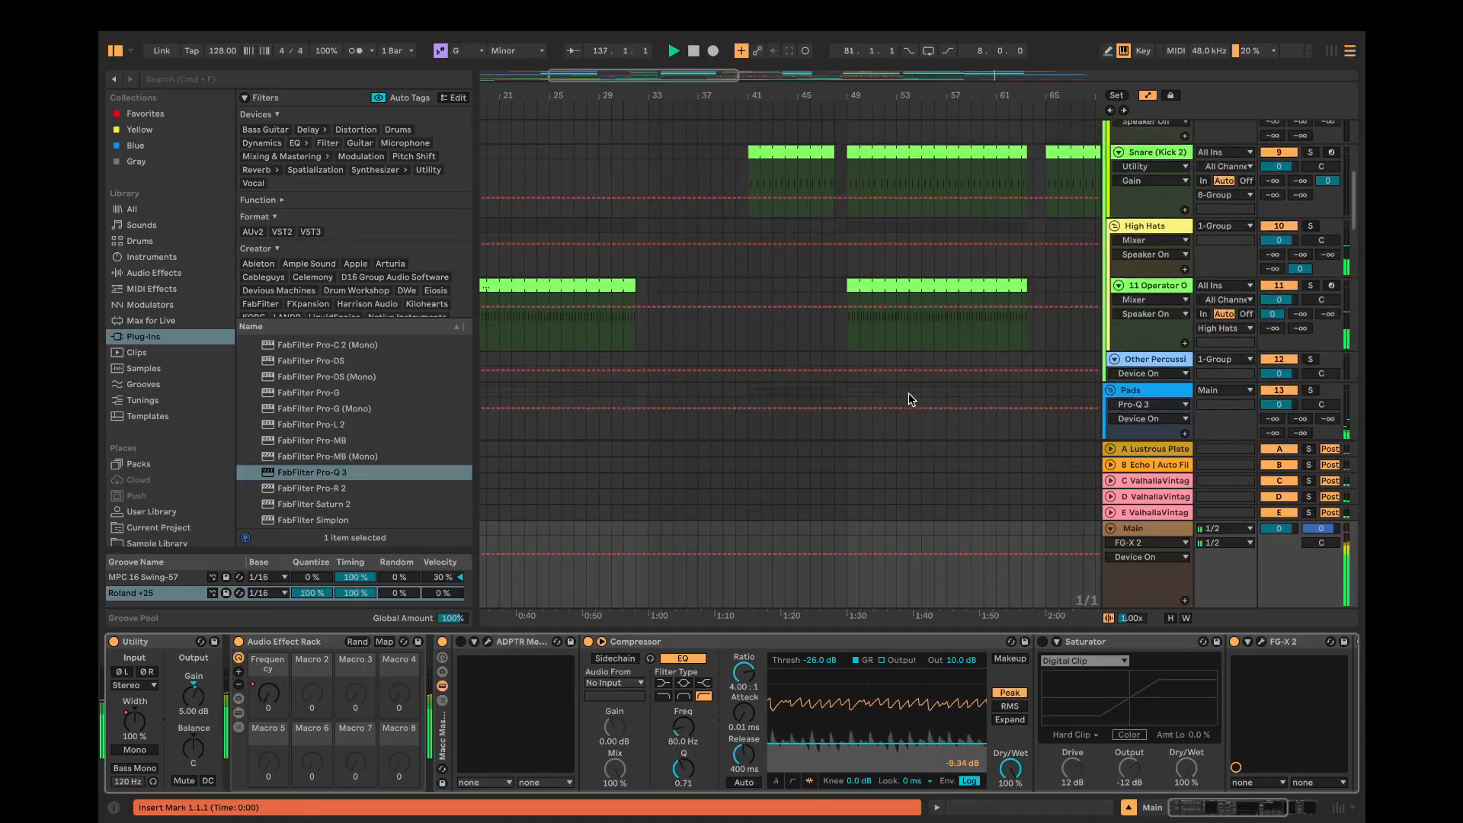
scroll(908, 398, "down", 3)
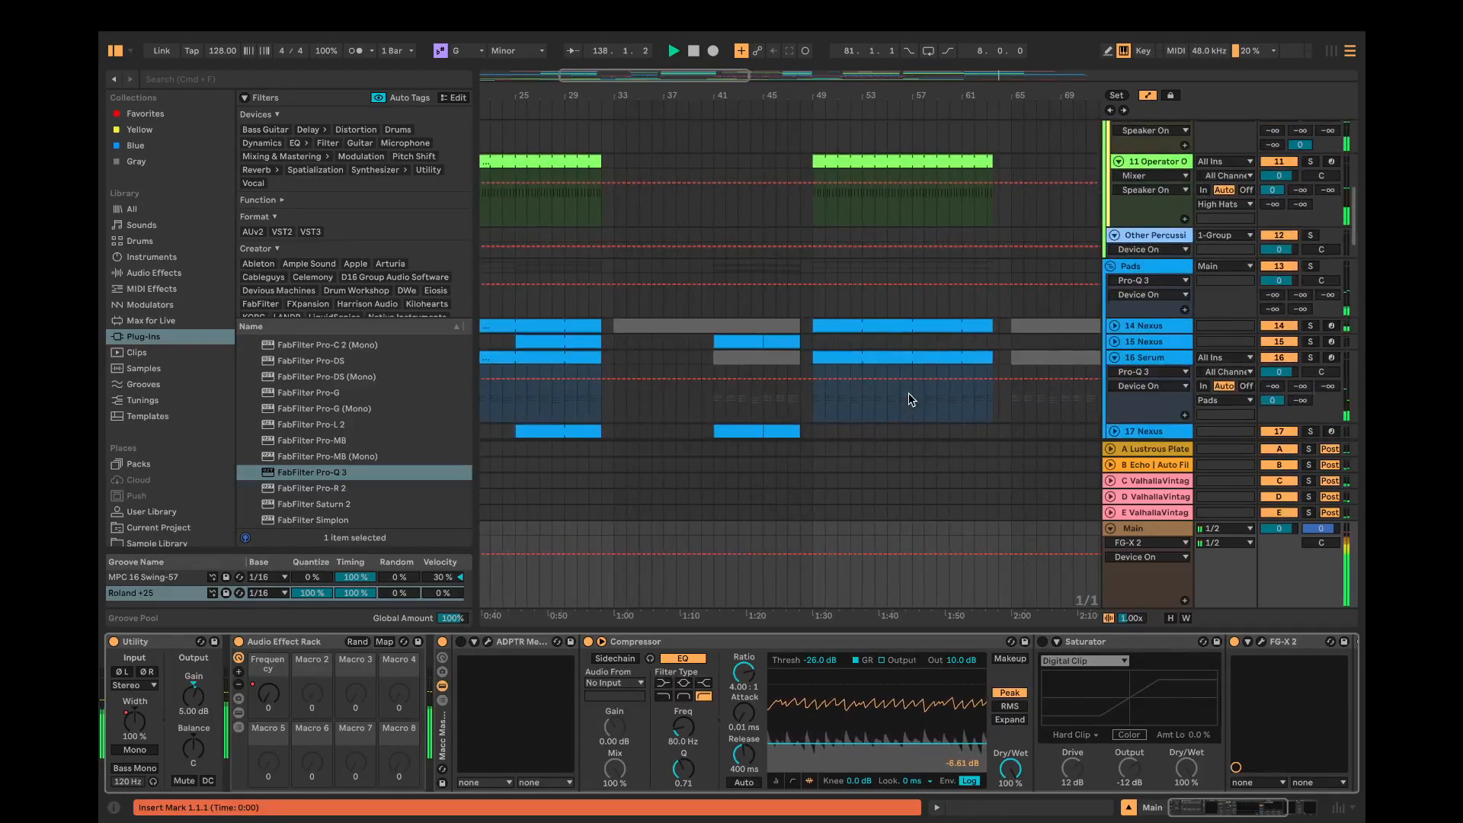
scroll(907, 392, "up", 4)
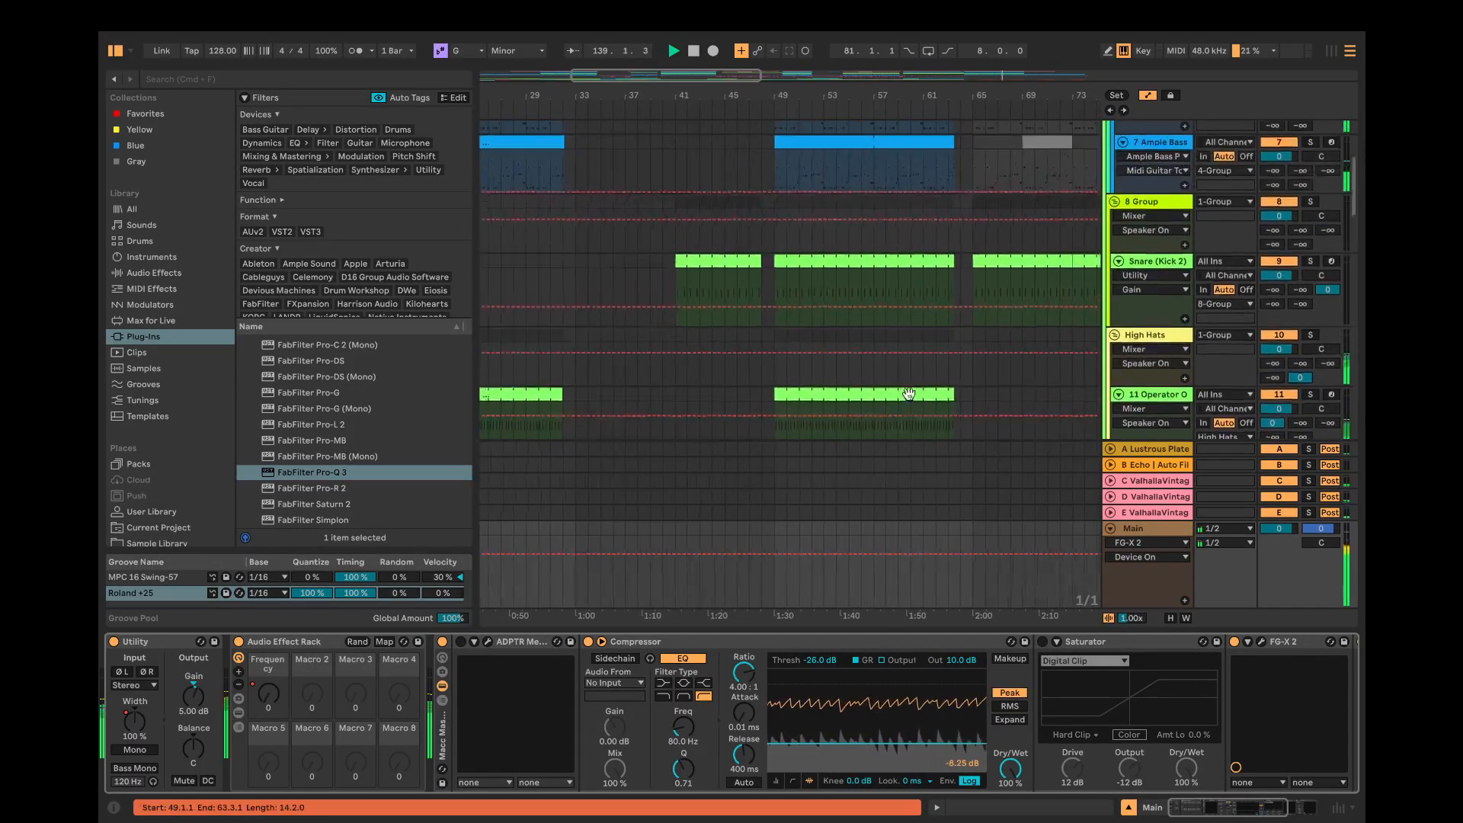
scroll(908, 391, "up", 5)
scroll(908, 392, "up", 1)
scroll(908, 392, "down", 5)
scroll(908, 392, "up", 2)
scroll(908, 392, "right", 10)
scroll(908, 392, "down", 3)
scroll(908, 391, "right", 15)
scroll(908, 392, "left", 2)
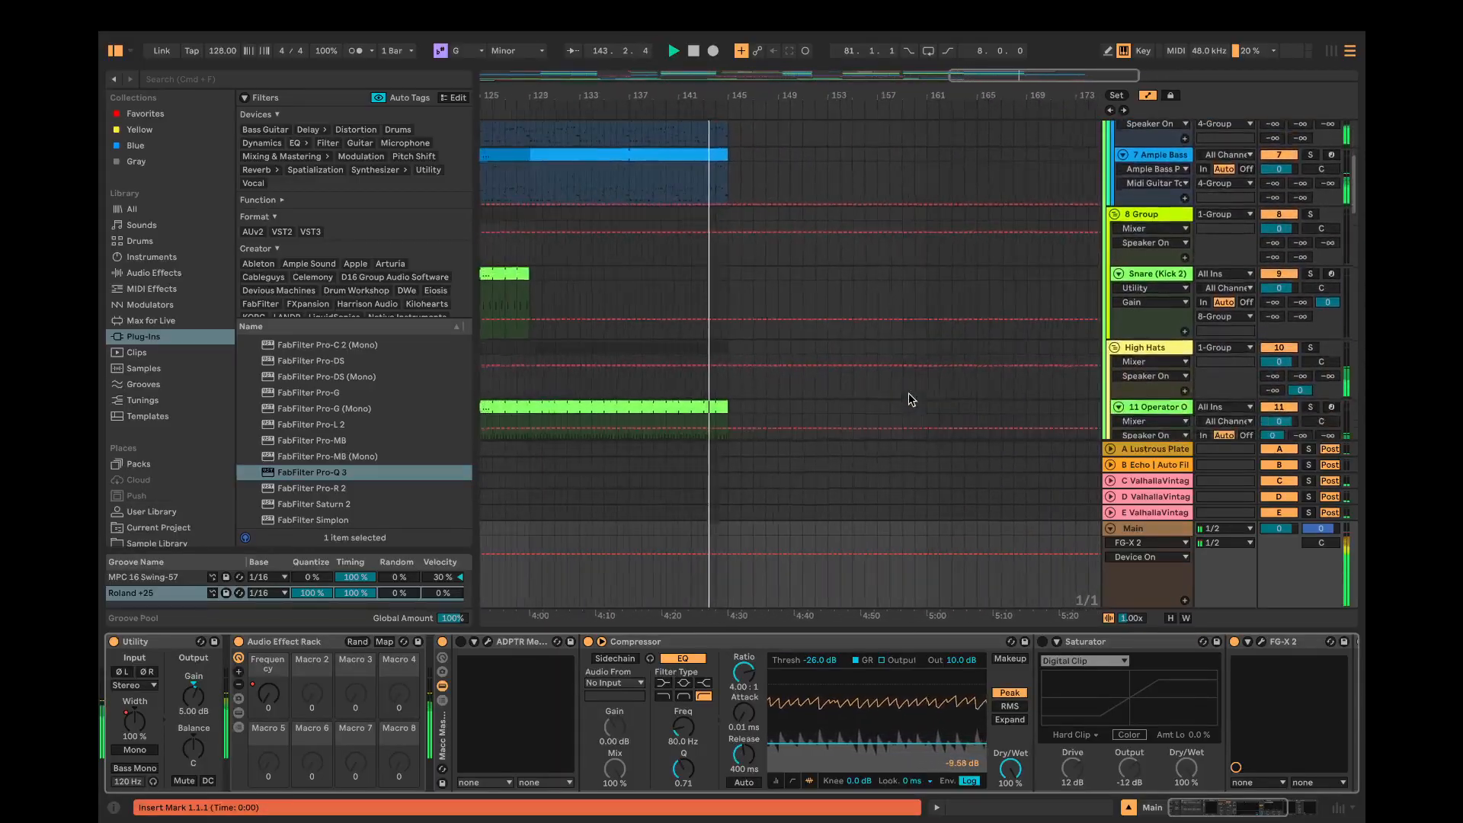
Step: Examine the tracks from Other Percussion down to 26 TR-808 around the playback position as the mix plays on
scroll(911, 397, "left", 3)
scroll(910, 397, "down", 5)
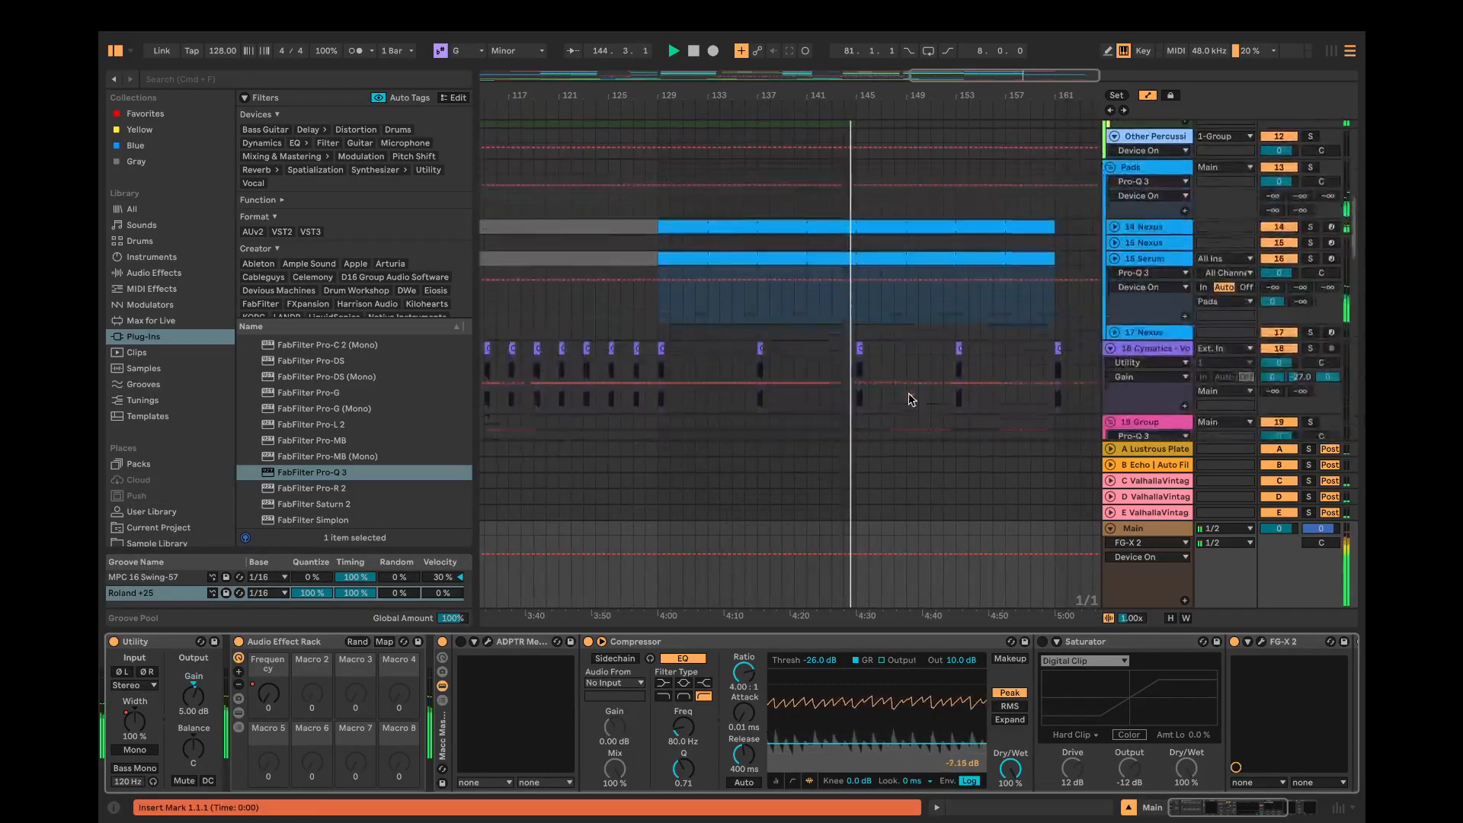
scroll(910, 397, "down", 5)
scroll(911, 397, "down", 8)
scroll(912, 397, "down", 8)
scroll(912, 397, "right", 2)
scroll(911, 397, "down", 3)
scroll(910, 396, "right", 2)
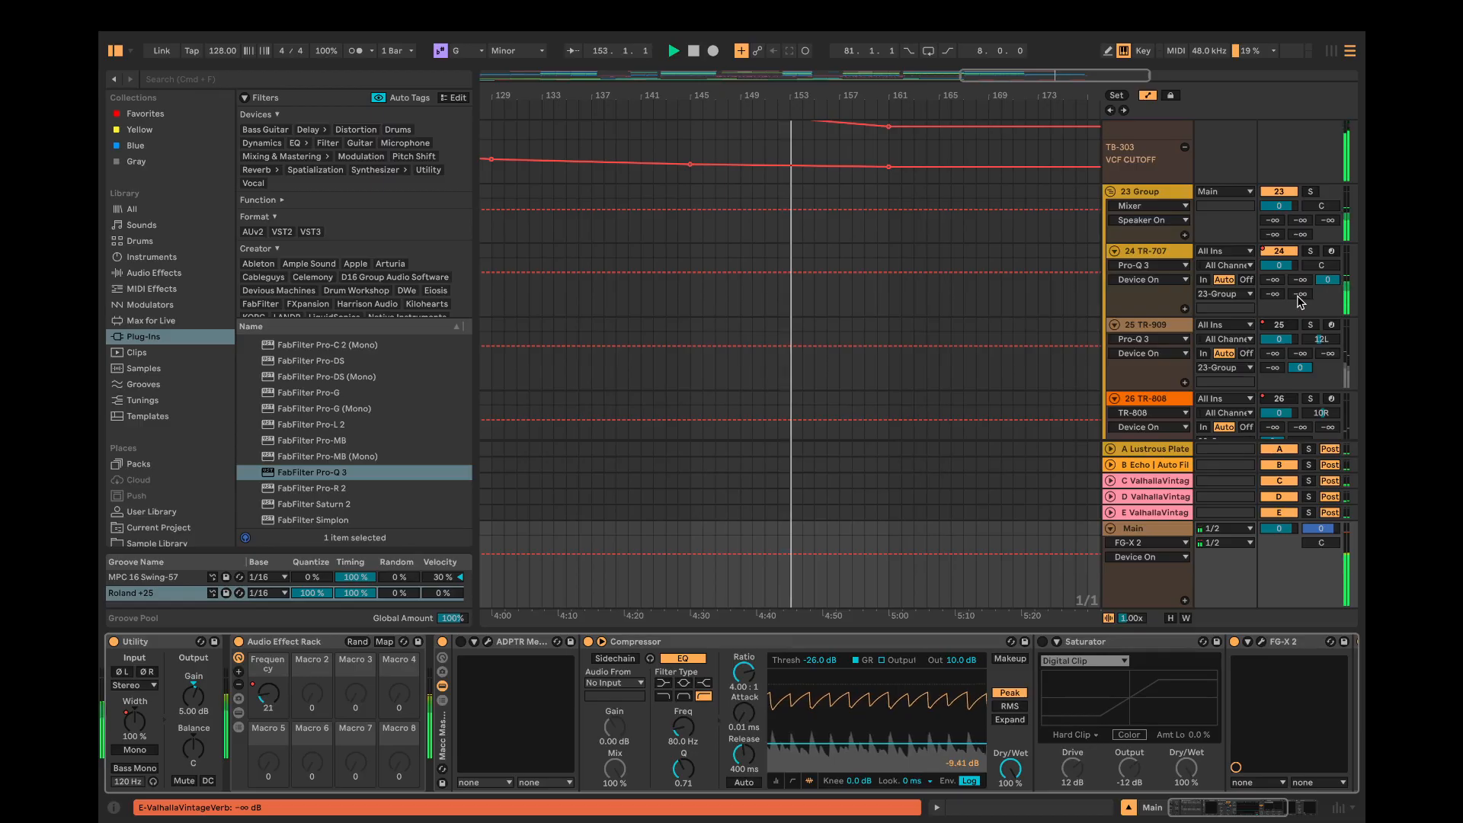
Step: Open Pro-Q 3 on 24 TR-707 to examine its EQ curve, close it, and move the playback start to bar 153
left_click(1172, 254)
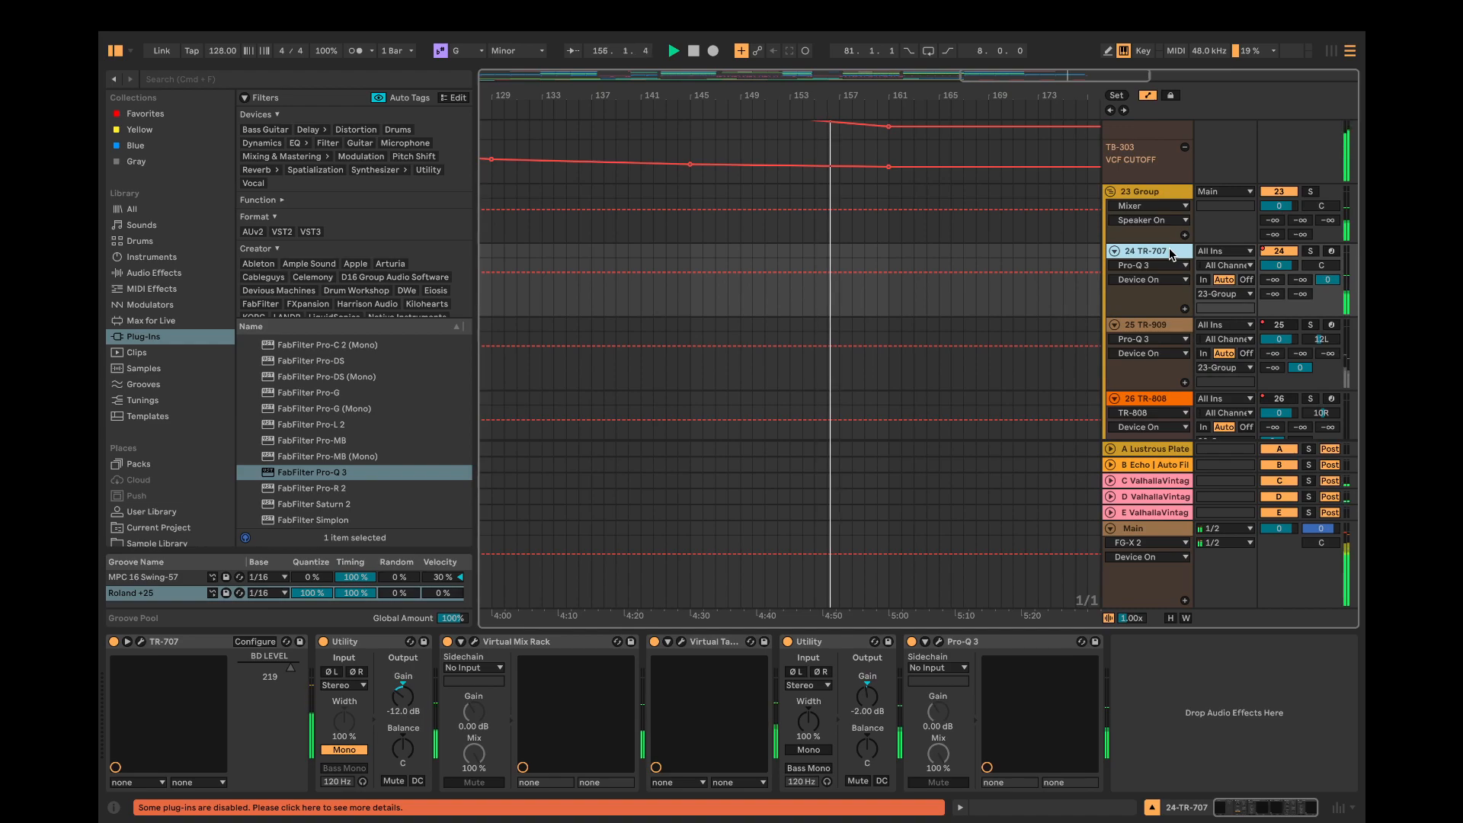
left_click(940, 641)
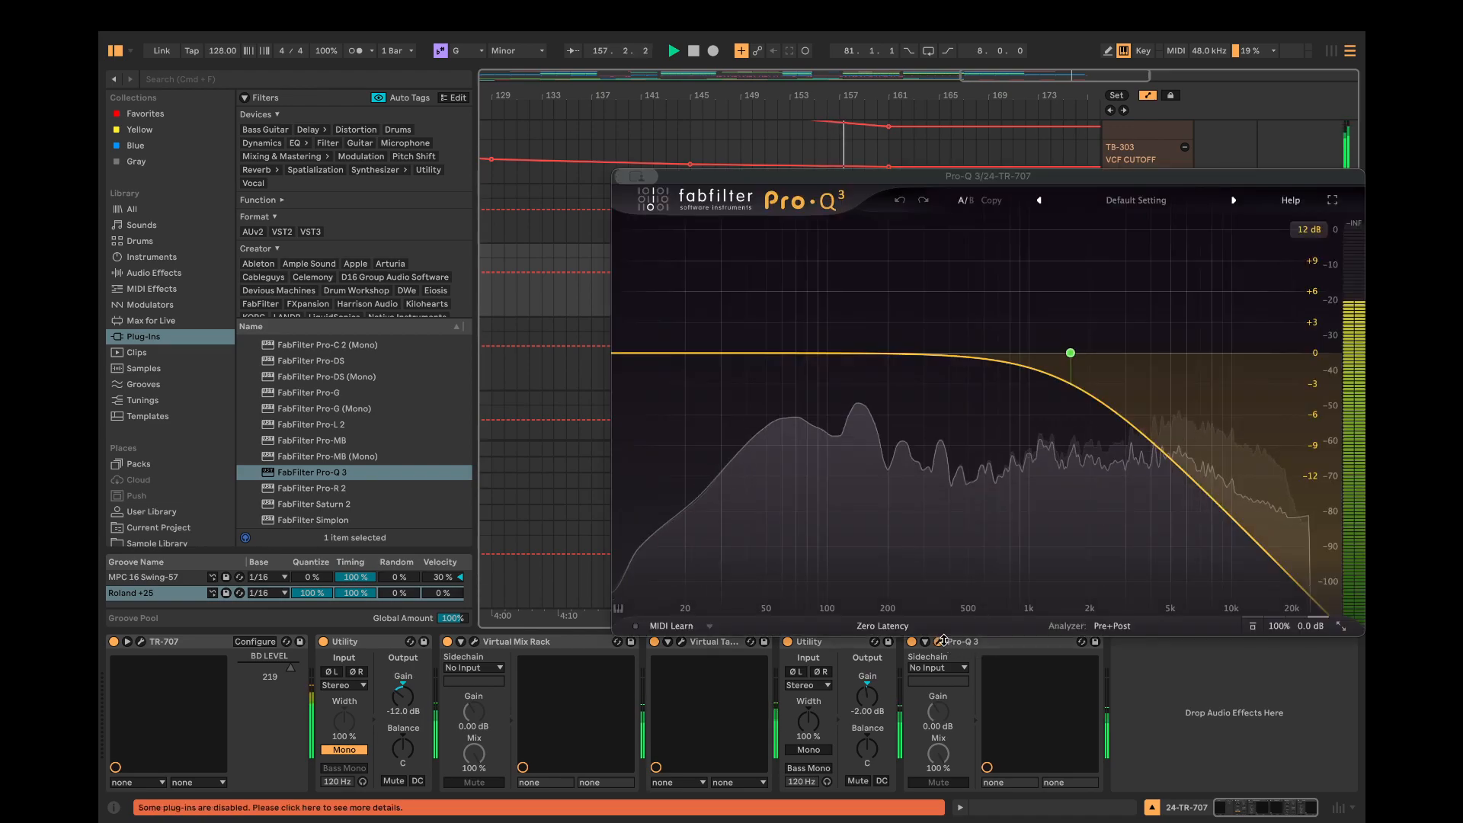
left_click(940, 641)
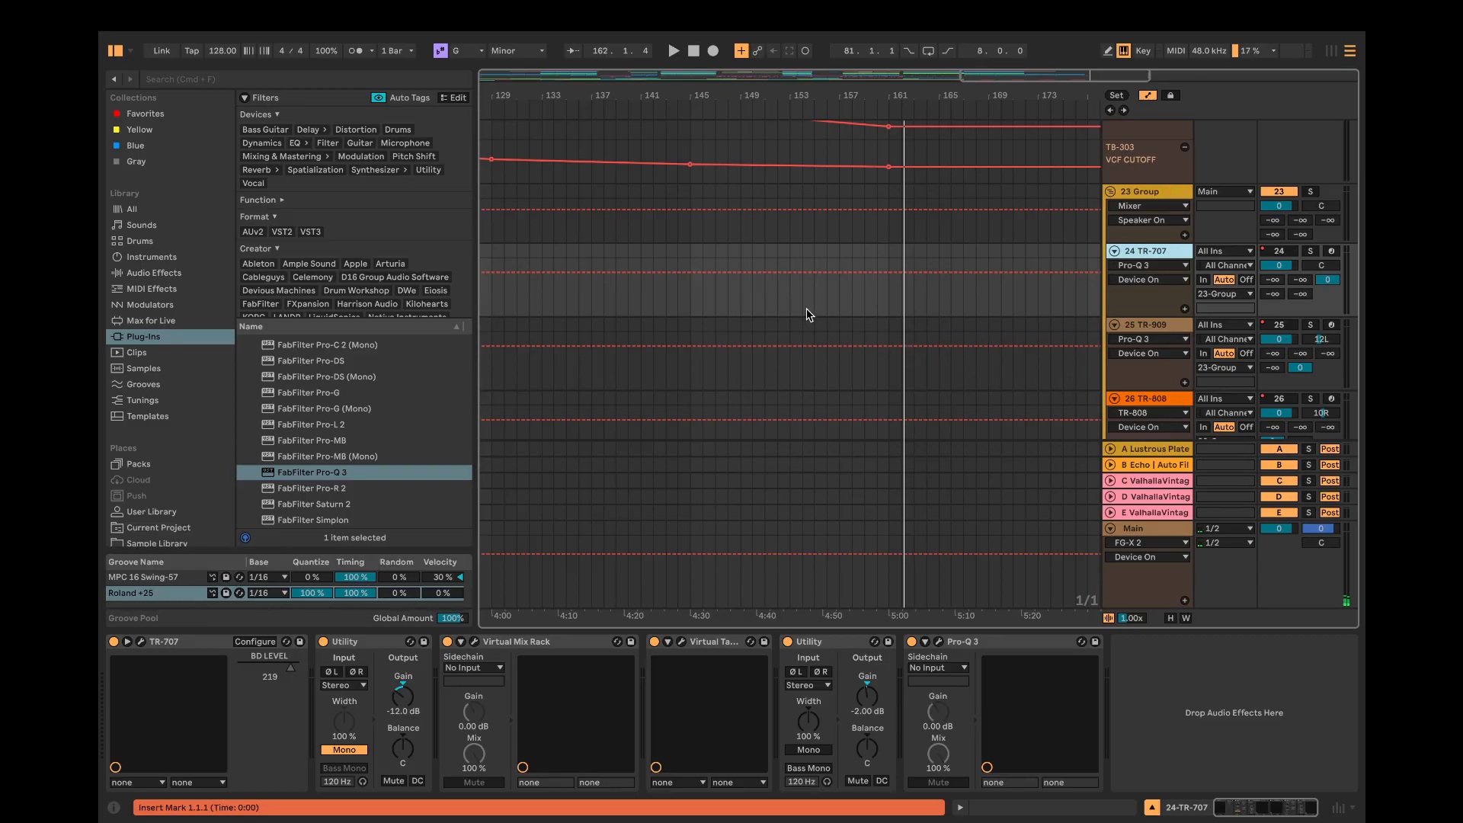
left_click(789, 299)
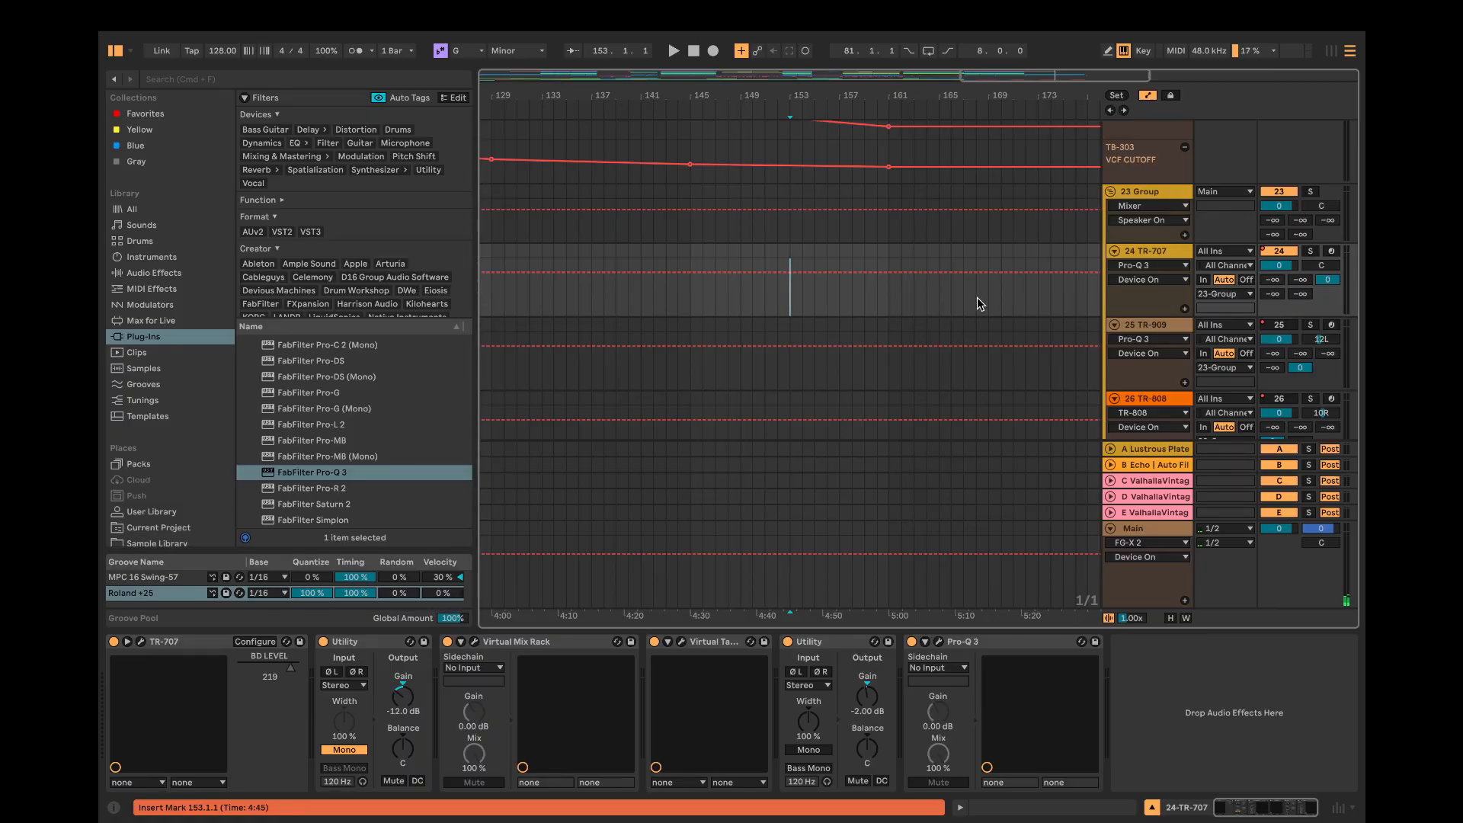
Step: Turn off the Compressor and the FG-X 2 plug-in on the Main track
left_click(1185, 545)
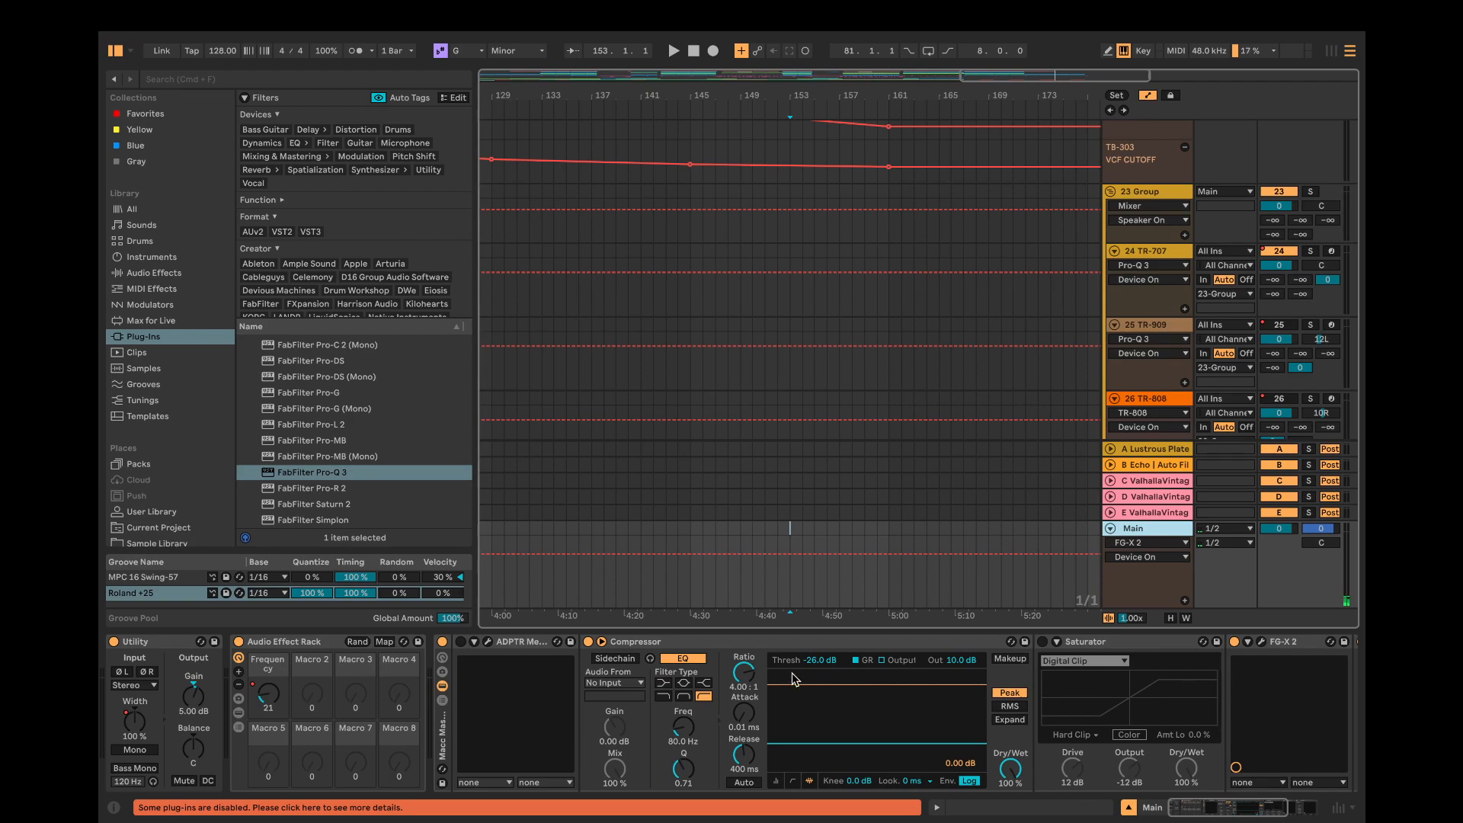
left_click(588, 642)
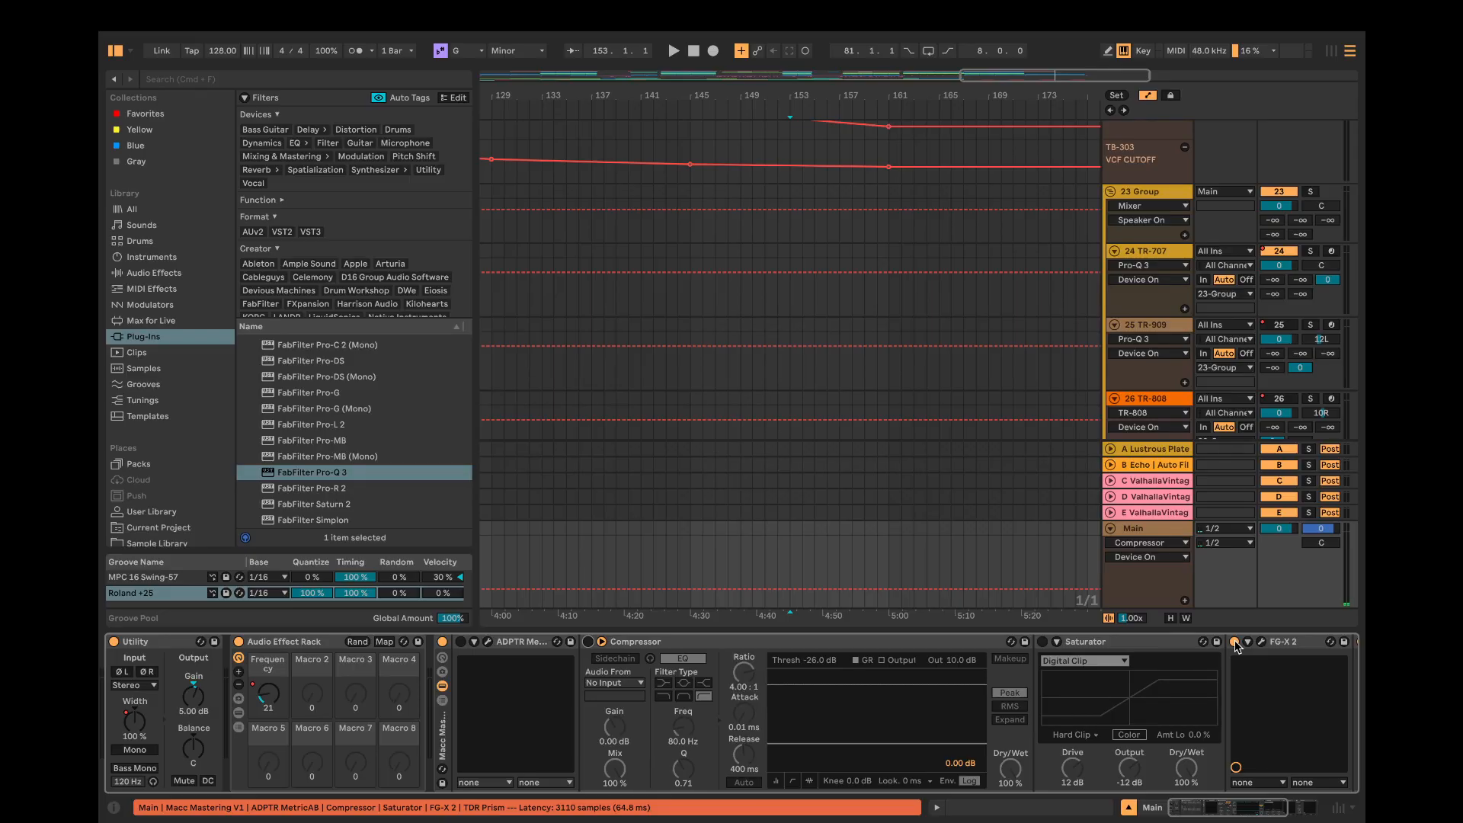
left_click(1235, 642)
Step: Set the playback start back to bar 153 and play the mix from there
left_click(782, 301)
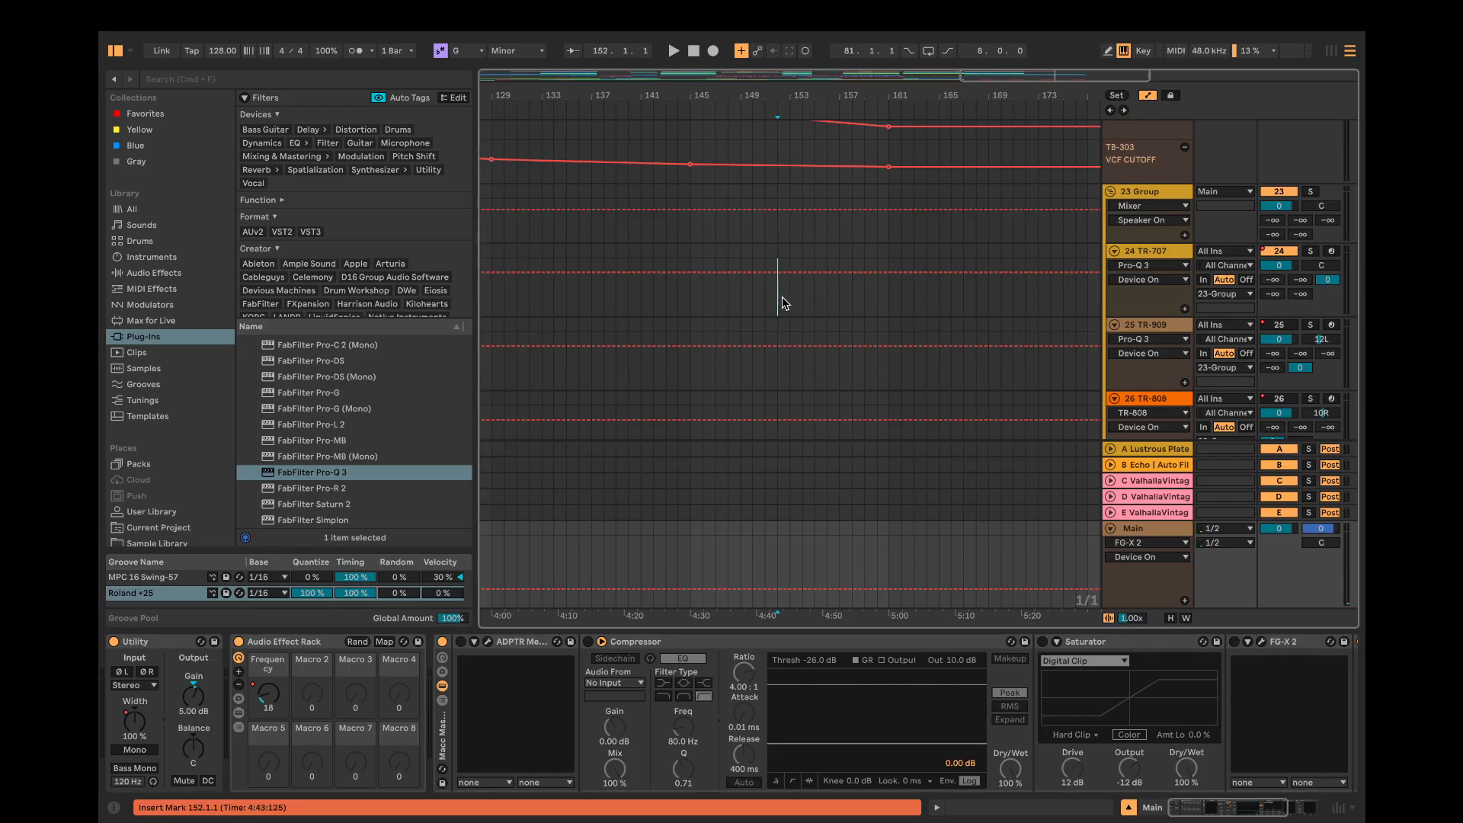
key("space")
left_click(790, 300)
key("space")
key("space")
Step: Solo 24 TR-707 and compare its sound with Pro-Q 3 bypassed, leaving the EQ turned on
left_click(1309, 251)
left_click(1162, 254)
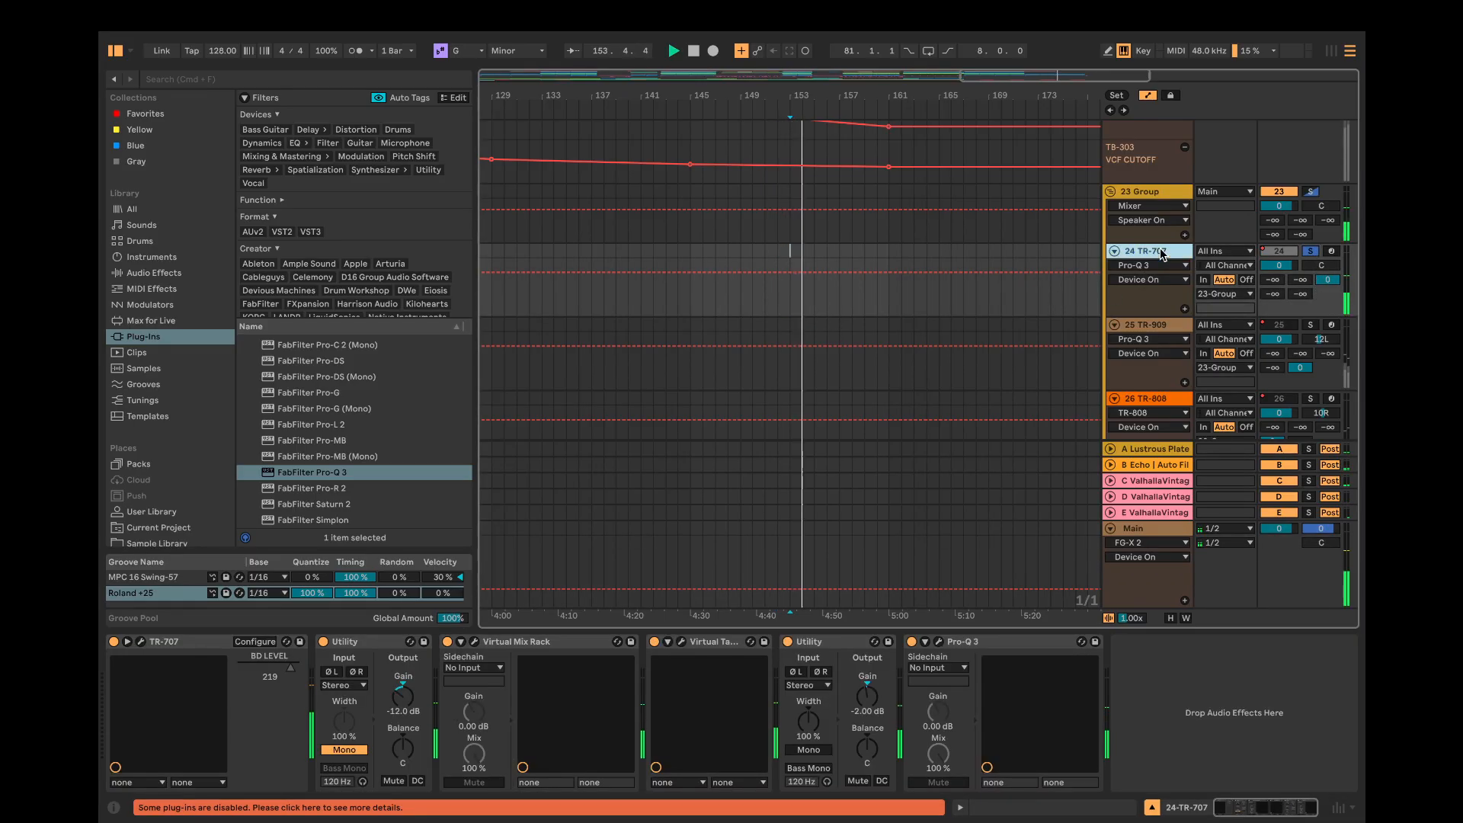
left_click(911, 641)
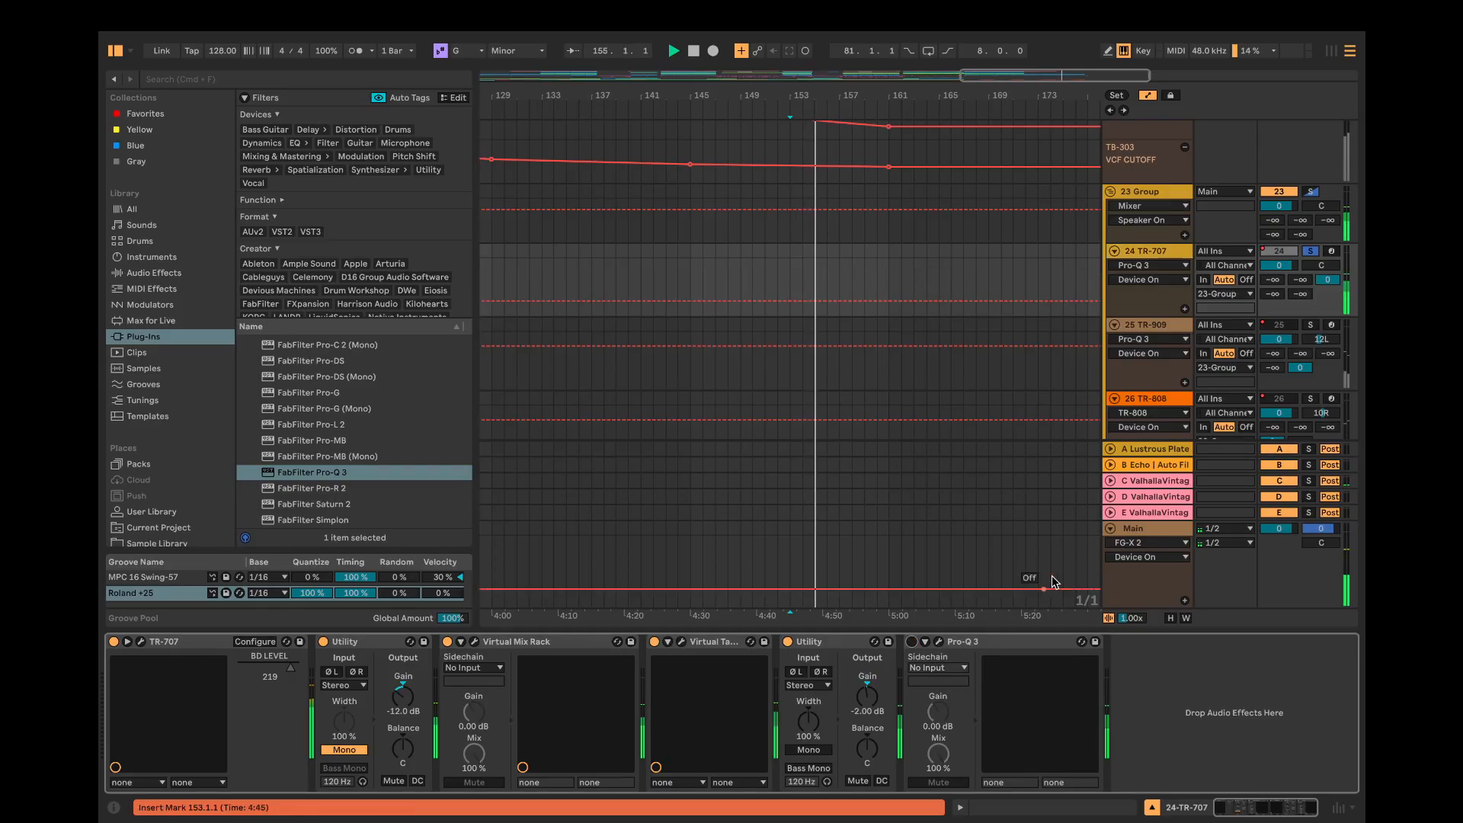
left_click(911, 641)
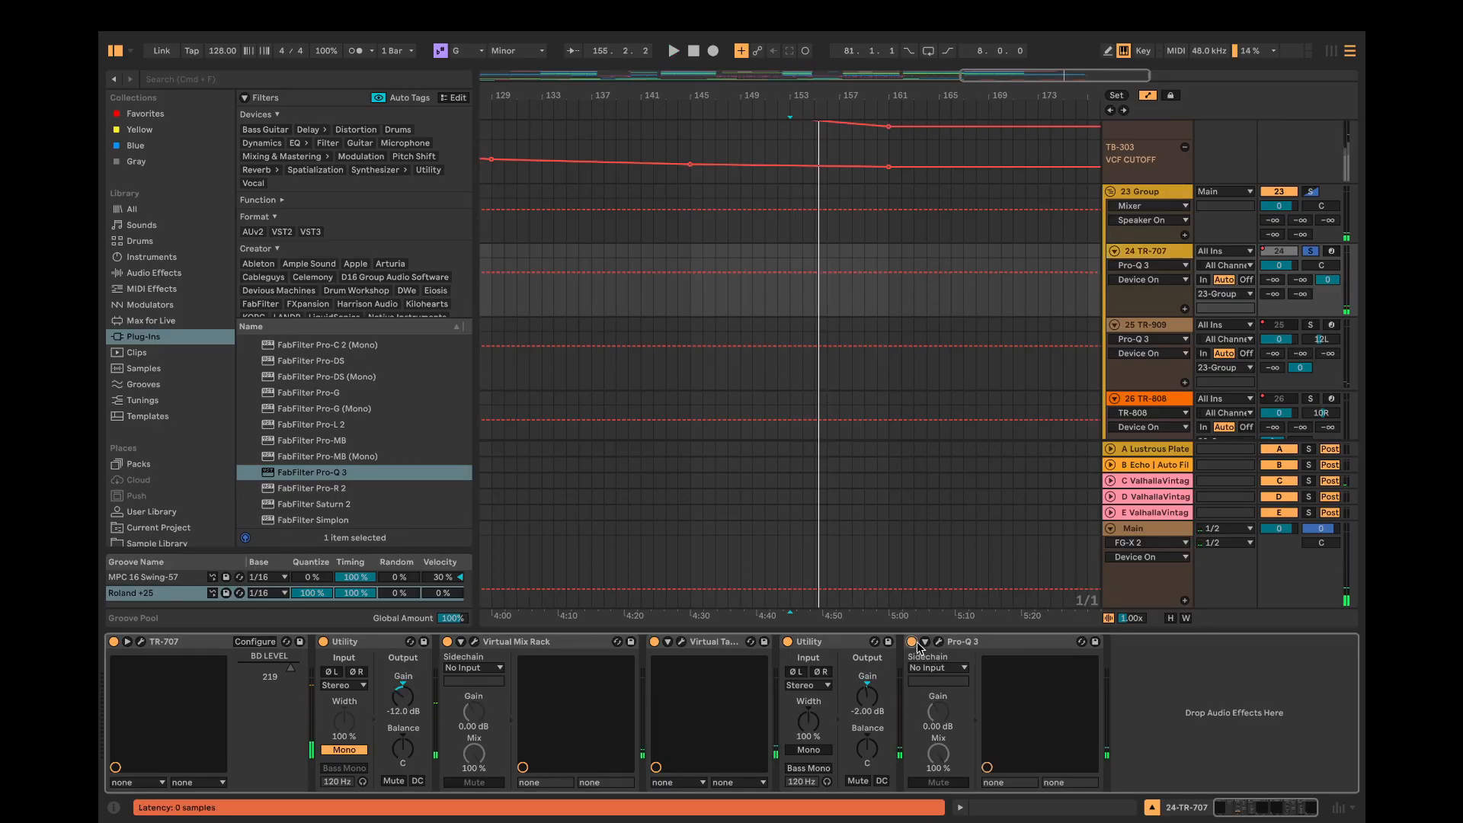
Step: Turn off Pro-Q 3 on 24 TR-707 and play the soloed track from bar 153
left_click(911, 641)
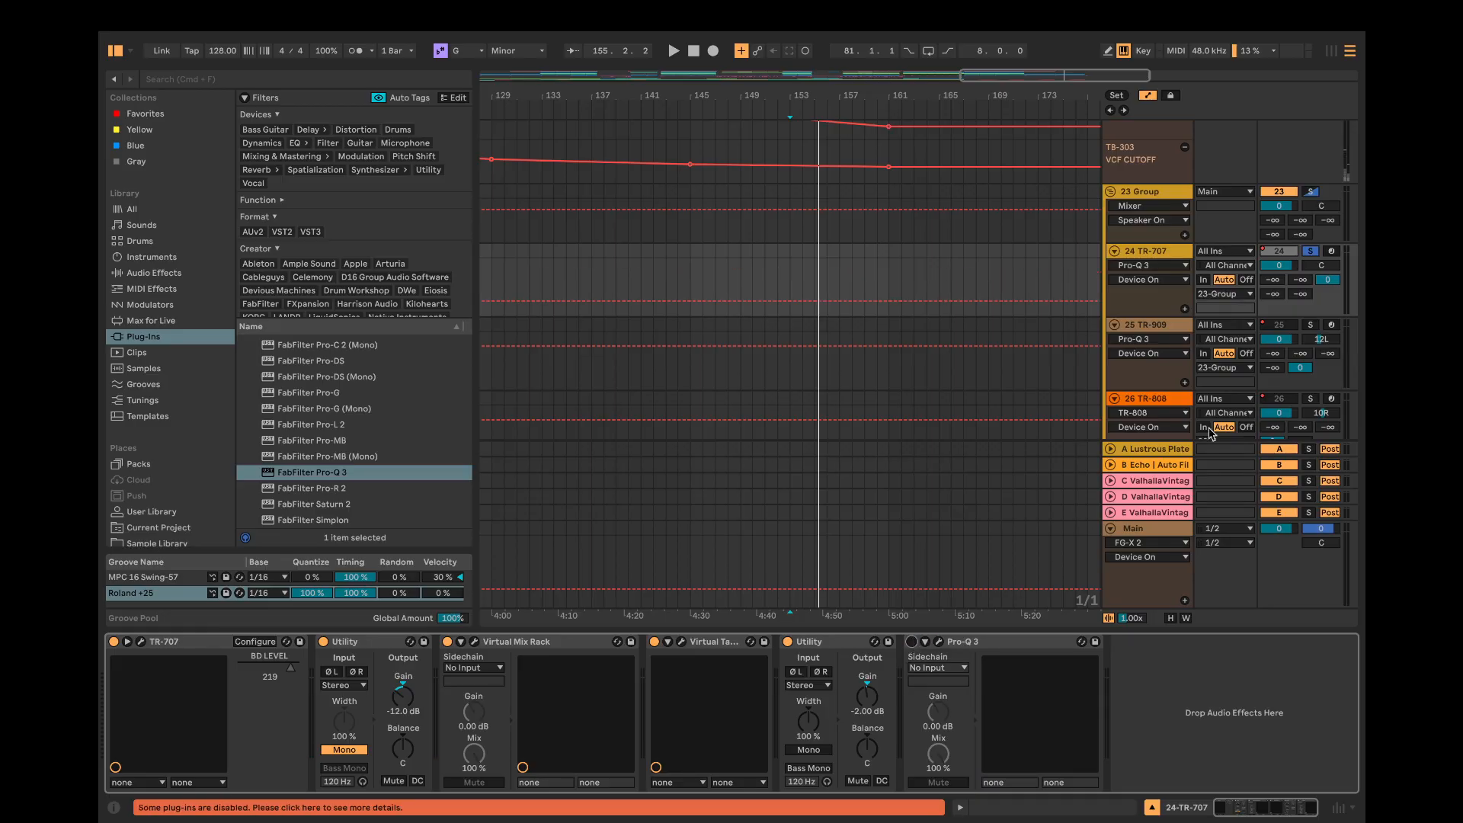
left_click(1310, 325)
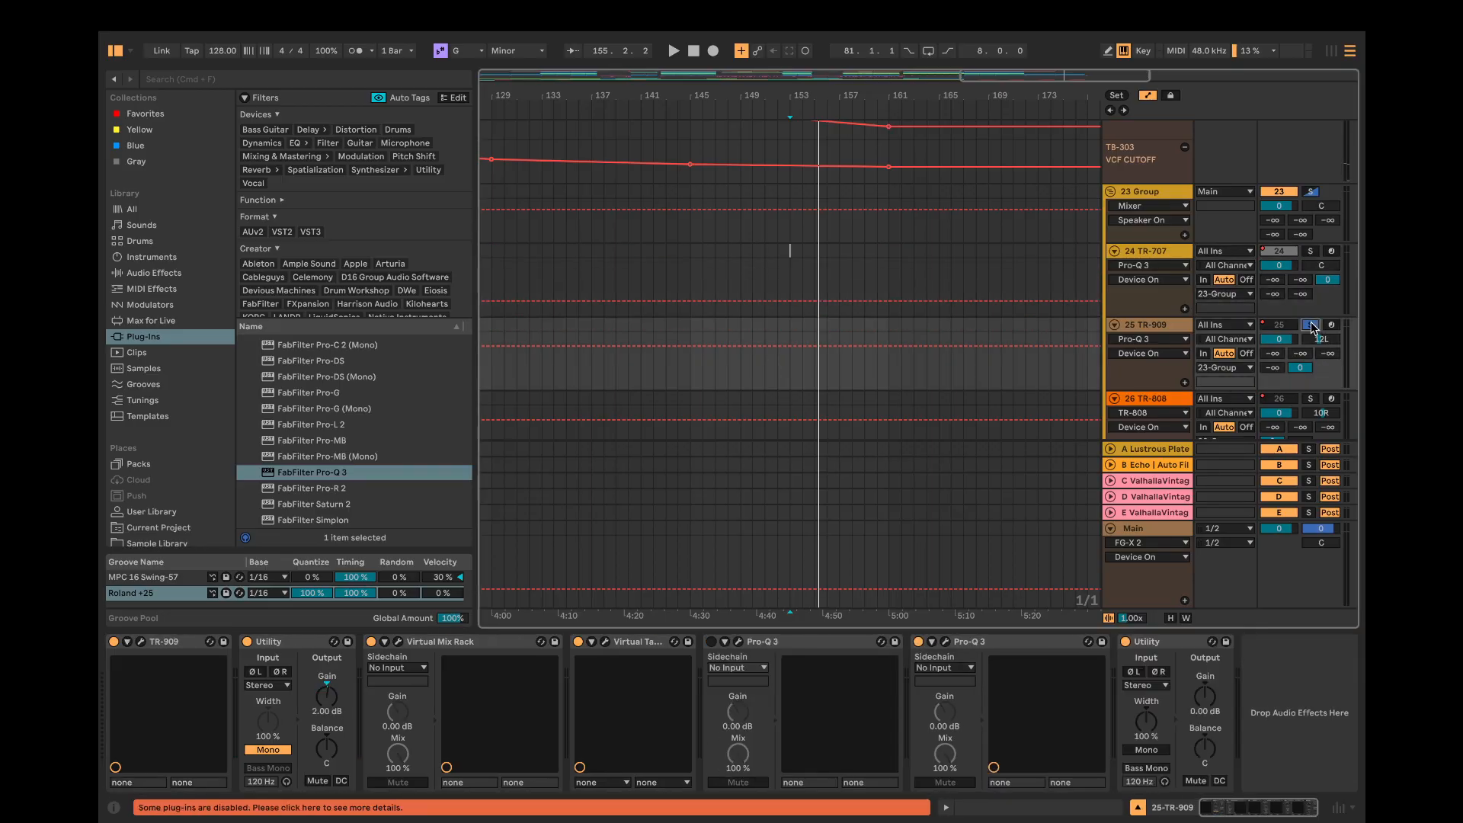
left_click(1311, 252)
left_click(790, 281)
key("space")
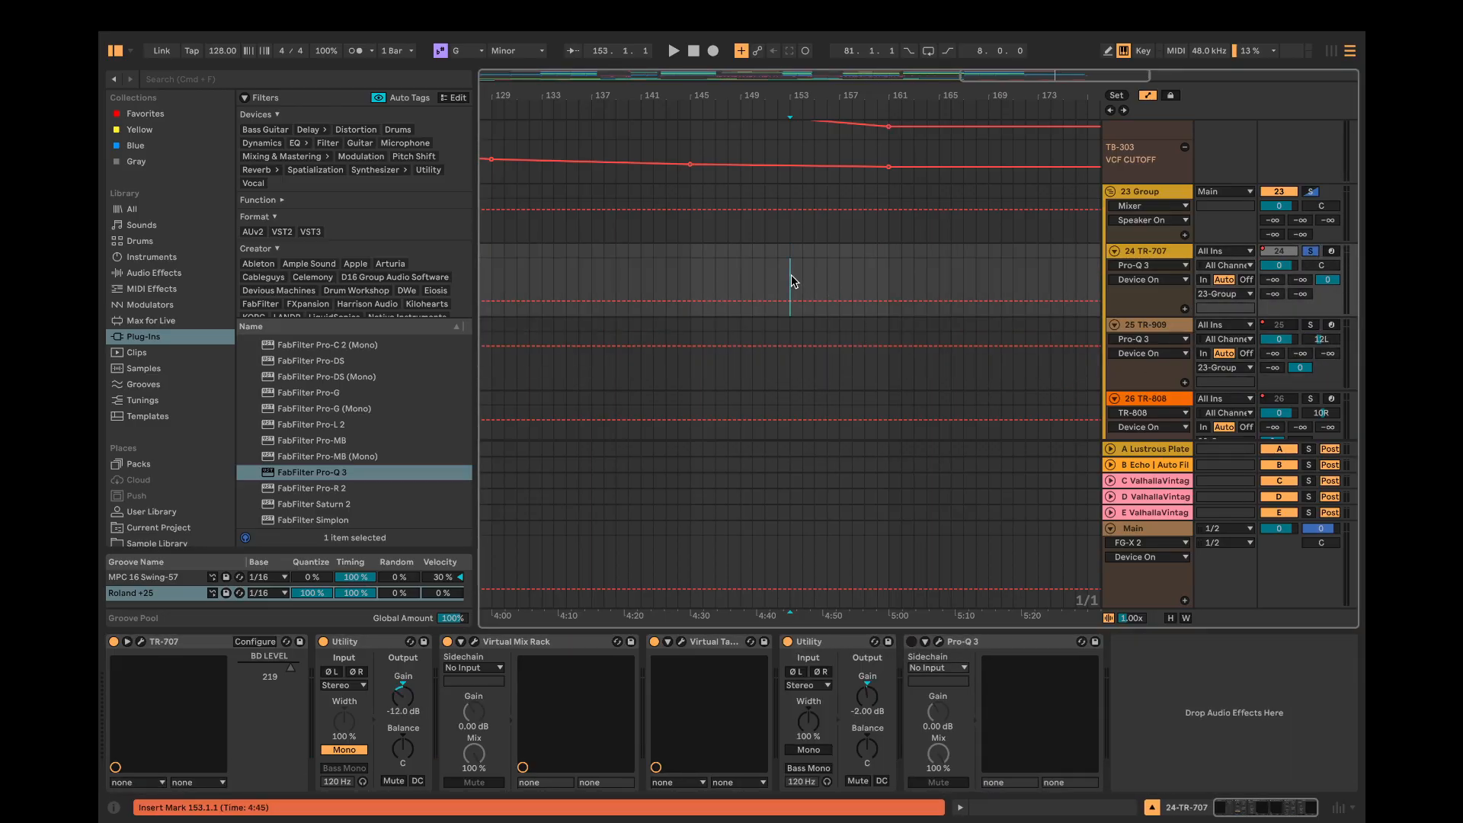
key("space")
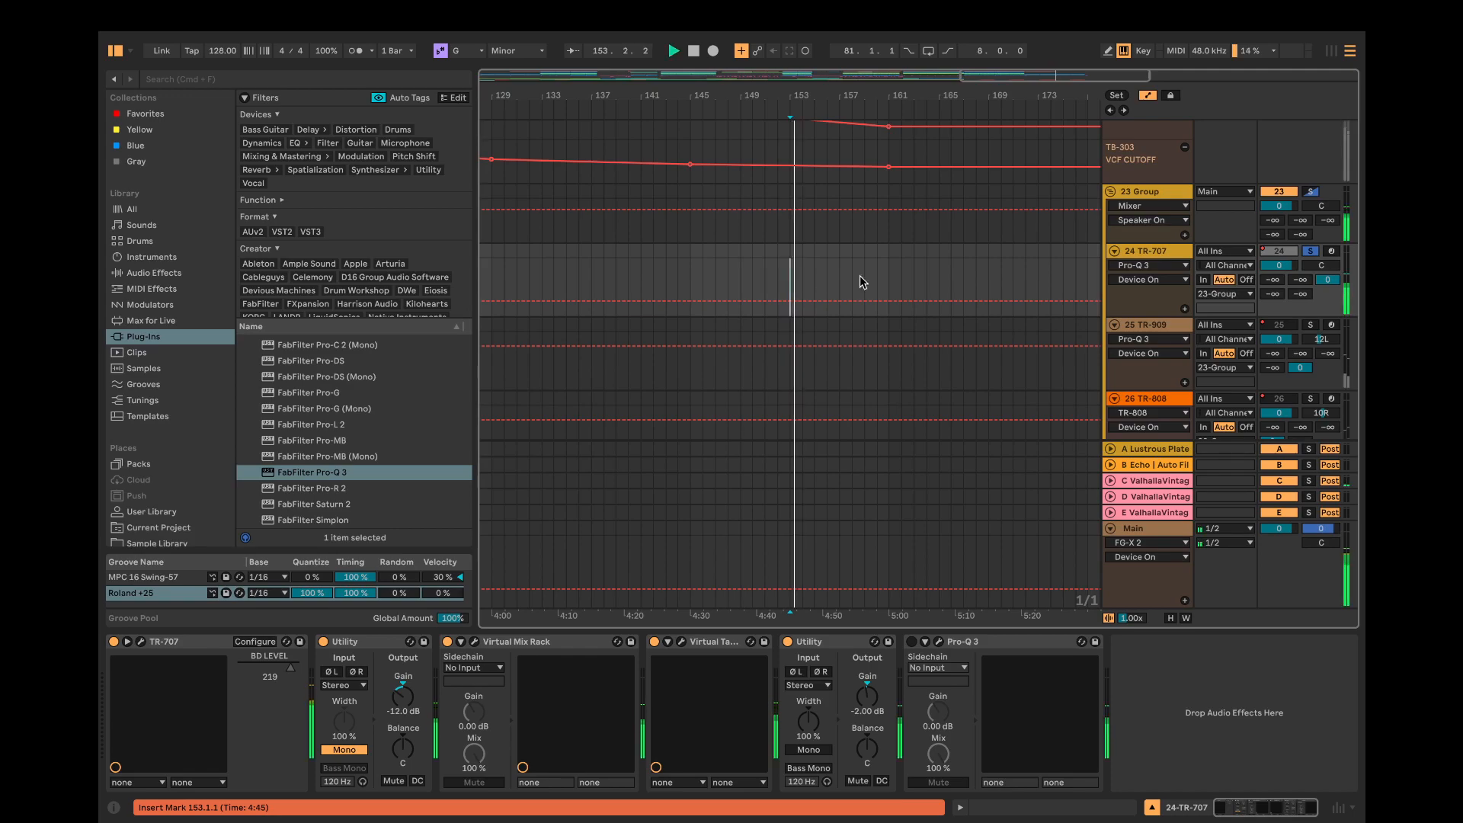
Step: Solo 25 TR-909, play it from bar 153, and briefly open its active Pro-Q 3 to examine the EQ curve
left_click(1309, 325)
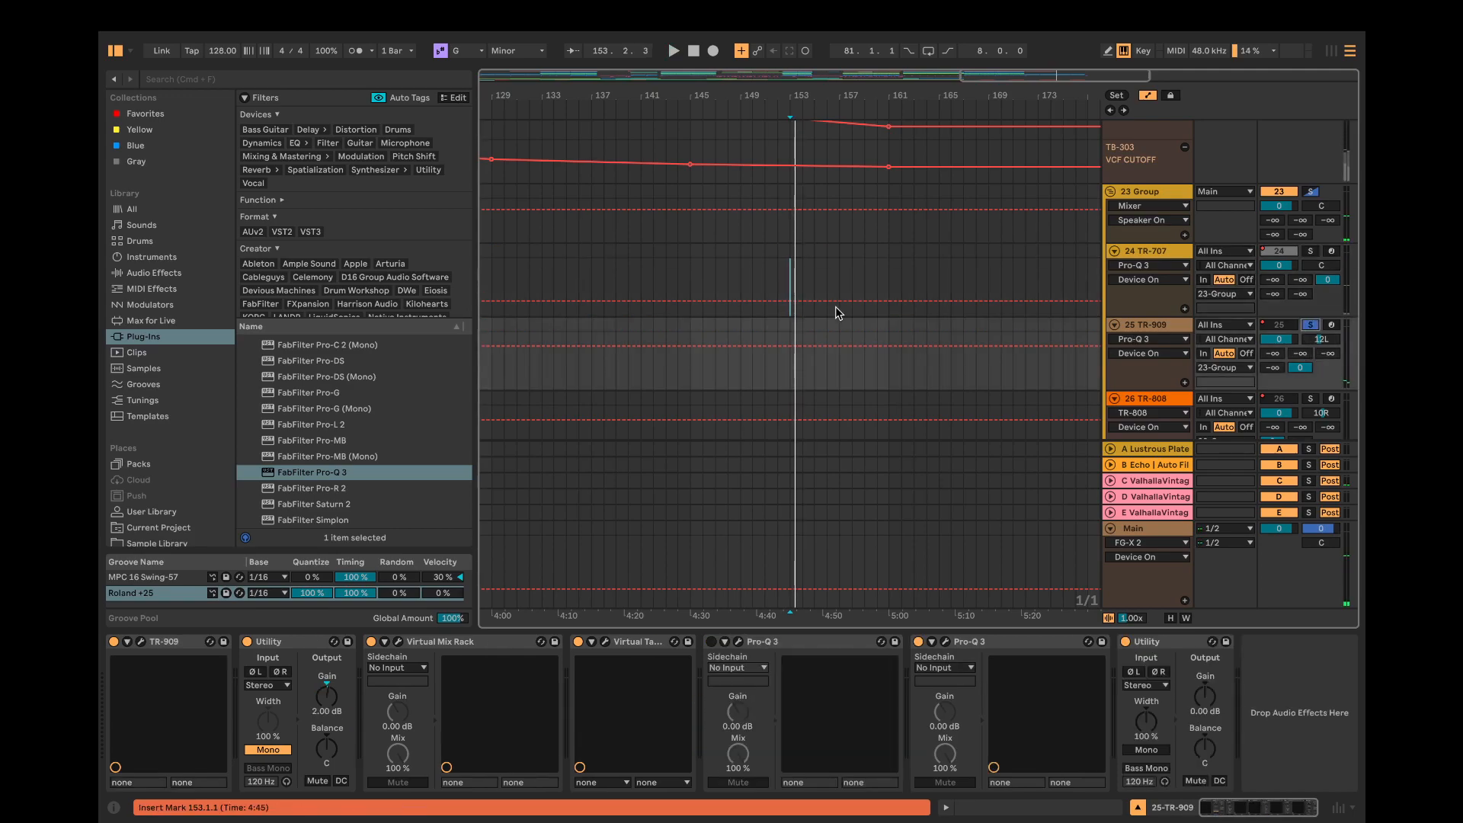
left_click(791, 329)
key("space")
key("space")
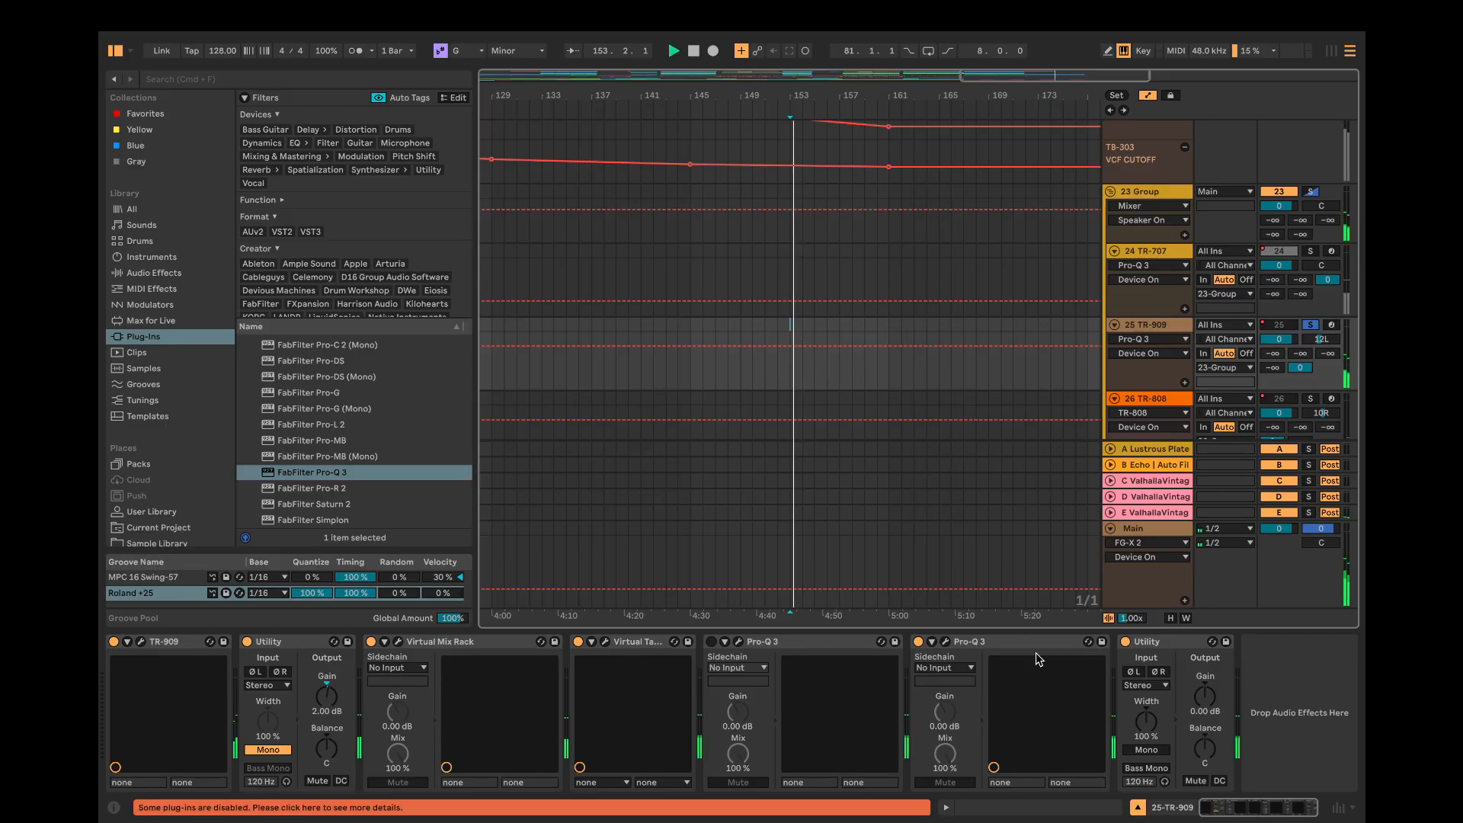
left_click(947, 643)
left_click(946, 643)
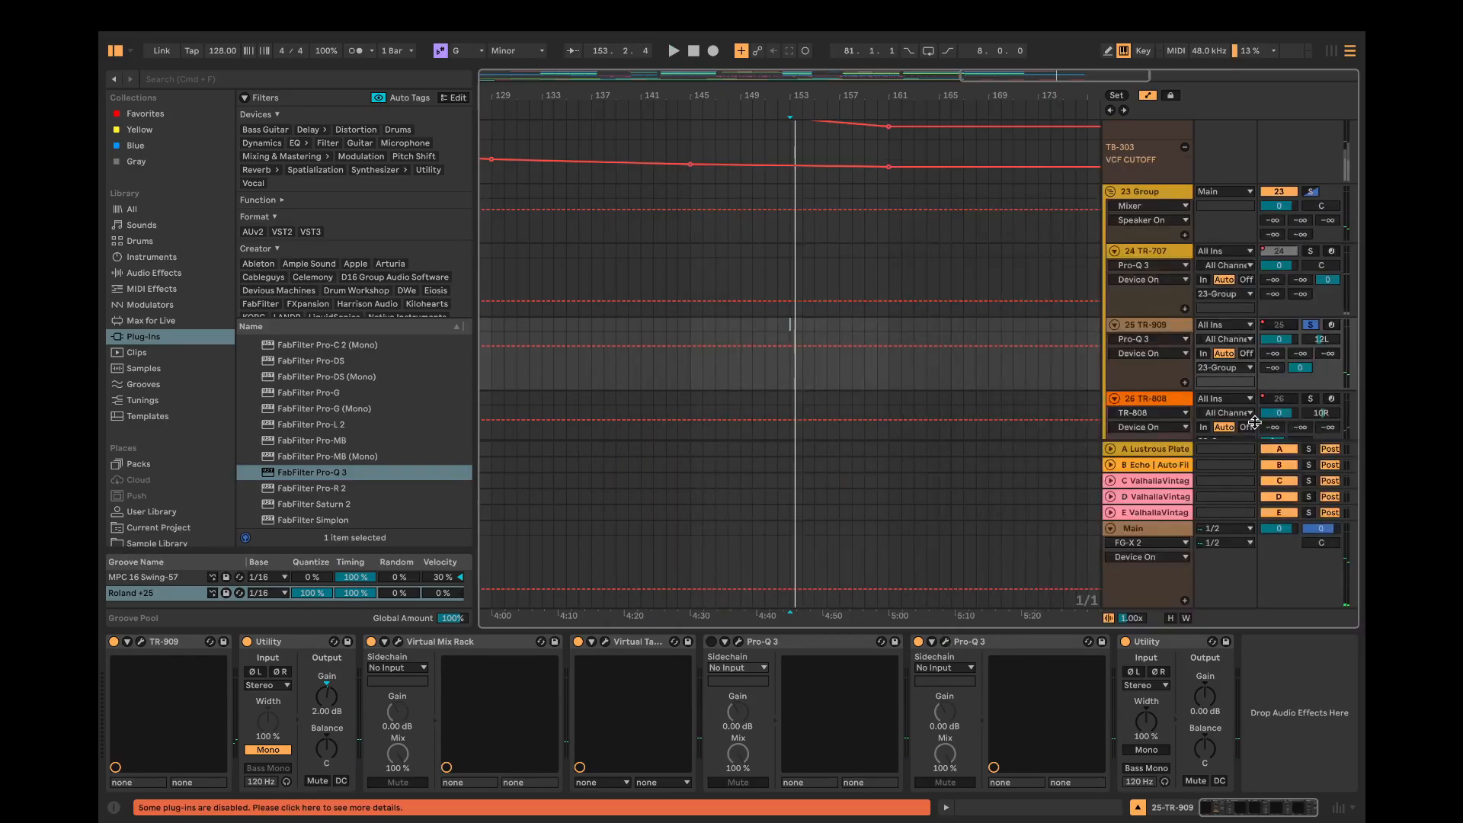
Step: Solo 26 TR-808, briefly check its active Pro-Q 3, and listen to the track on its own
scroll(1327, 213, "down", 3)
left_click(1310, 223)
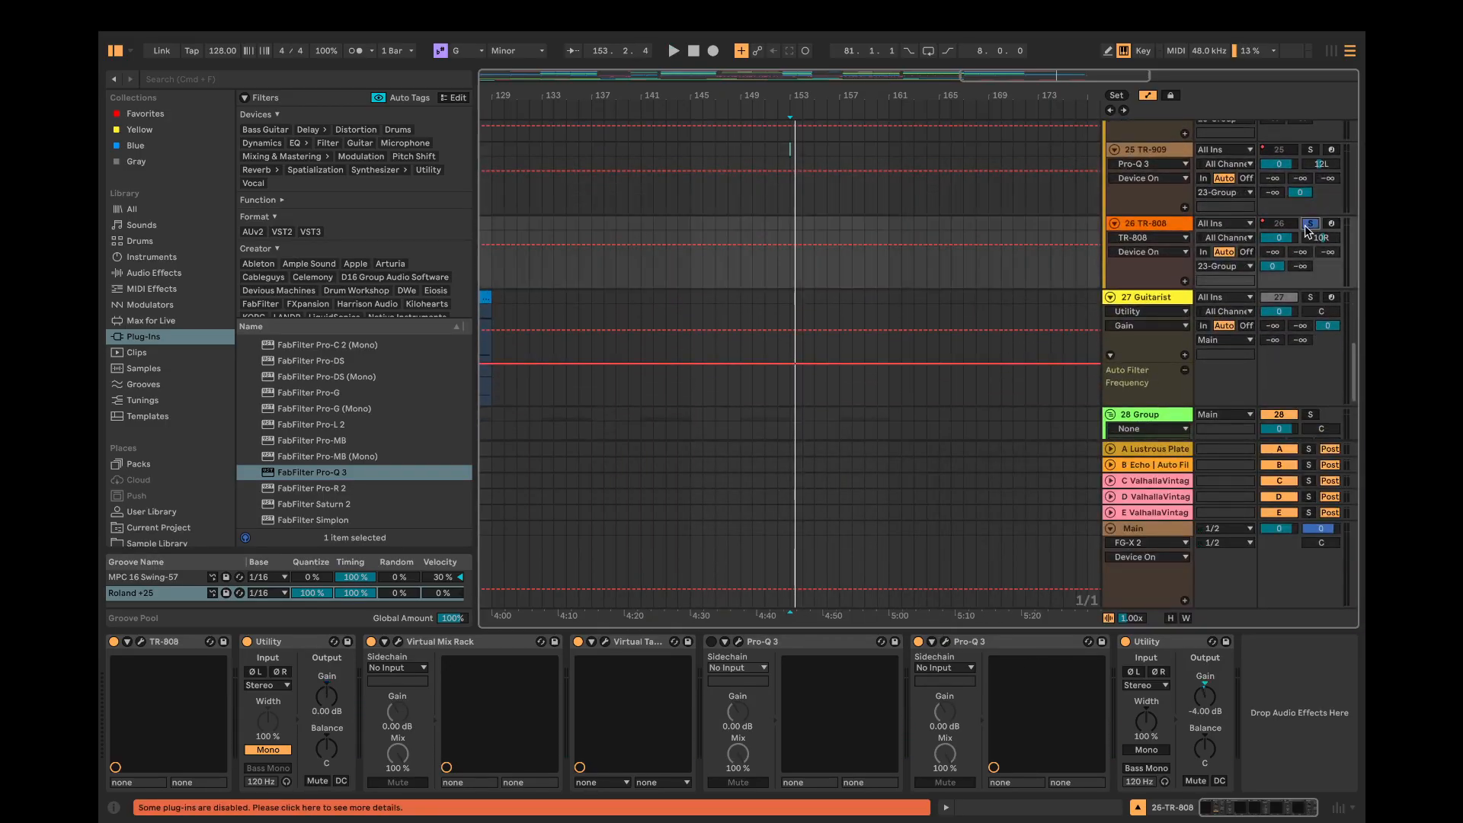
left_click(946, 643)
left_click(947, 643)
key("space")
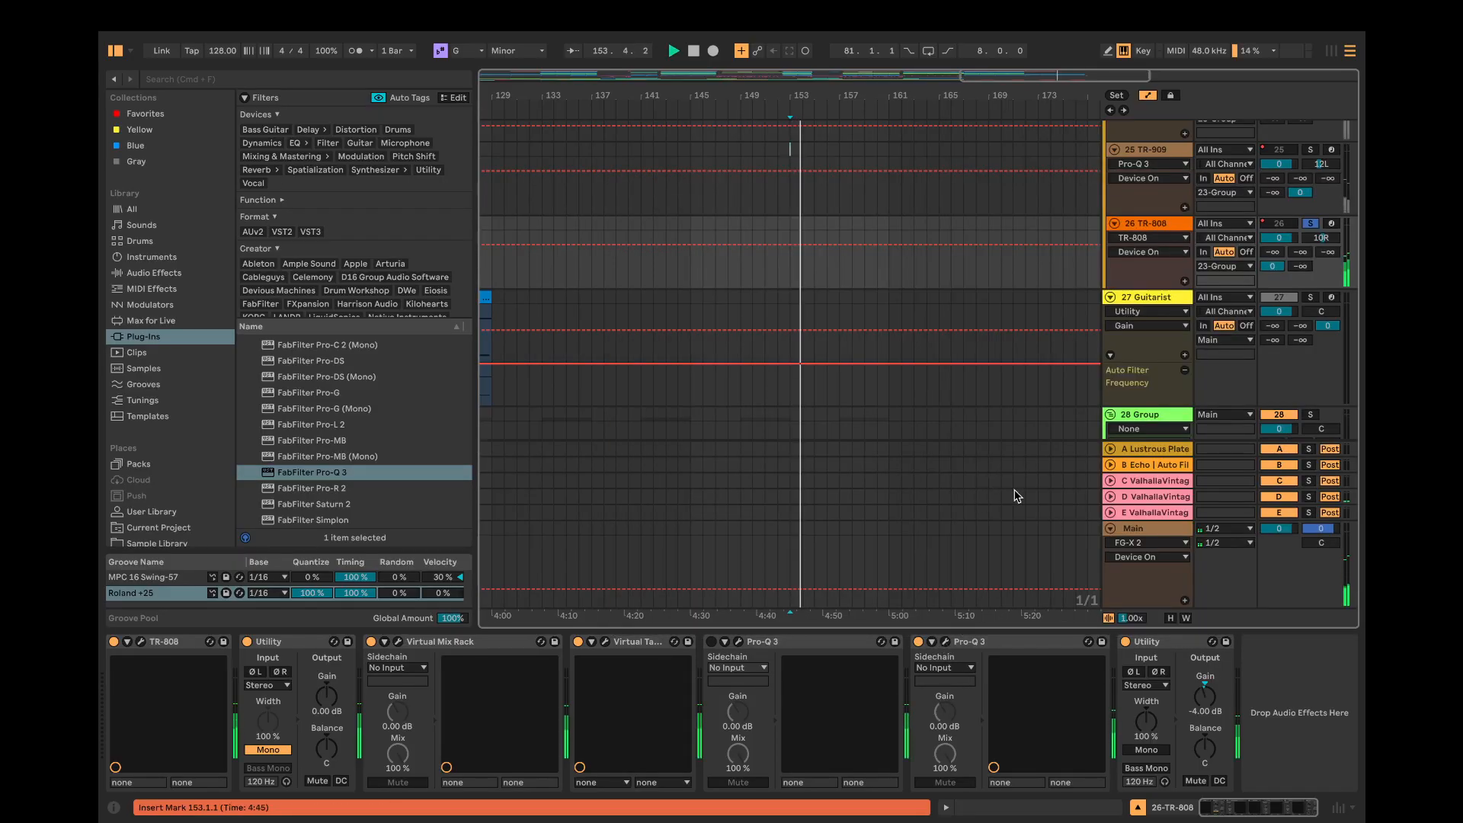
key("space")
Step: Bypass the 6400 Hz high-cut band in 26 TR-808's active Pro-Q 3 and play the soloed track from bar 153
left_click(946, 643)
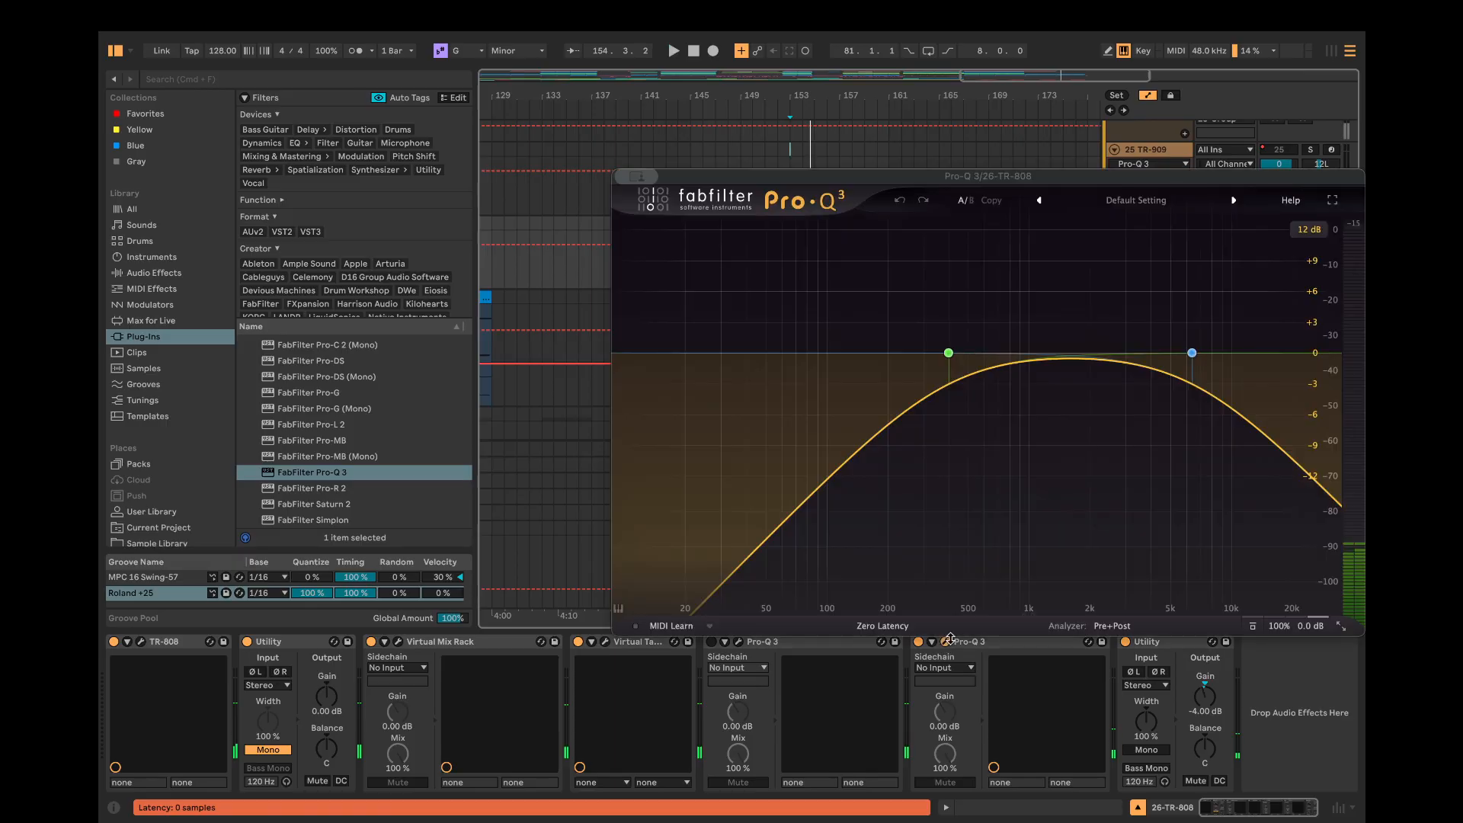
left_click(1192, 353)
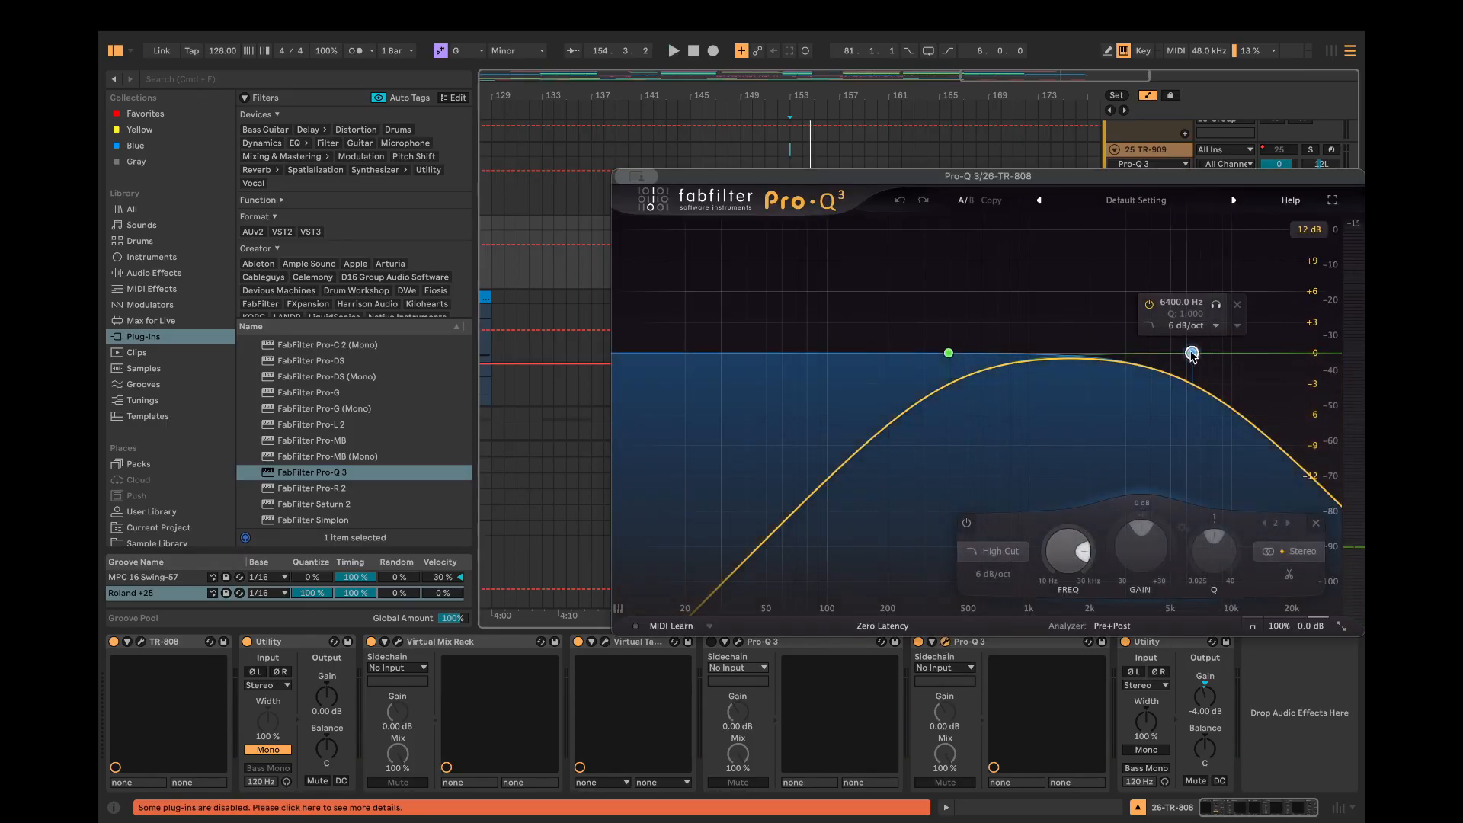
left_click(1149, 304)
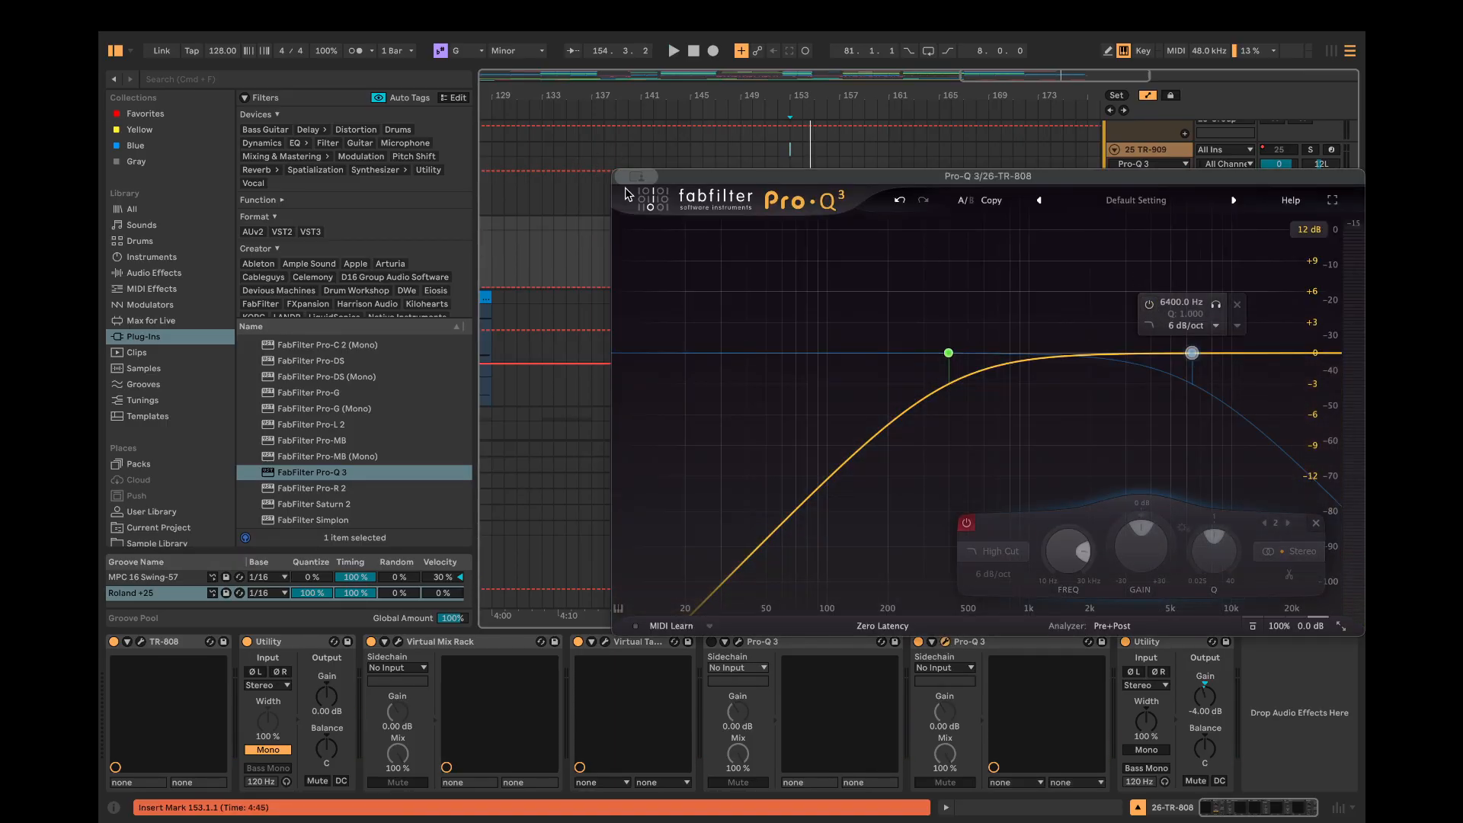
left_click(946, 643)
left_click(797, 305)
key("space")
scroll(951, 310, "up", 5)
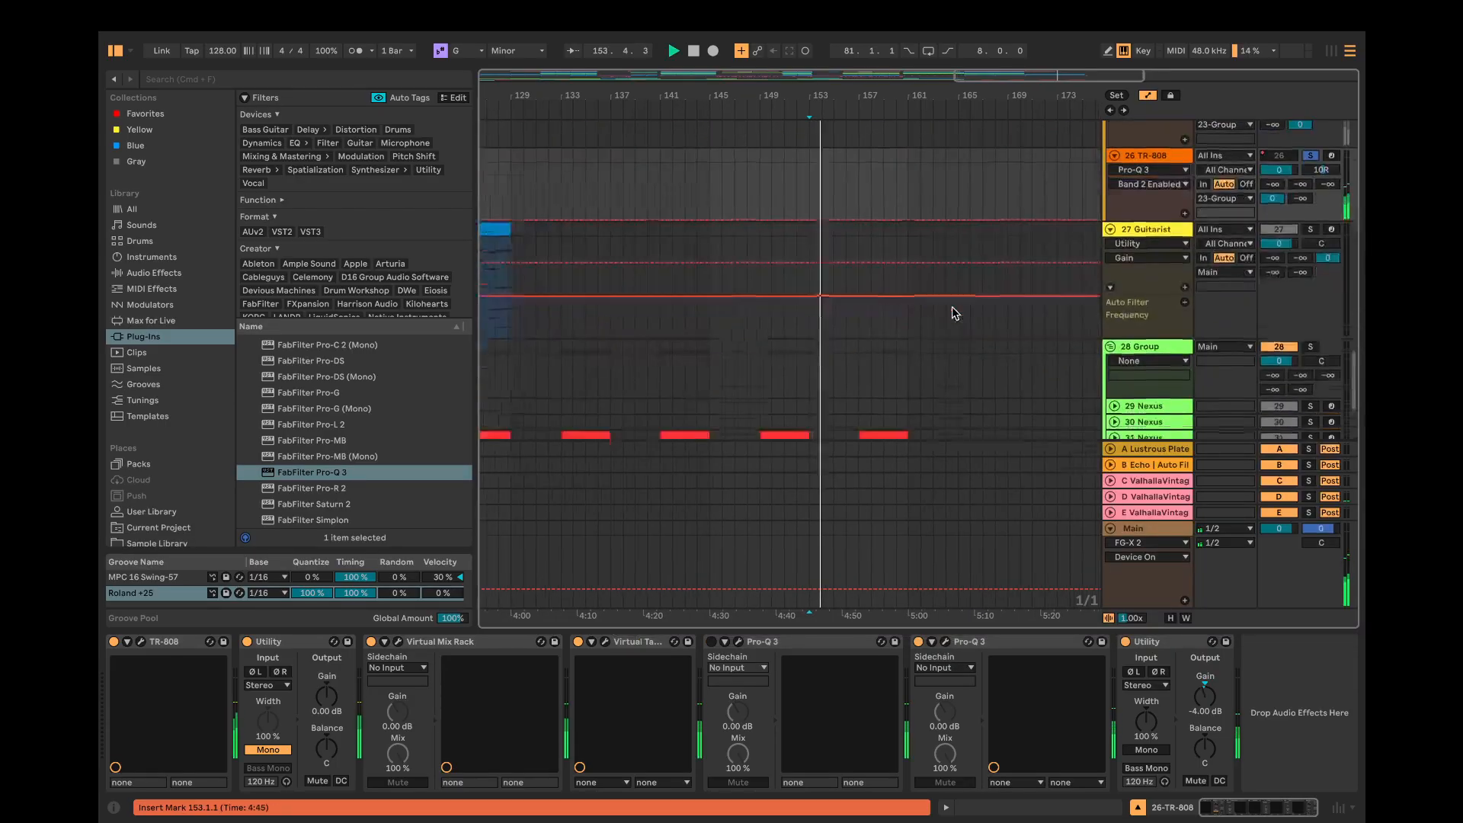
key("space")
Step: Unsolo 26 TR-808, play the full mix from bar 145, and return the playback position to the song start
left_click(1310, 324)
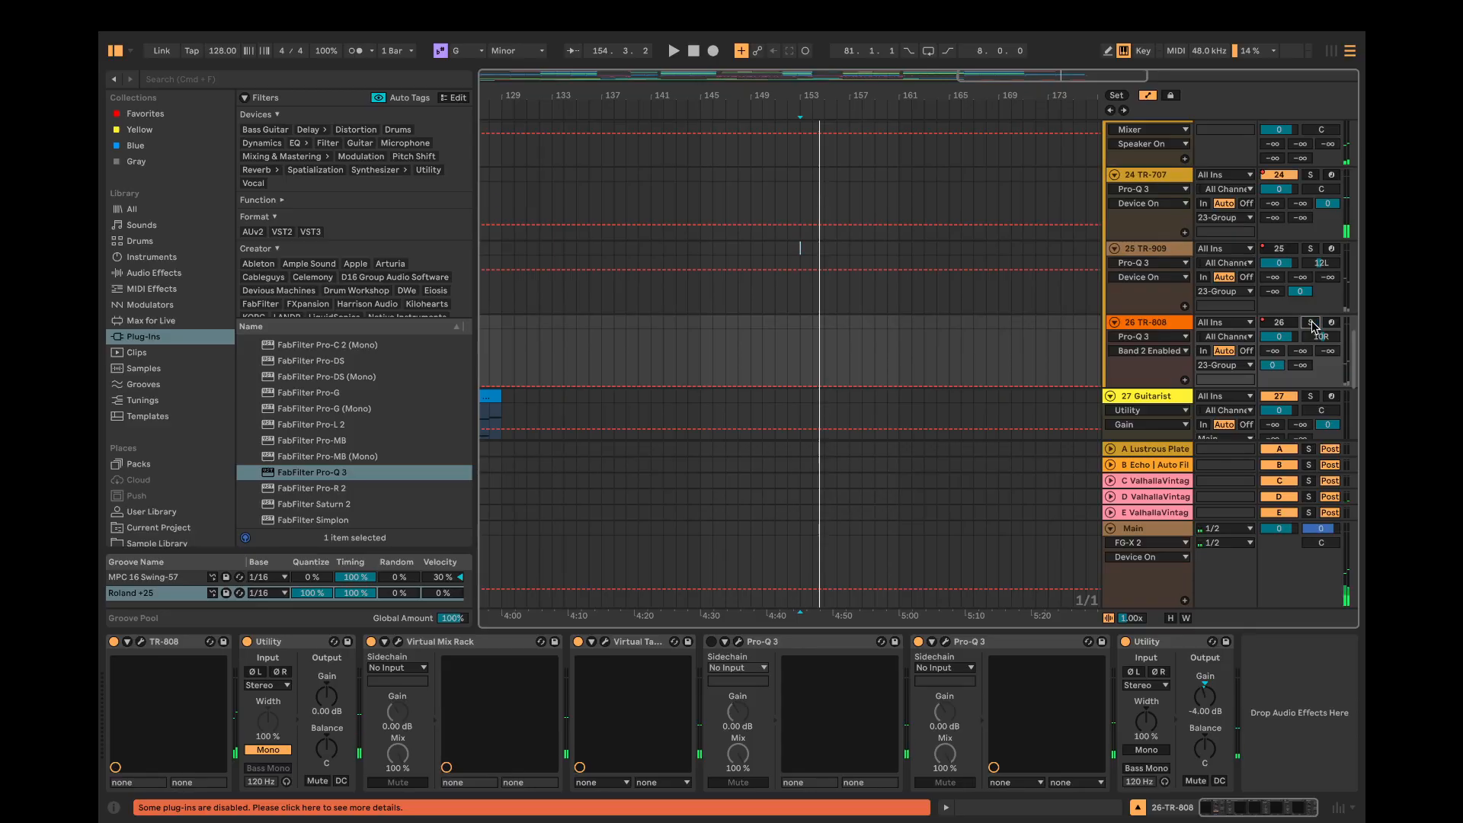
left_click(702, 327)
key("space")
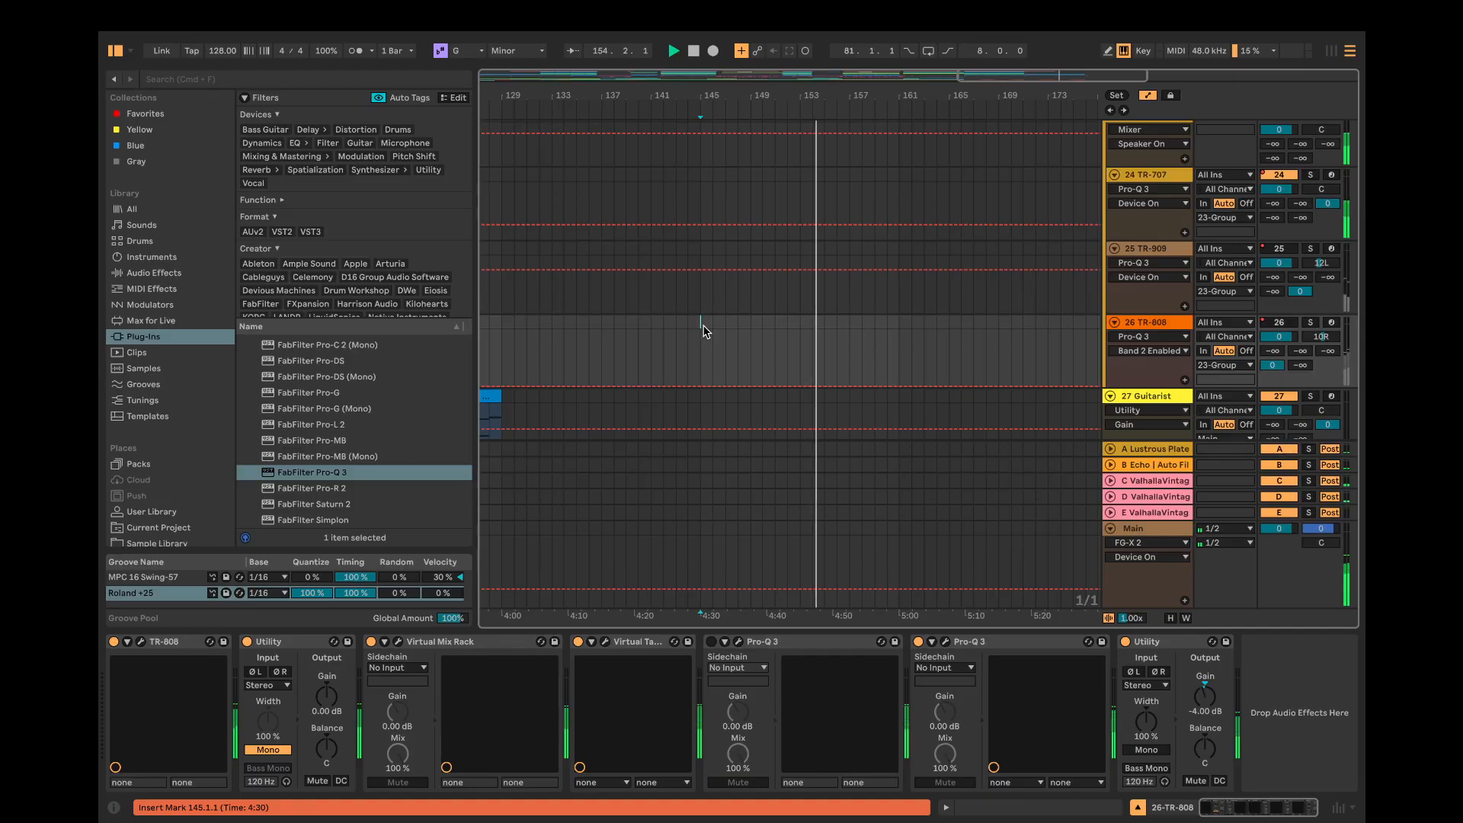
key("space")
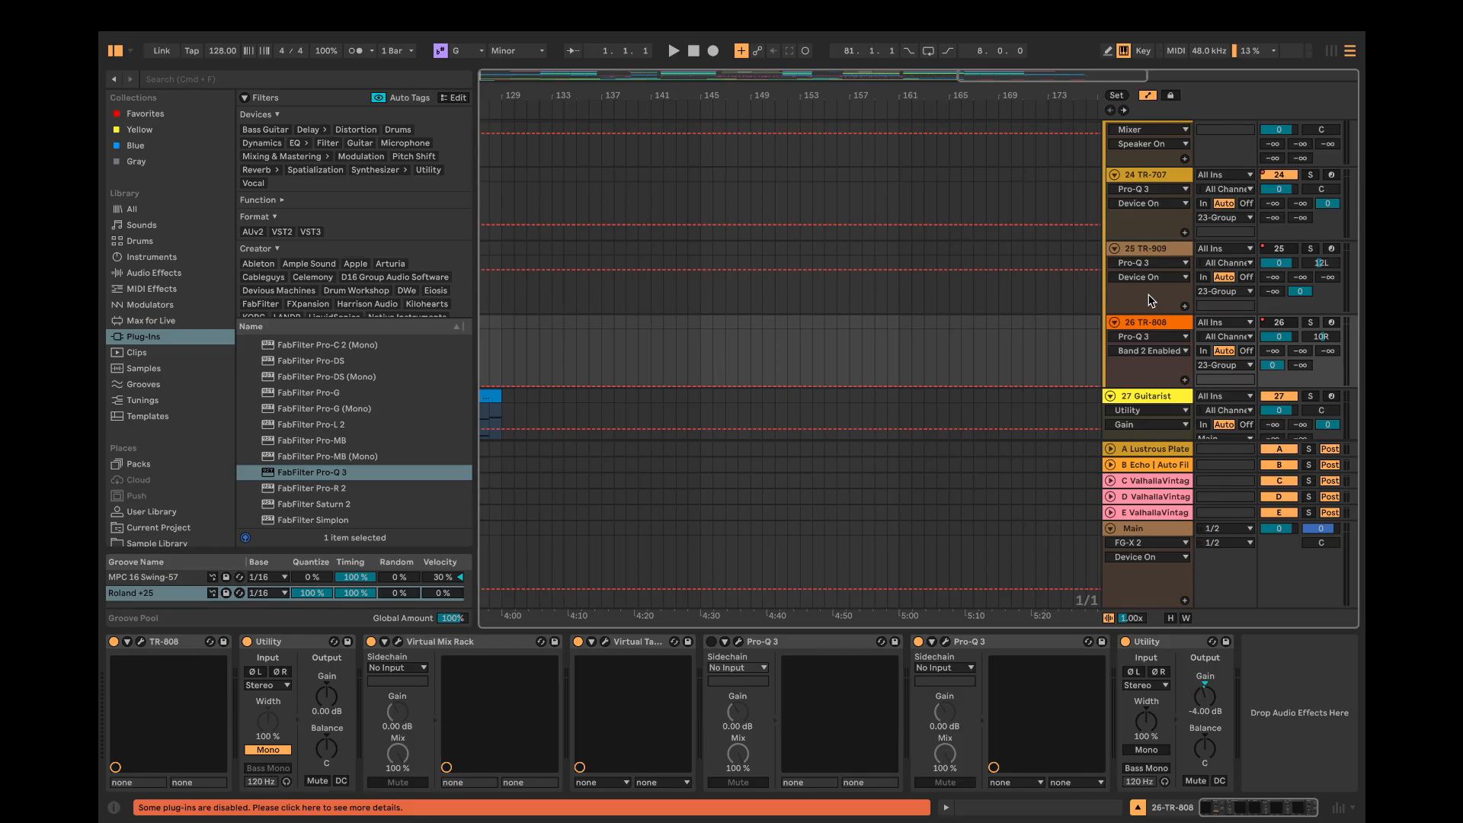
Step: Examine the device chains of 24 TR-707, 25 TR-909 and 26 TR-808 one after another
scroll(1150, 299, "up", 3)
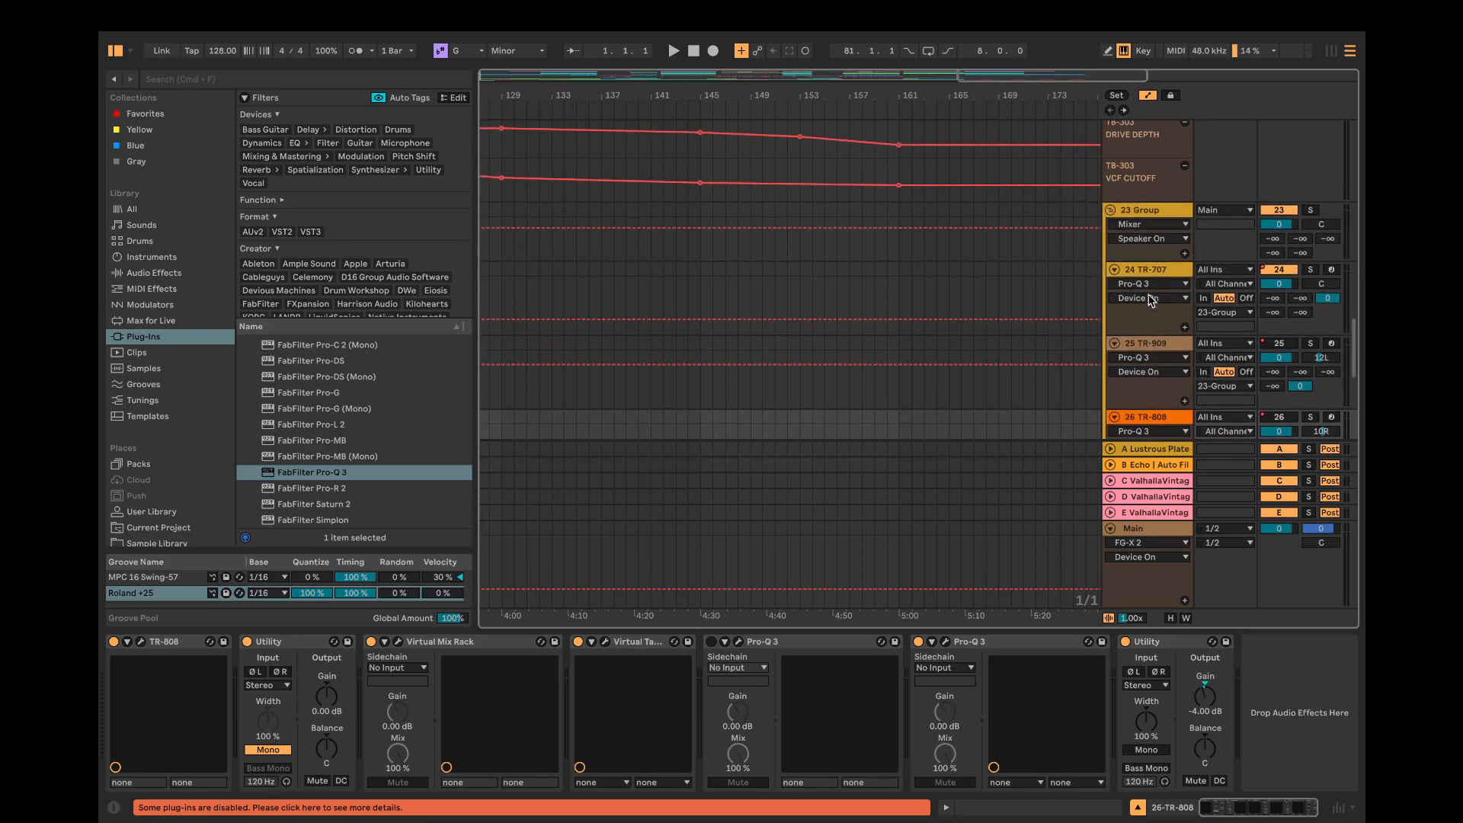
left_click(1151, 219)
left_click(1153, 277)
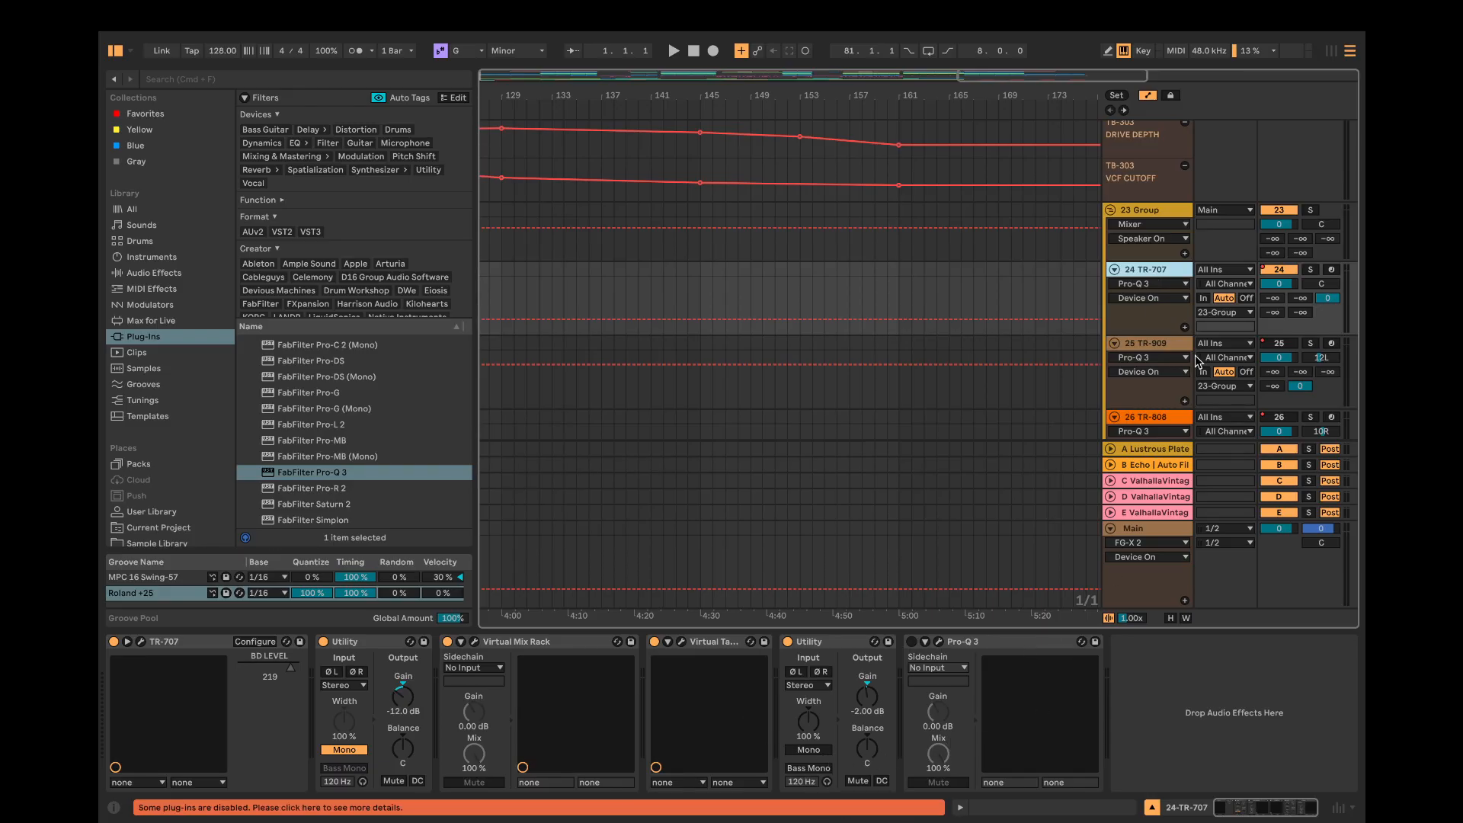
left_click(1162, 351)
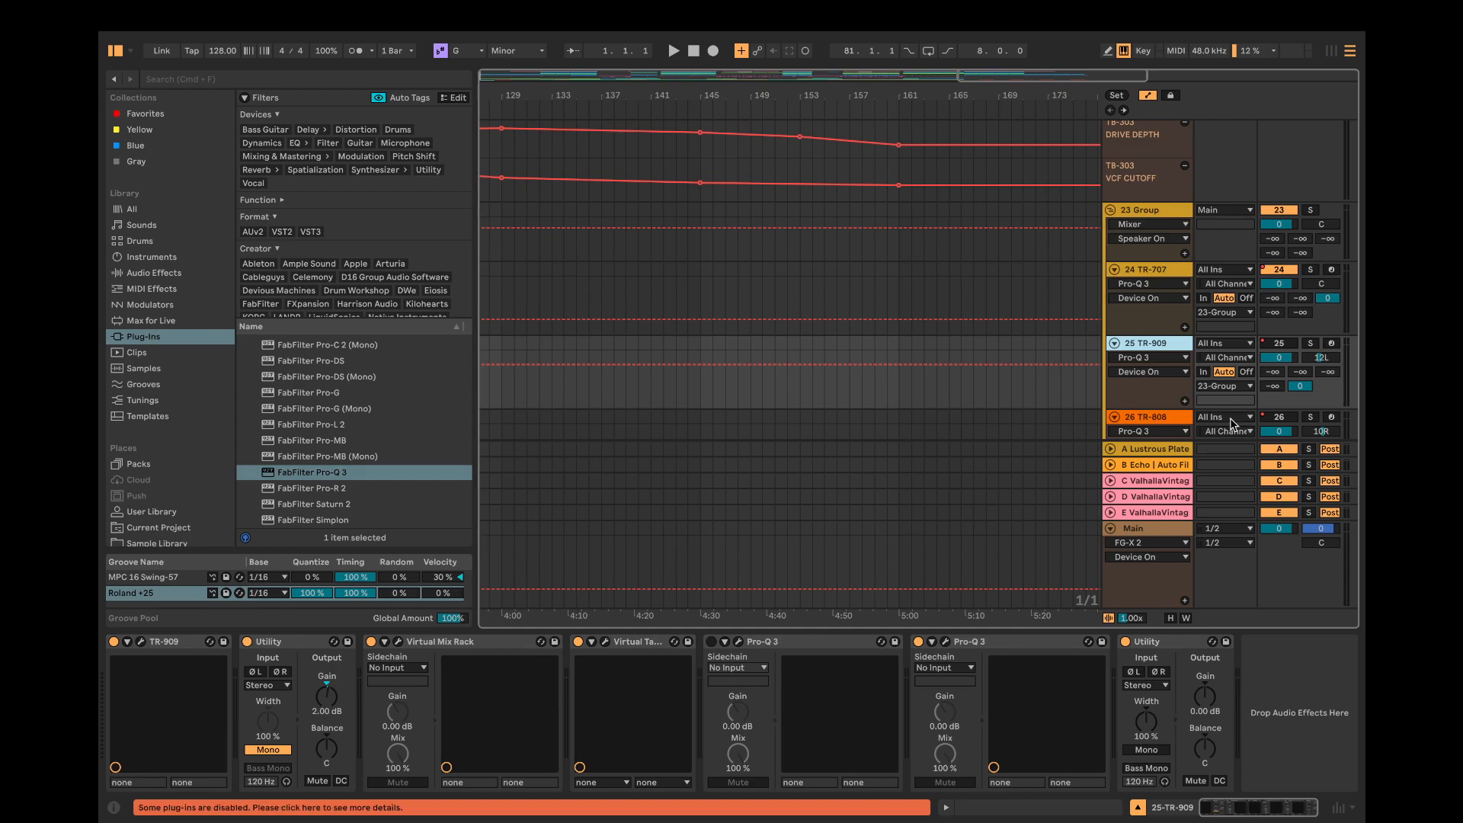
left_click(1173, 421)
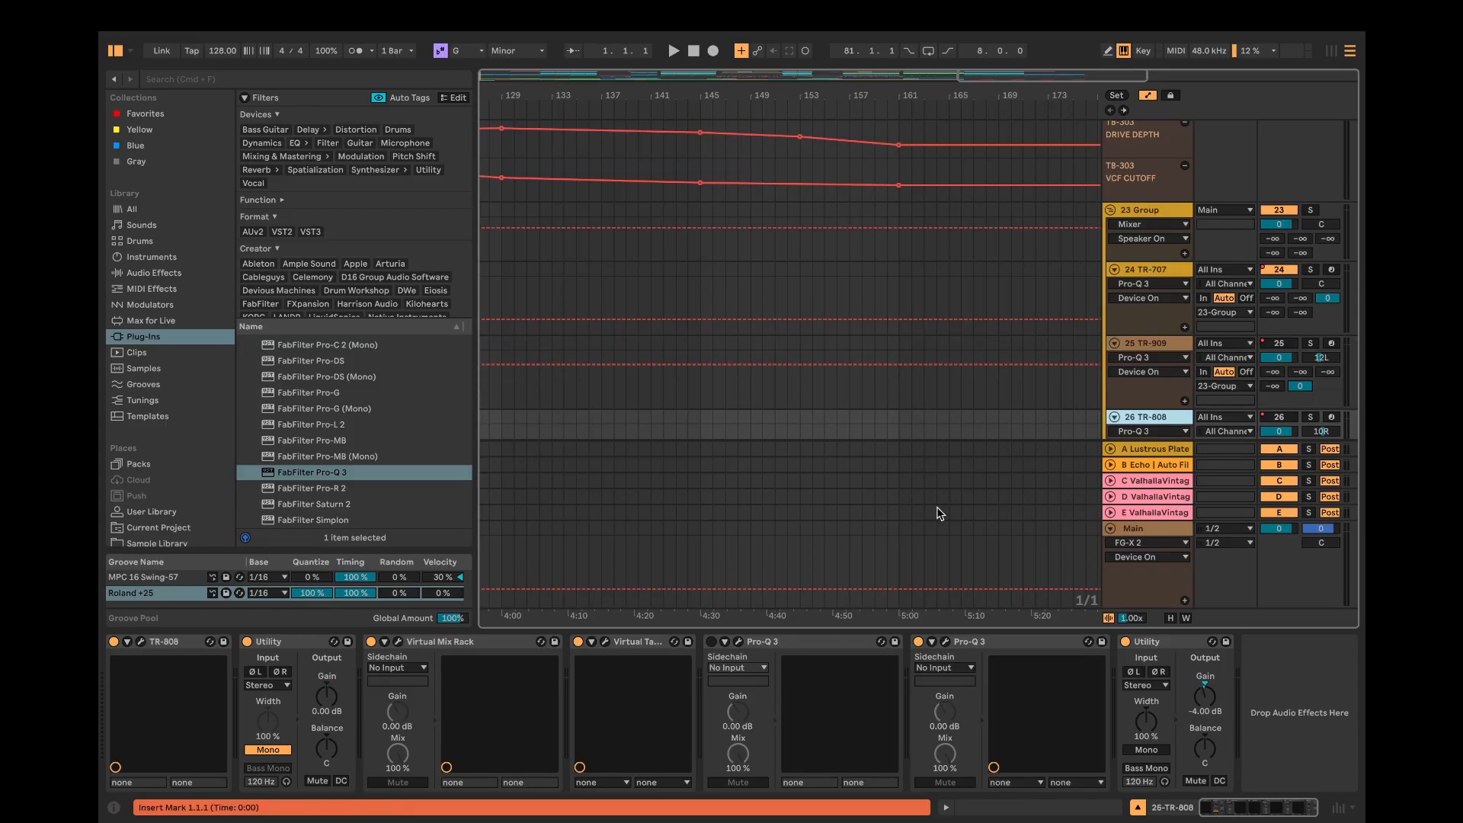
scroll(940, 513, "down", 5)
scroll(1115, 286, "up", 4)
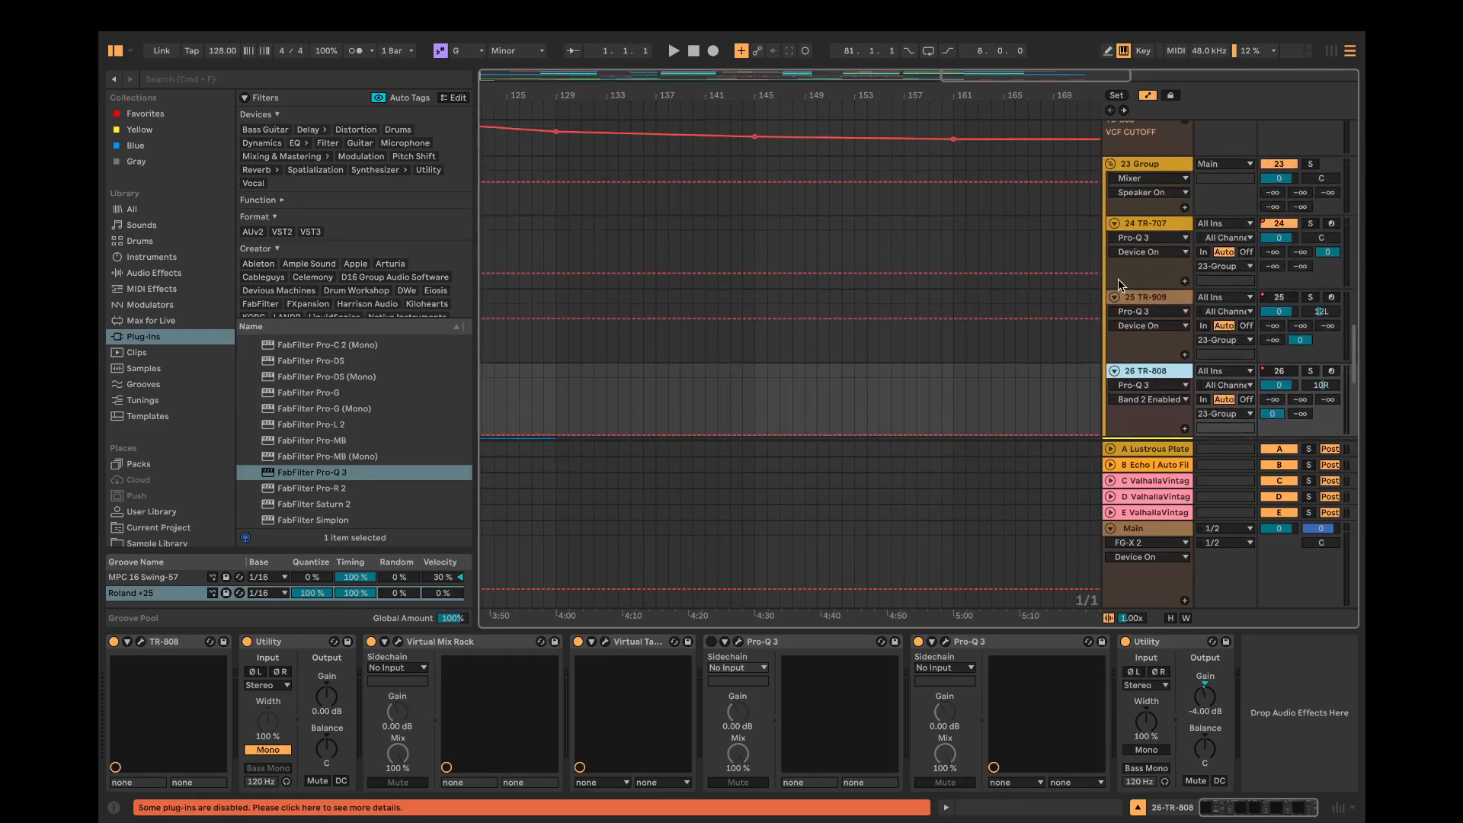
Step: Play 24 TR-707 soloed from the song start, unsolo it to hear the full mix, and set the playback start to bar 9
left_click(1168, 228)
left_click(1311, 224)
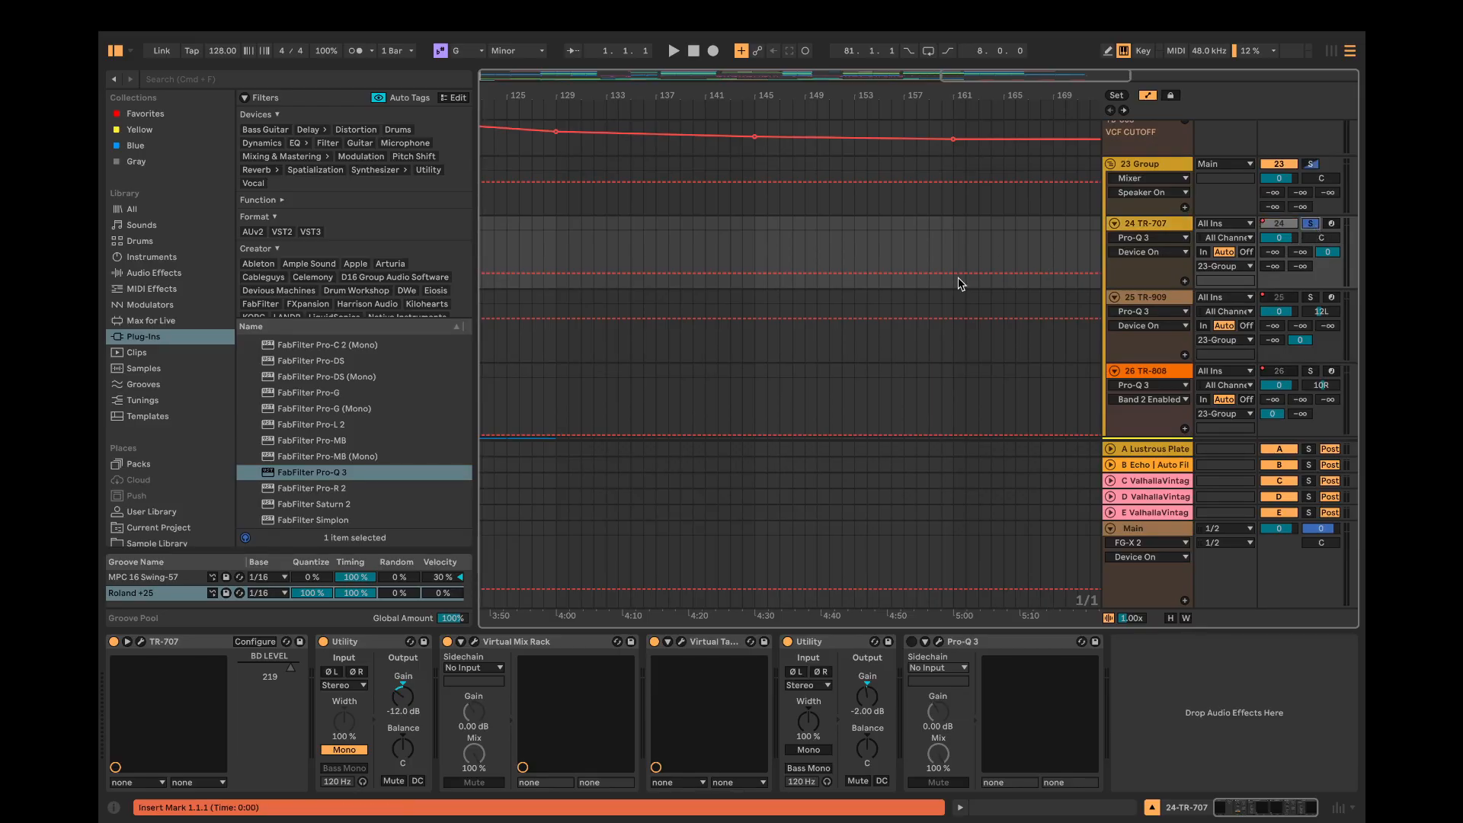
scroll(607, 281, "left", 20)
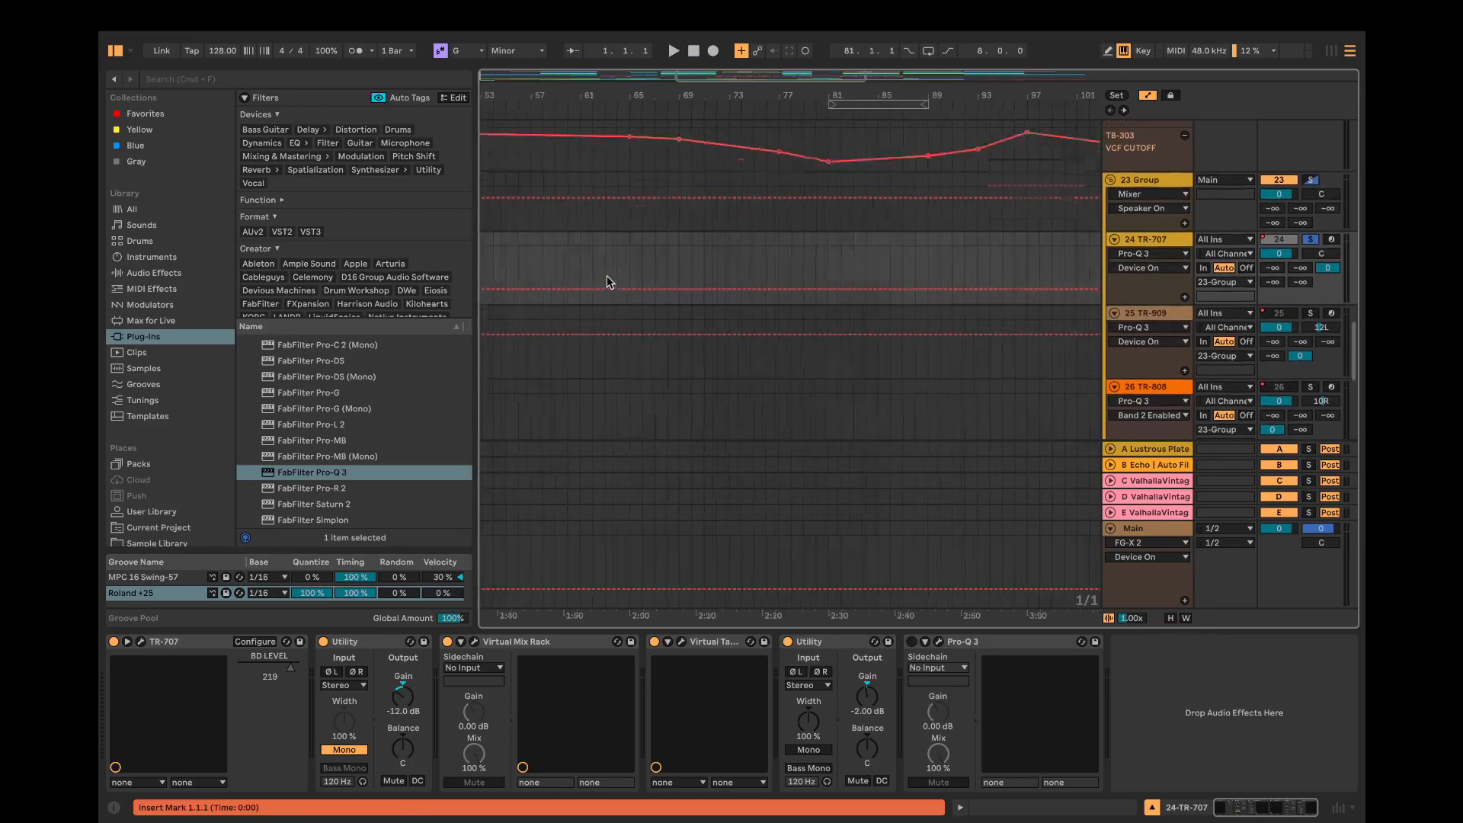
scroll(666, 435, "left", 2)
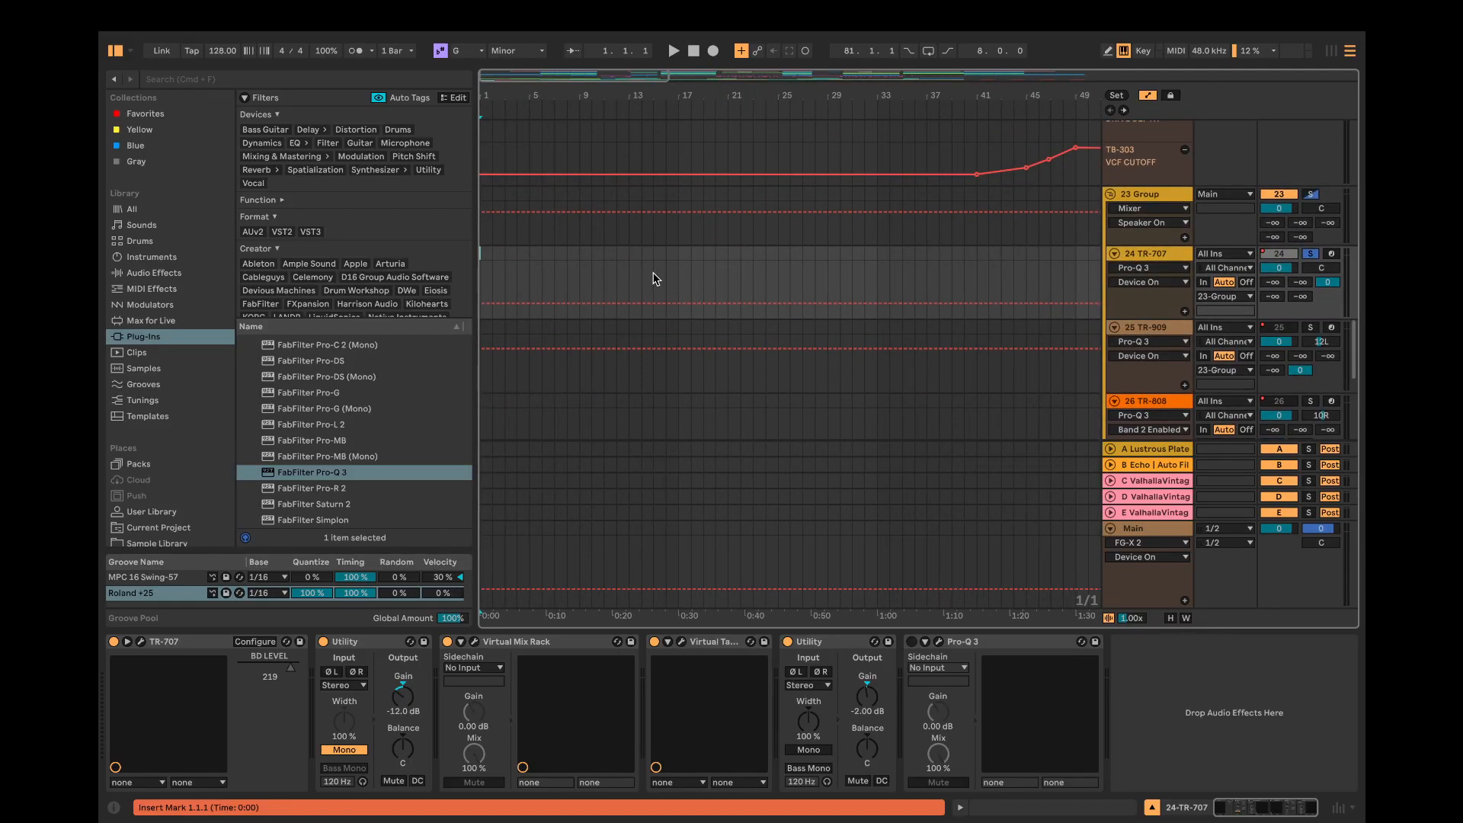
key("space")
key("space")
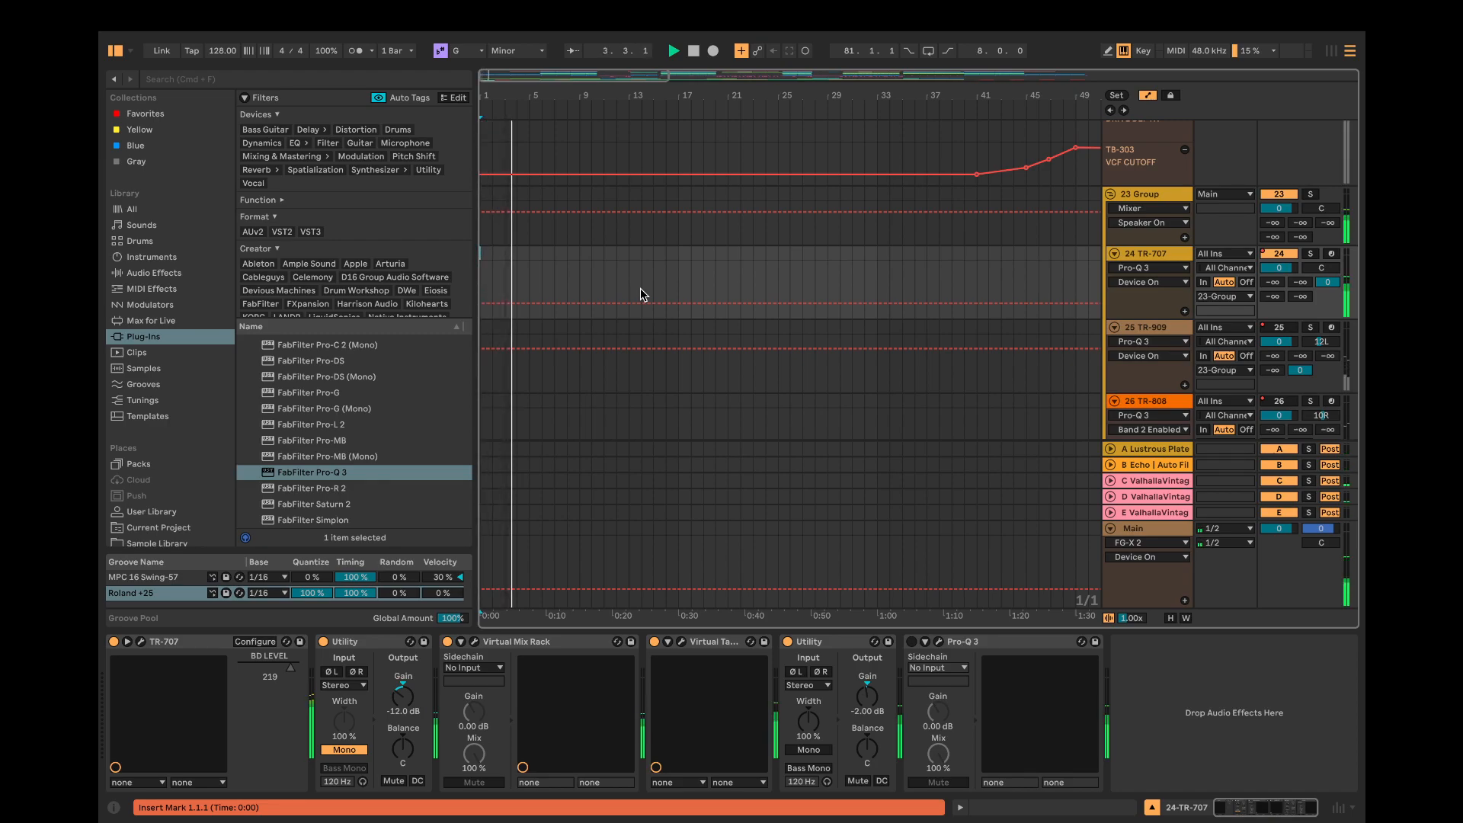
left_click(580, 252)
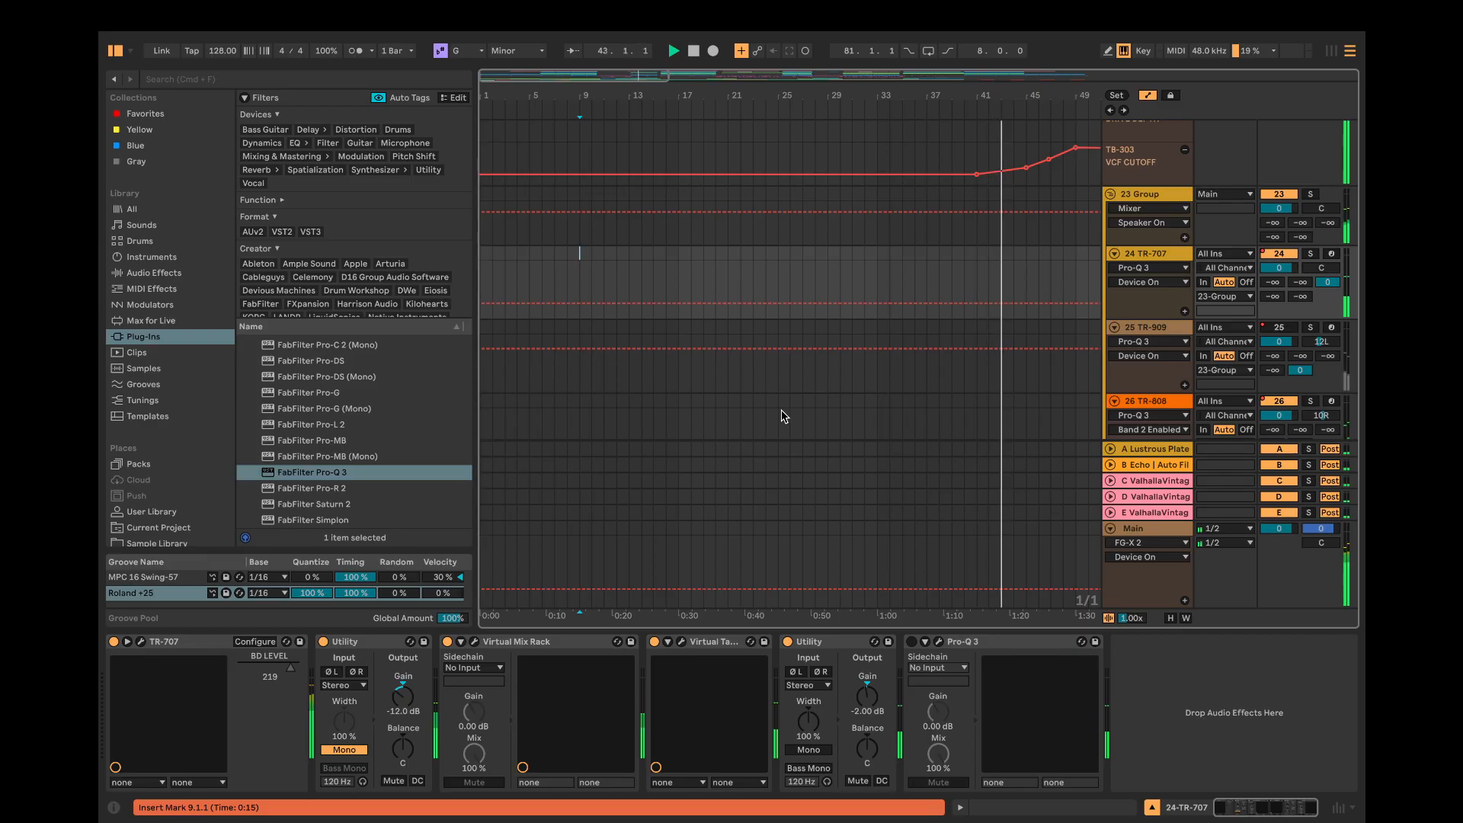
Step: Raise the gain of the Utility just before Auto Filter on 32 JUPITER-8 to 8 dB
scroll(724, 503, "down", 5)
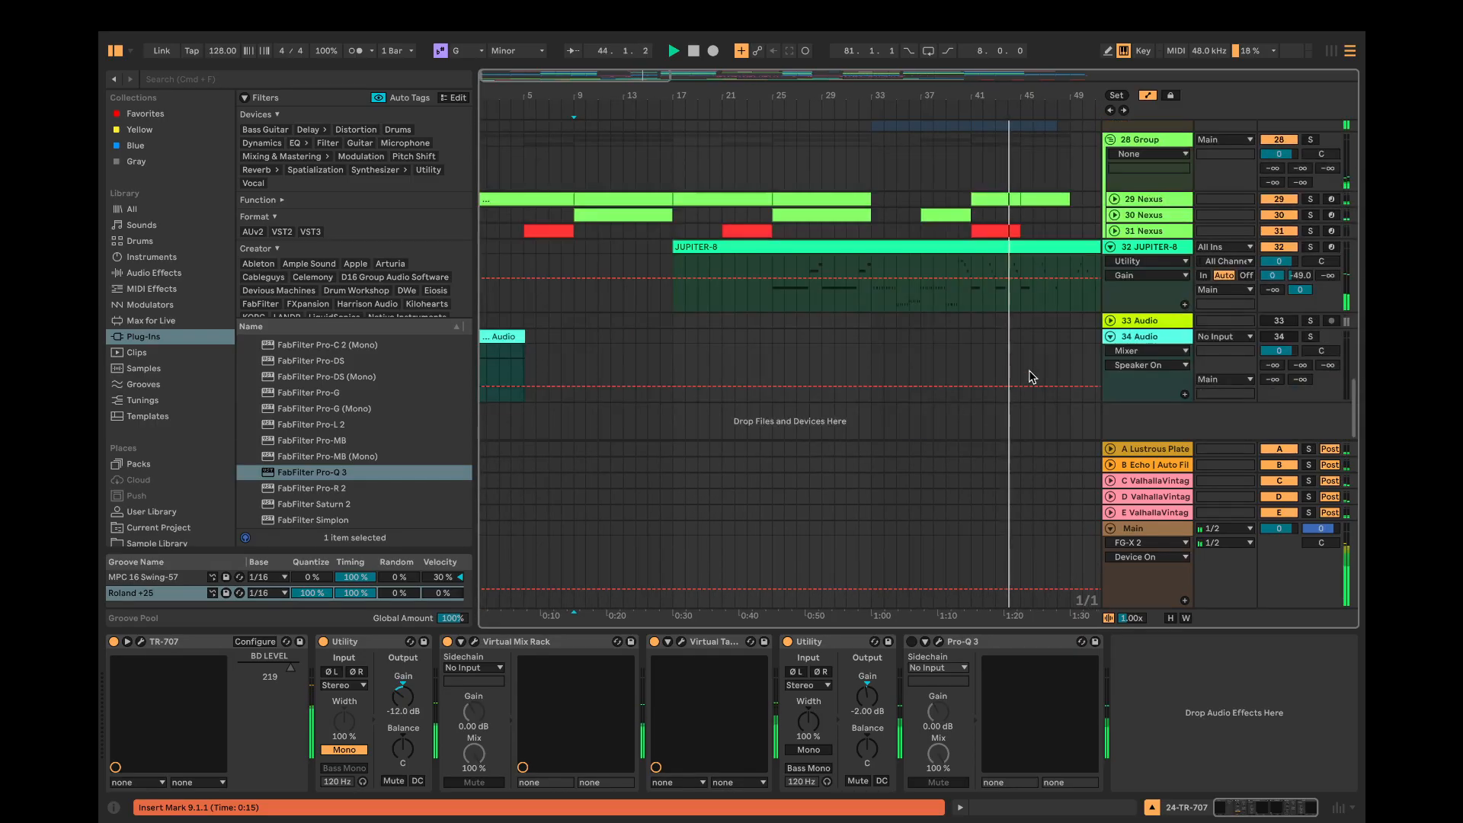
left_click(1164, 249)
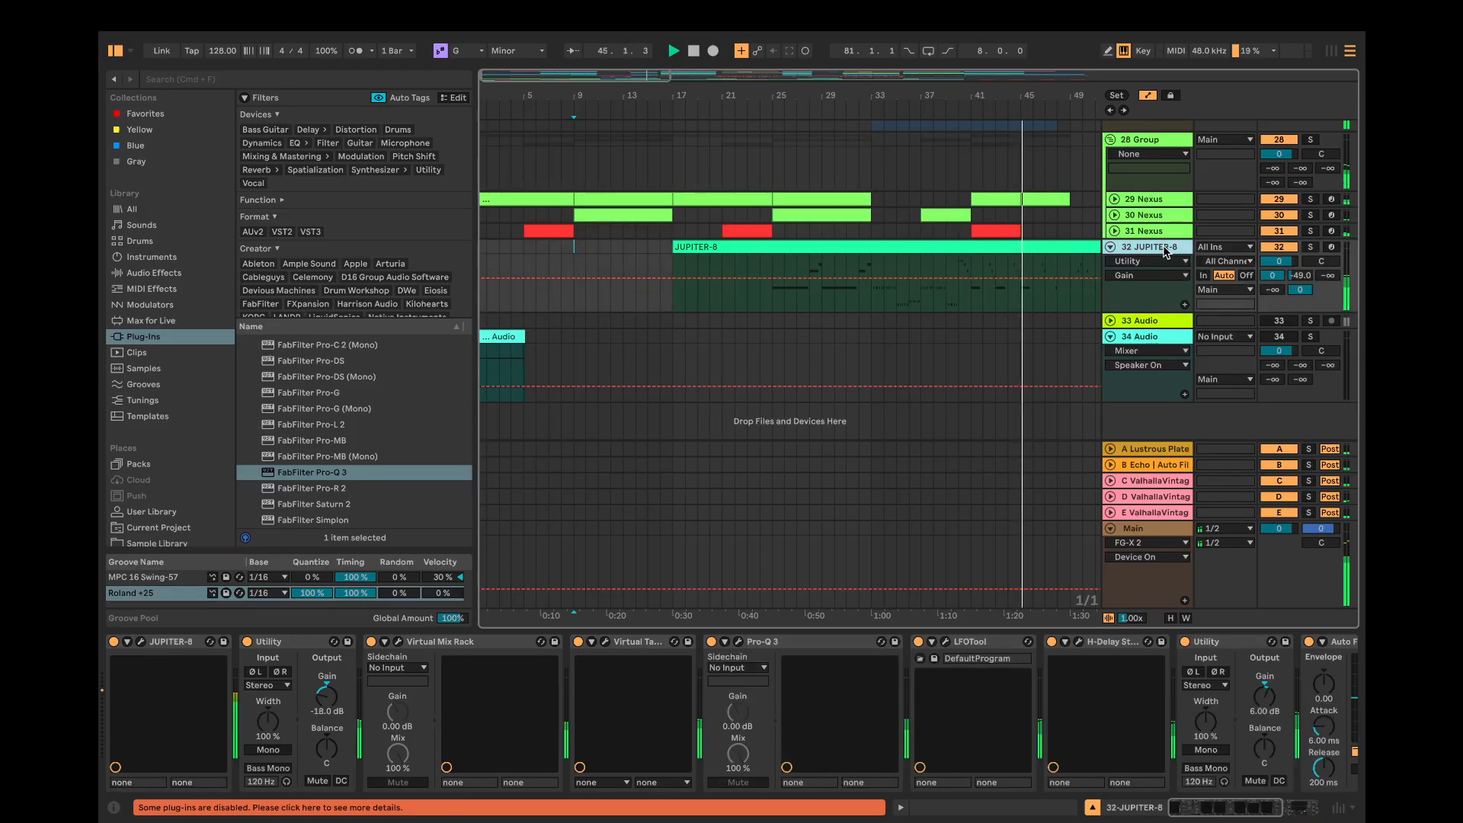
scroll(1280, 669, "right", 5)
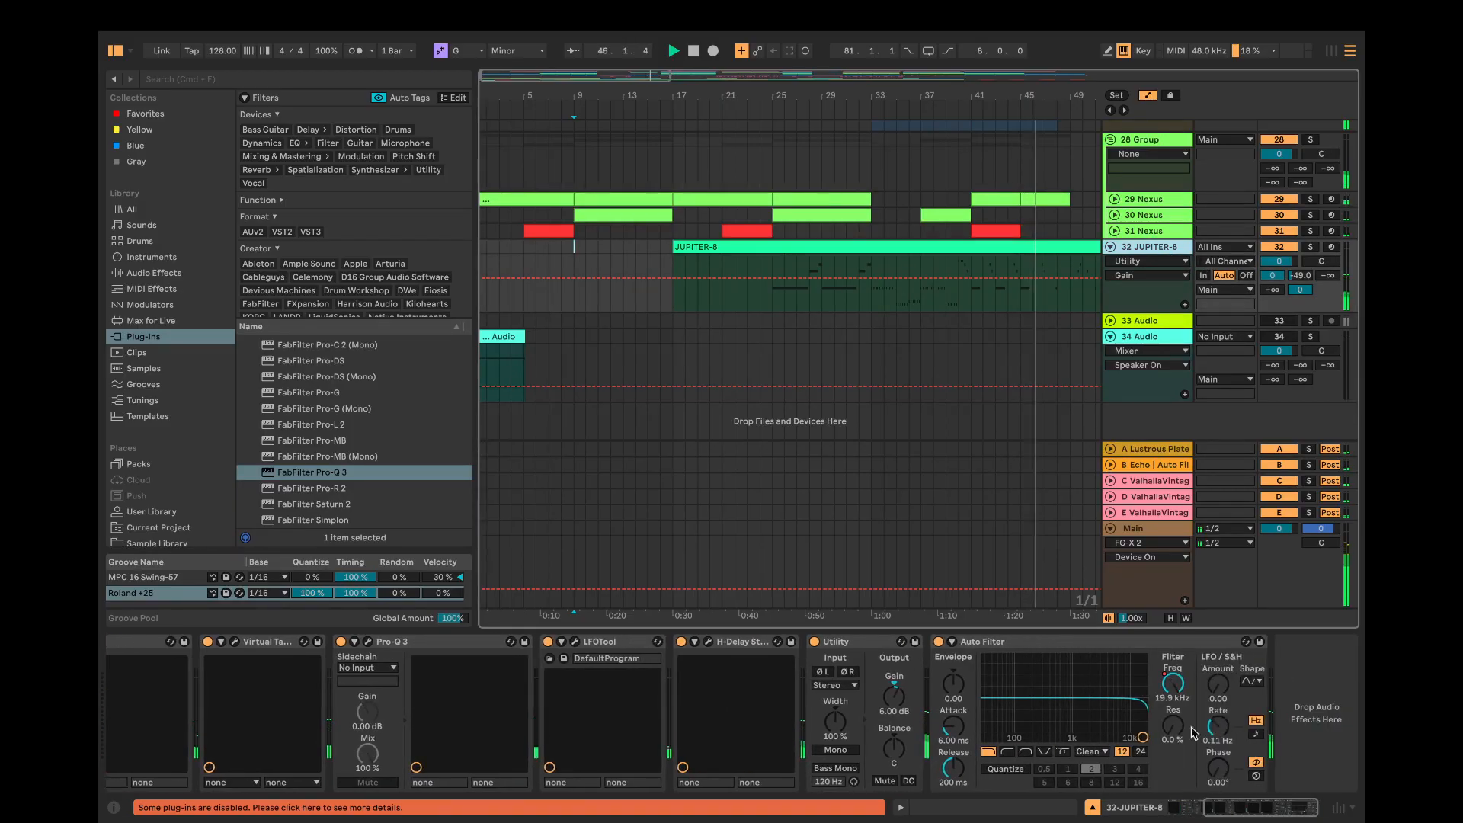
left_click(884, 710)
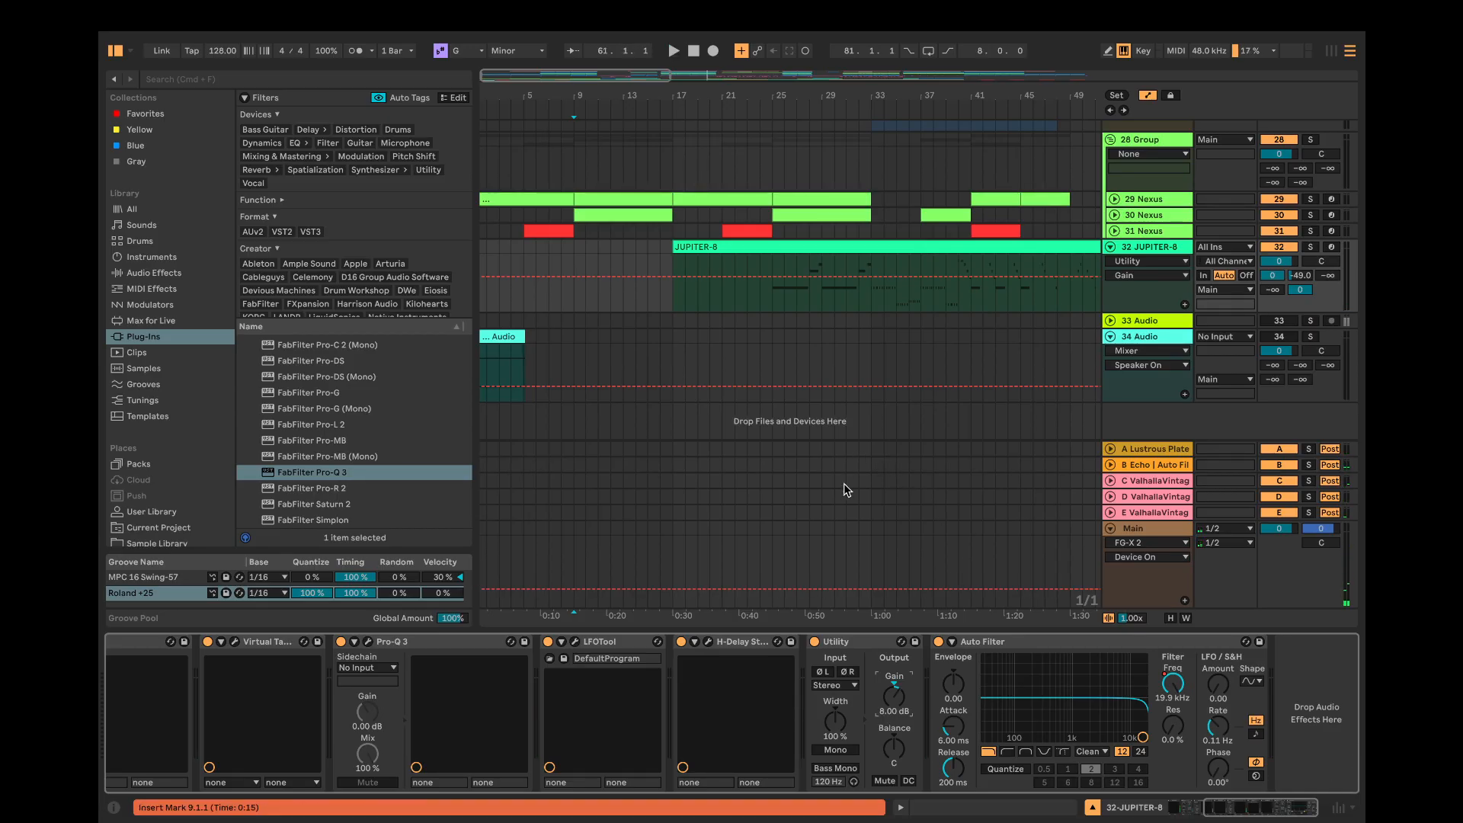
Step: Turn on the ADPTR MetricAB plug-in in the Main track's mastering chain
left_click(1151, 531)
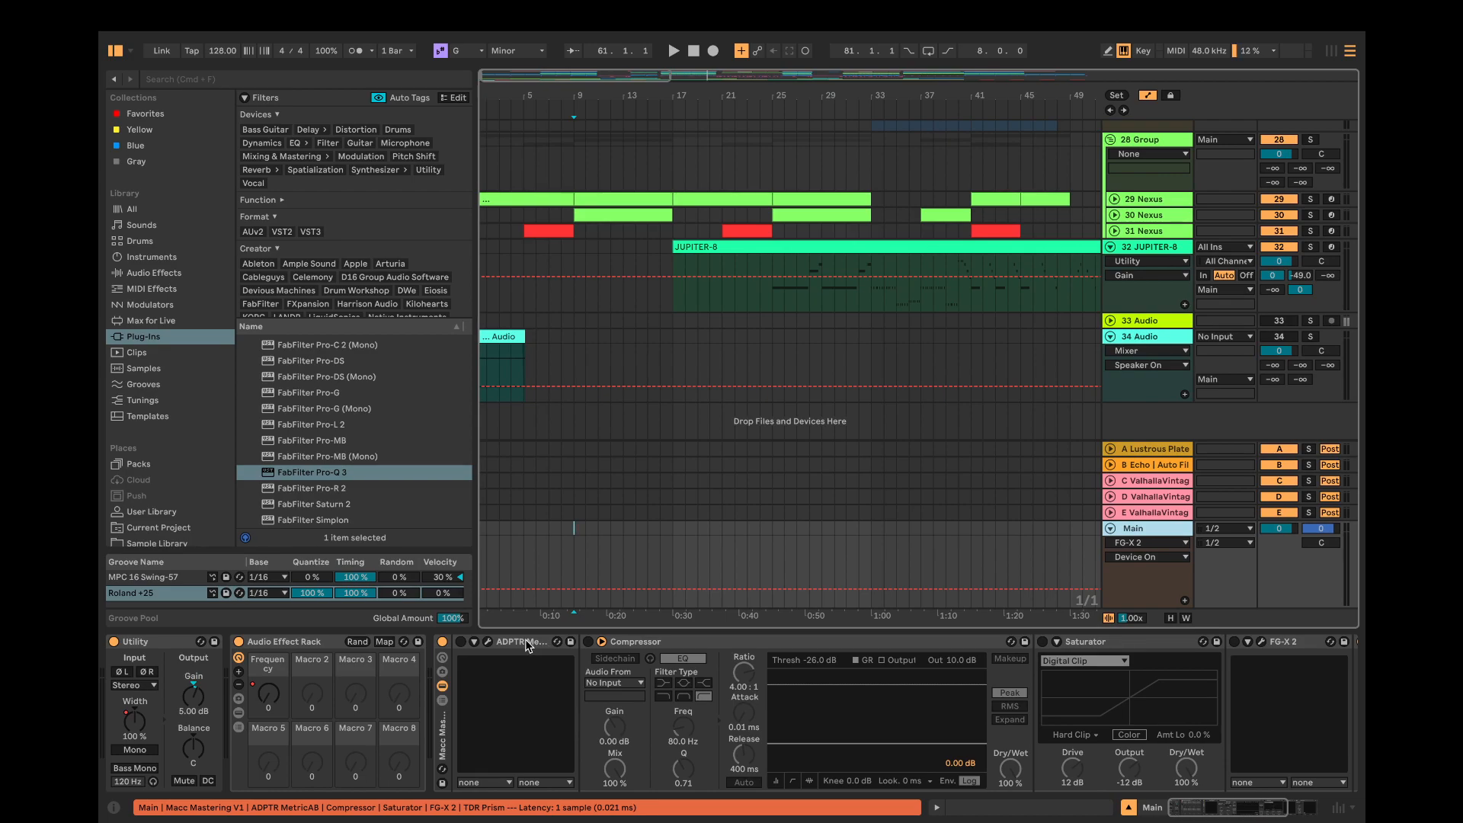
scroll(804, 432, "up", 3)
scroll(804, 432, "down", 3)
scroll(804, 432, "up", 1)
scroll(804, 432, "right", 2)
scroll(802, 427, "up", 1)
scroll(802, 427, "left", 1)
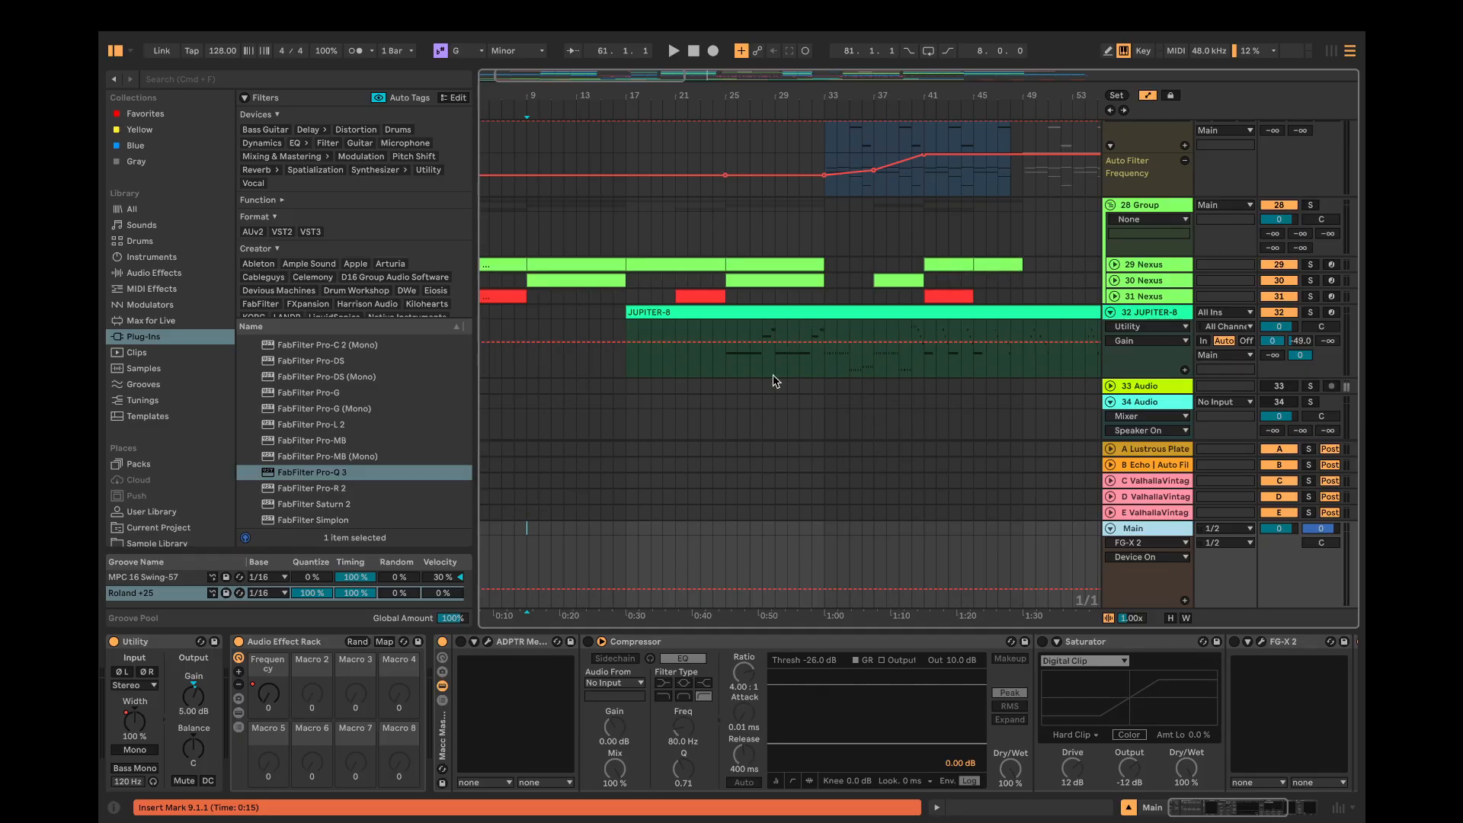
scroll(773, 381, "up", 3)
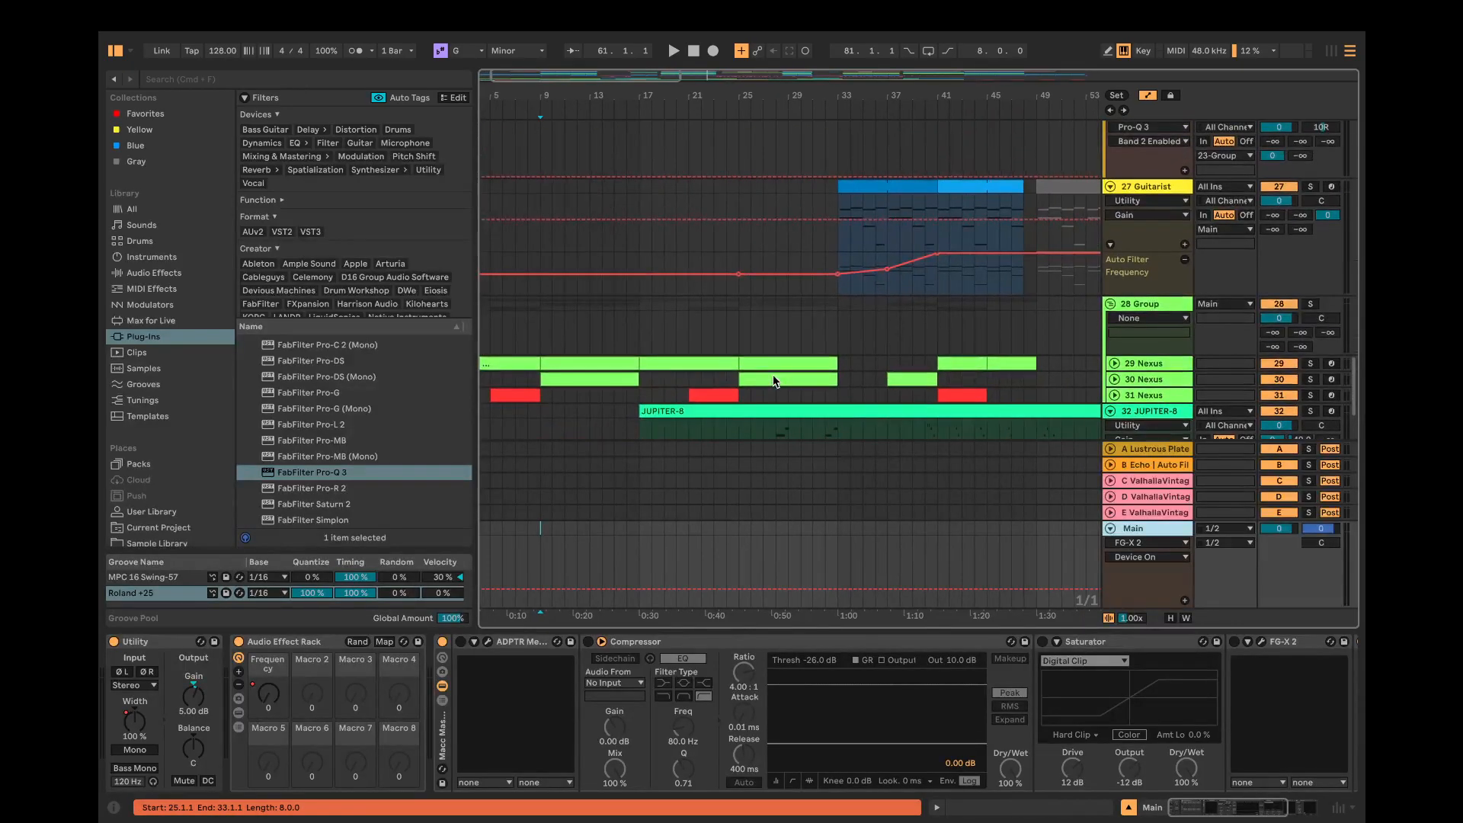
scroll(773, 381, "down", 2)
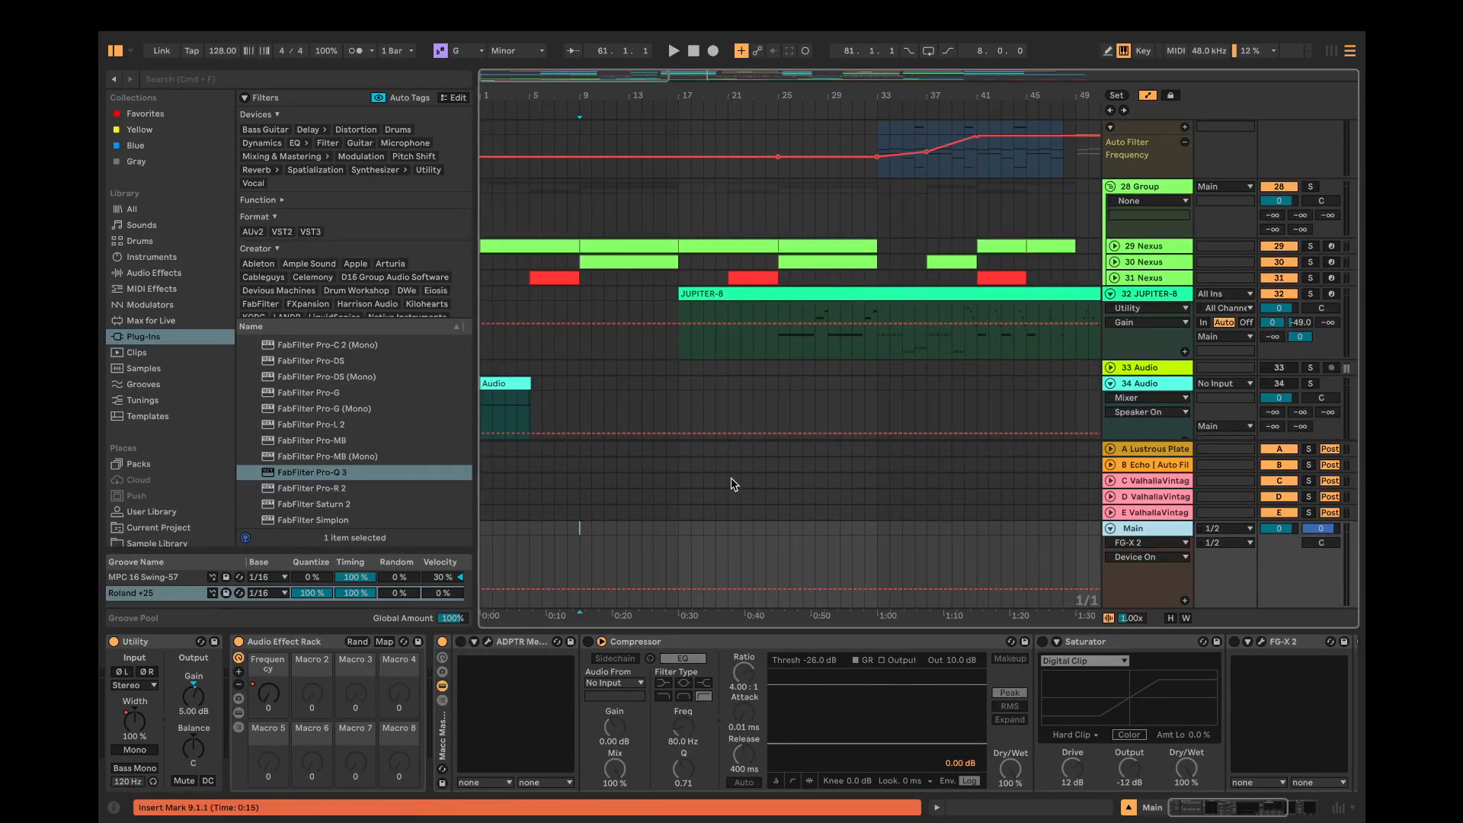
left_click(461, 646)
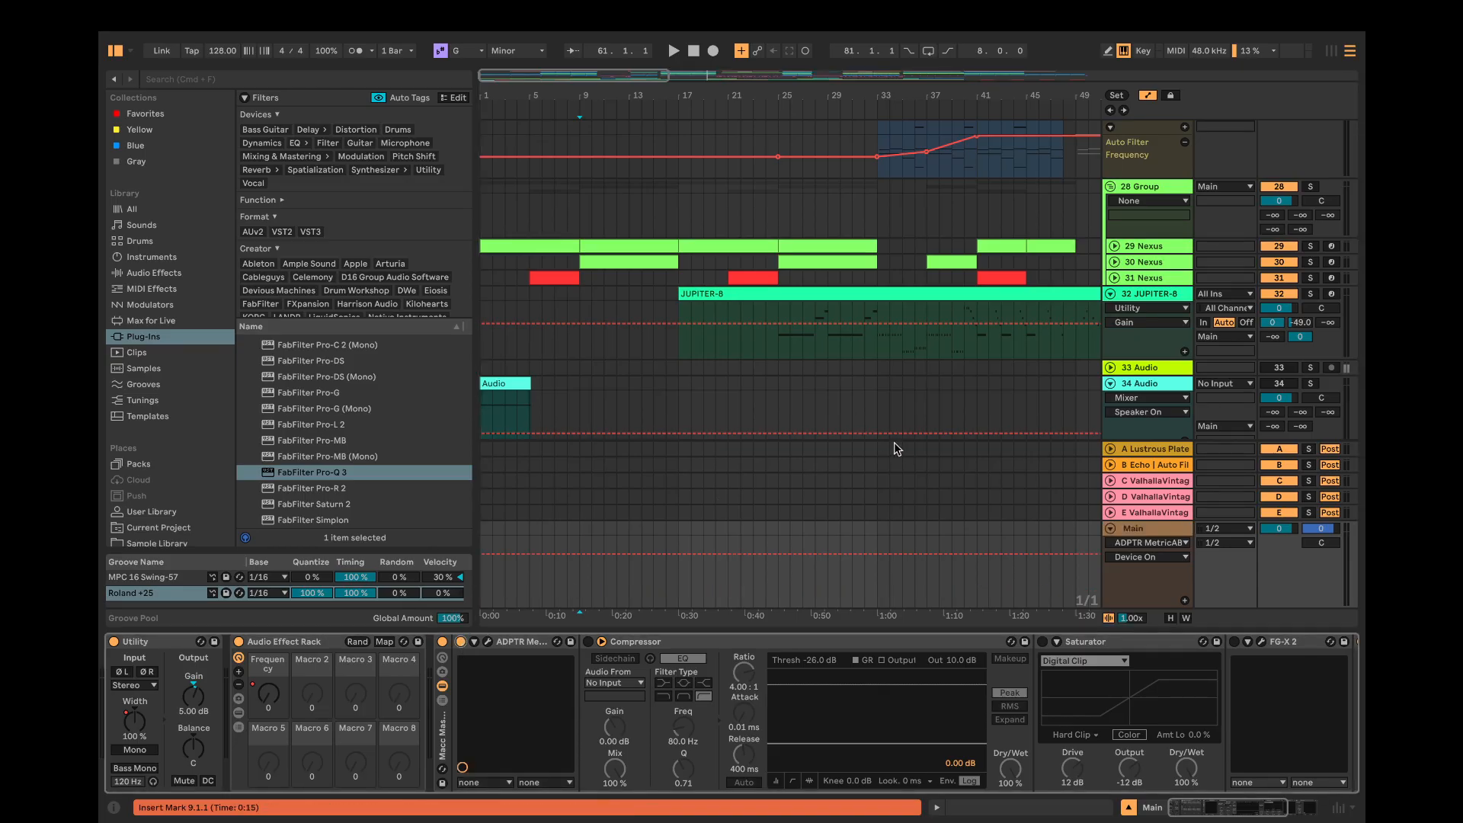
Step: Play the full mix from bar 33, jumping playback ahead to bar 41
left_click(877, 369)
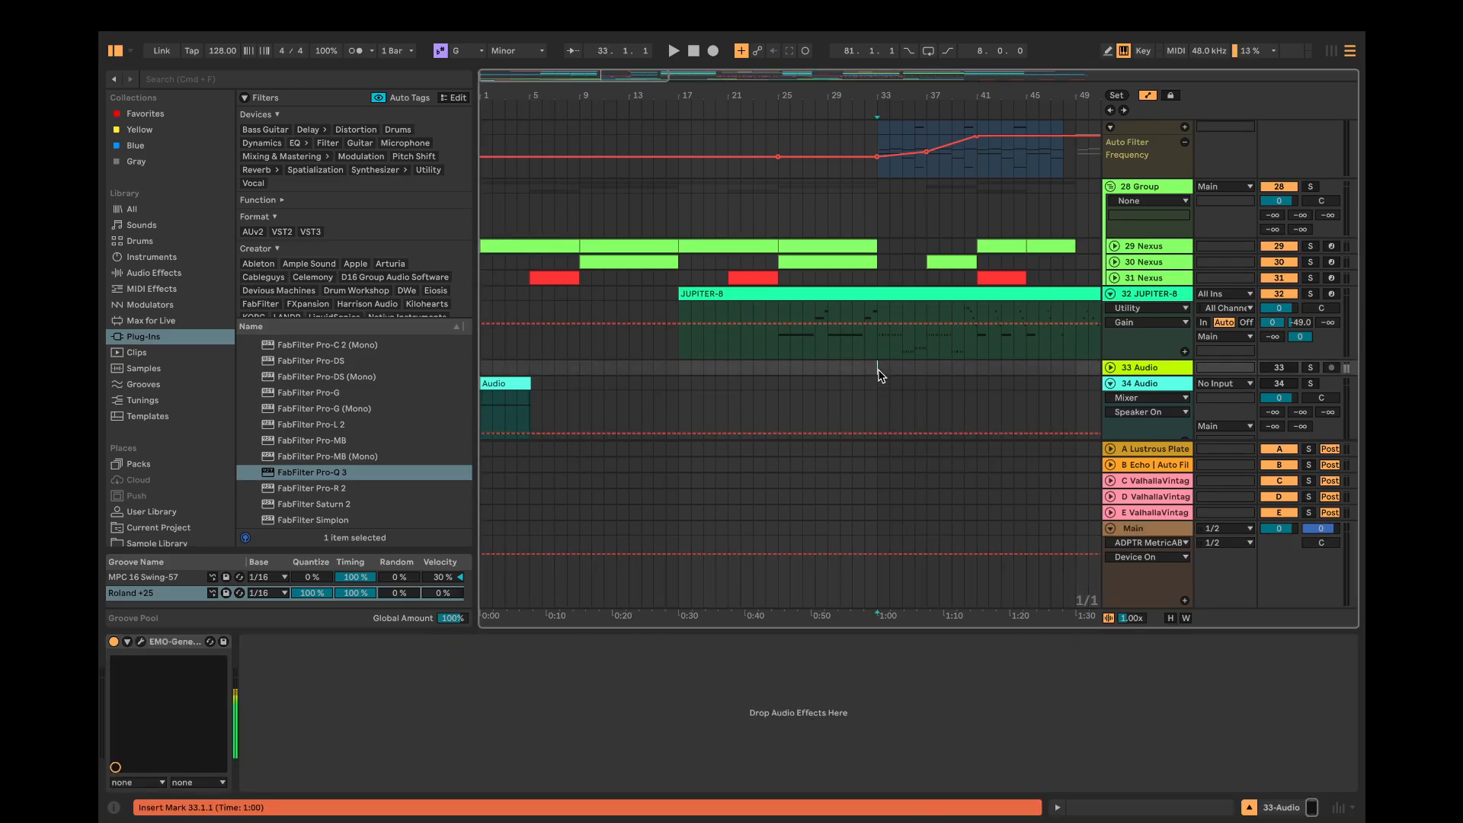
key("space")
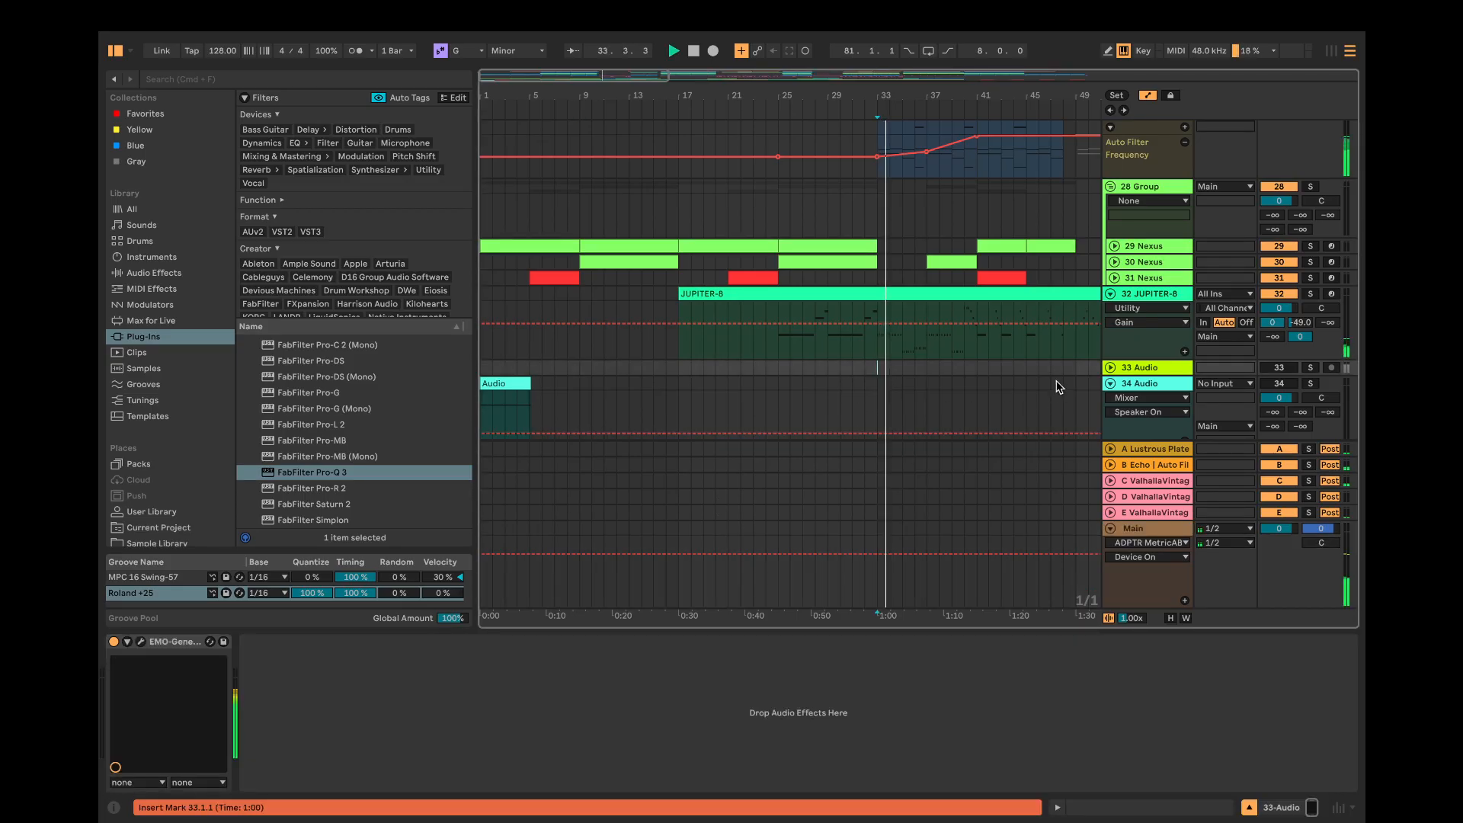
left_click(976, 367)
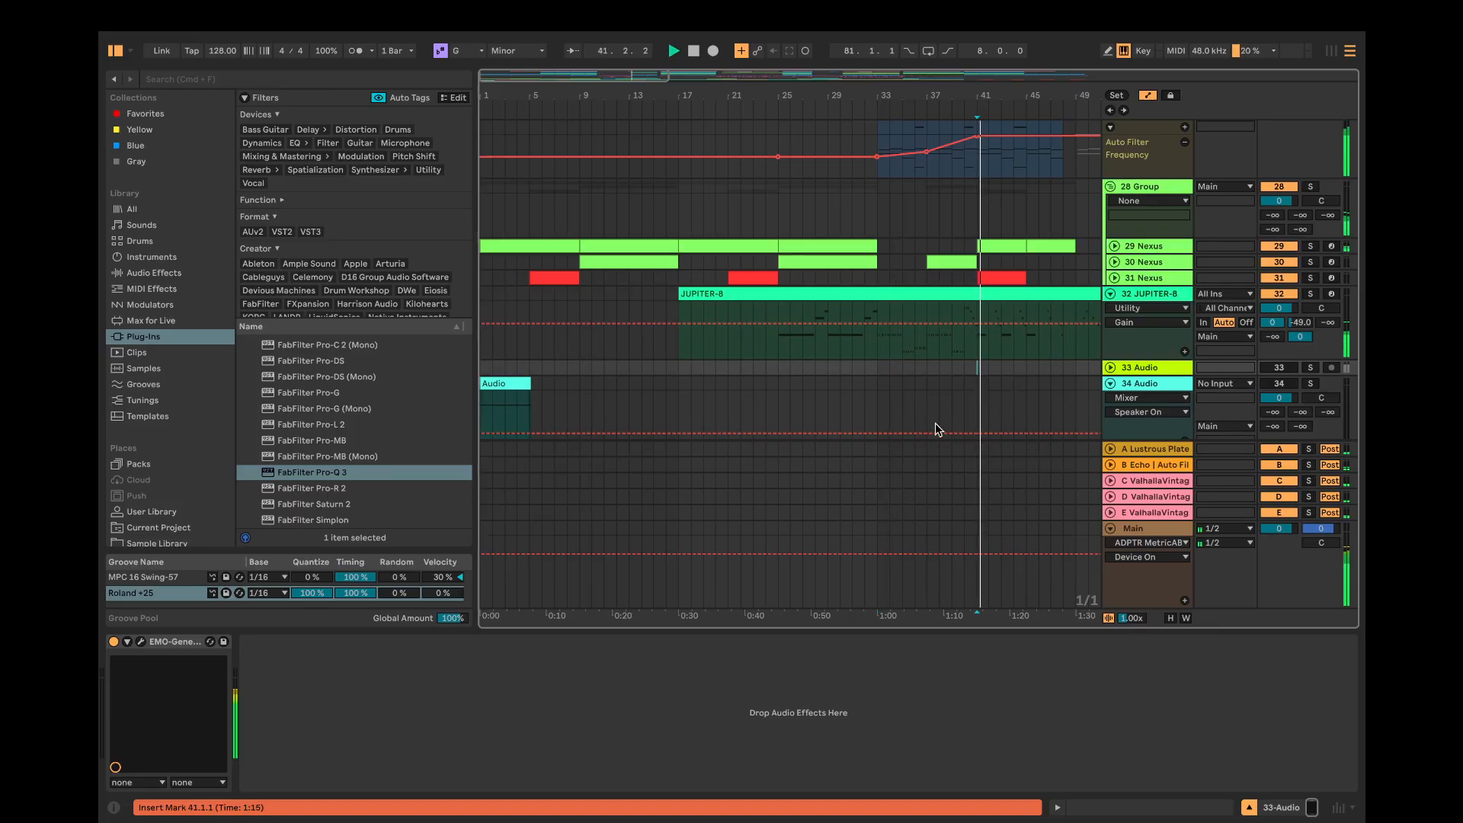
scroll(838, 427, "right", 5)
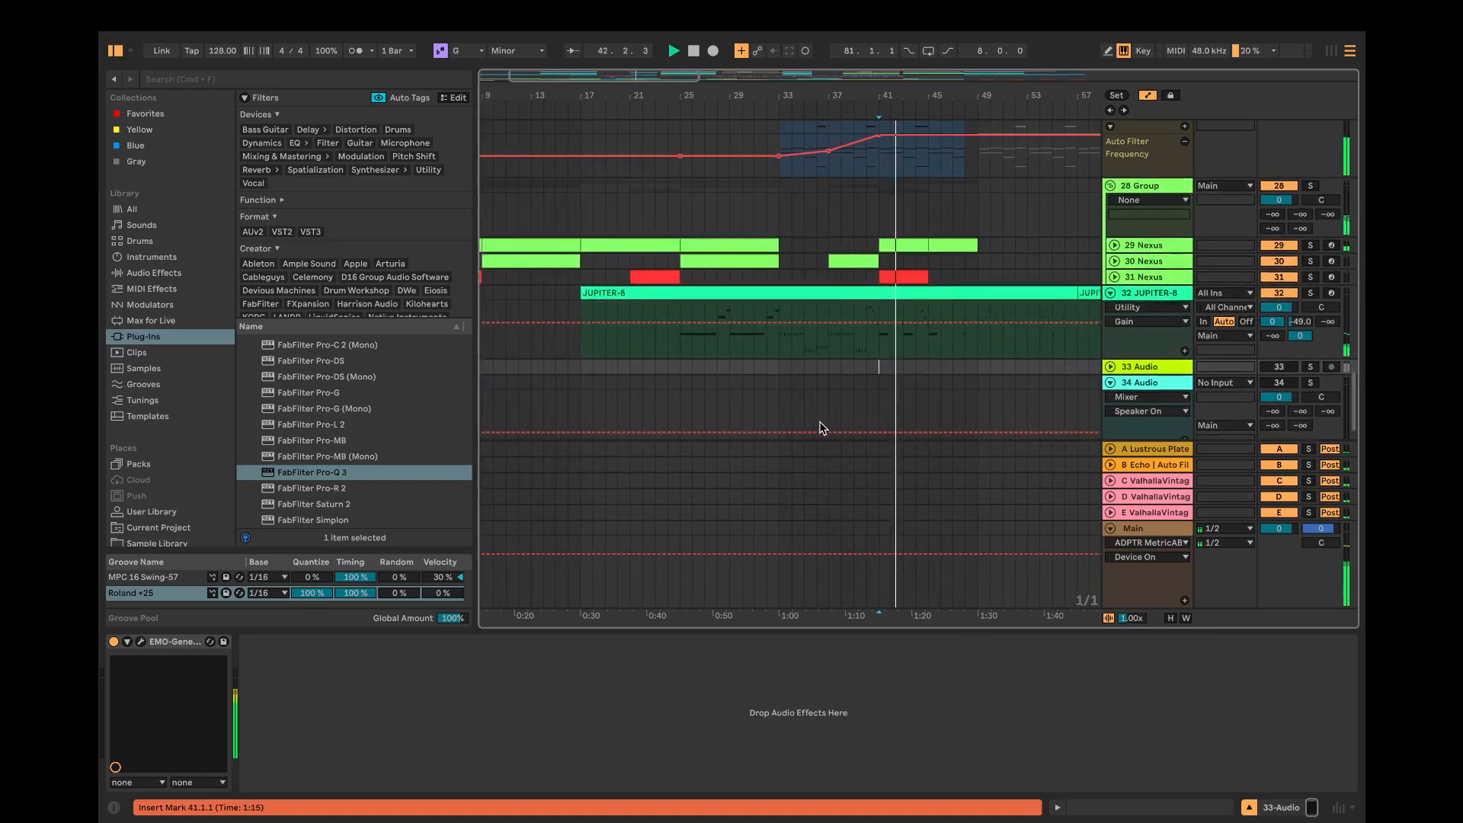
Step: Play from bar 49 and look through the tracks up to the 4 Group and back down to the Pads group
left_click(836, 386)
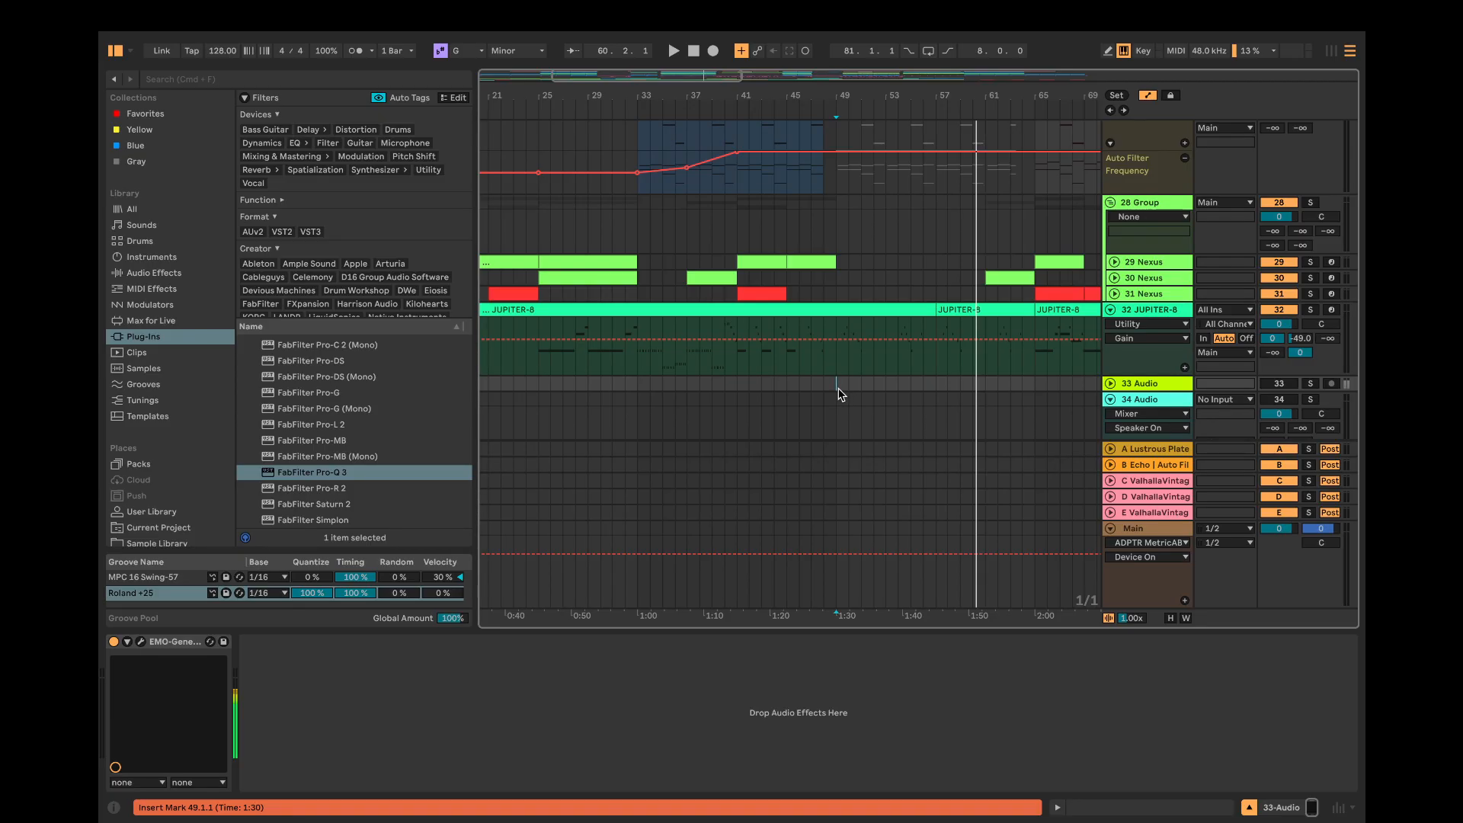
key("space")
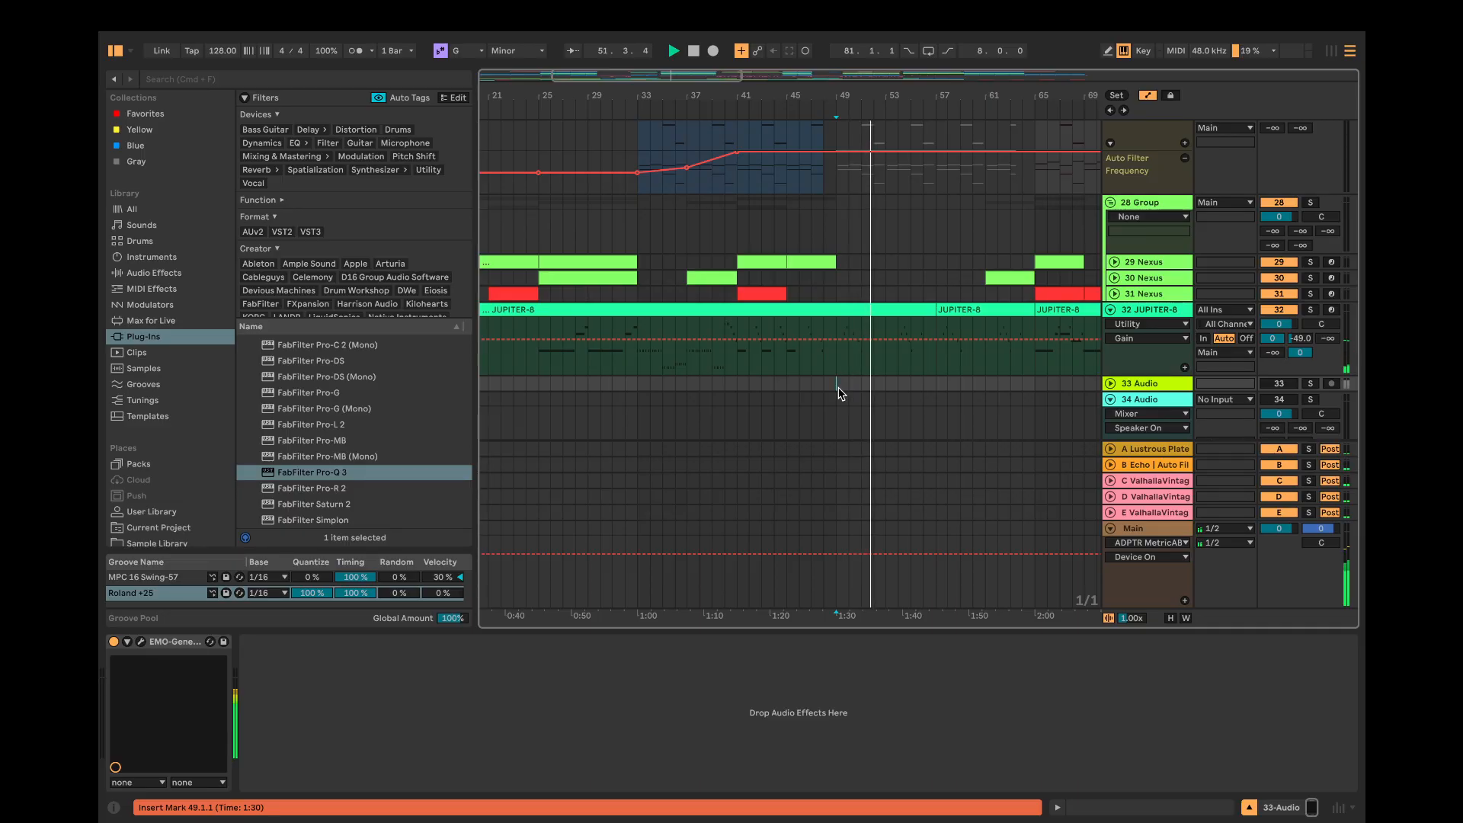
scroll(840, 392, "up", 8)
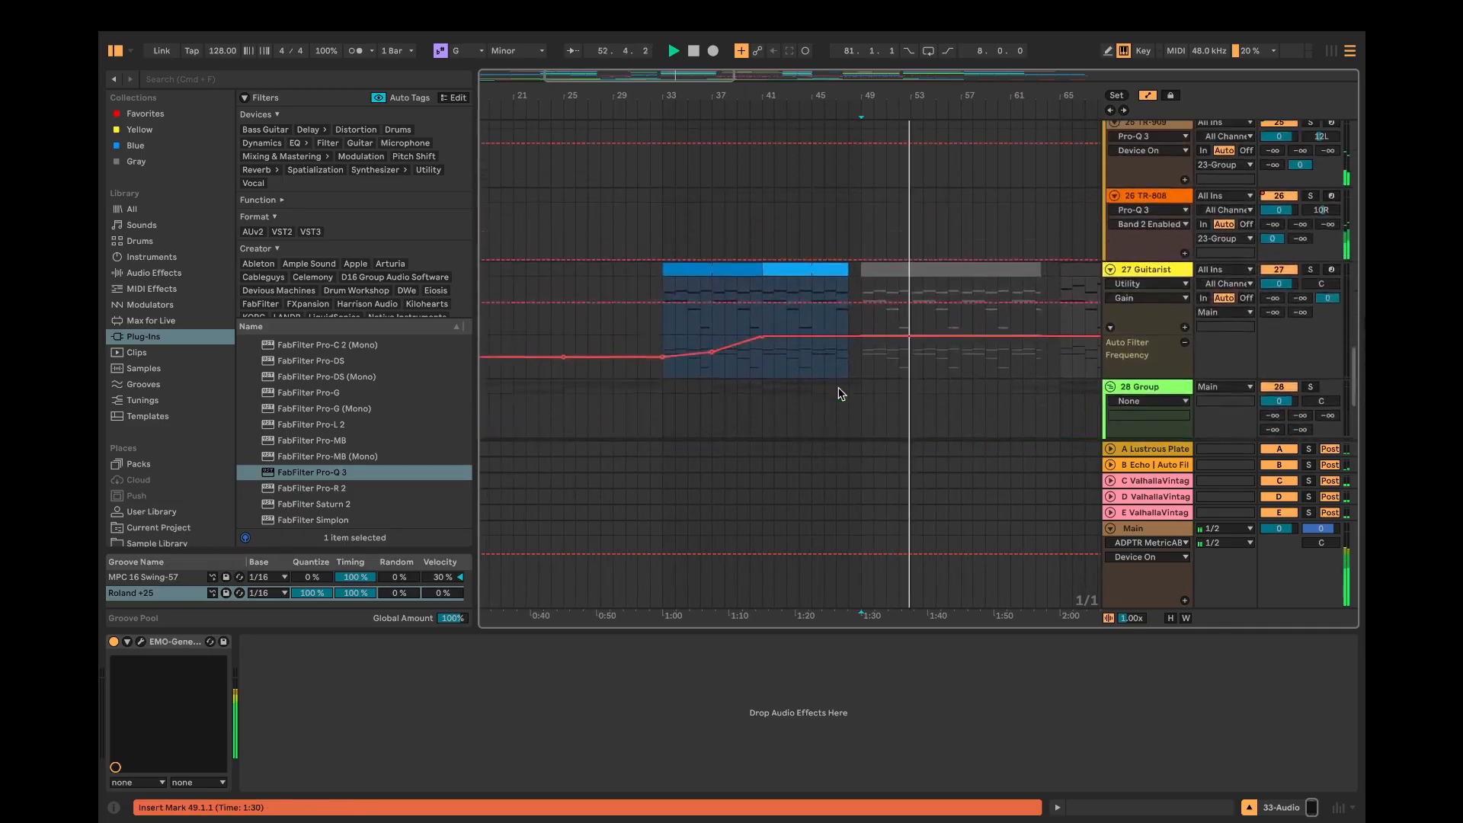
scroll(841, 393, "up", 15)
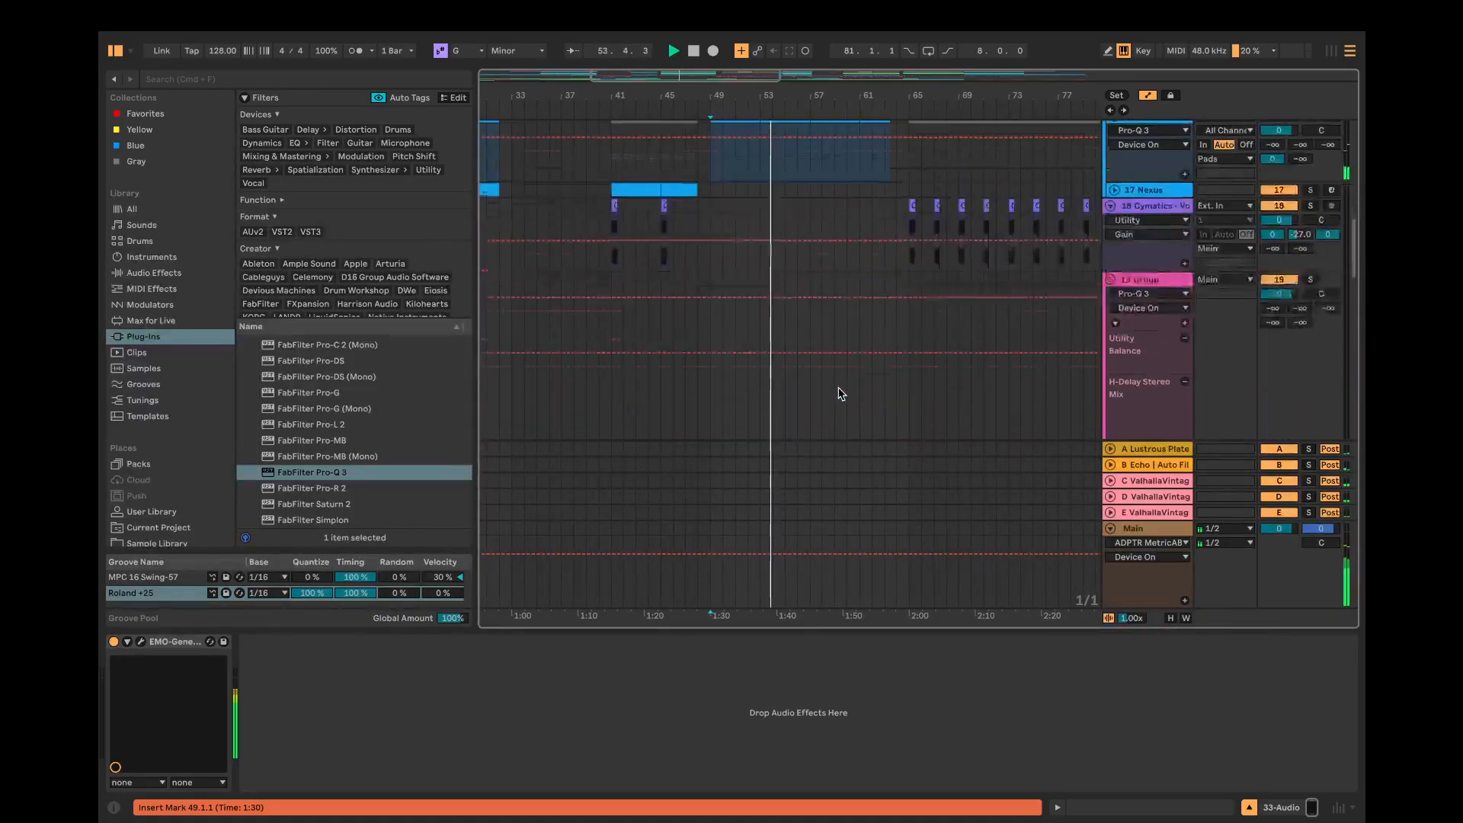
scroll(840, 392, "up", 12)
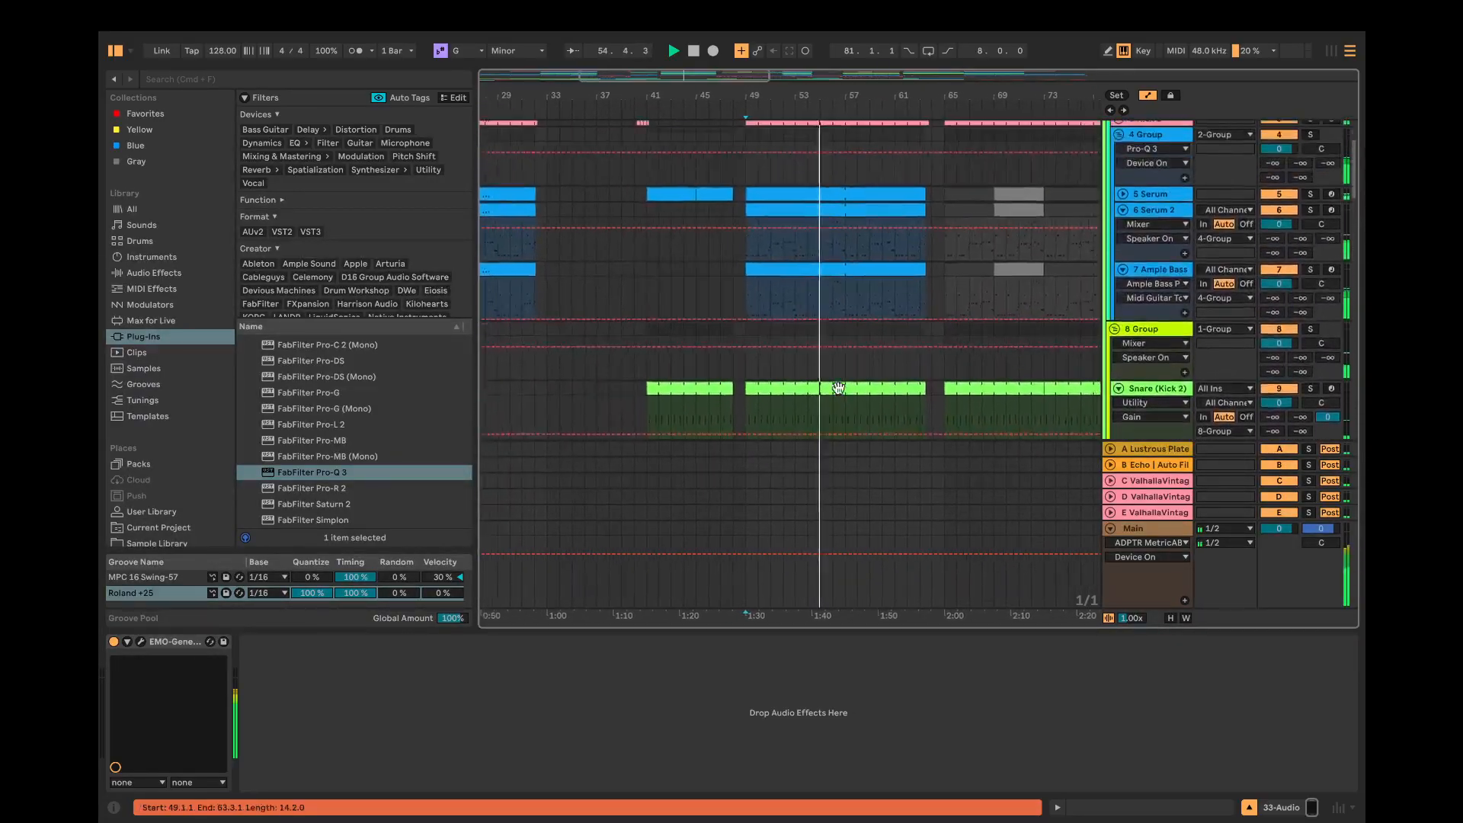
scroll(840, 393, "down", 8)
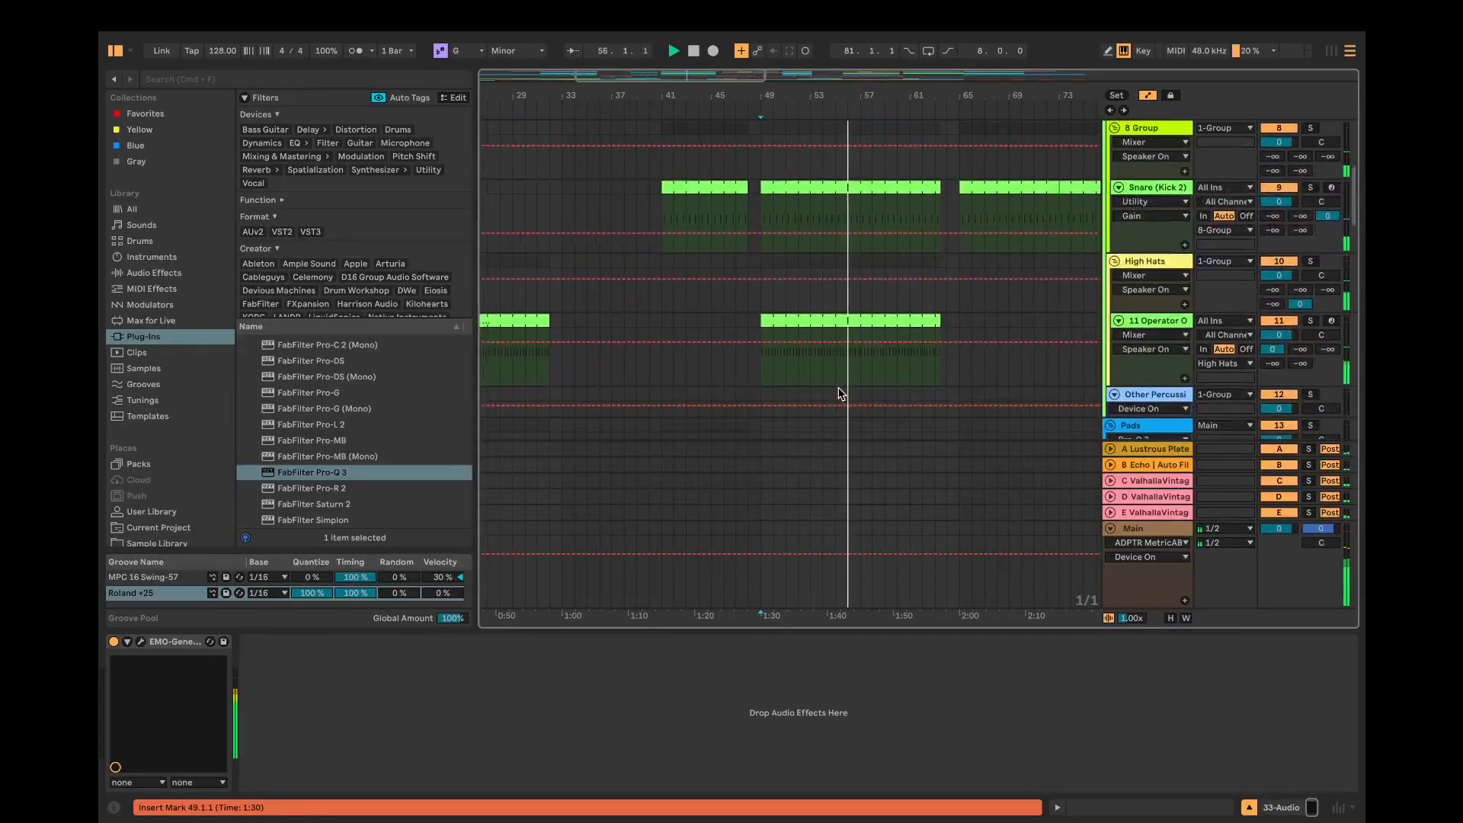
scroll(840, 393, "down", 4)
scroll(841, 392, "down", 3)
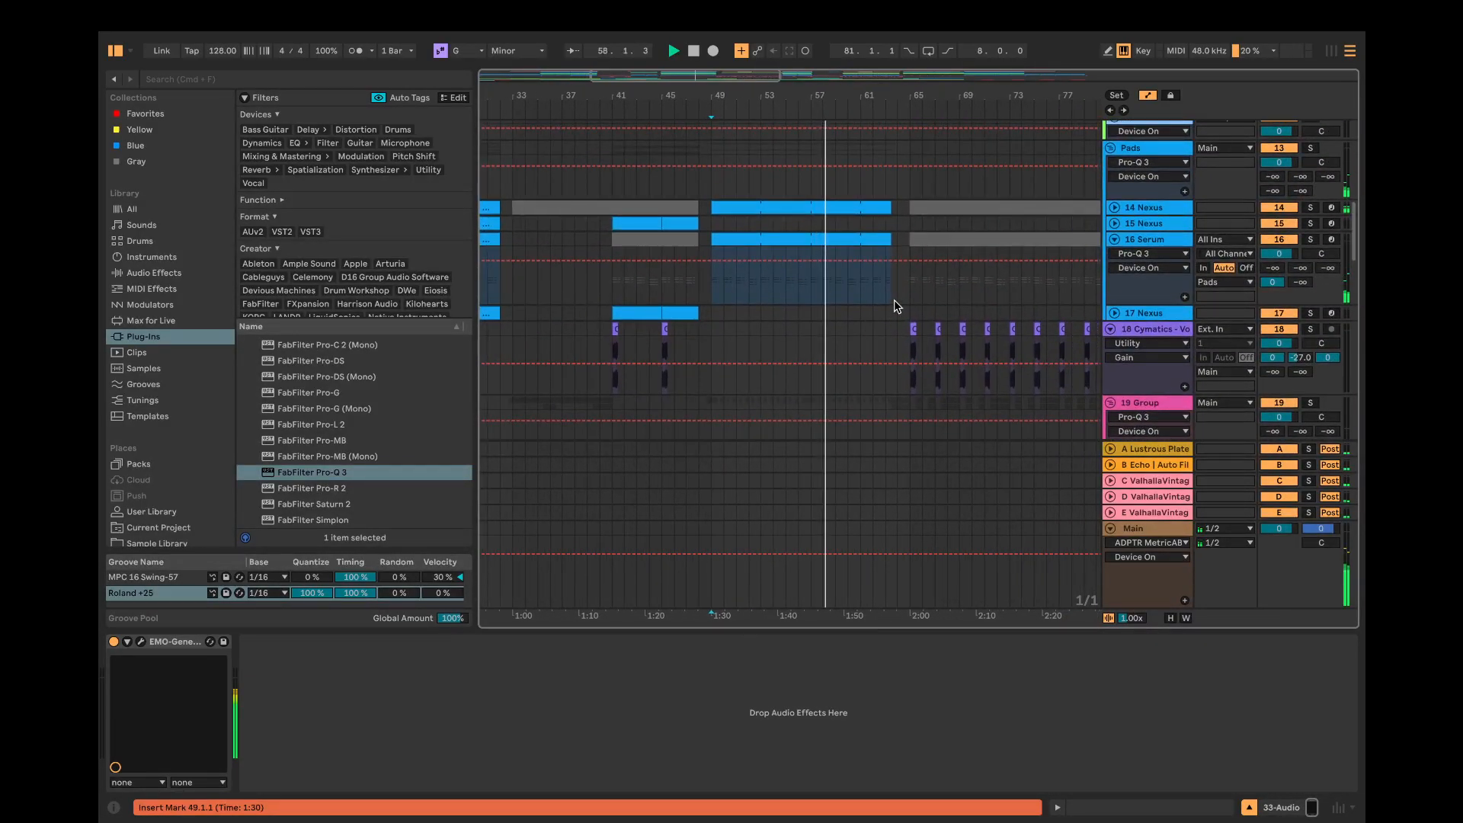
Step: Show the device chain of the Pads group during playback and play the arrangement from bar 81
left_click(1320, 157)
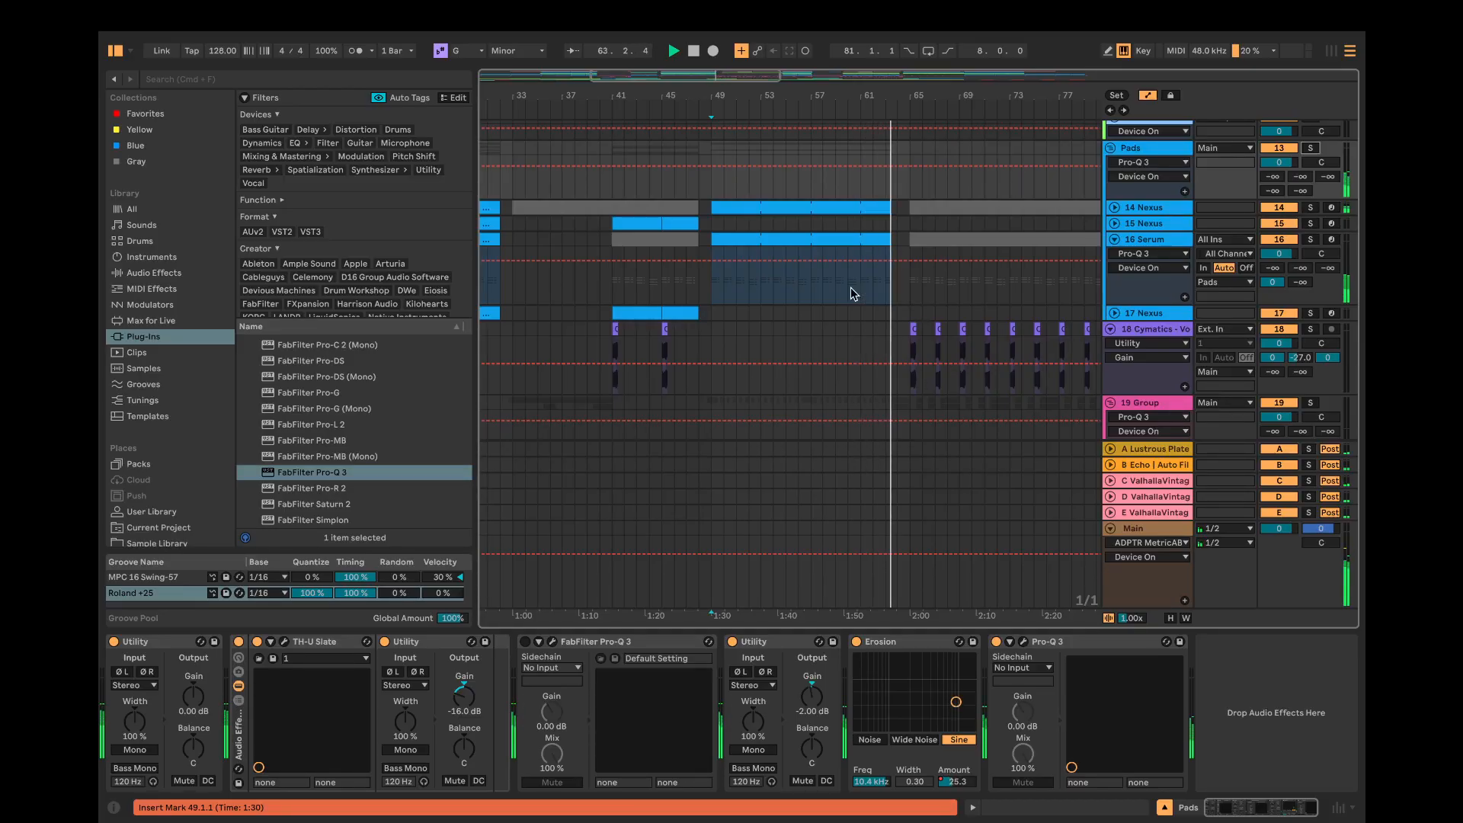
scroll(853, 294, "right", 5)
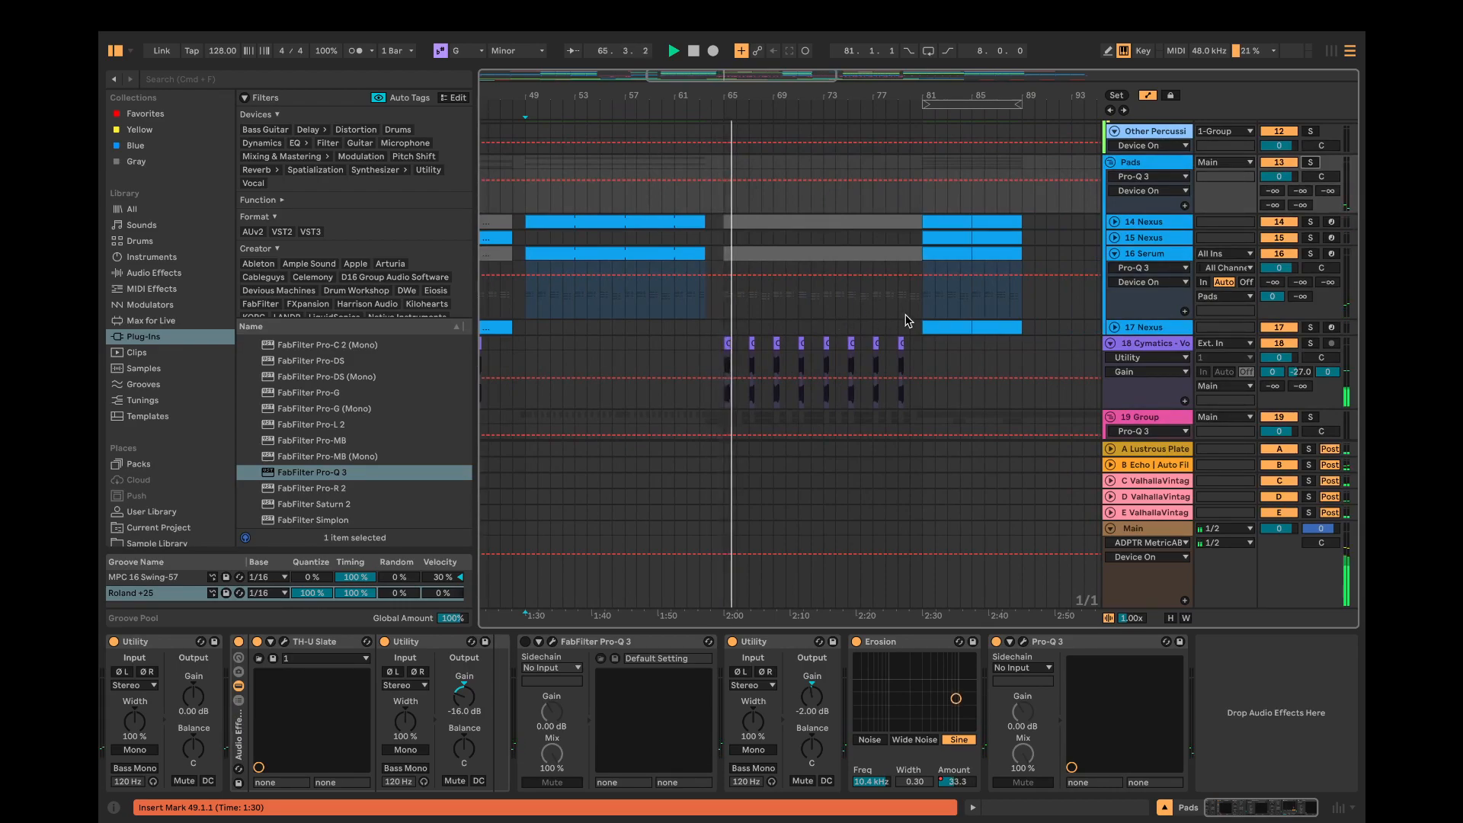
left_click(921, 297)
key("space")
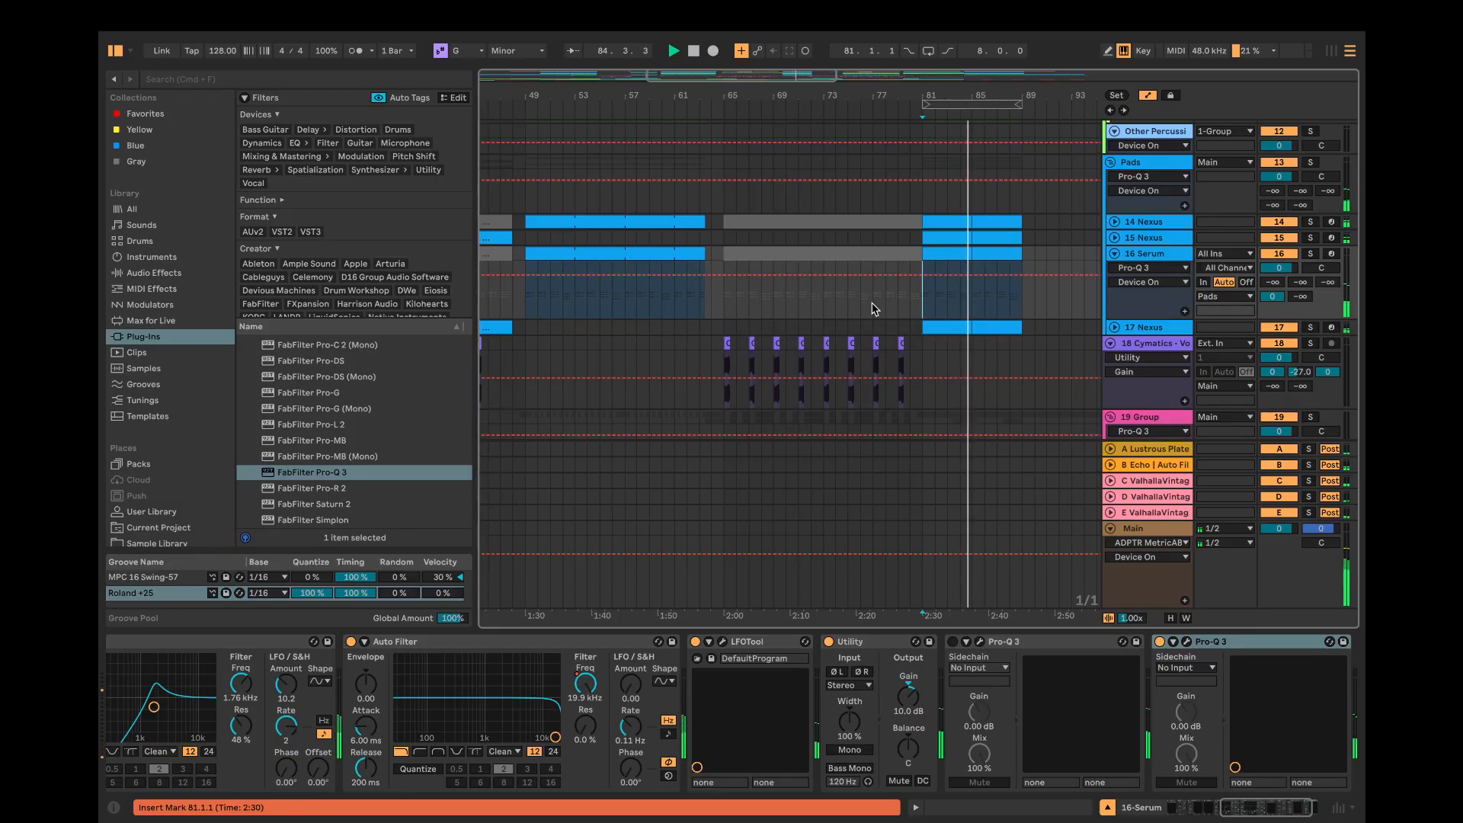
Step: Return the playback start to bar 49 and open the ADPTR MetricAB plug-in window on the Main track
scroll(758, 323, "left", 10)
scroll(757, 322, "up", 2)
left_click(768, 339)
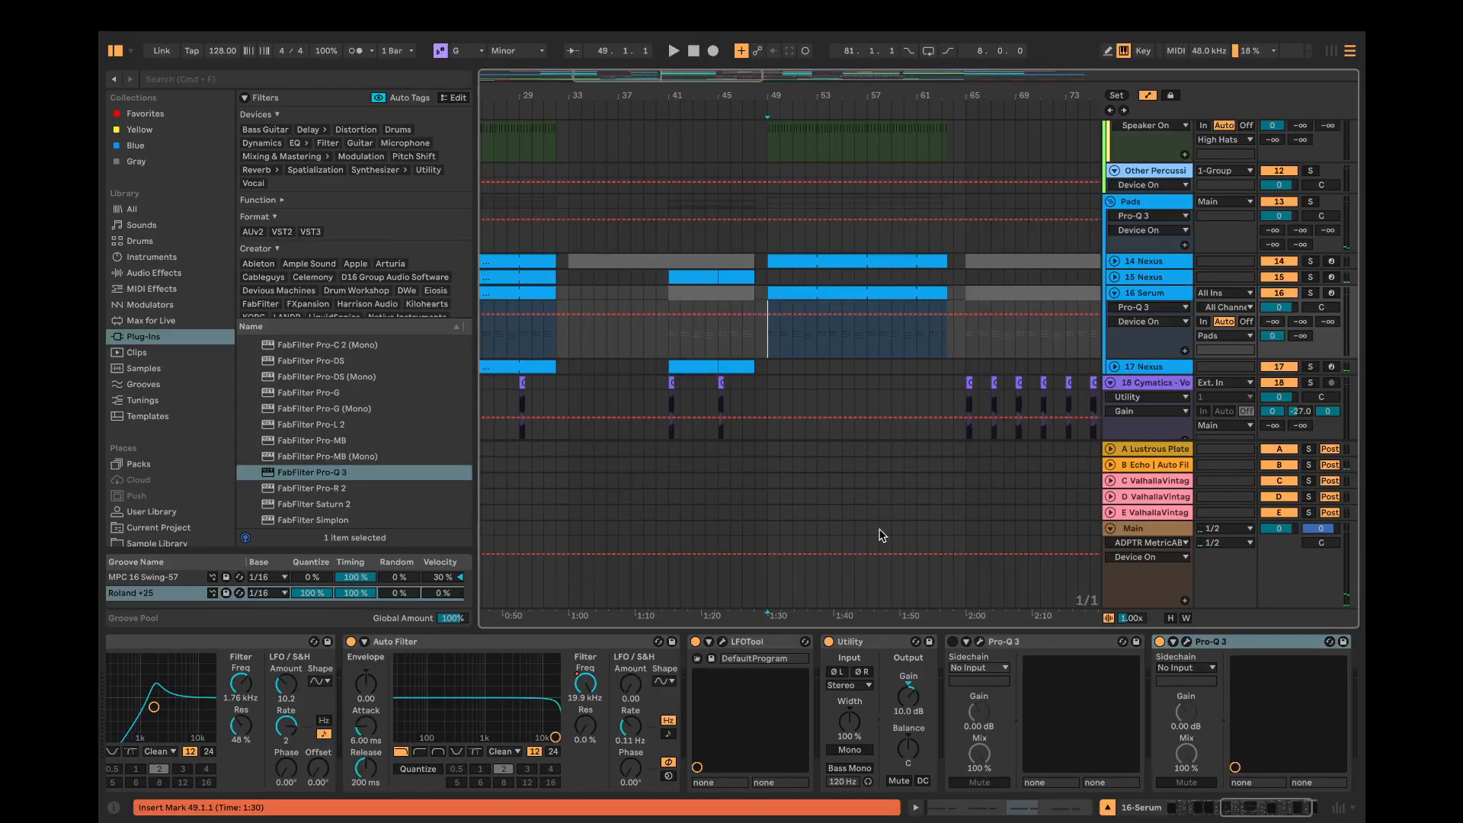
left_click(1137, 531)
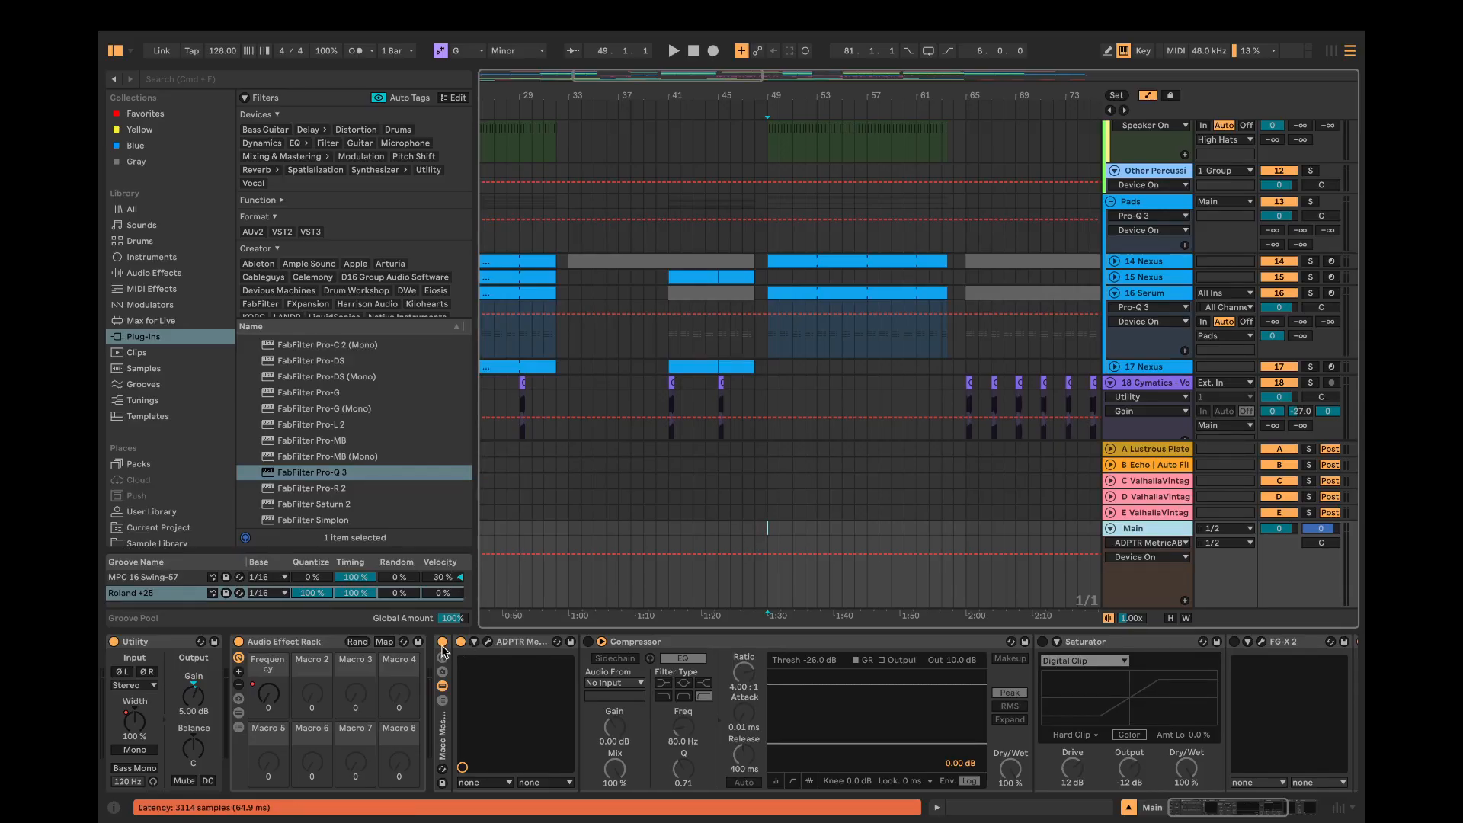
left_click(489, 642)
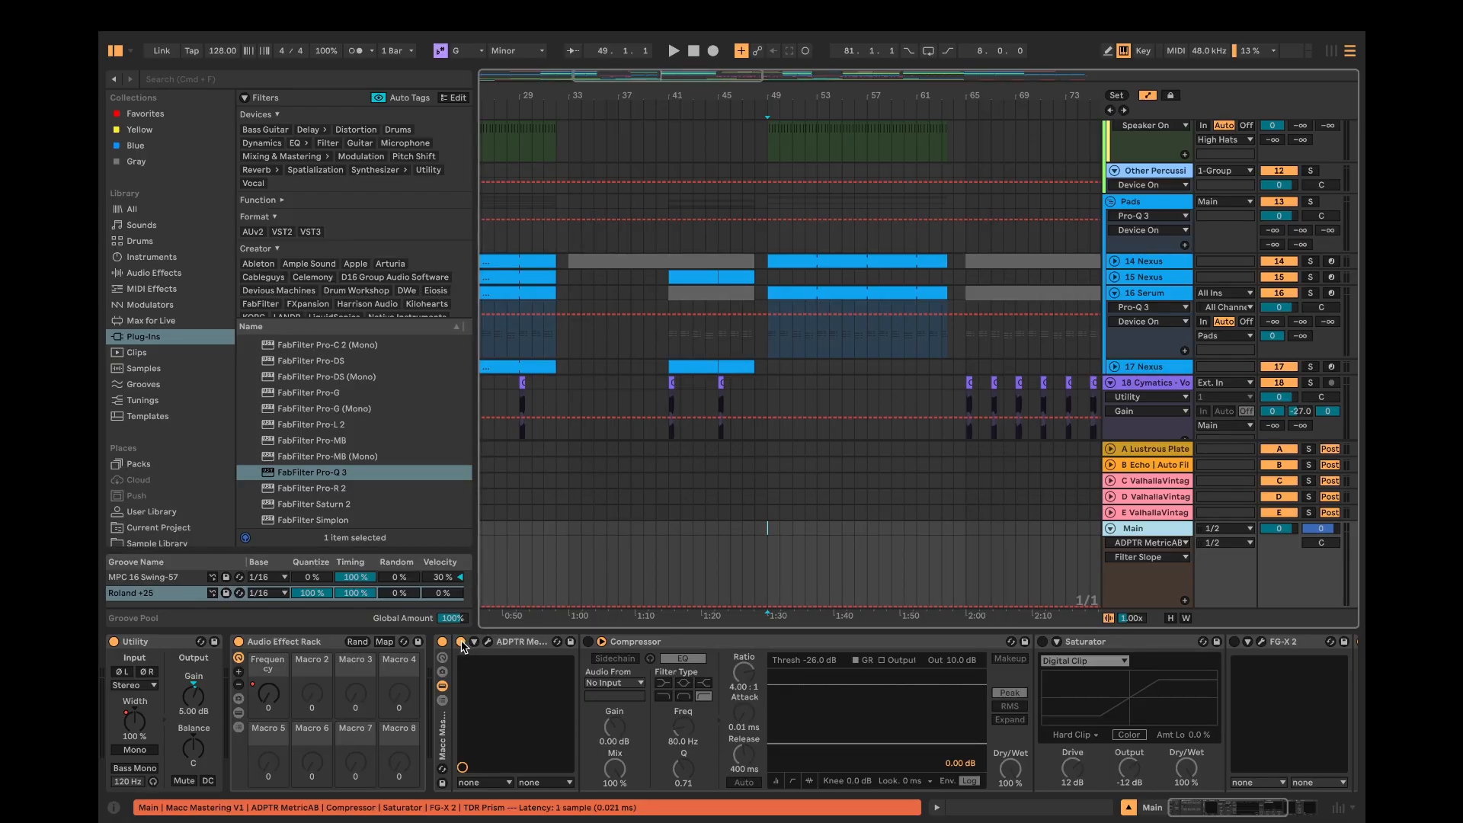
Step: Loop the arrangement from bar 49 to bar 57 and show the Main track's device chain
left_click_drag(768, 476, 867, 482)
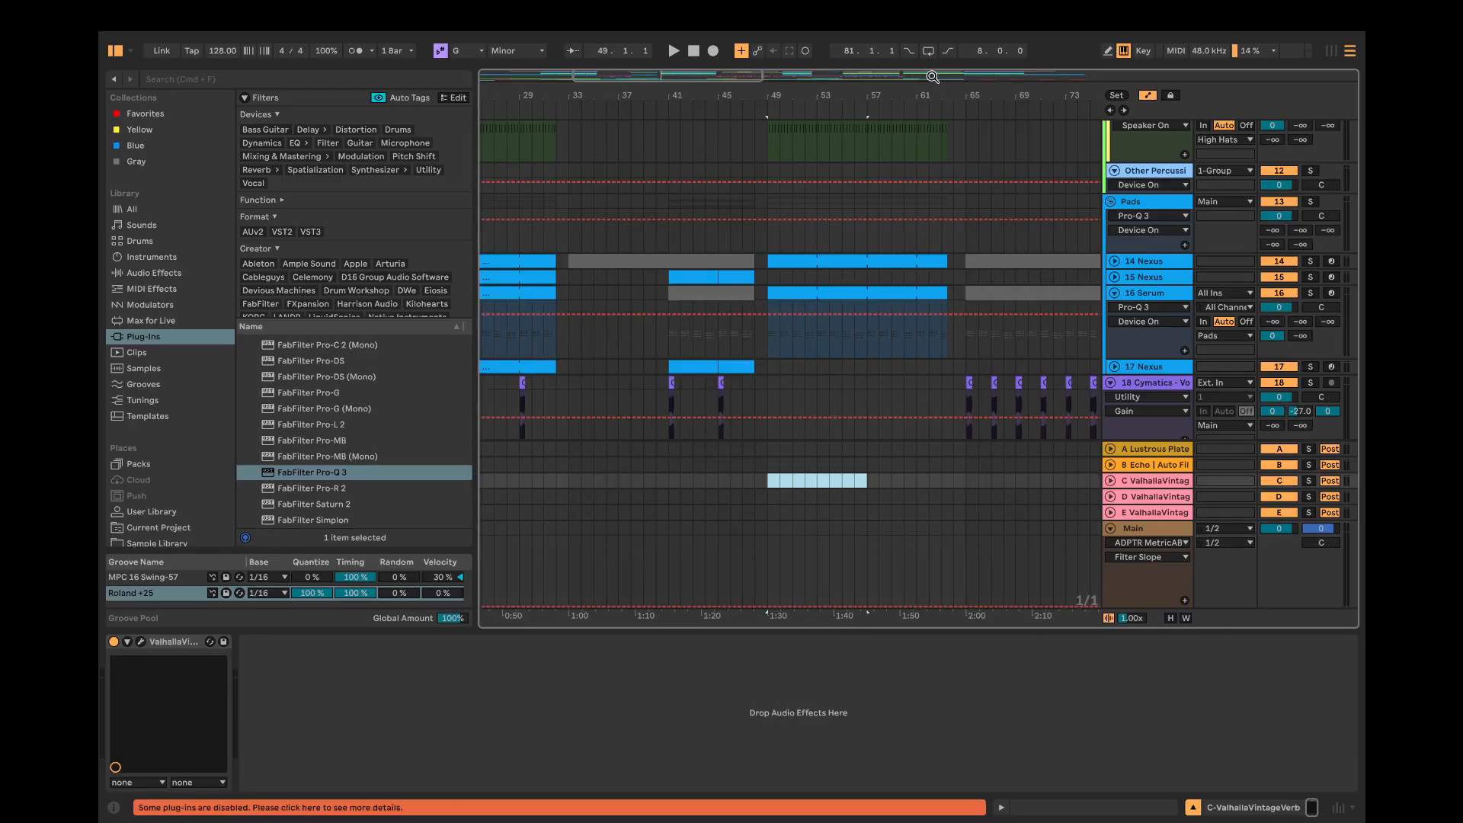
left_click(928, 52)
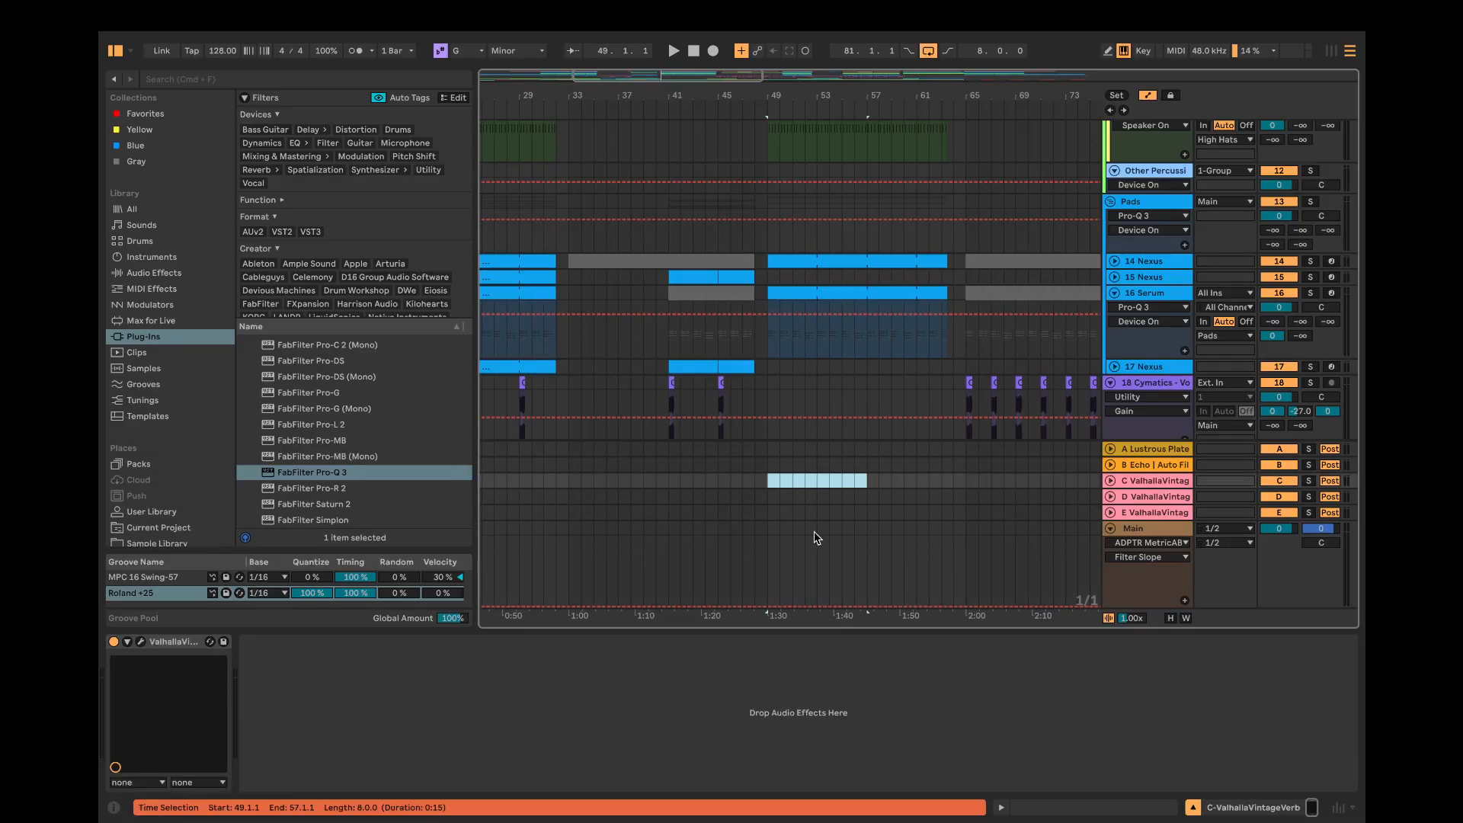
right_click(812, 484)
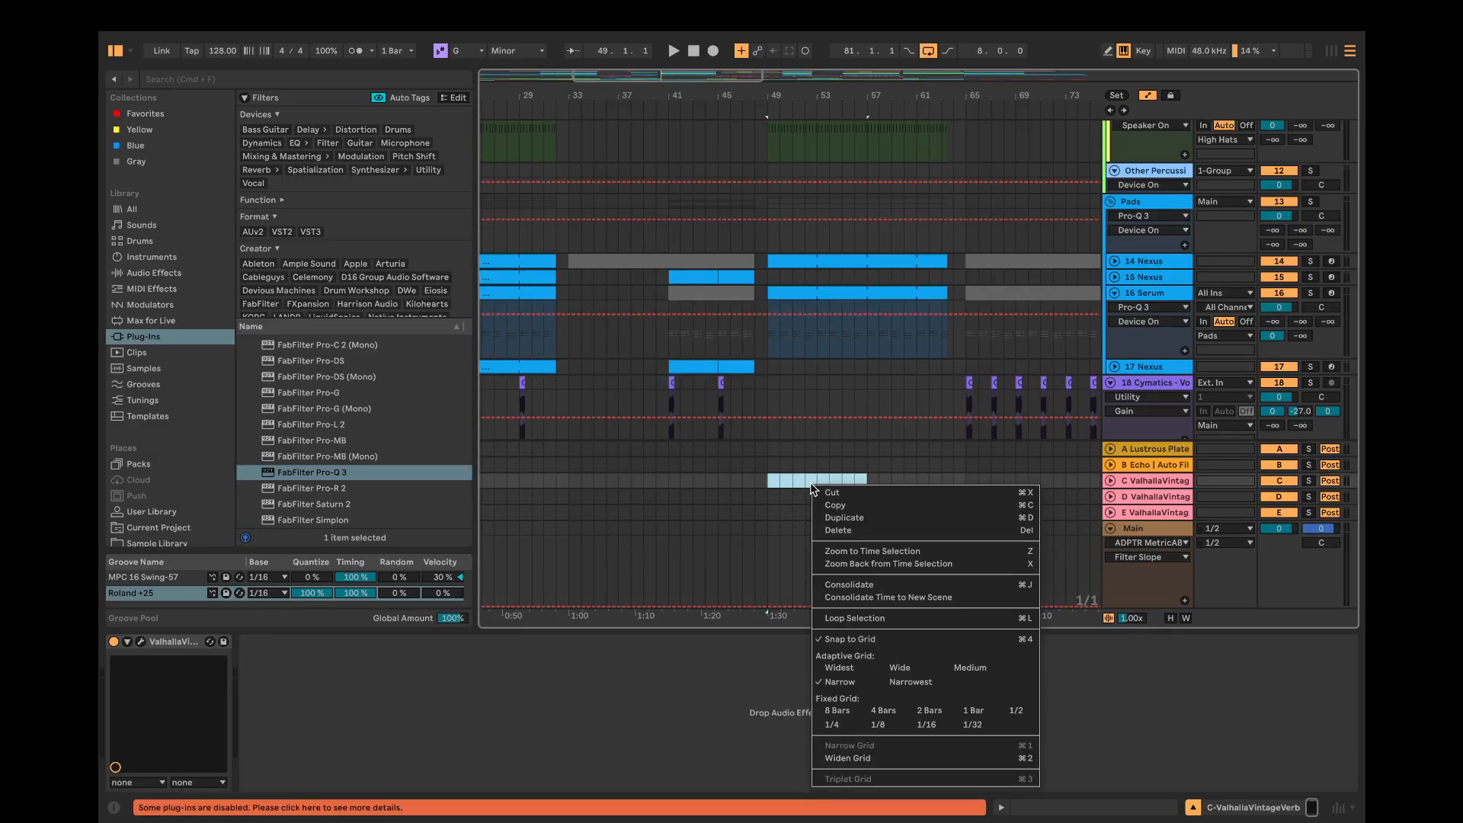
left_click(866, 618)
left_click(1135, 550)
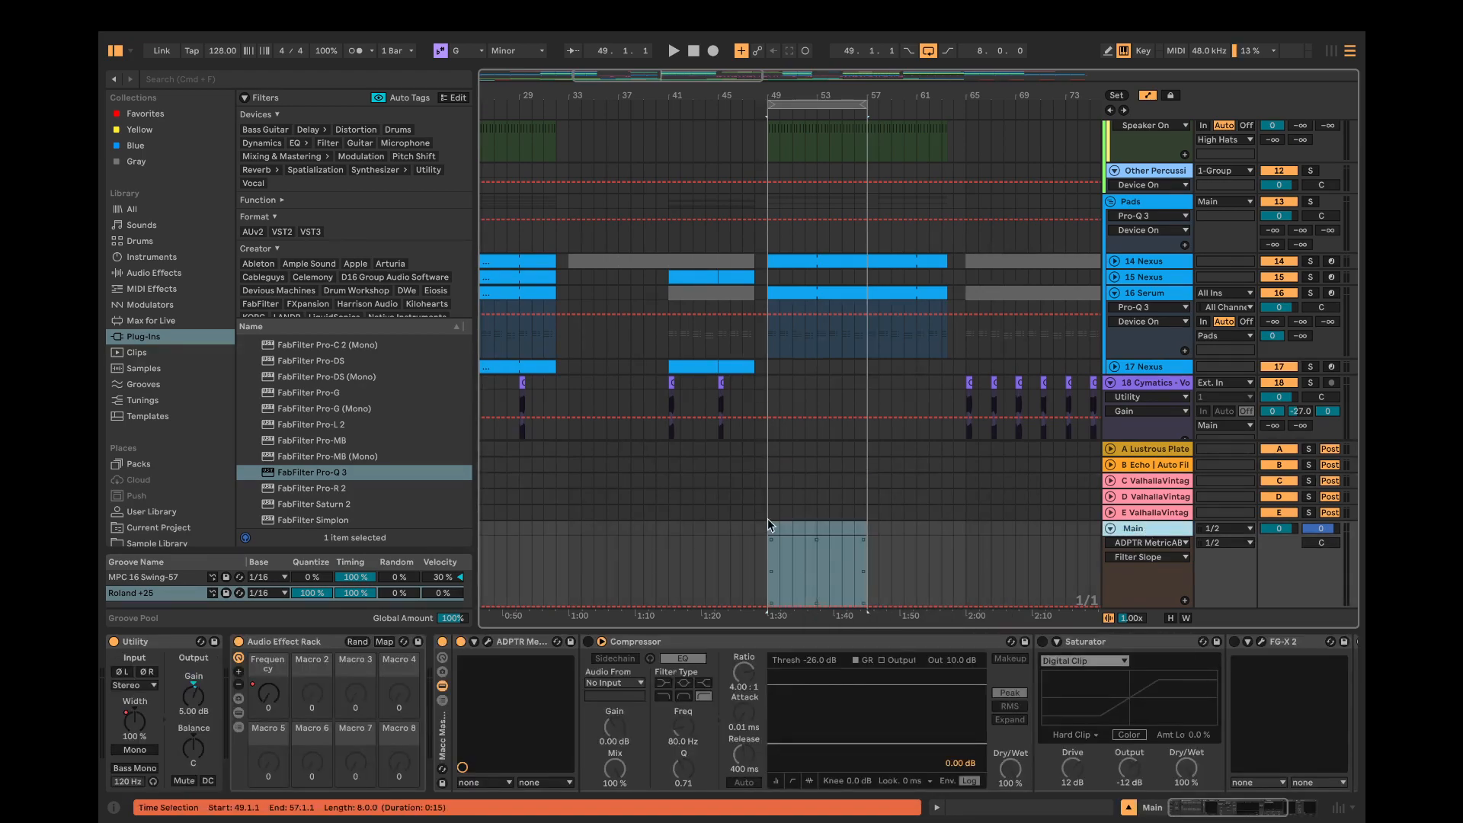
Step: Play the loop from bar 49 and turn off the ADPTR MetricAB plug-in on the Main track
left_click(771, 480)
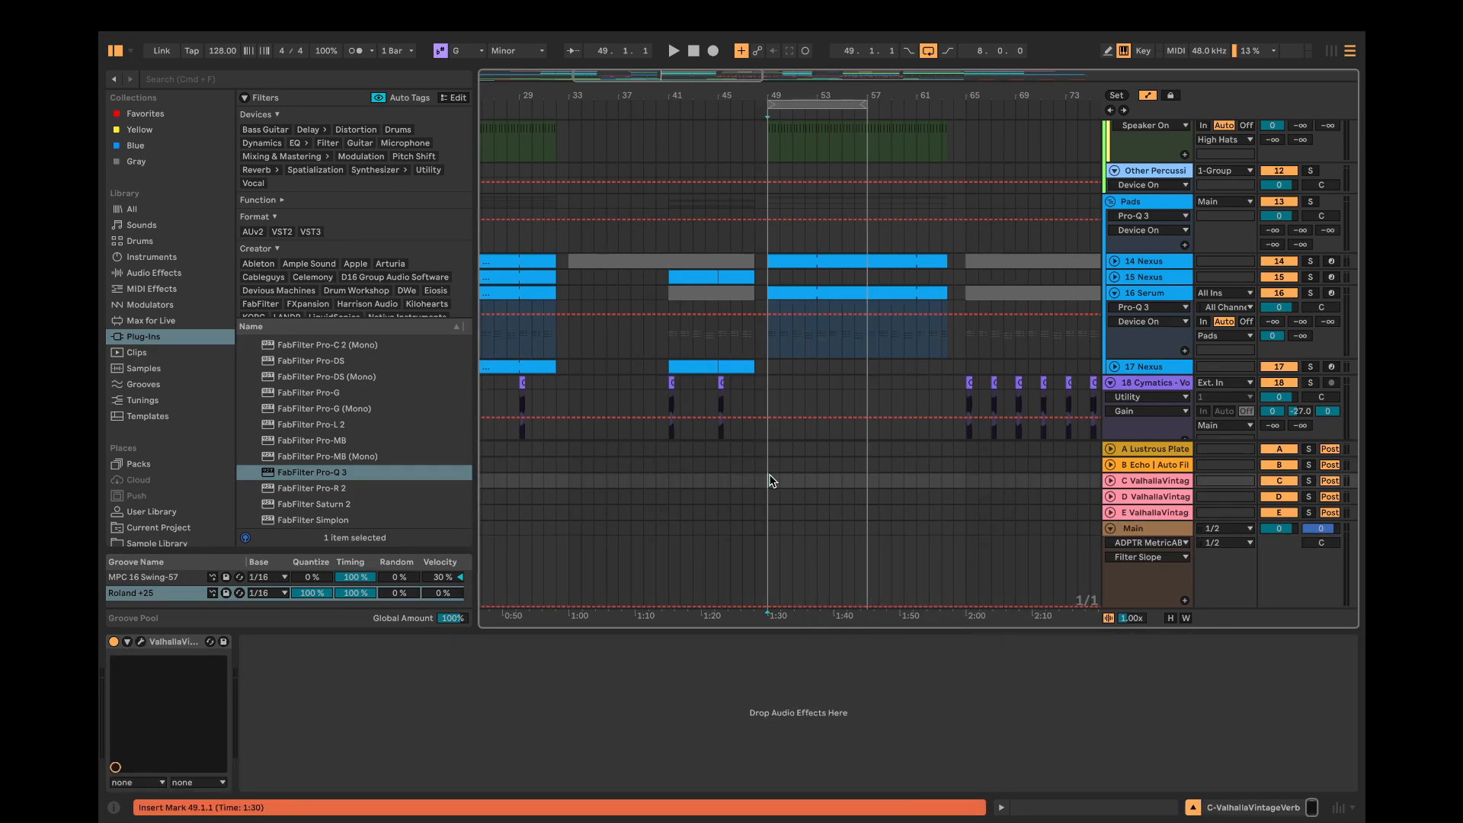
key("space")
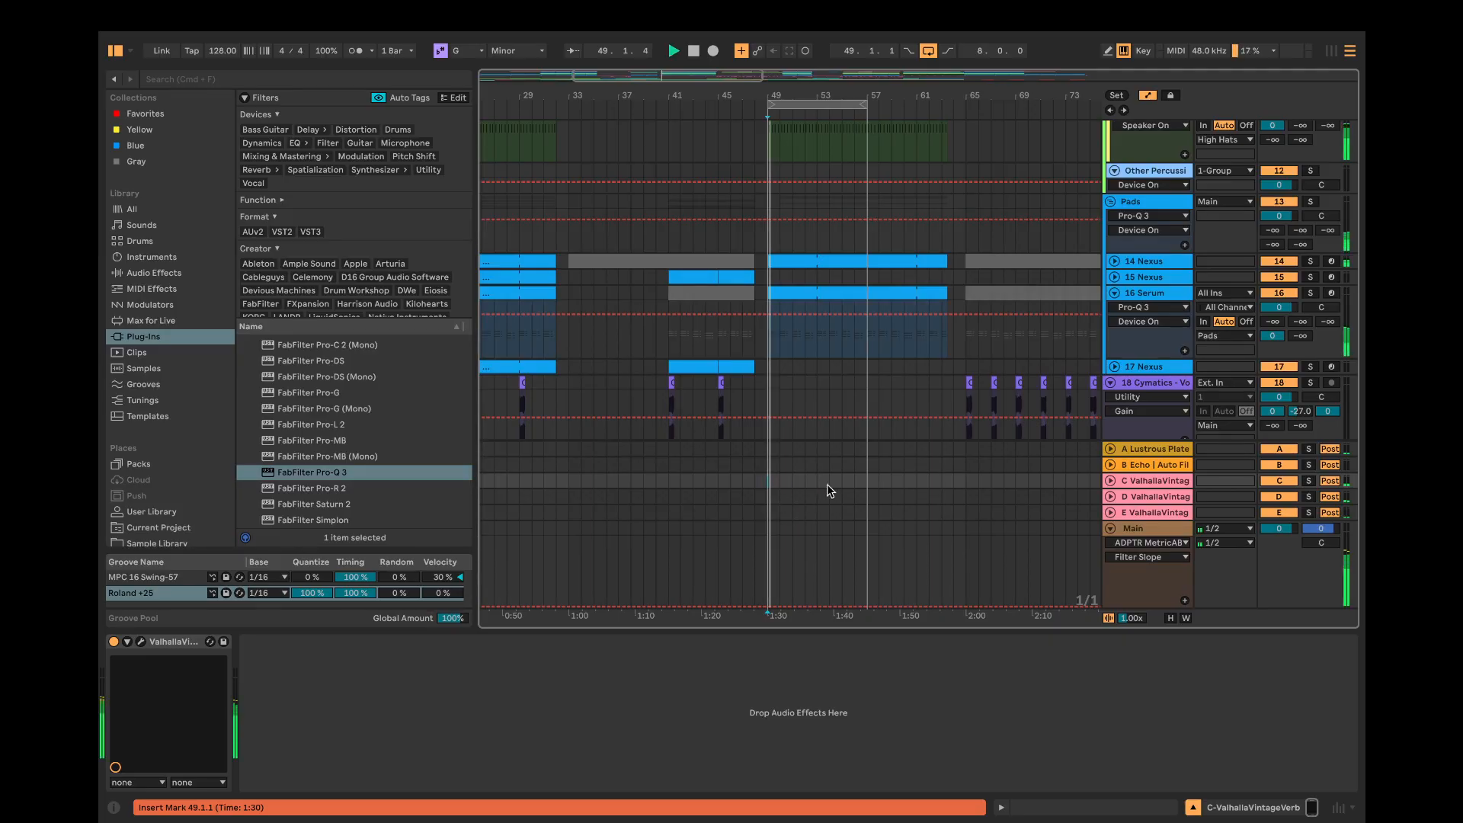
left_click(1168, 523)
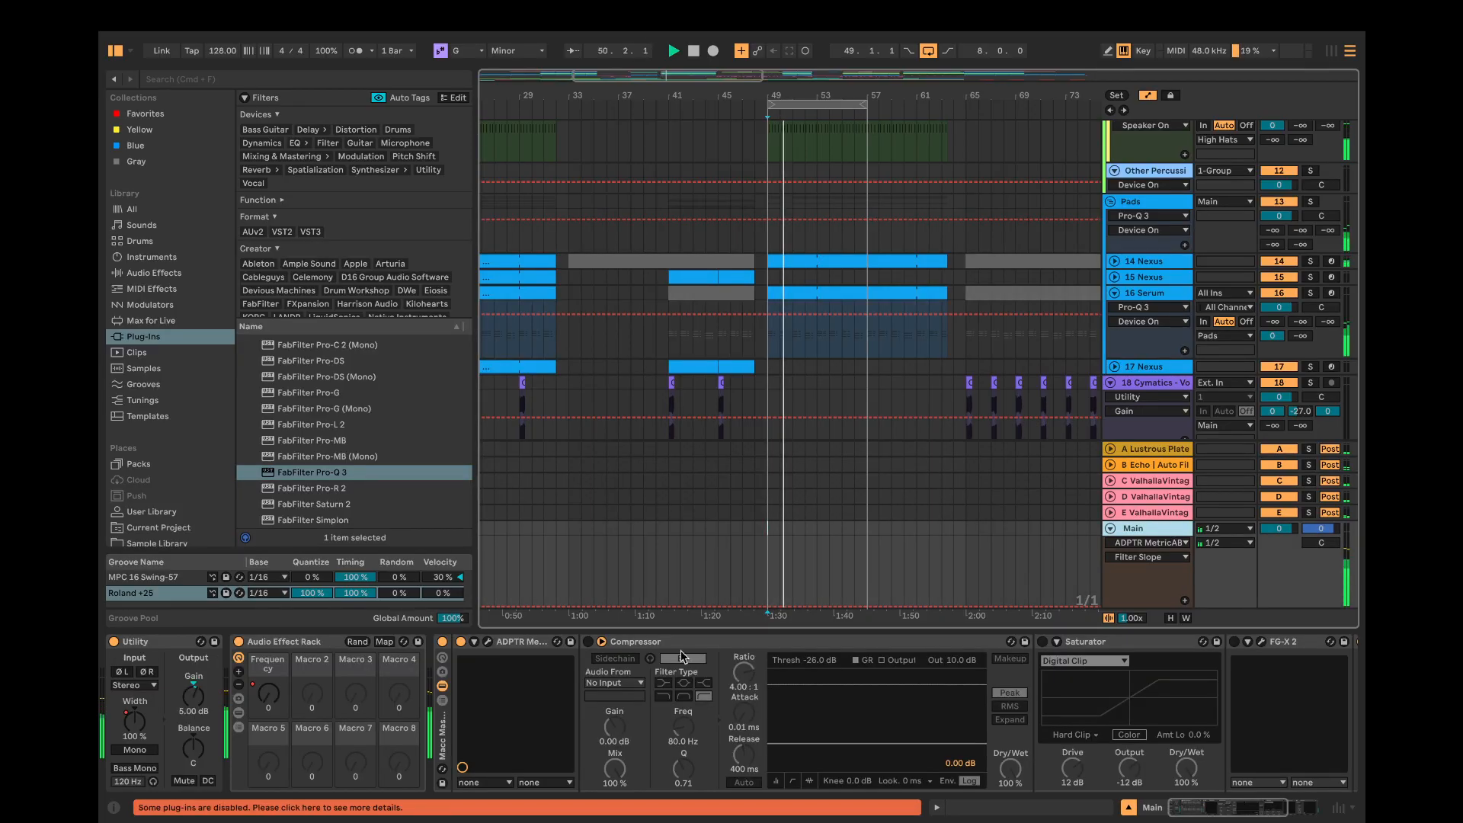
left_click(460, 643)
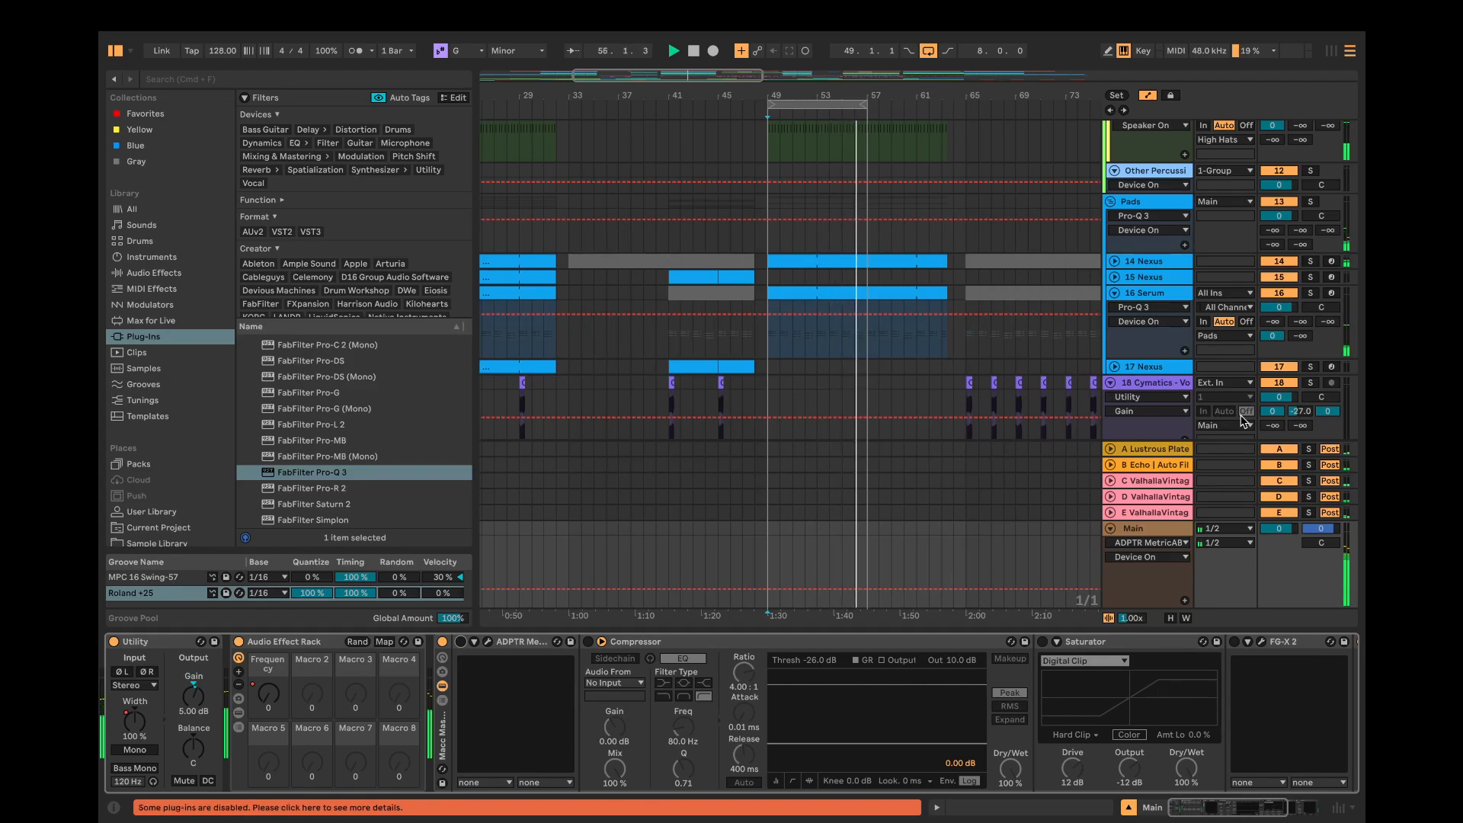
Step: Turn off the arrangement loop and stop playback
left_click(928, 52)
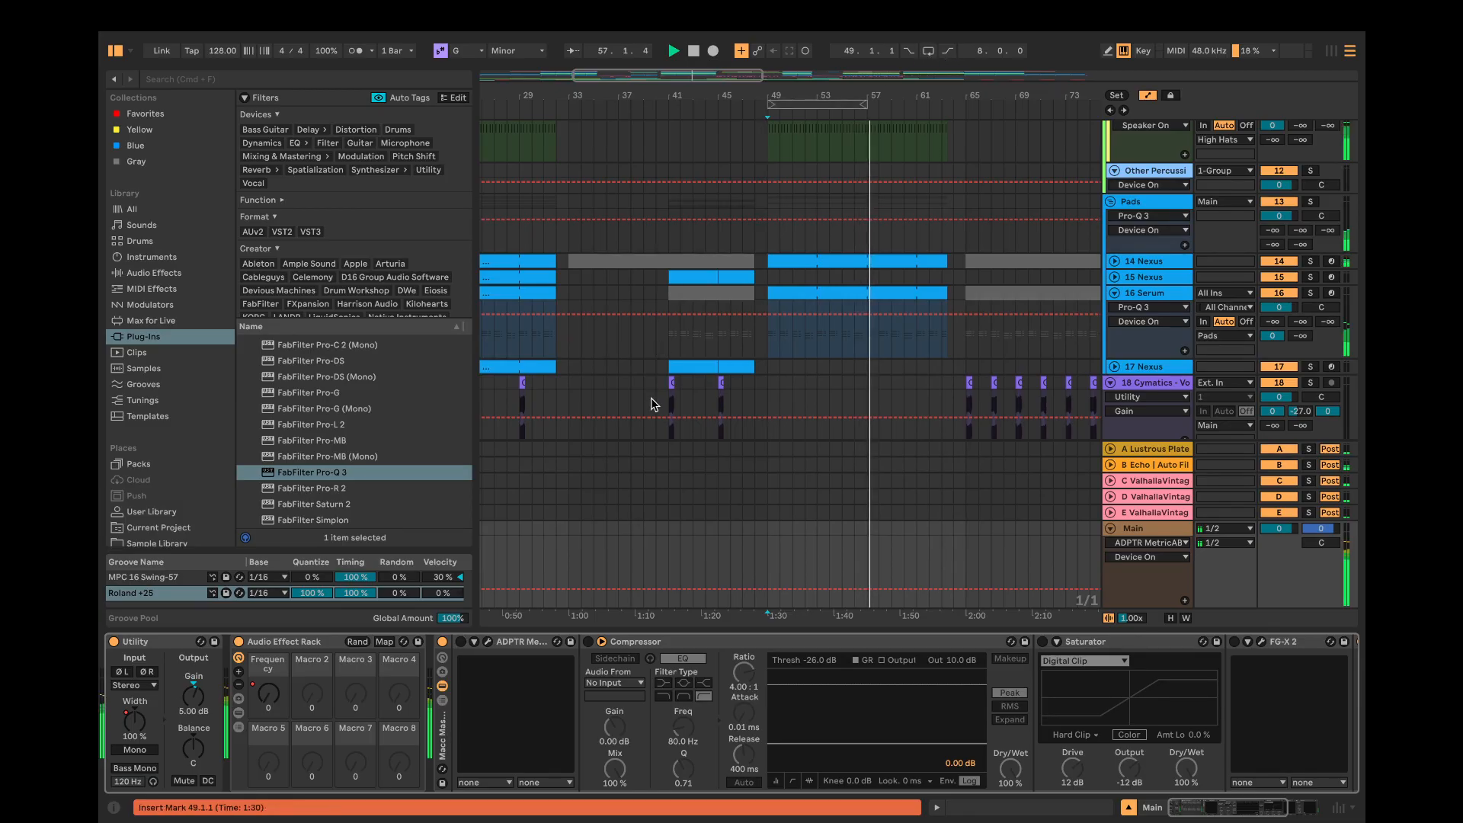
key("space")
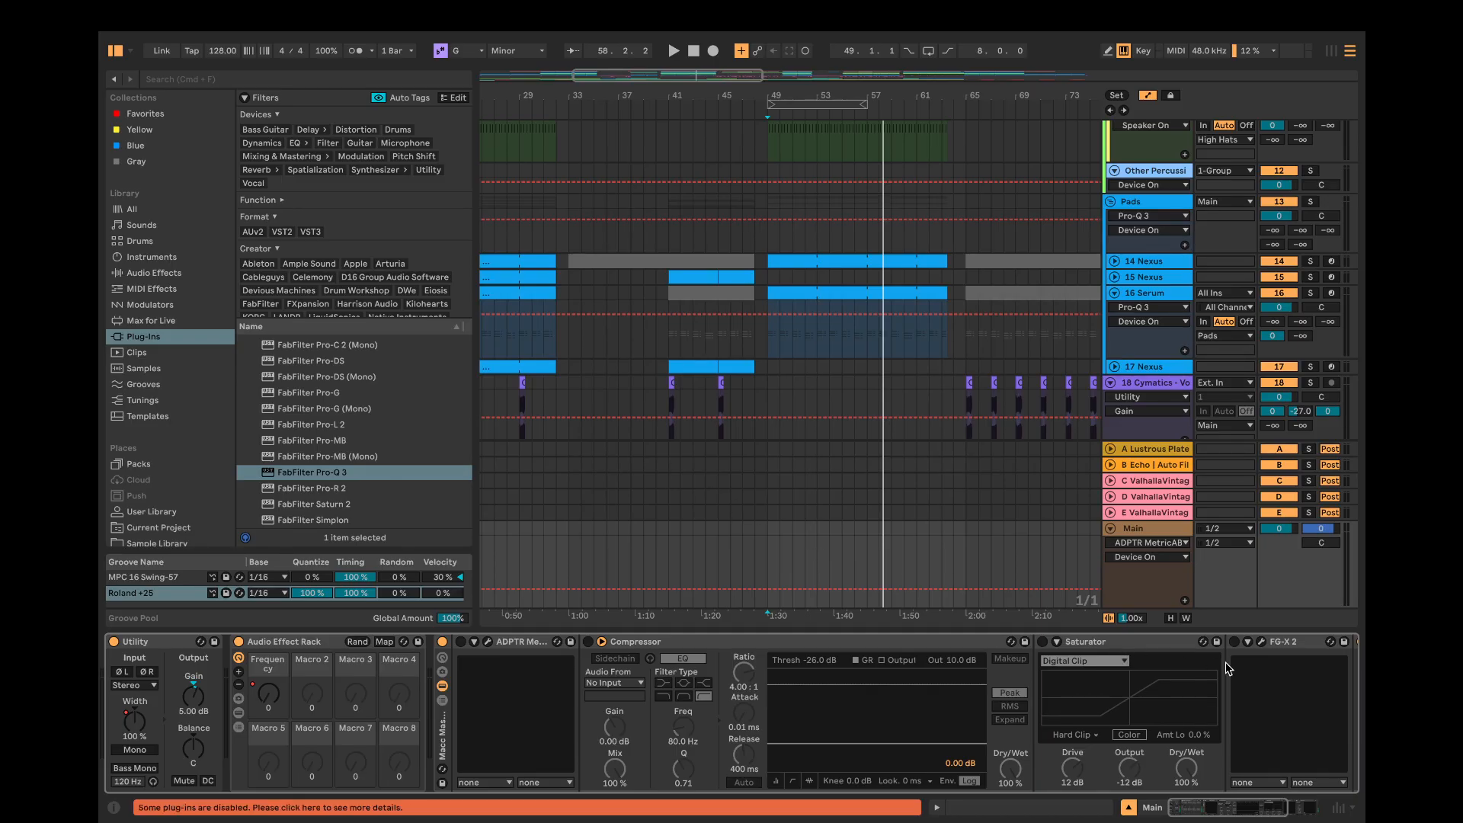
Step: Turn on the FG-X 2 plug-in on the Main track, play the song from the start, and turn the plug-in off again
left_click(1235, 641)
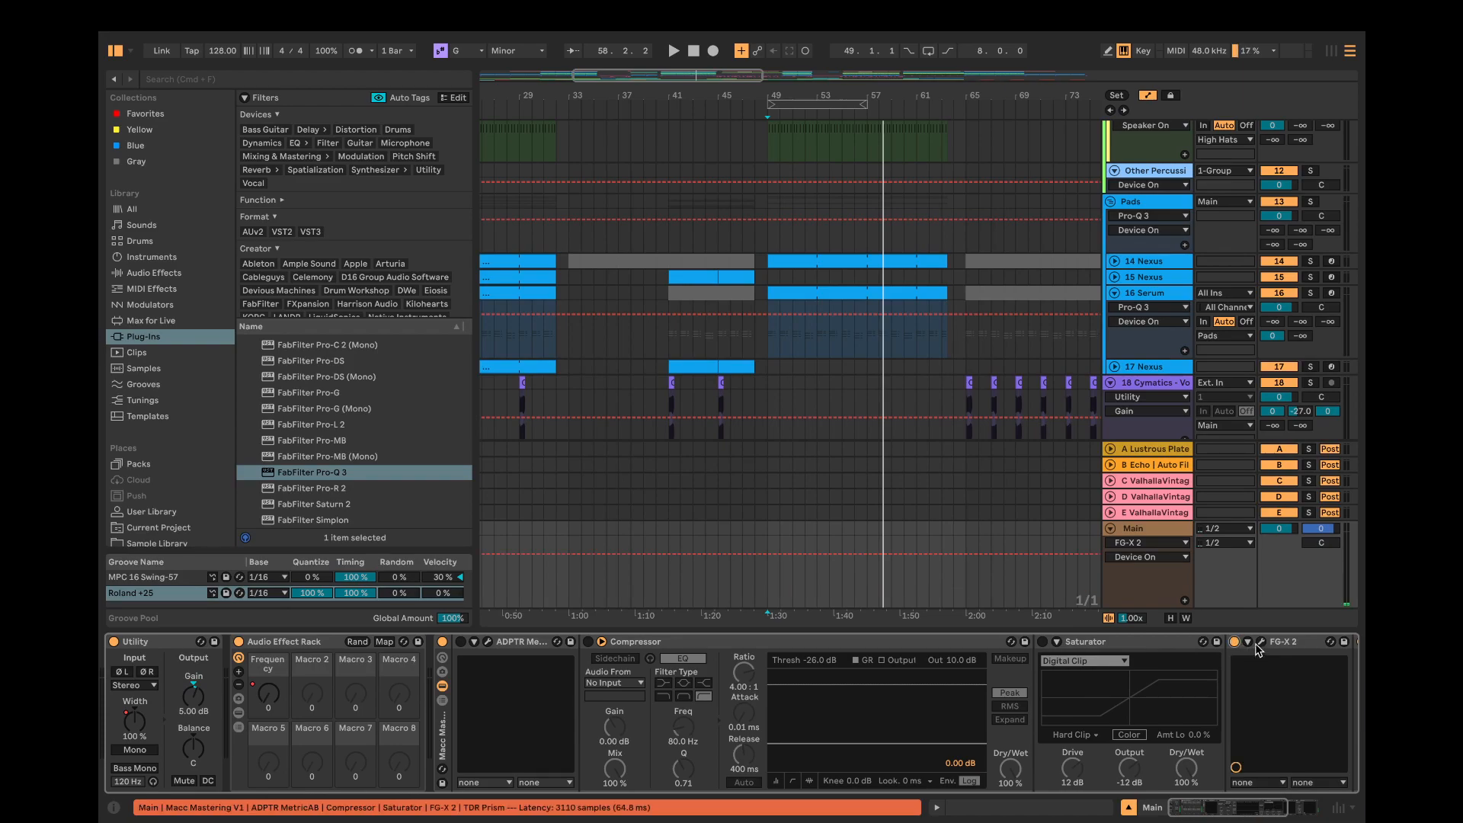
left_click(693, 49)
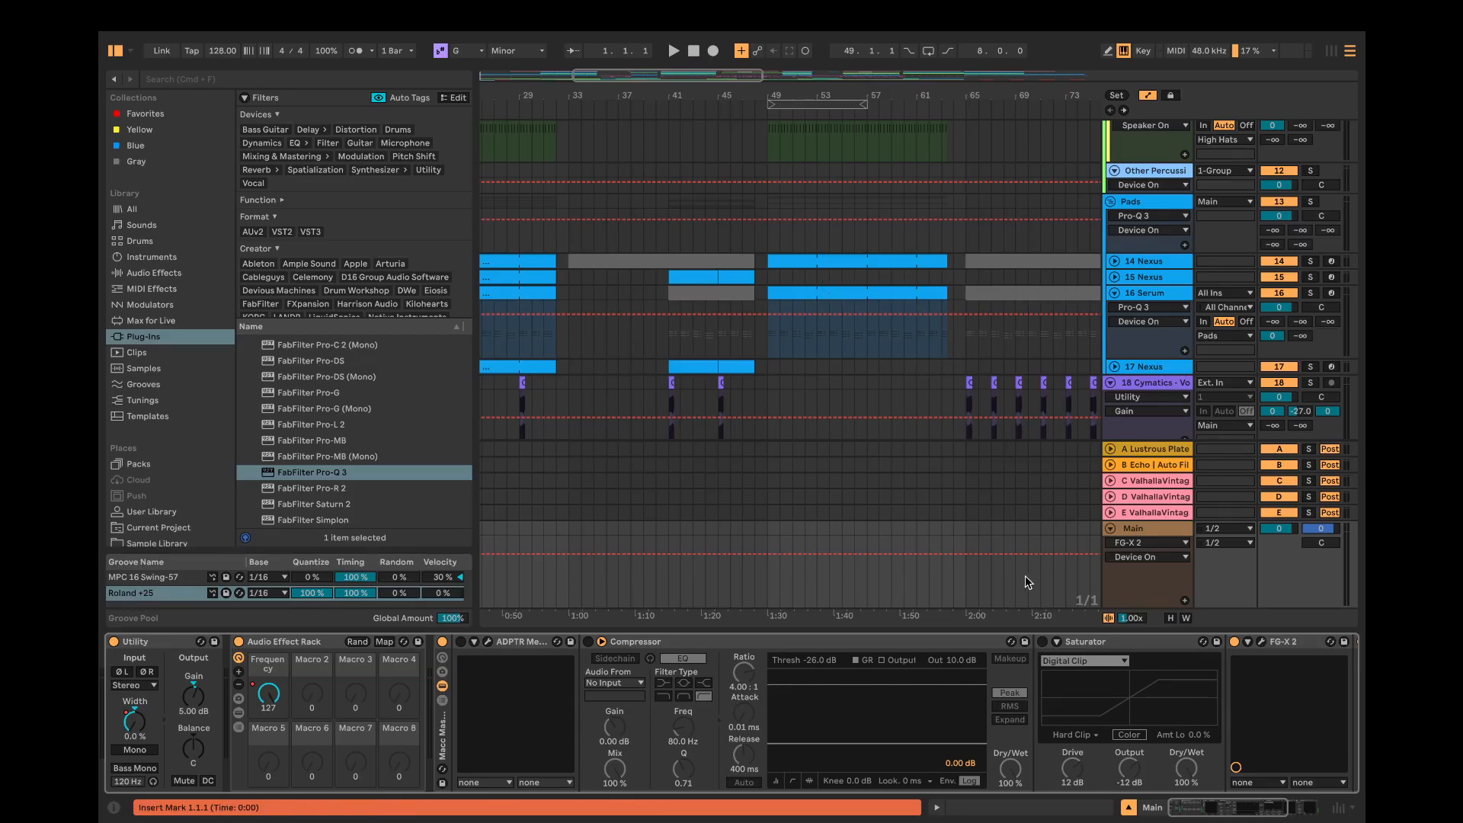
left_click(674, 52)
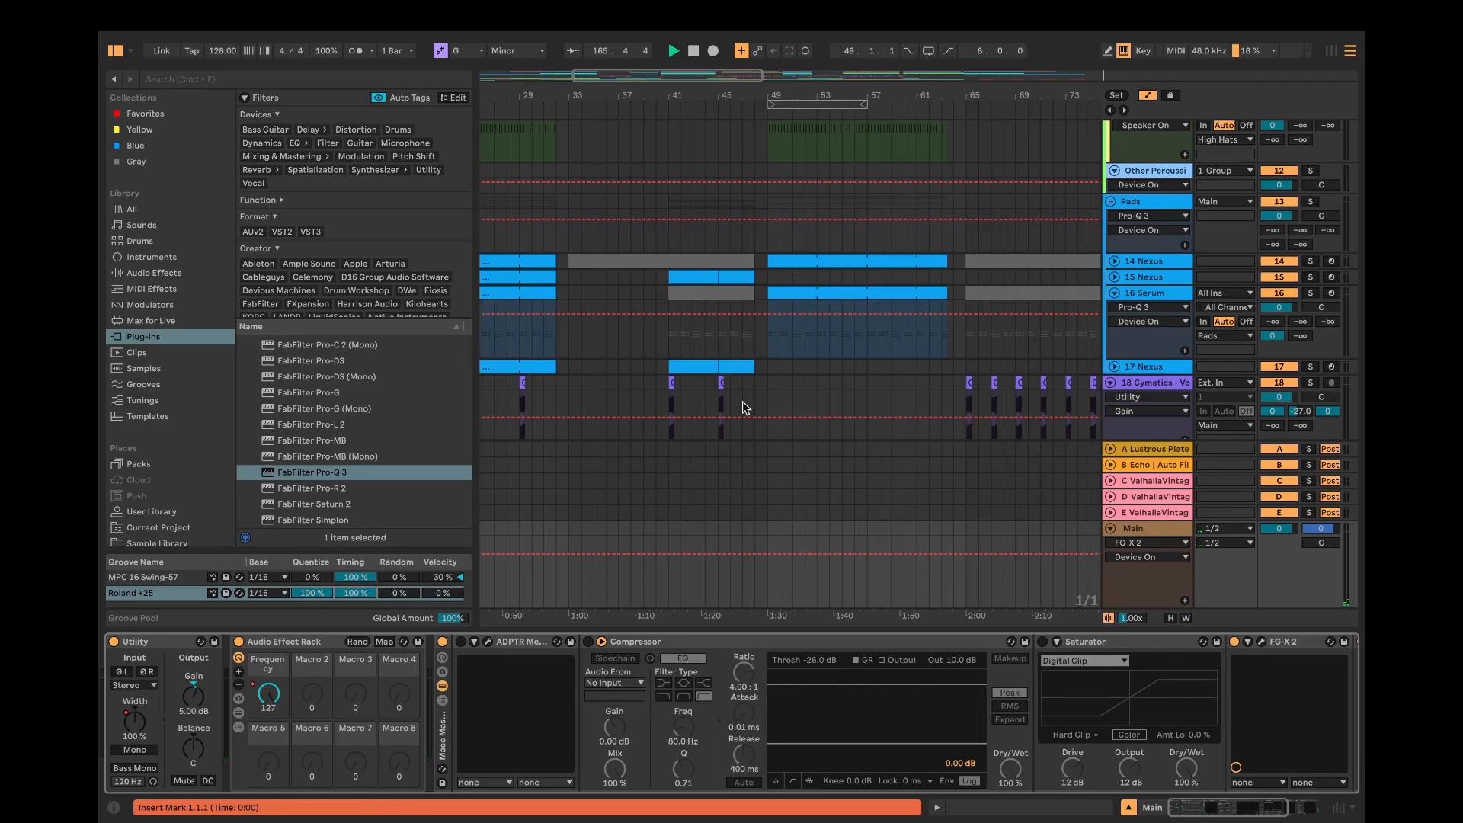
left_click(694, 51)
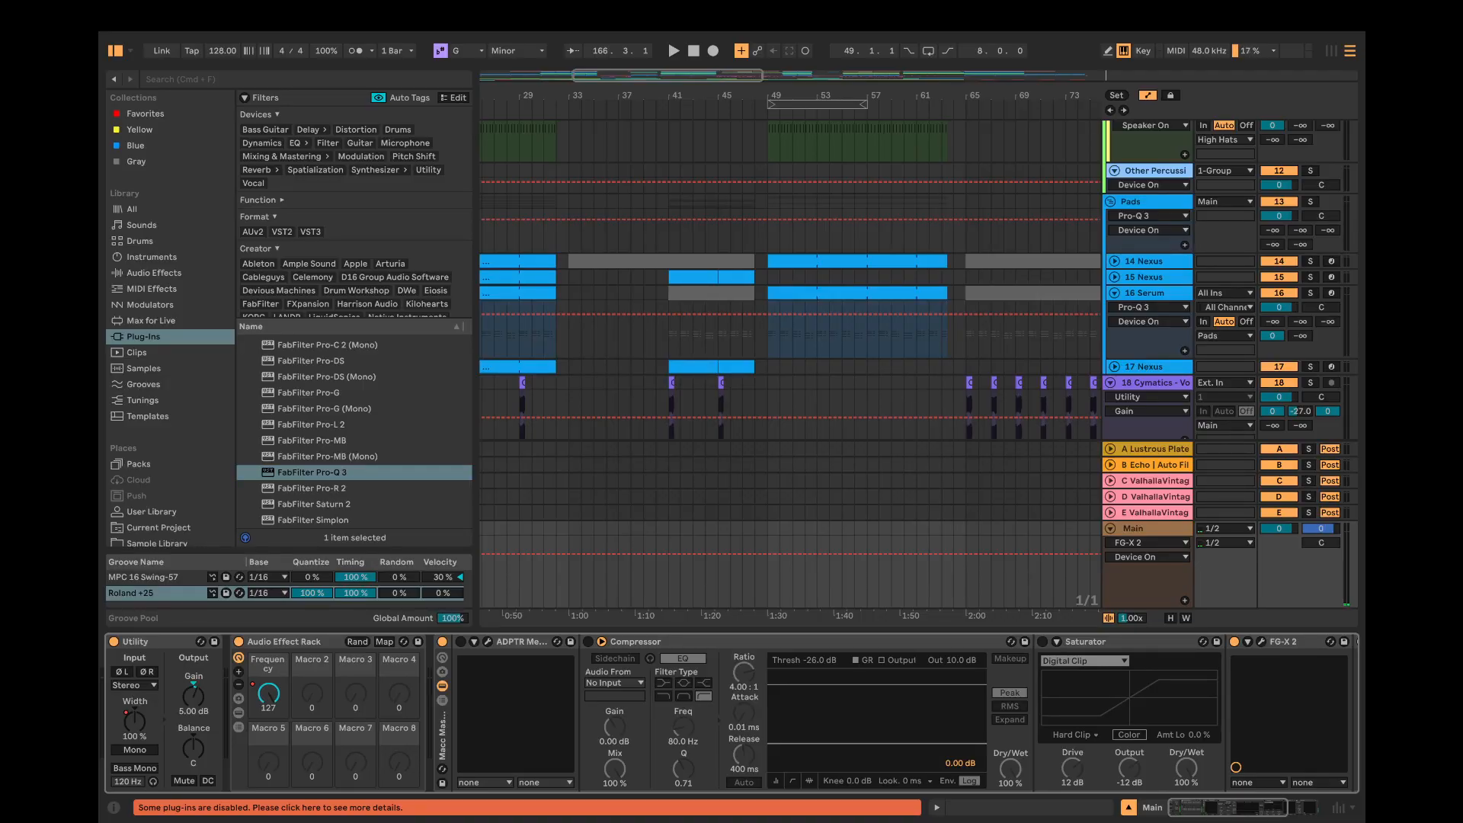
left_click(1236, 641)
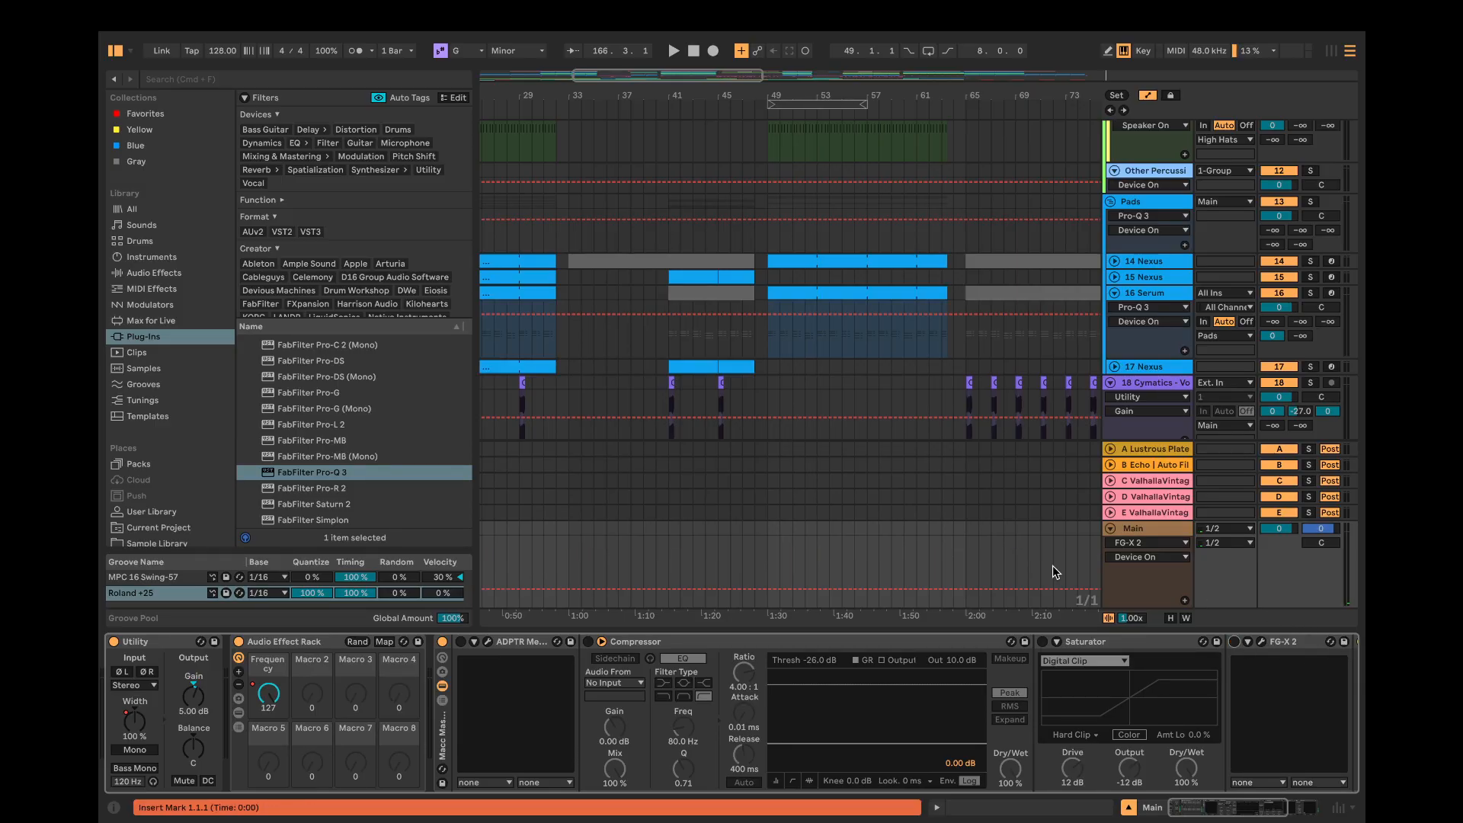